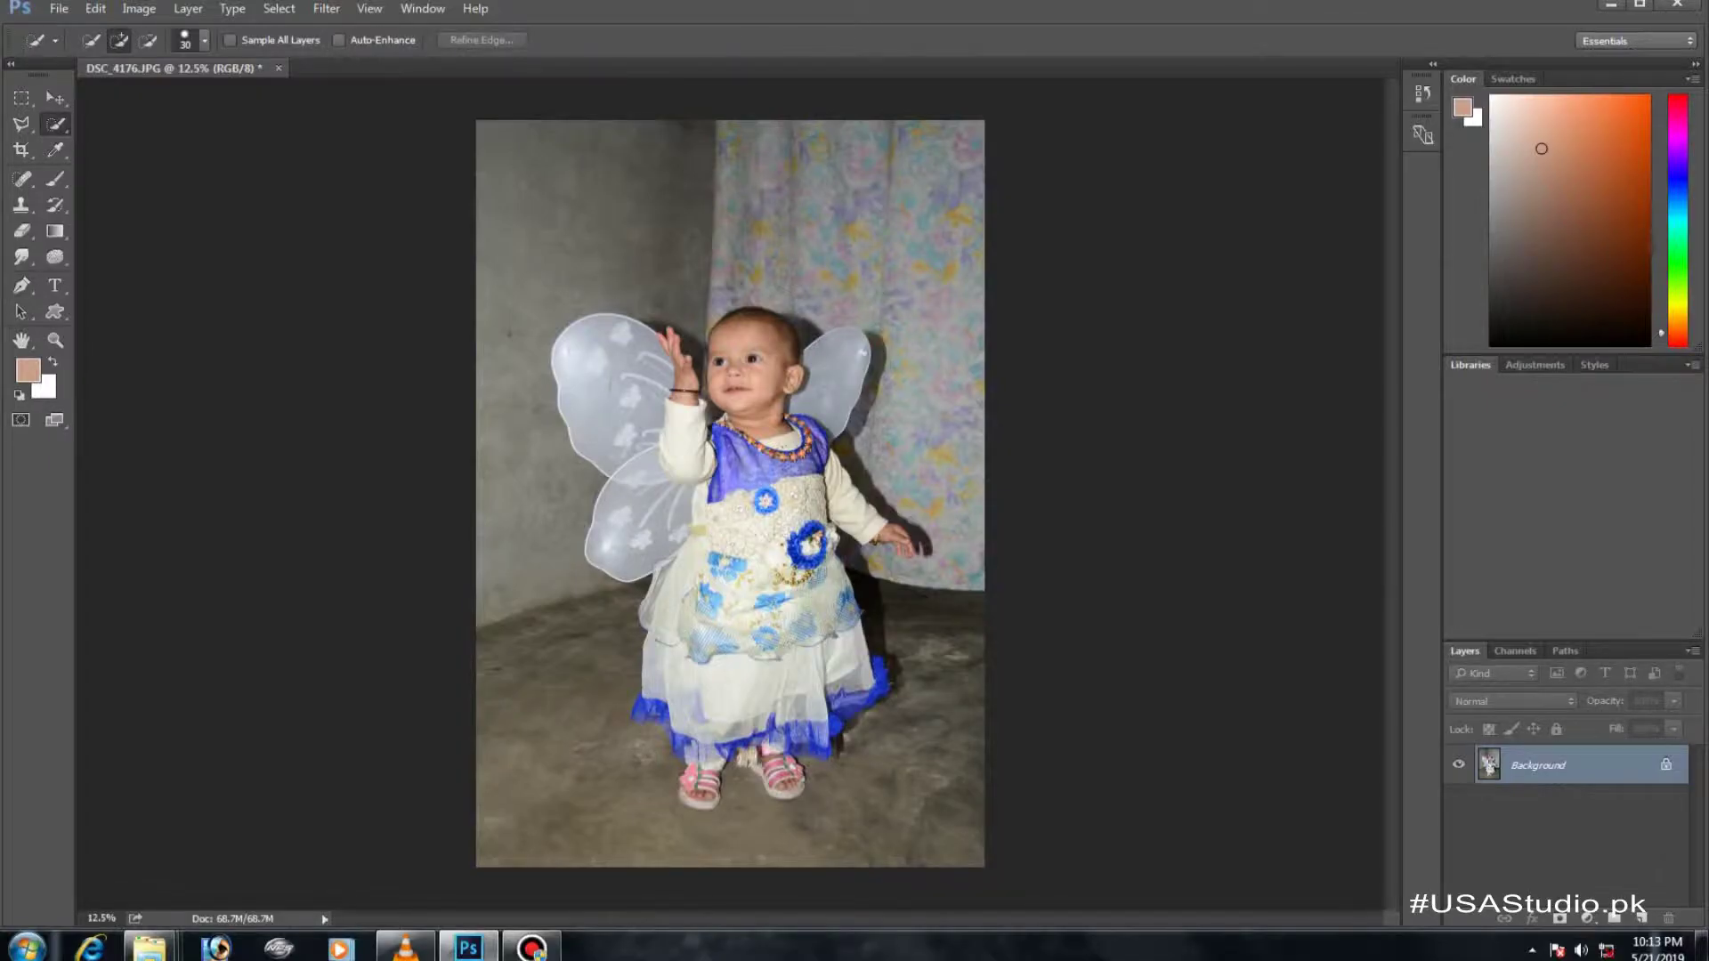
Quick-select the fairy child's wings, both arms, the dress and both feet
drag(623, 534, 712, 703)
drag(614, 374, 685, 428)
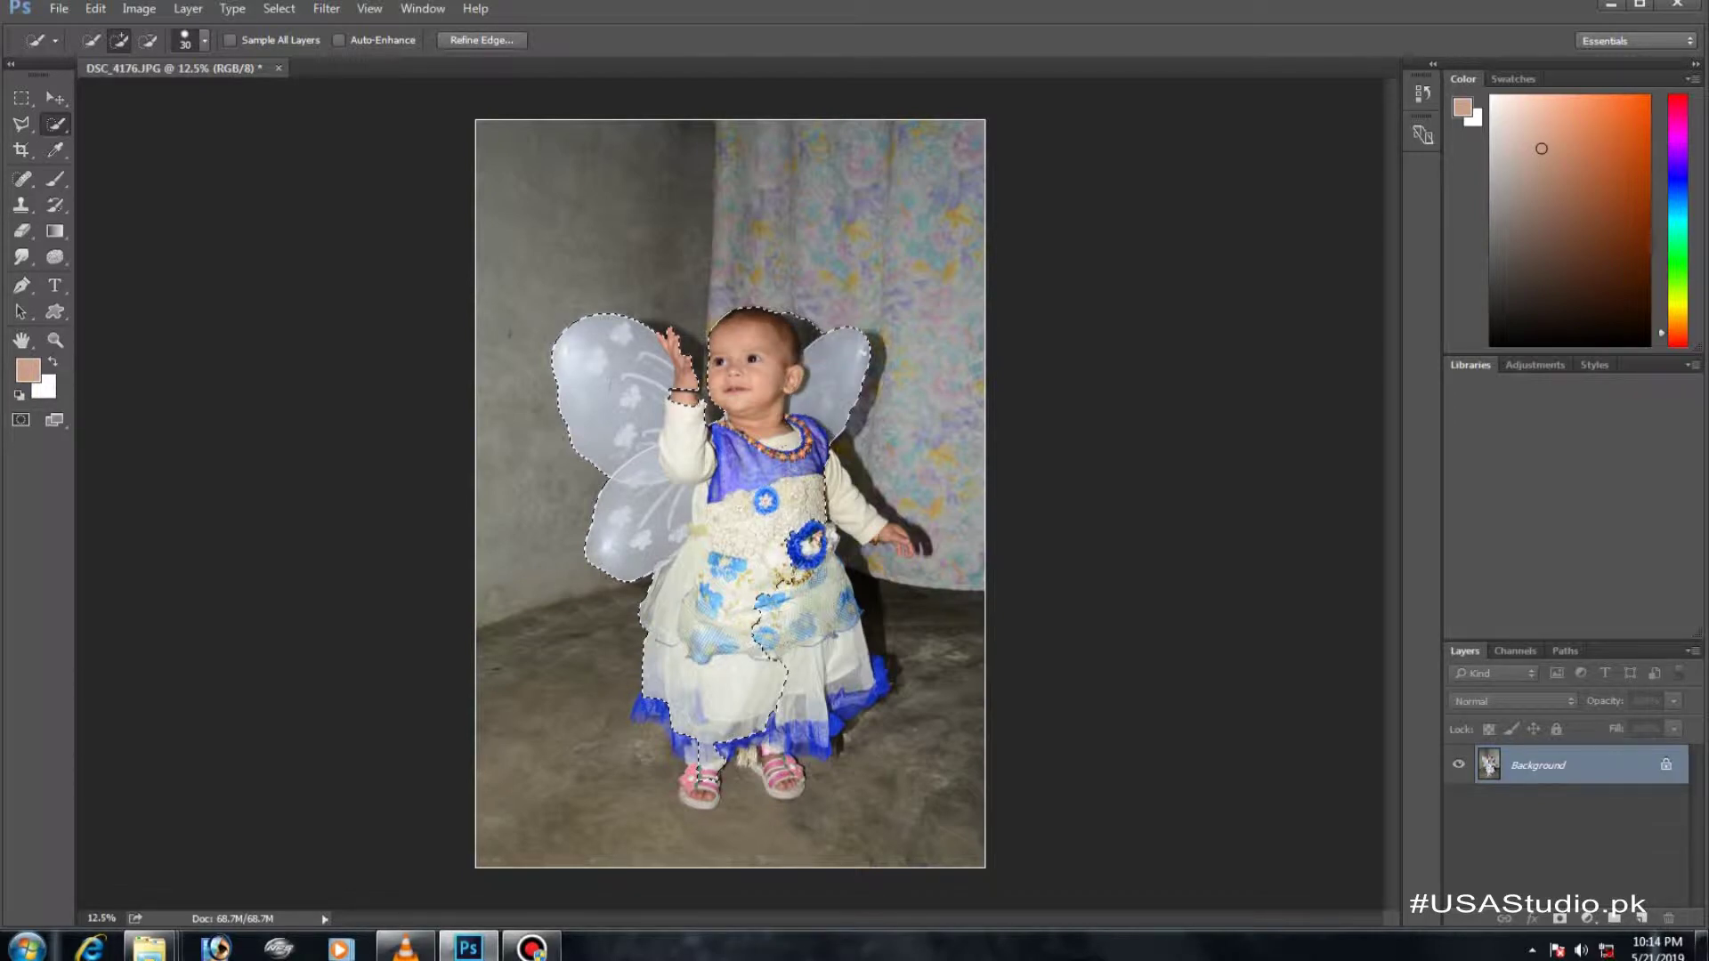
drag(877, 534, 903, 543)
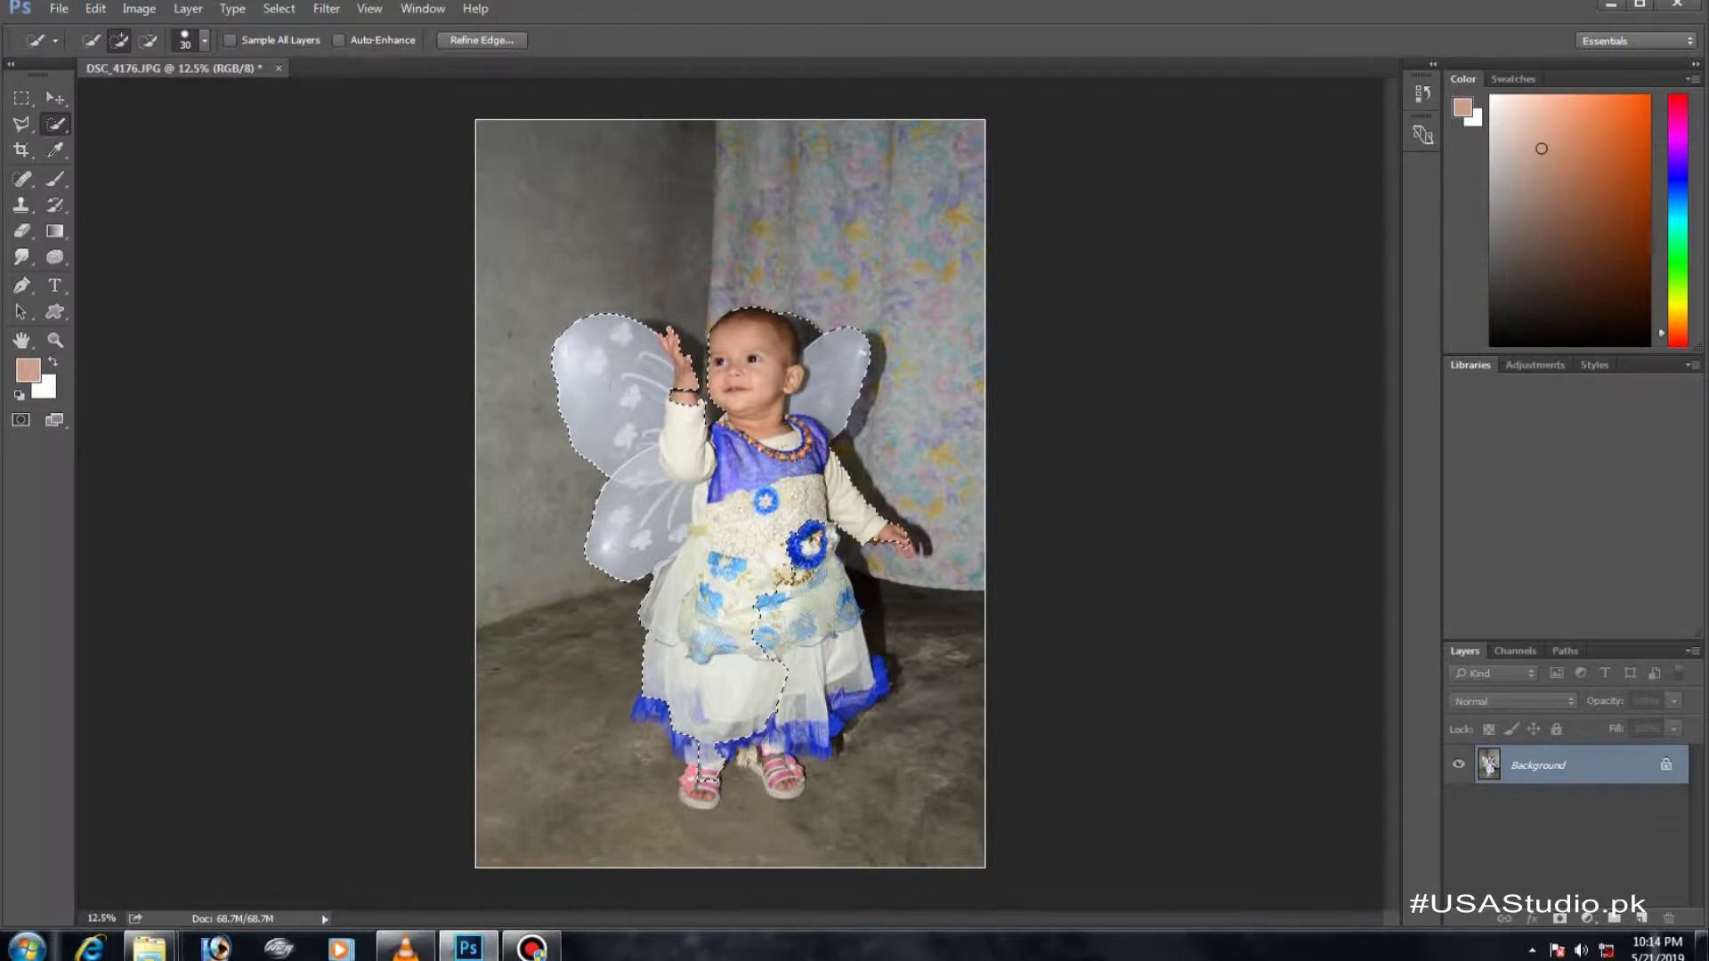
drag(801, 587, 797, 712)
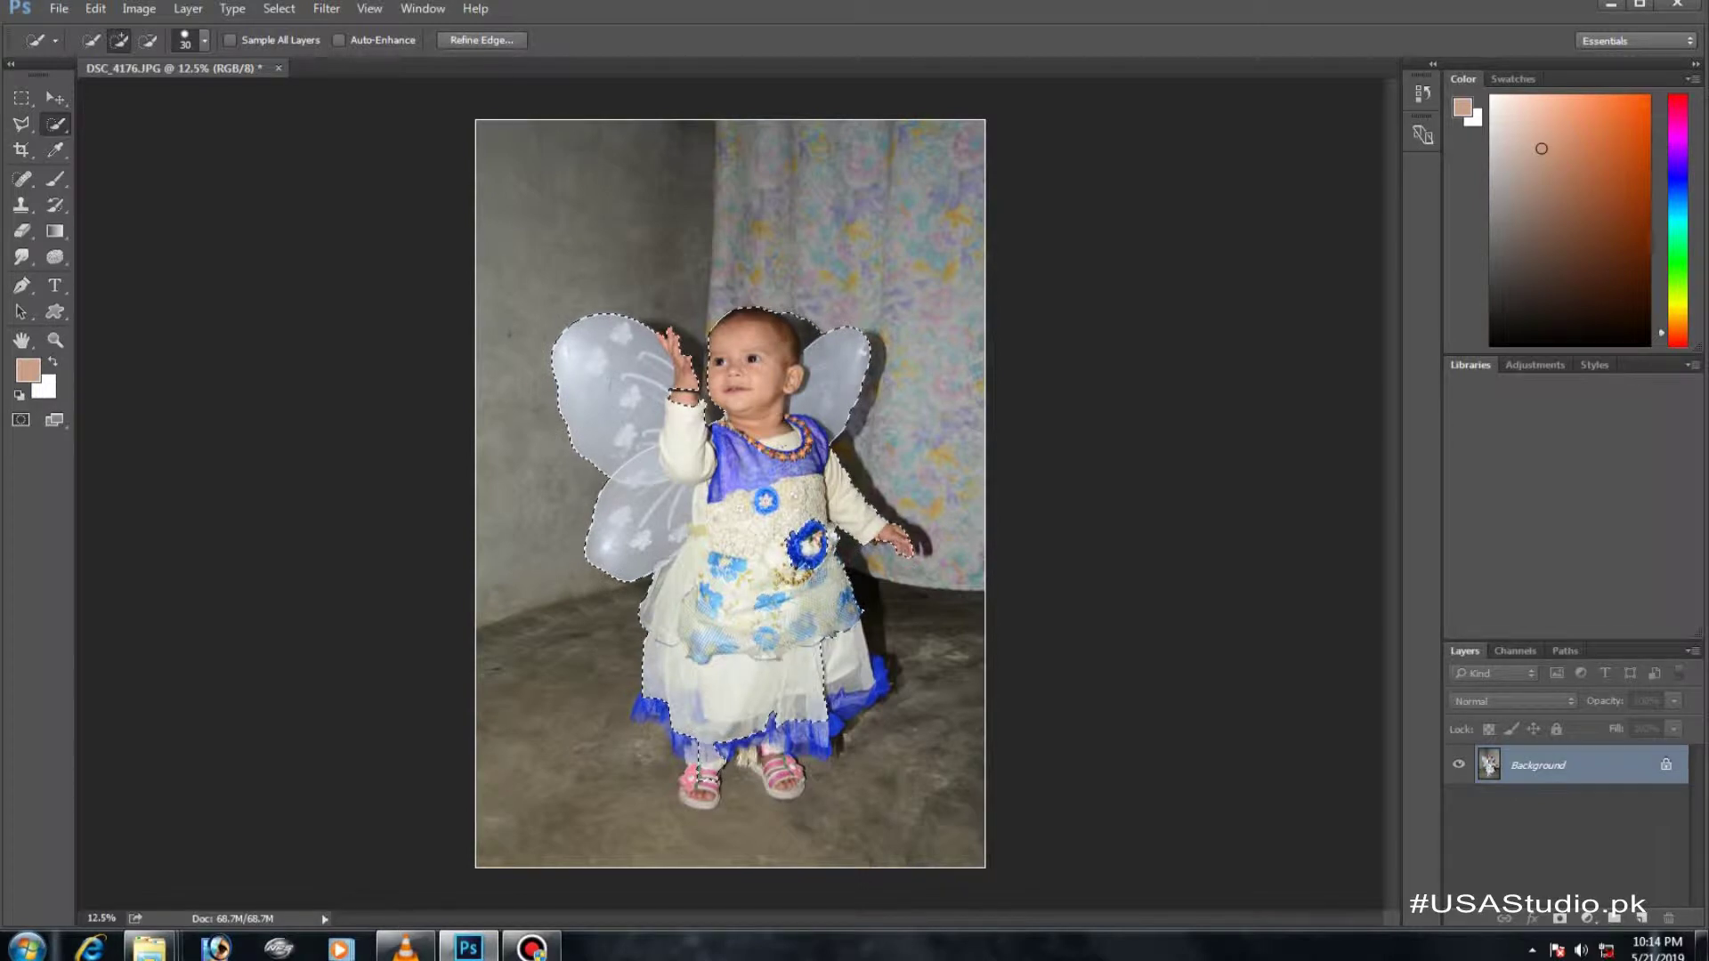
drag(708, 765, 699, 797)
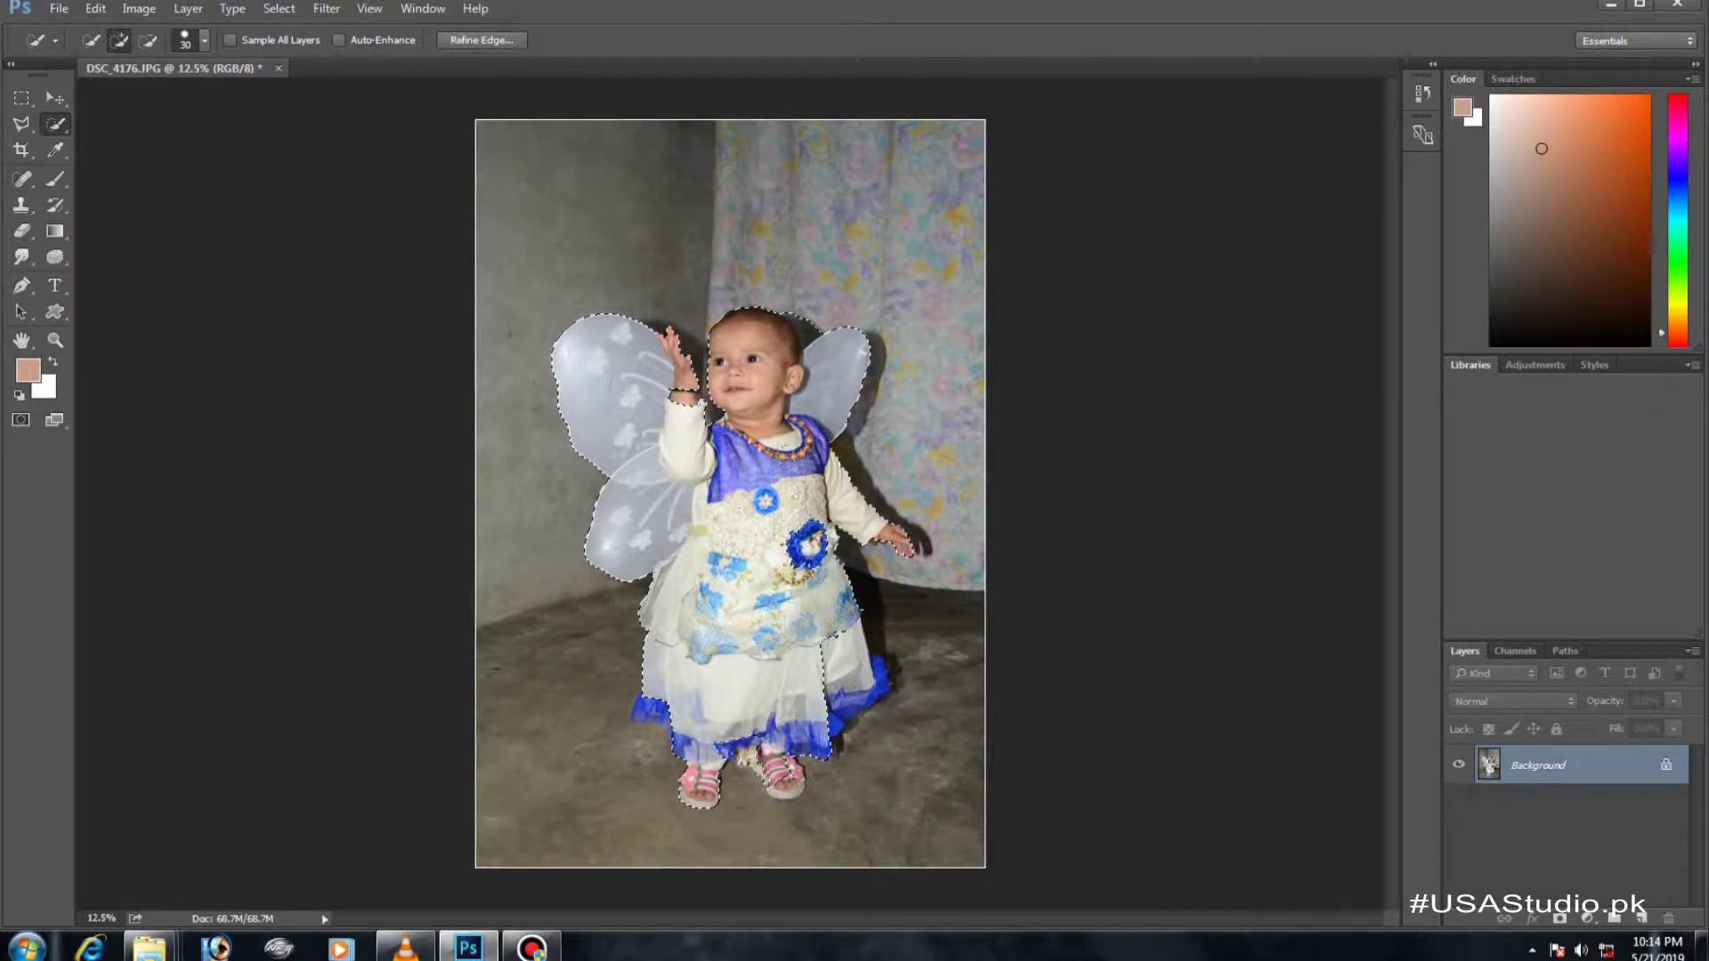
drag(846, 623, 876, 703)
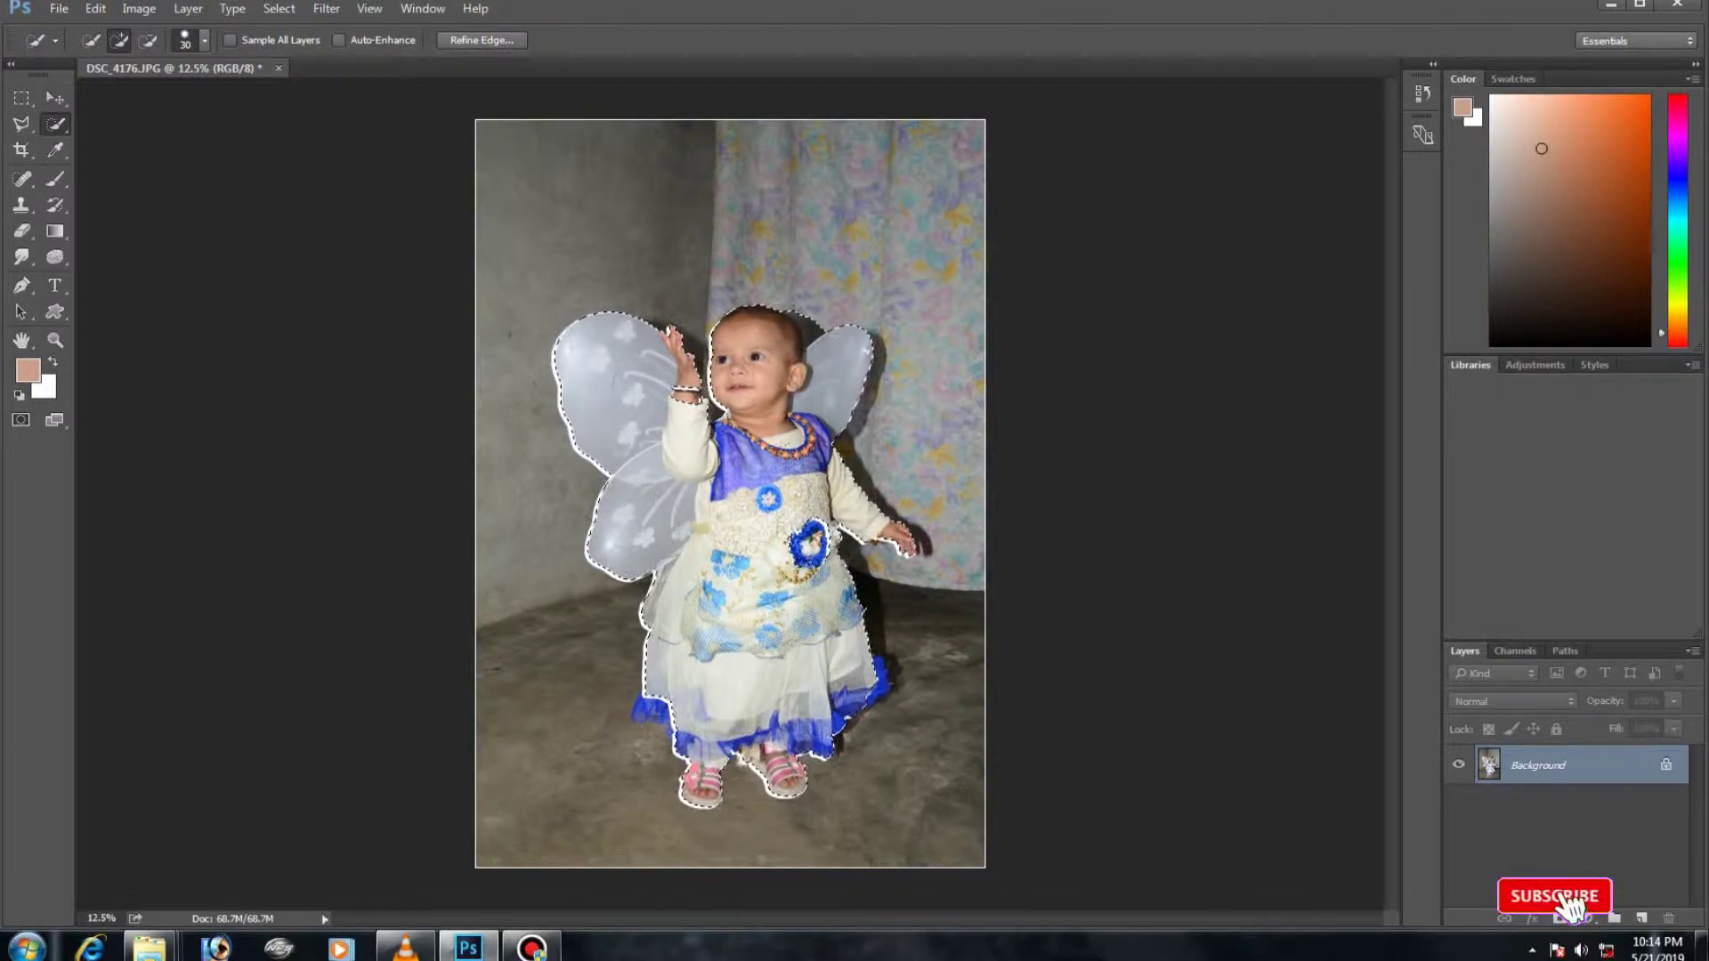
Zoom in to check the selection edges and add the missed sleeve and wrist
key(ctrl+plus)
key(ctrl+plus)
scroll(730, 489, down, 5)
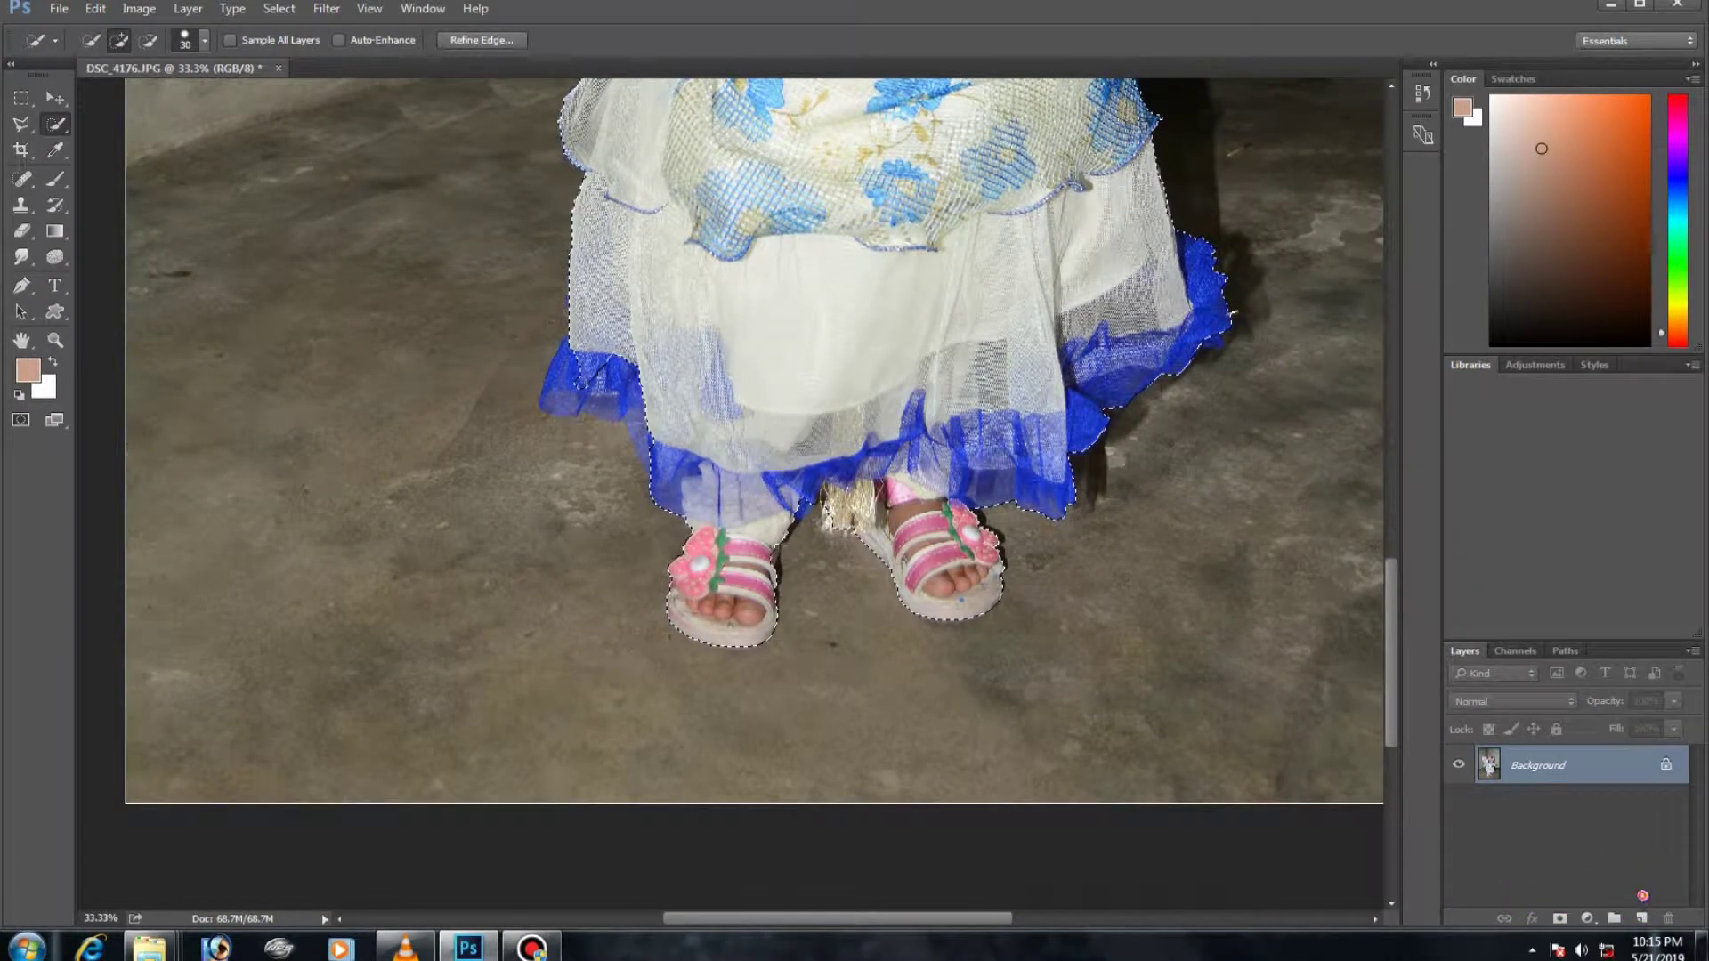
scroll(278, 374, up, 1)
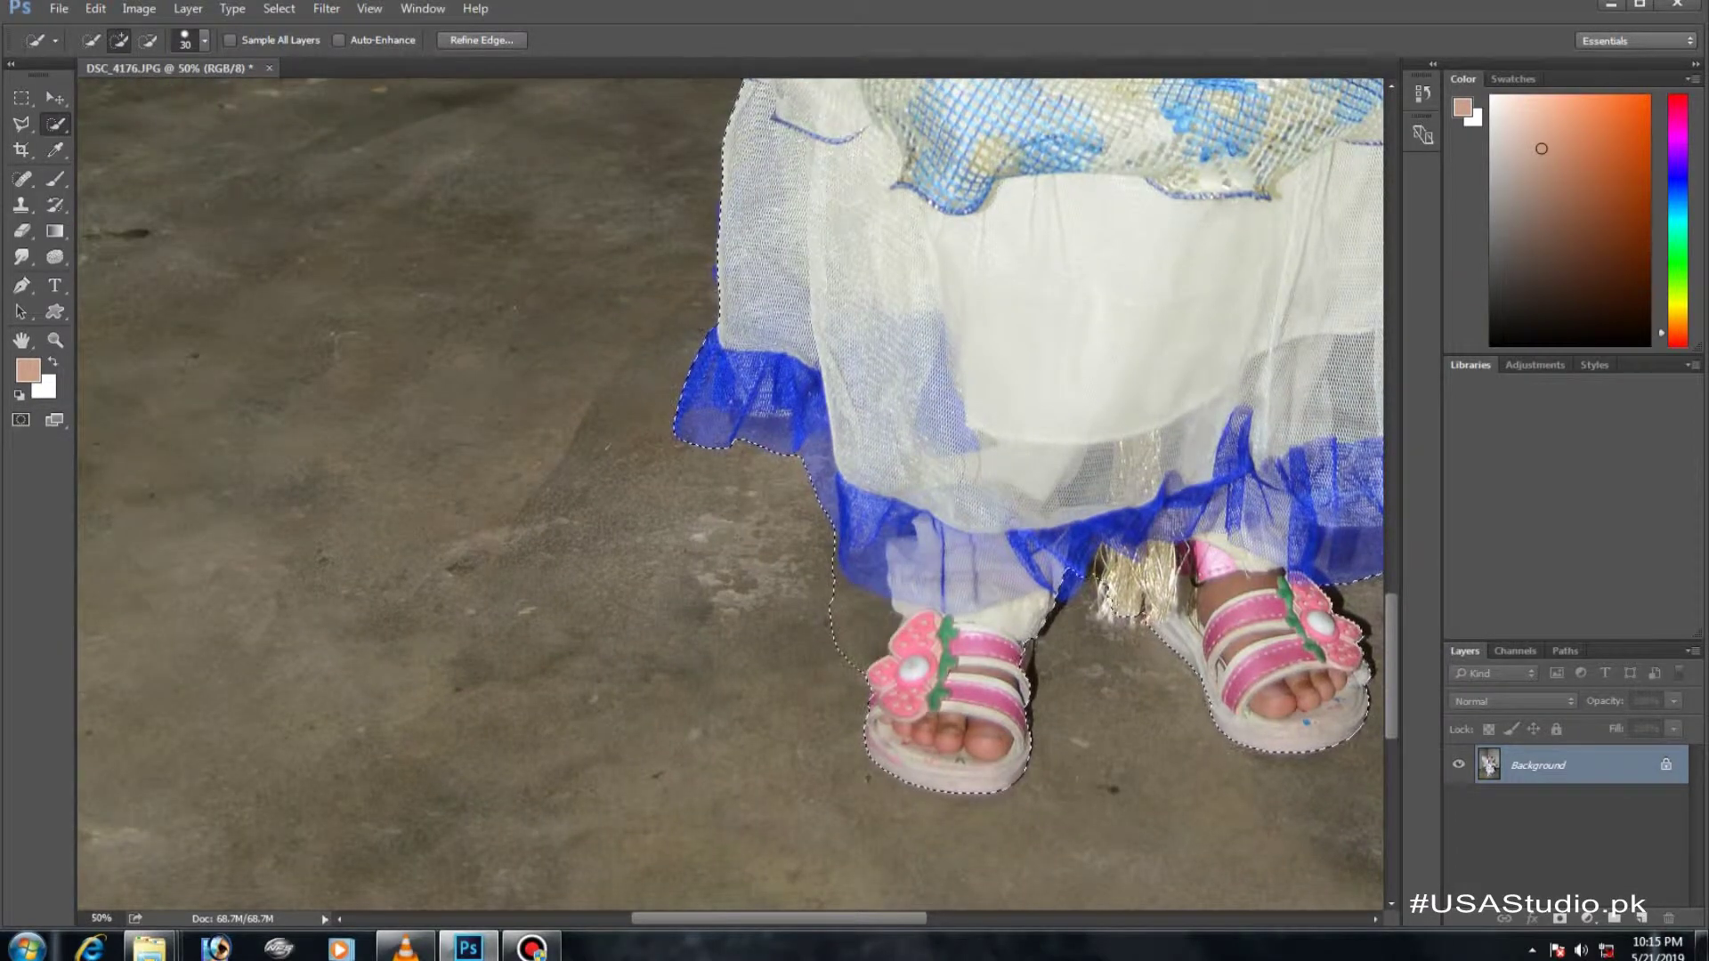
scroll(730, 499, up, 5)
scroll(729, 498, up, 5)
scroll(730, 498, up, 5)
drag(1041, 534, 944, 472)
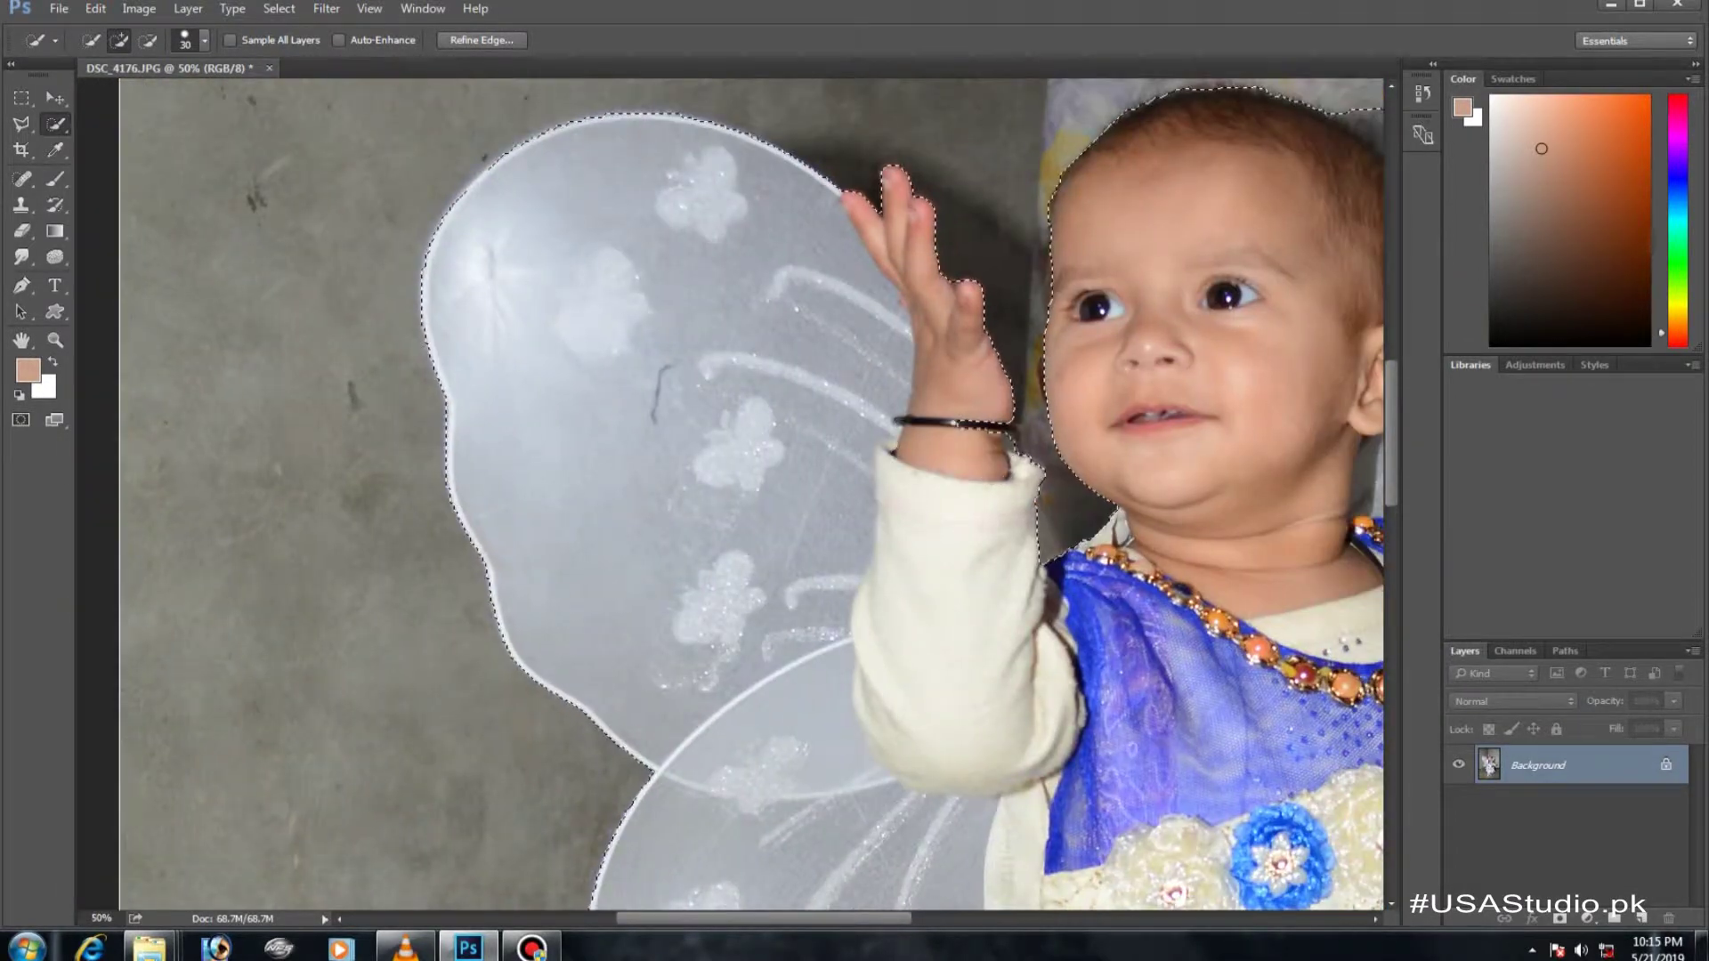
scroll(730, 499, right, 3)
scroll(730, 499, right, 3)
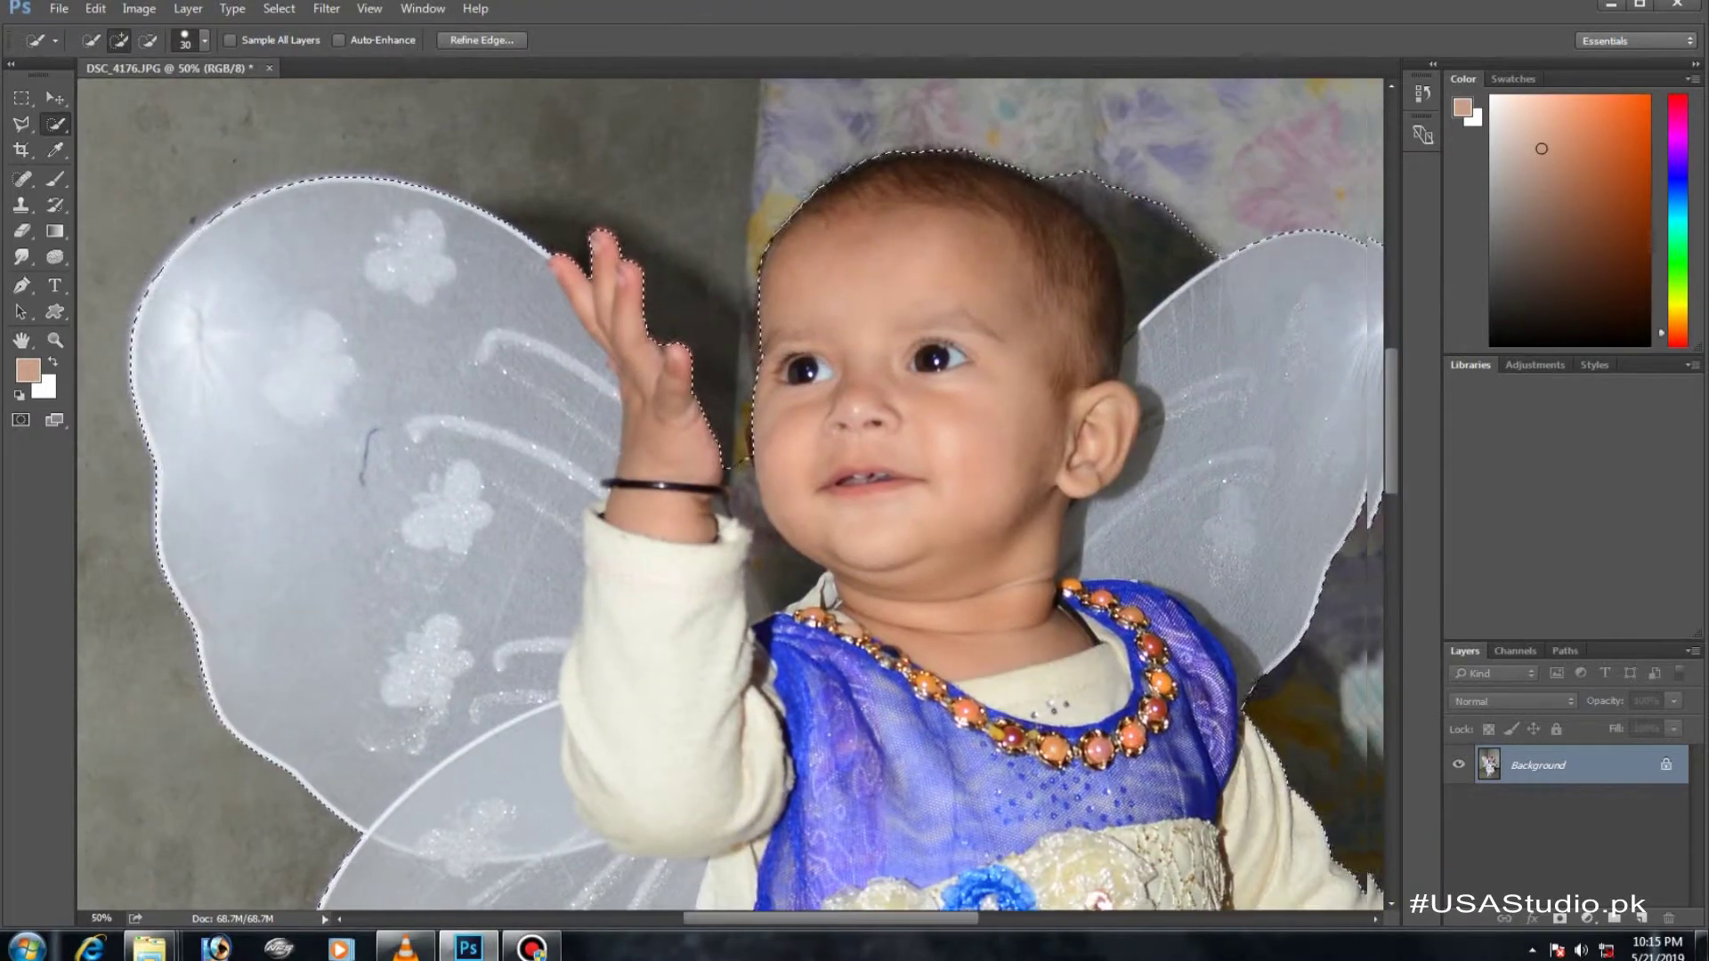
scroll(729, 499, down, 5)
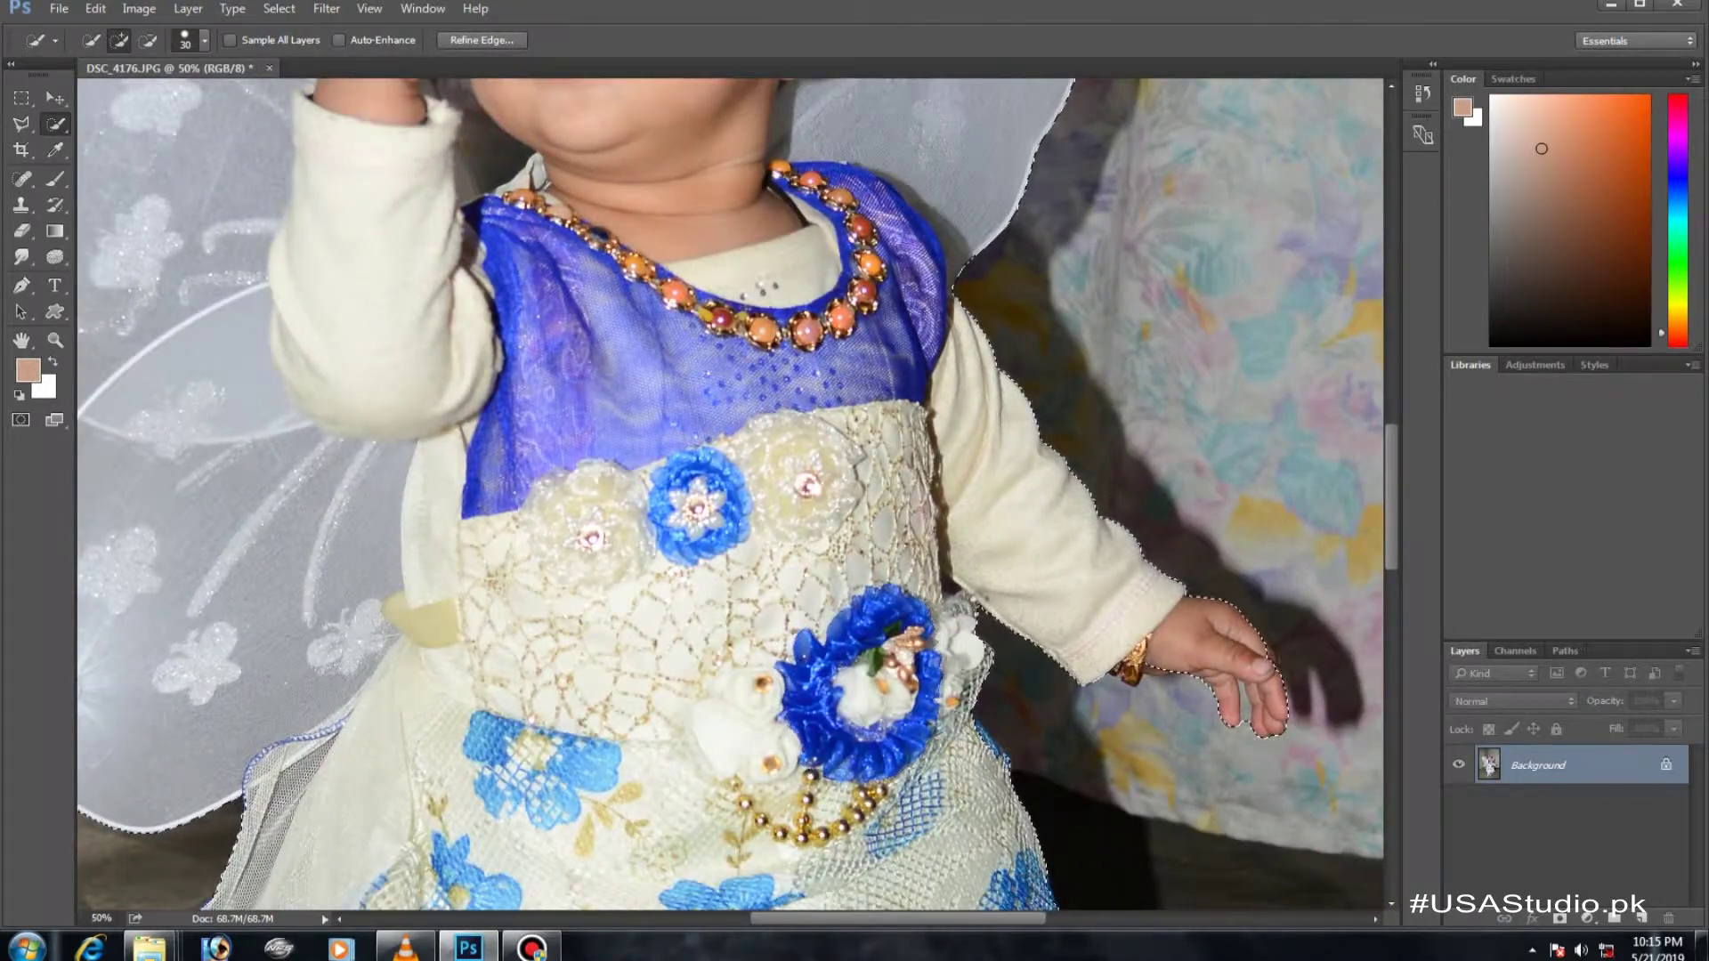
scroll(730, 499, down, 2)
scroll(730, 499, down, 4)
scroll(730, 499, up, 5)
scroll(729, 499, up, 5)
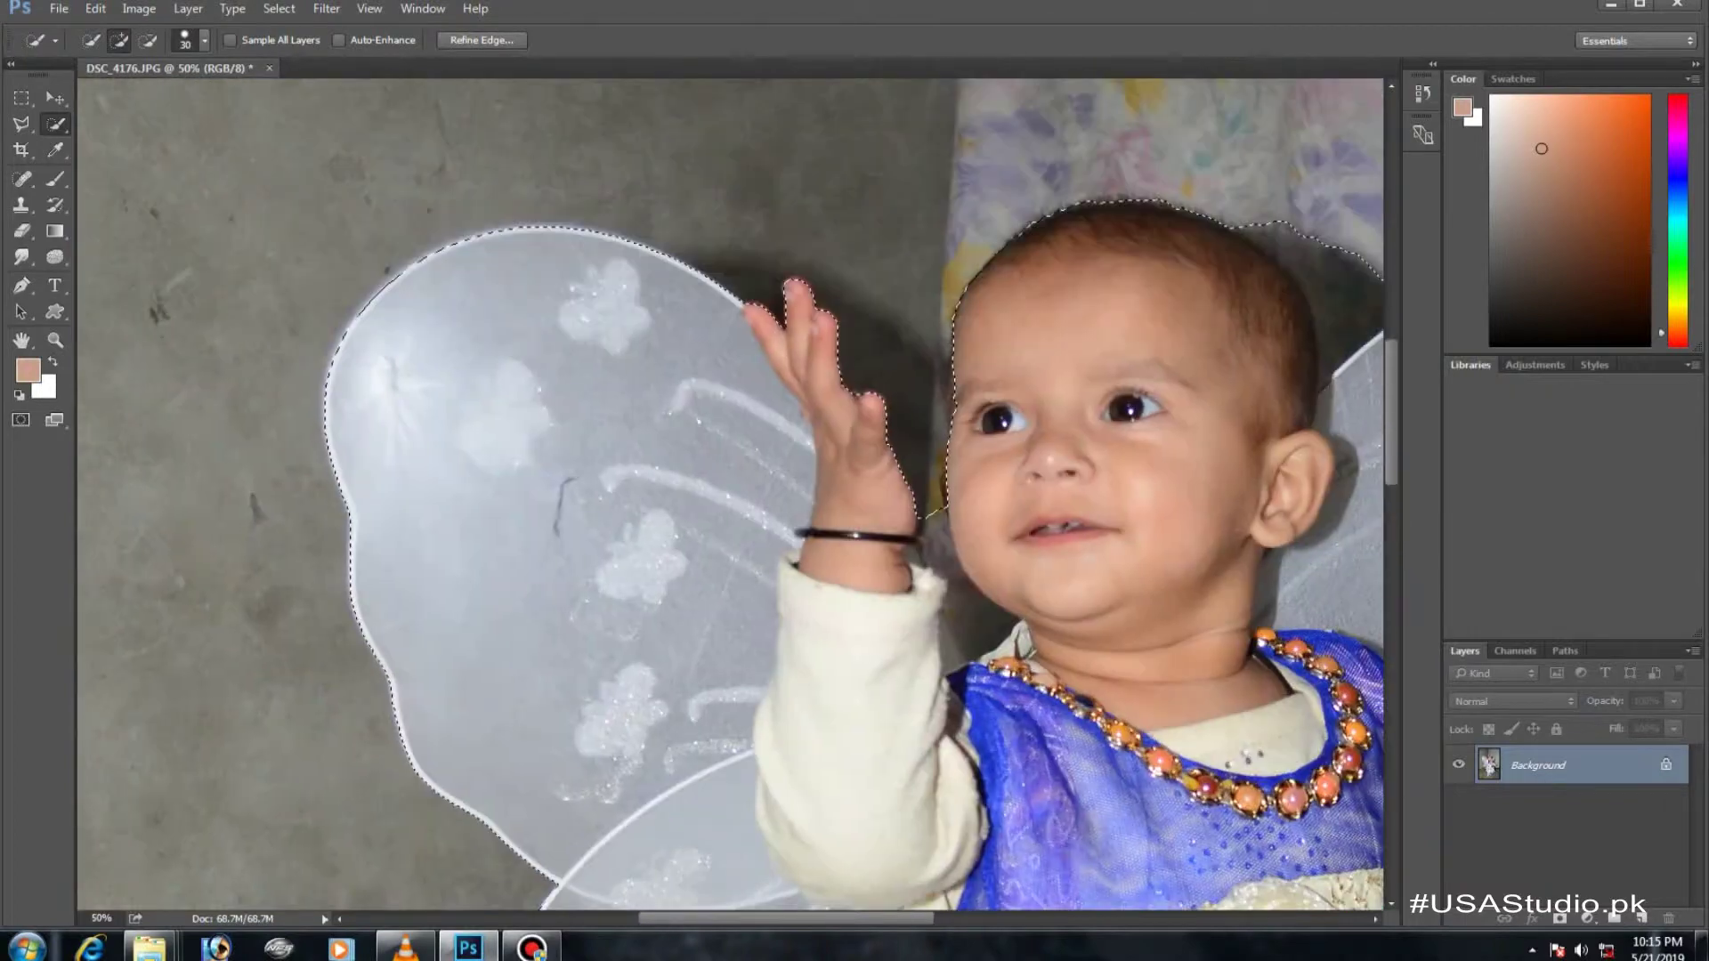
key(shift+l)
key(ctrl+plus)
Add the missed area near the wrist to the selection with the Polygonal Lasso
shift+click(985, 442)
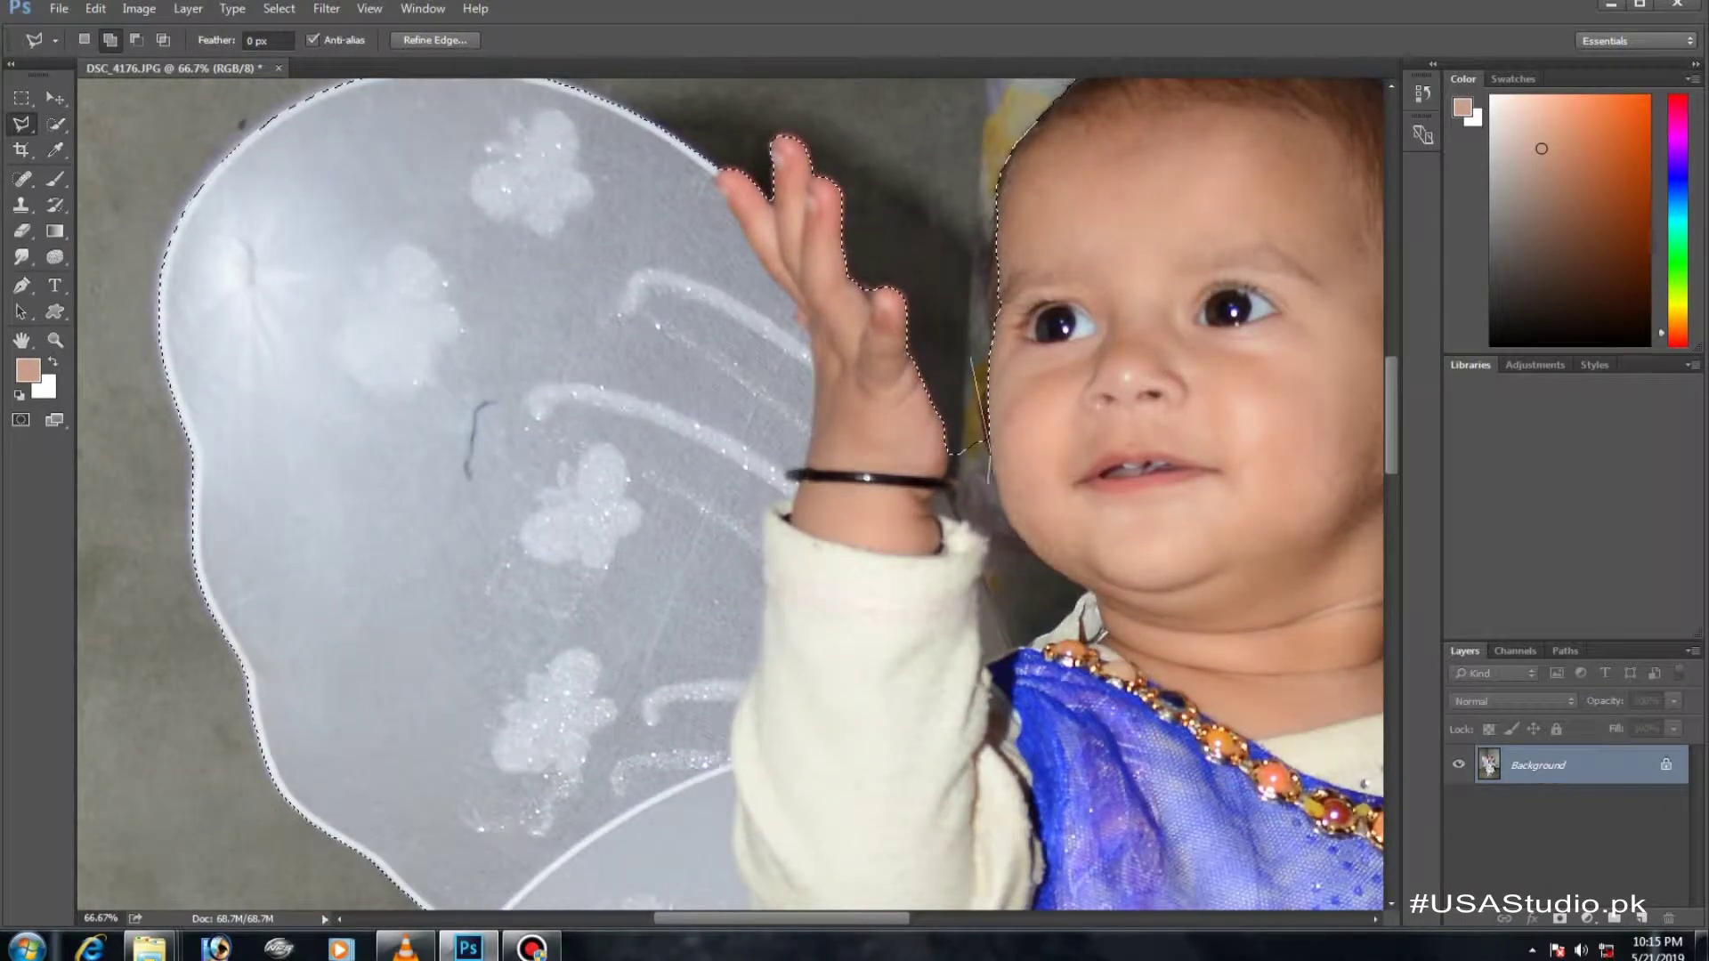
double_click(970, 360)
alt+click(979, 287)
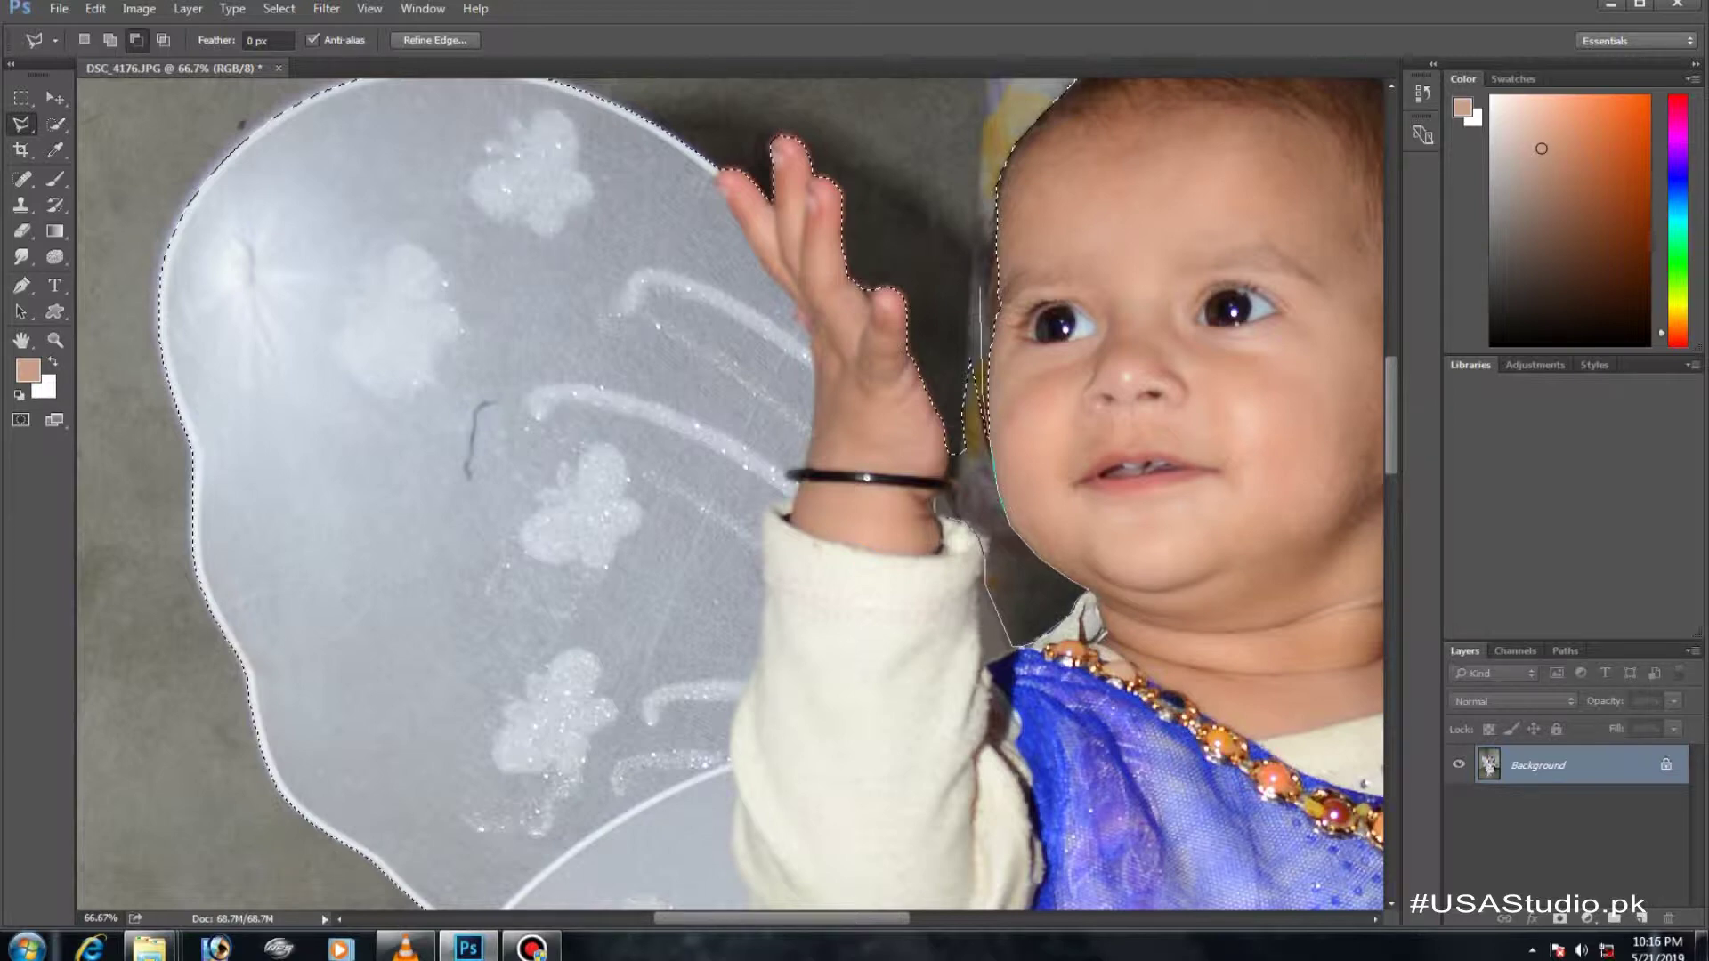
key(Return)
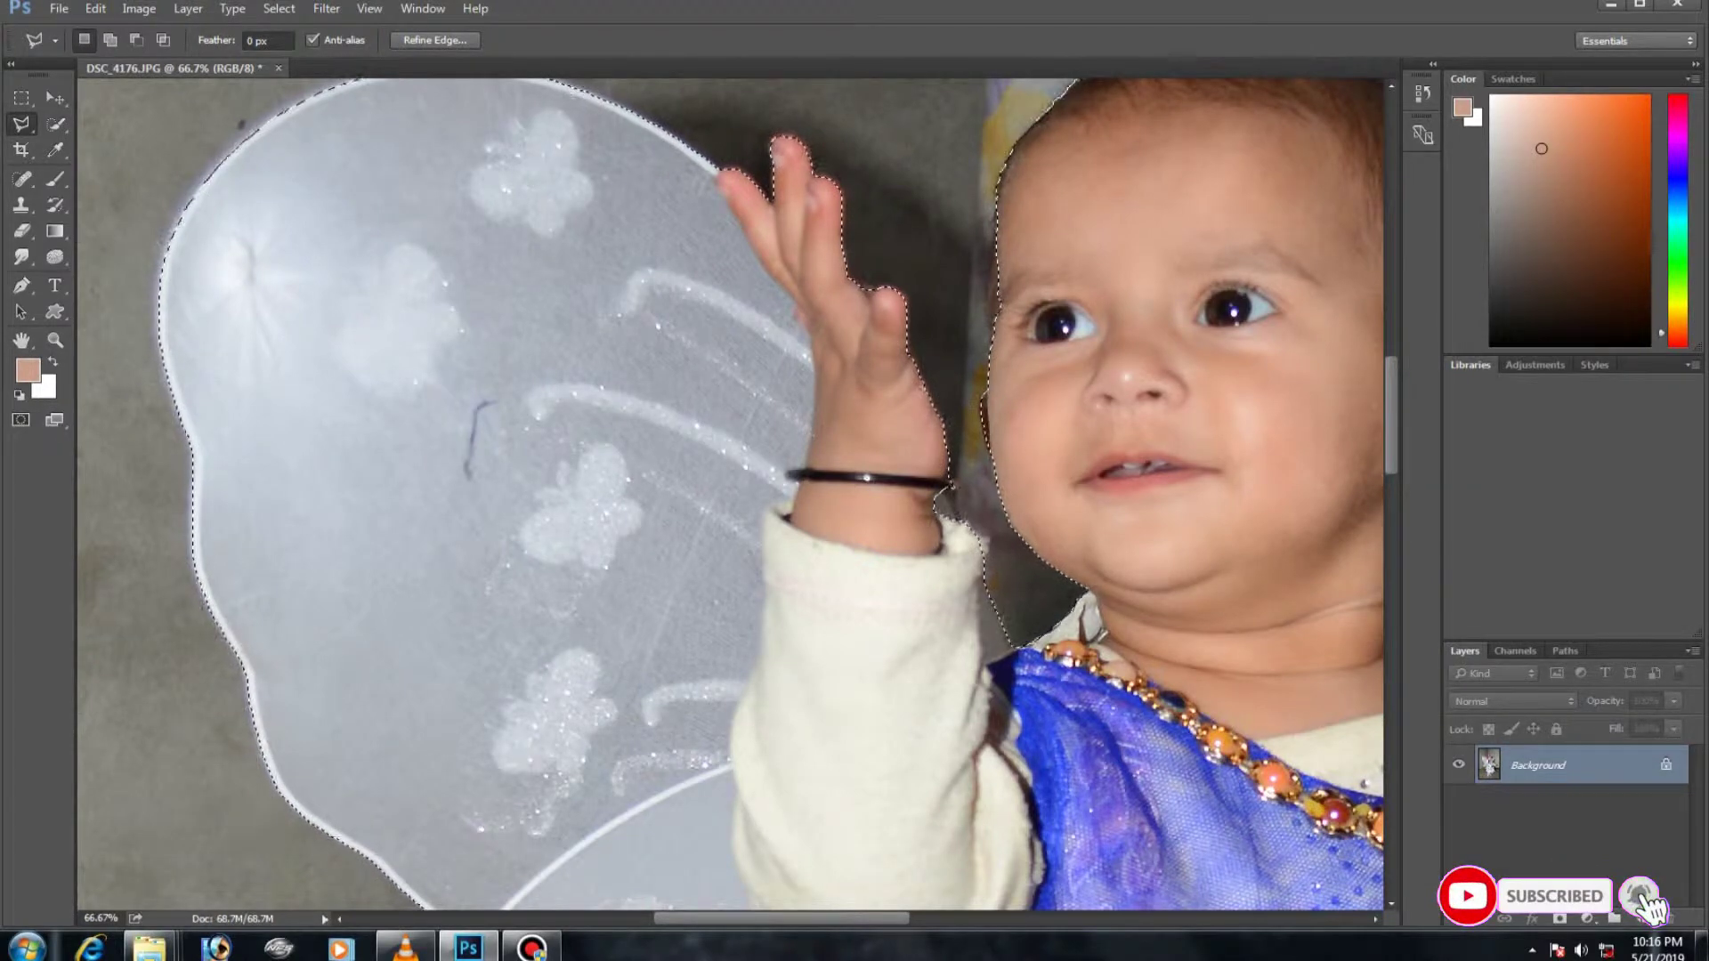
Trim the background above the head so the selection hugs the head outline
drag(998, 376, 710, 620)
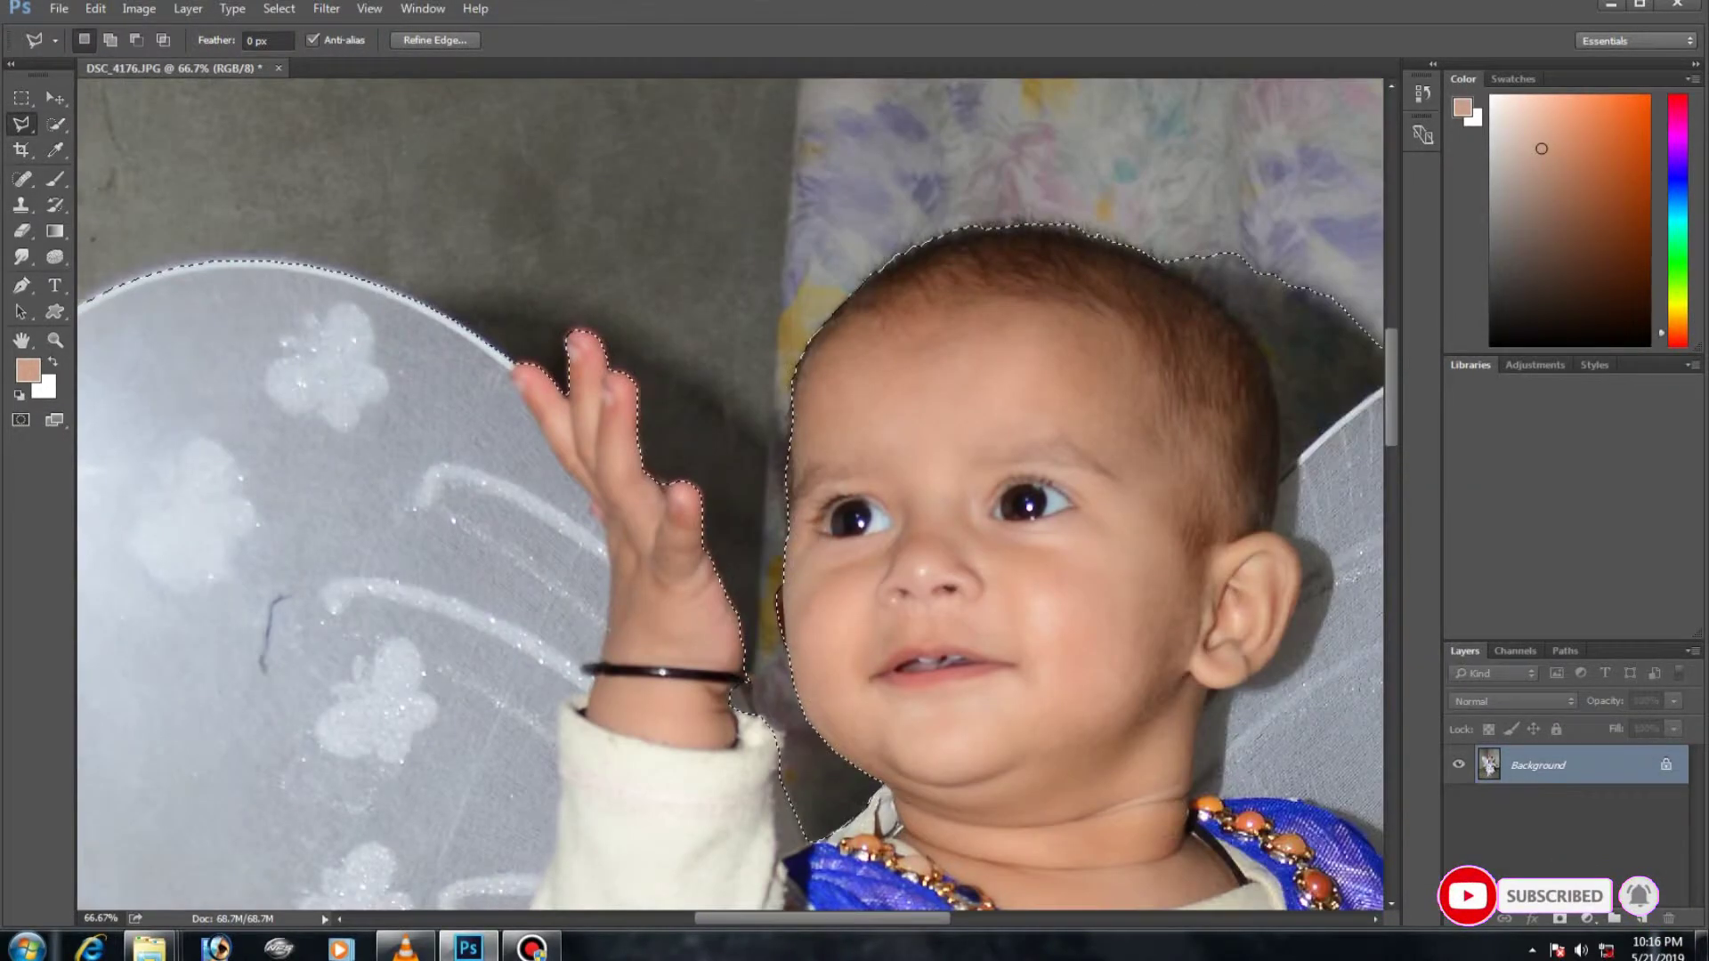
click(1046, 138)
click(832, 191)
click(751, 303)
mouse_move(979, 283)
mouse_down()
mouse_move(1112, 342)
mouse_move(1188, 436)
mouse_up()
click(1046, 138)
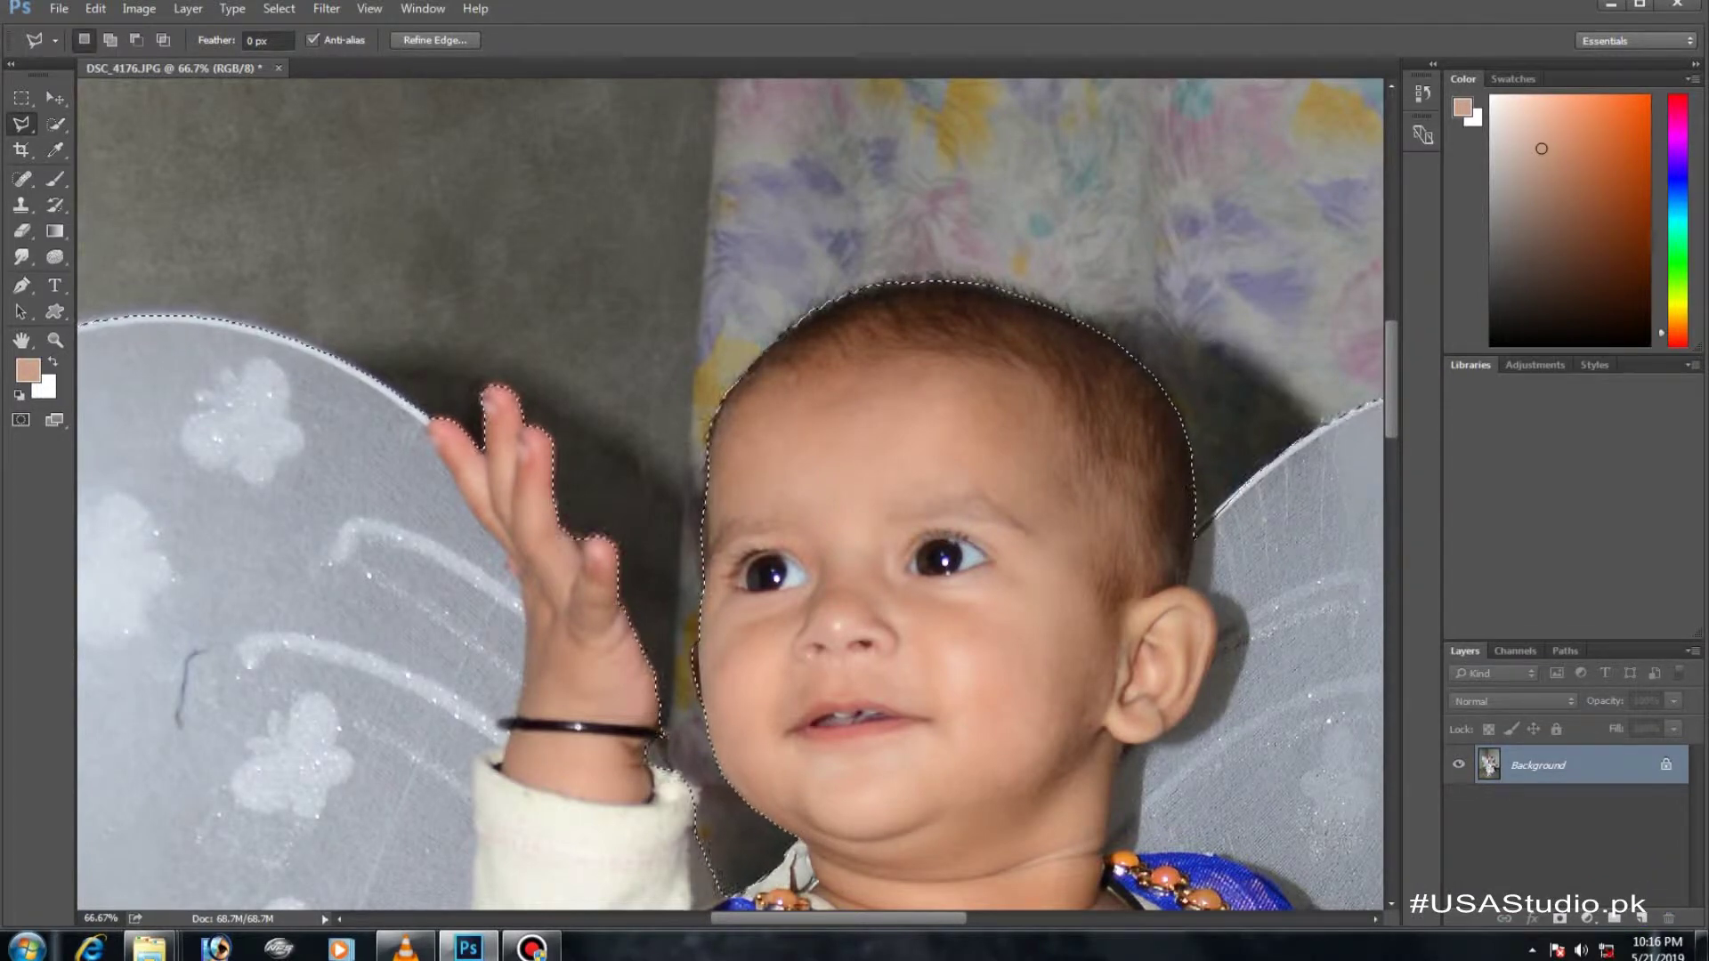
key(ctrl+shift+r)
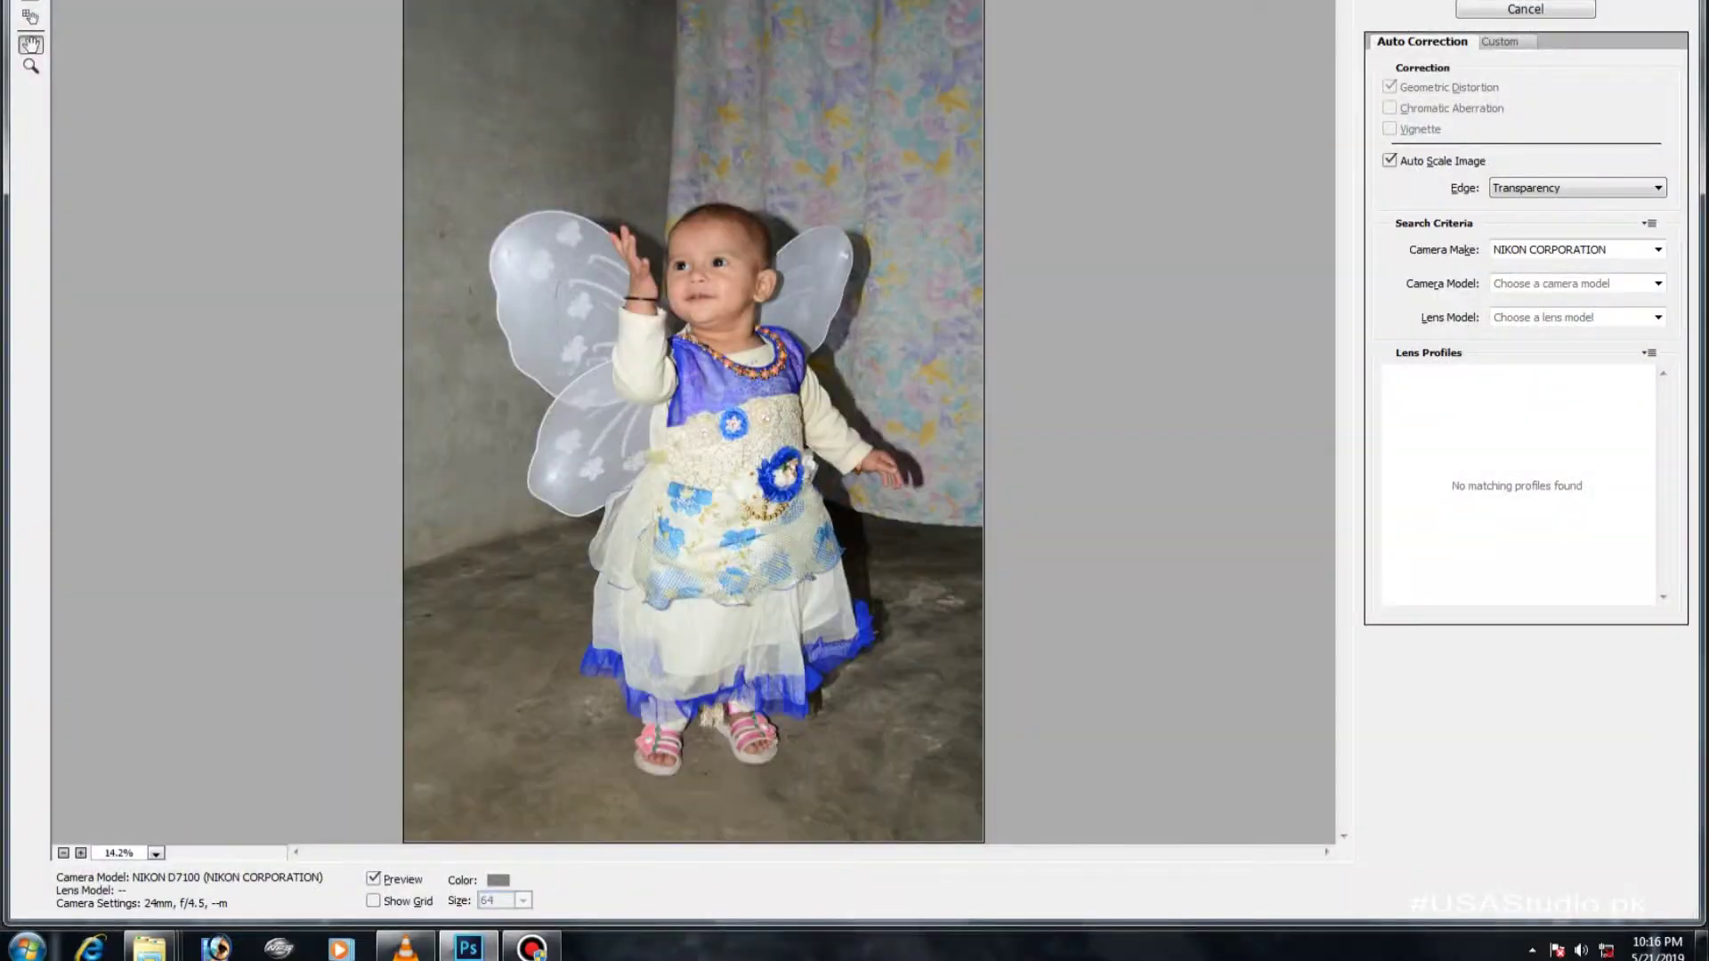
key(Escape)
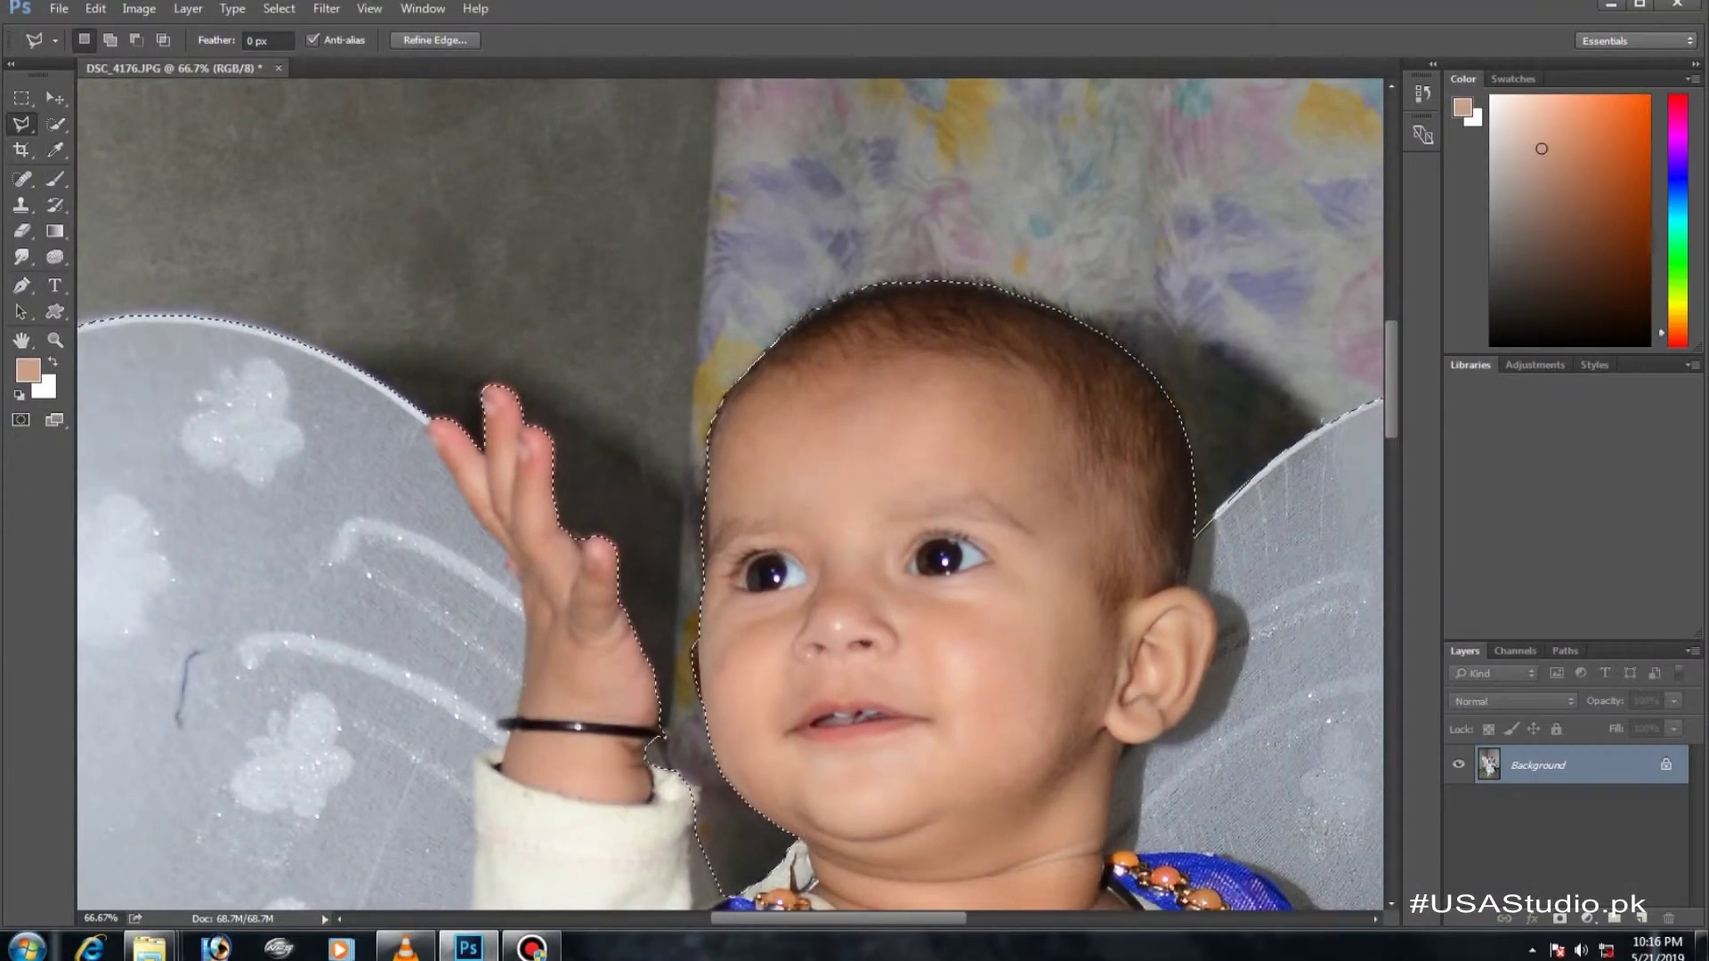
key(ctrl+d)
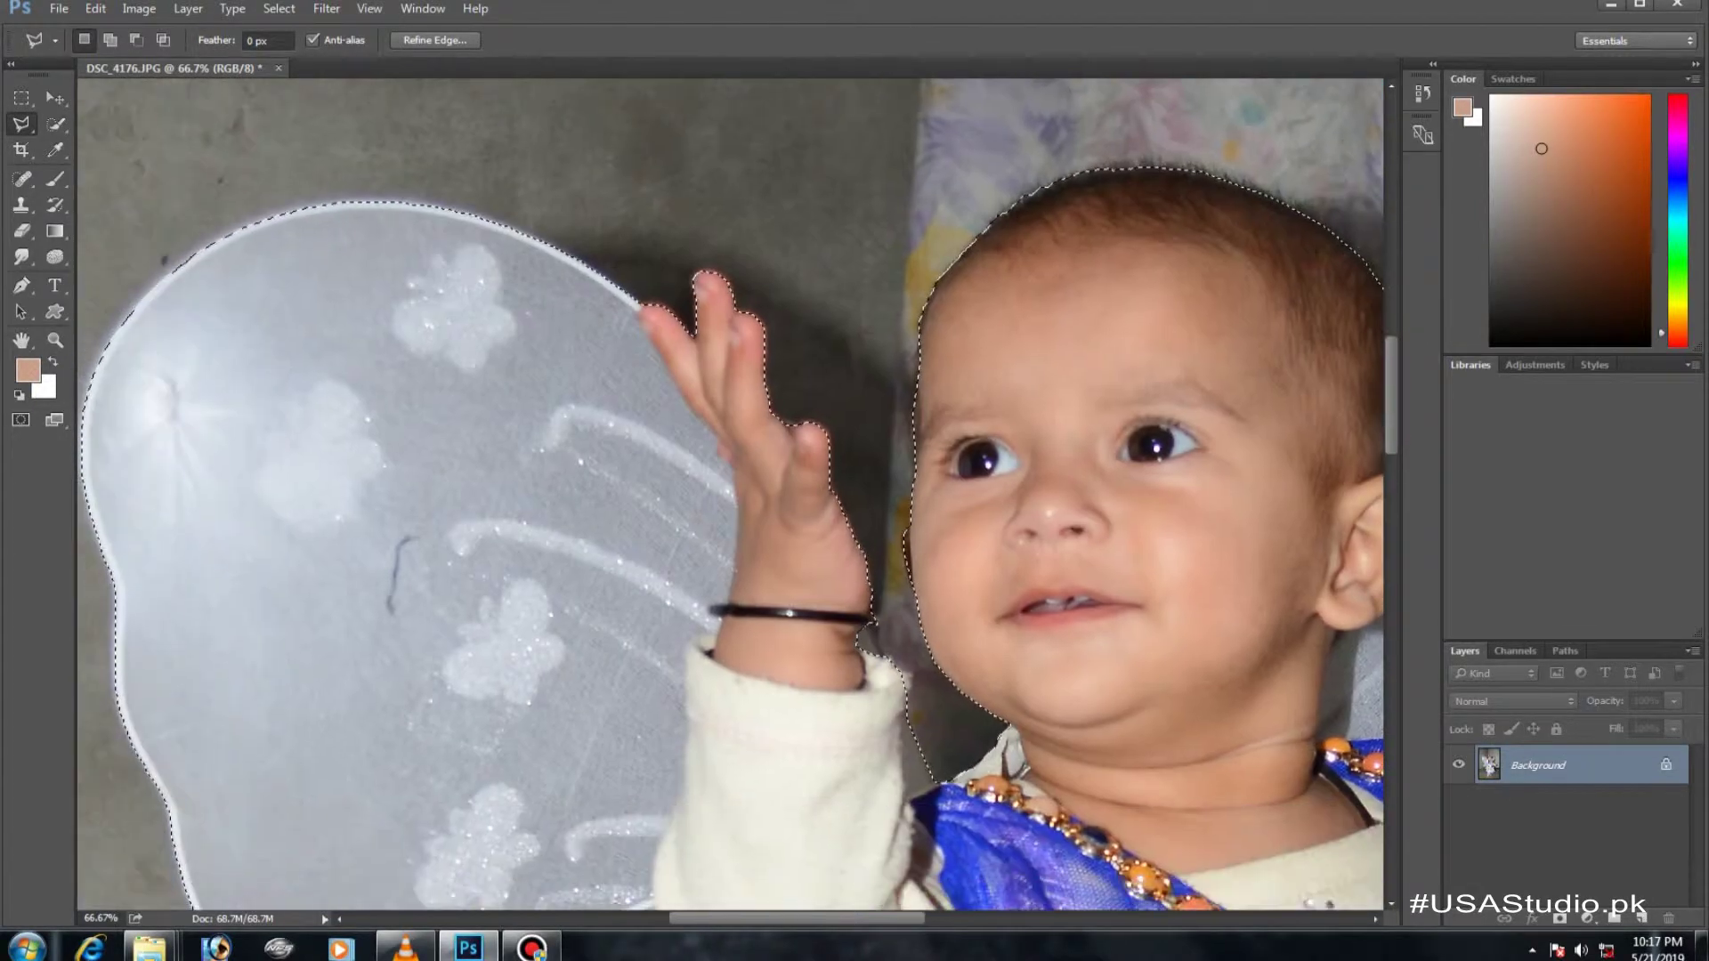
Subtract the background beside the raised hand from the selection
alt+click(831, 464)
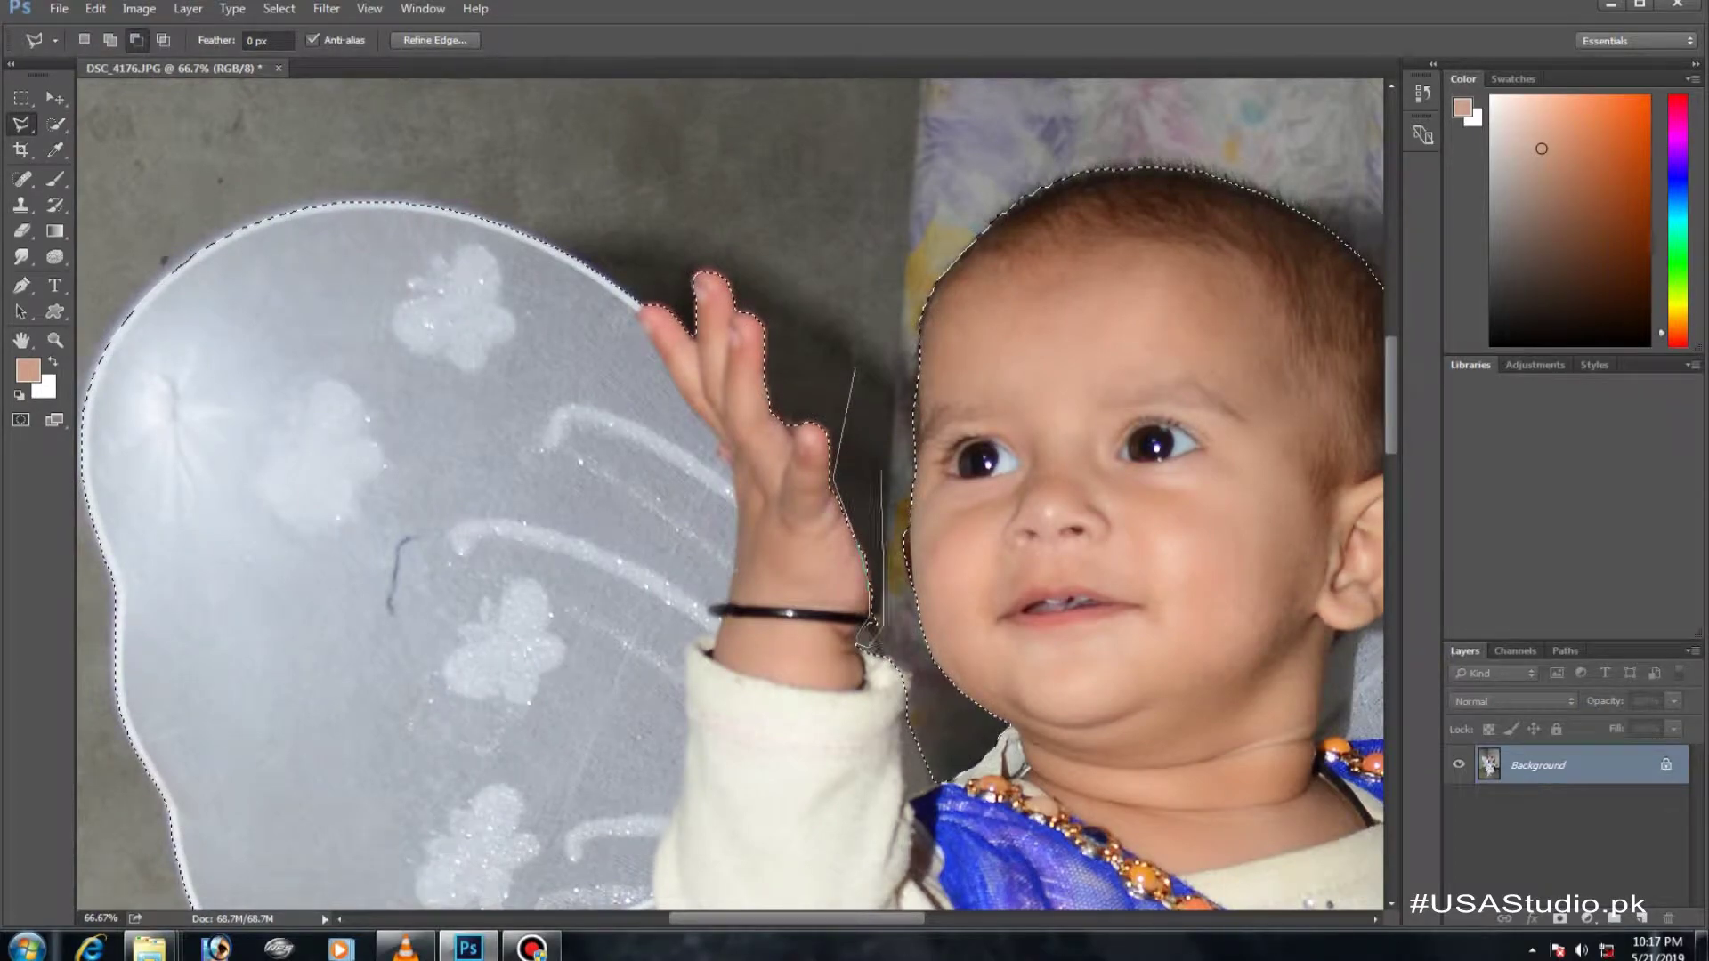
scroll(730, 494, down, 5)
scroll(729, 494, down, 5)
scroll(730, 494, down, 3)
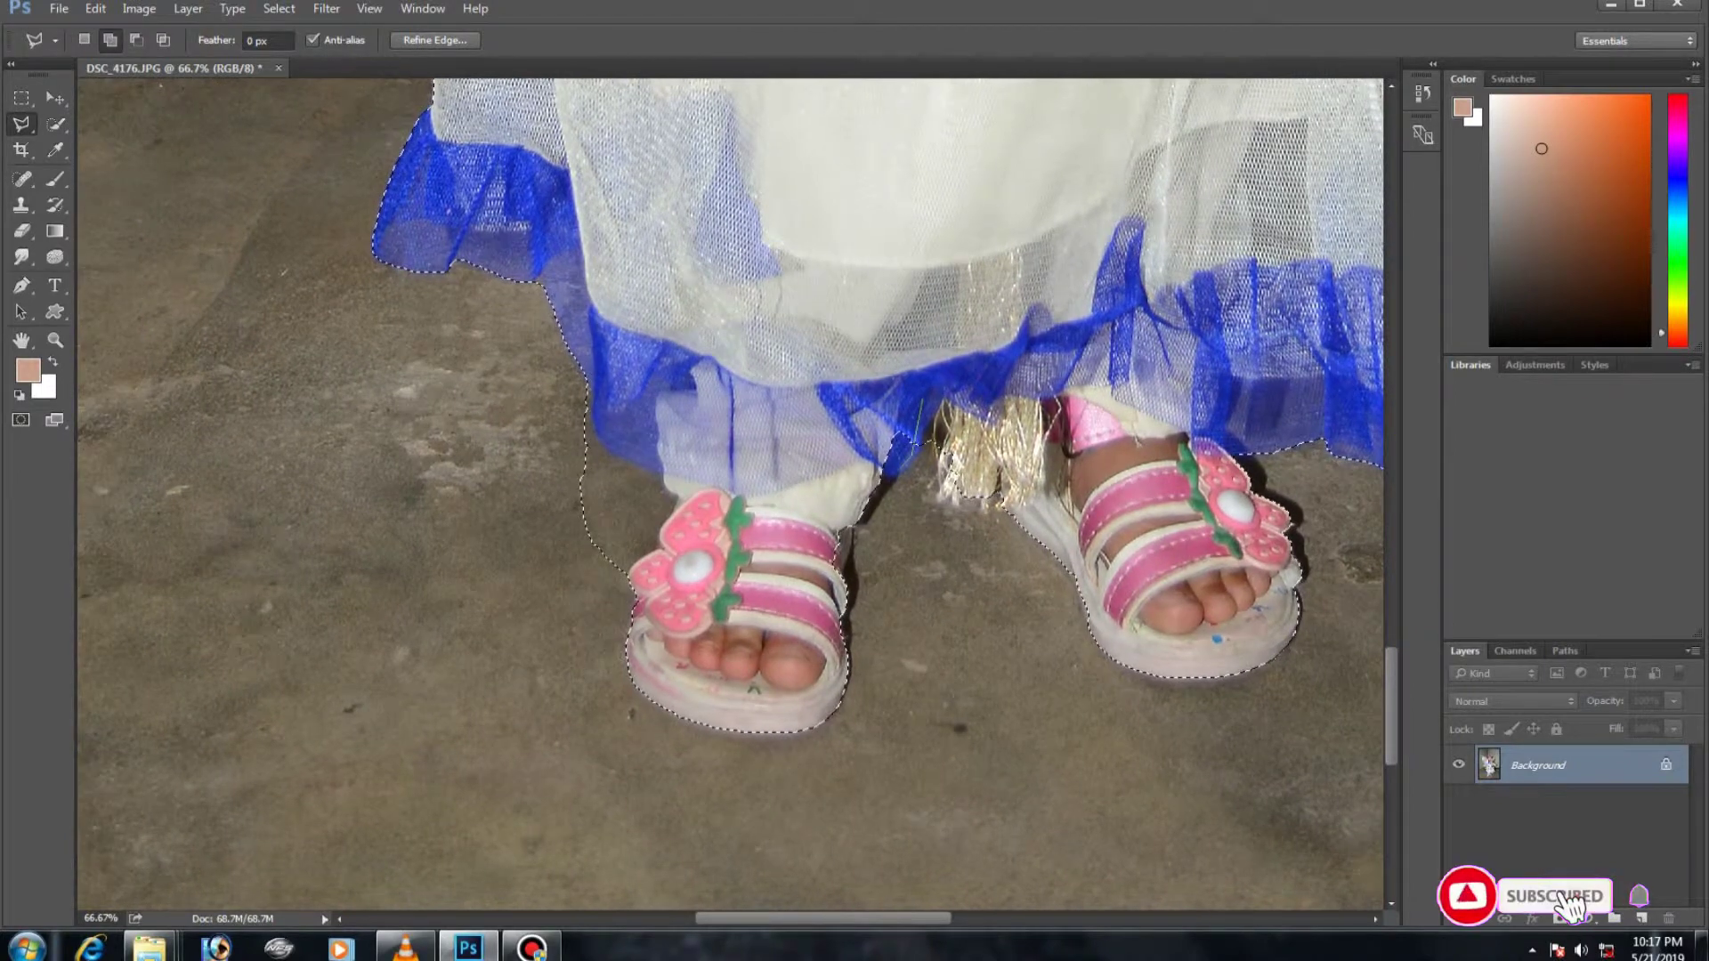
scroll(730, 494, left, 1)
key(alt)
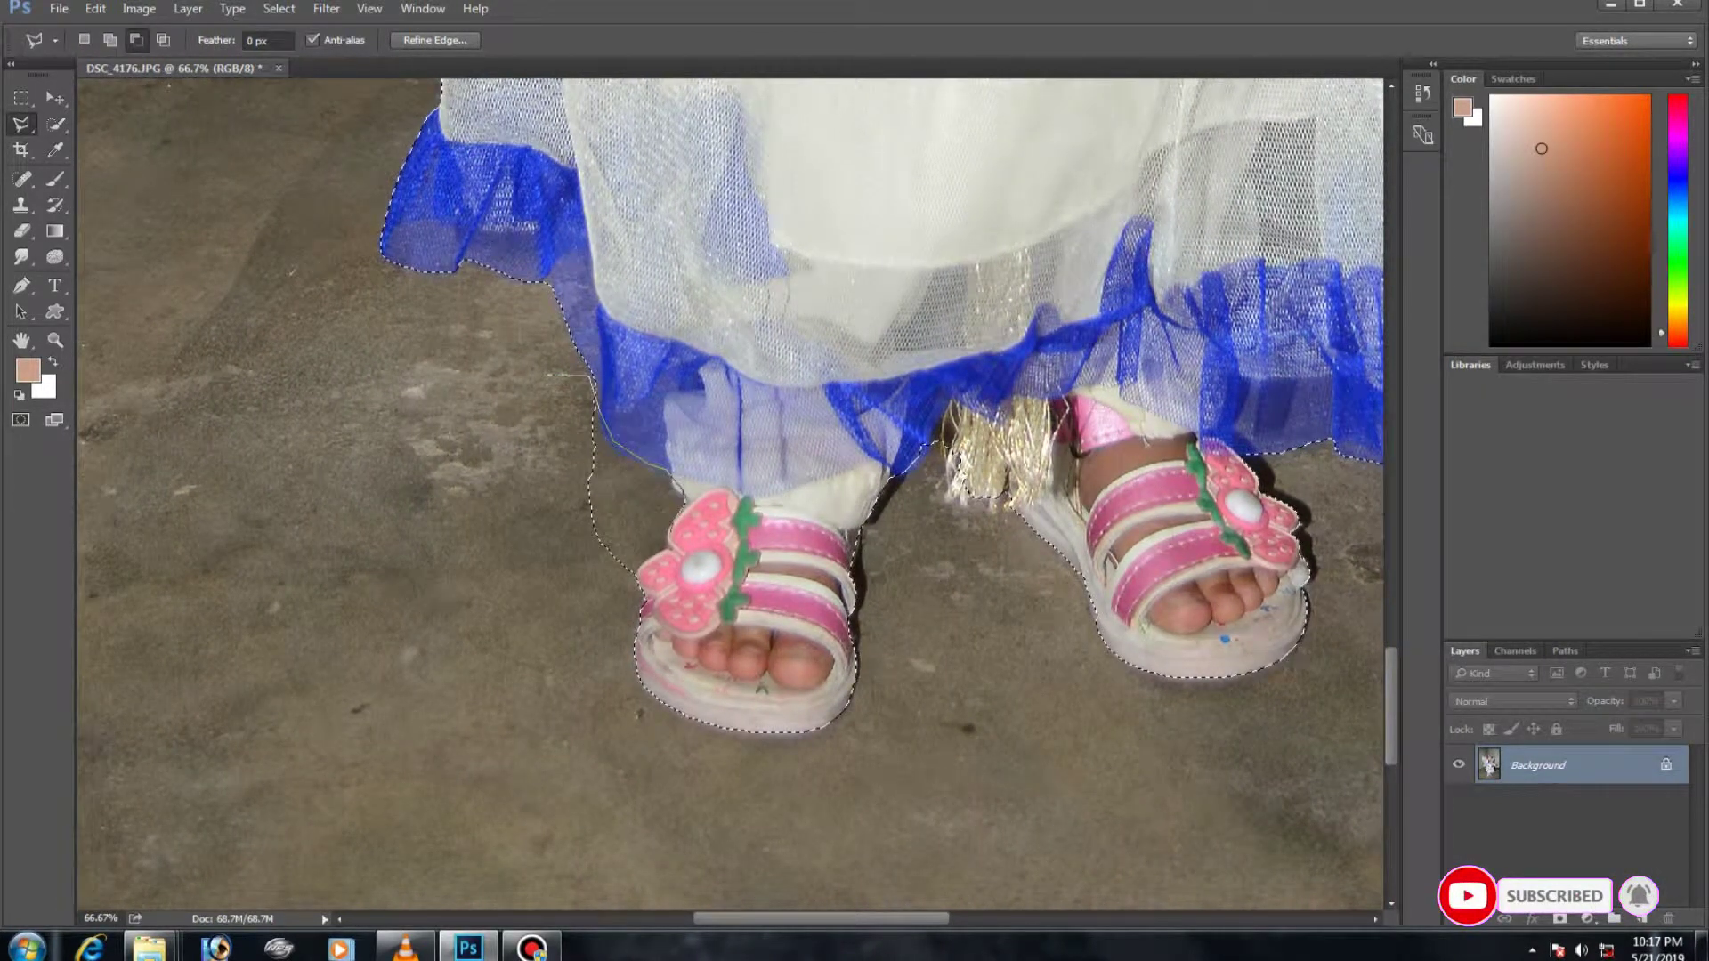
scroll(730, 494, down, 5)
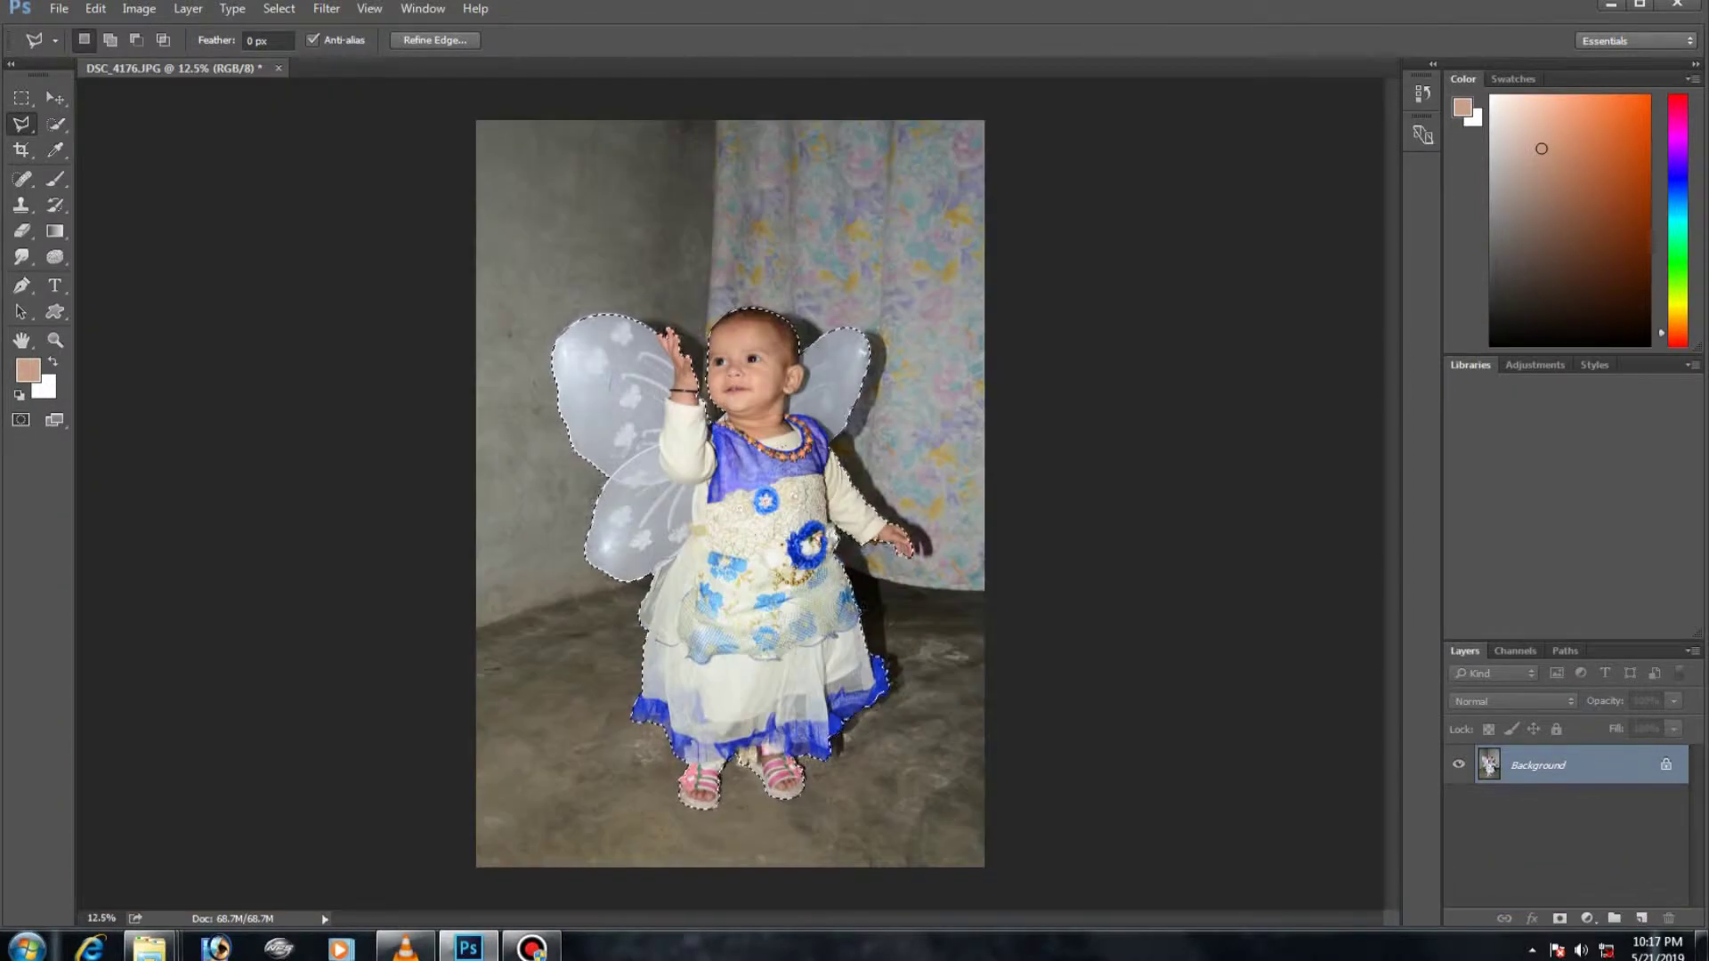
Feather the selection, copy the child to Layer 1, and delete the Background layer
key(shift+F6)
key(Return)
key(ctrl+j)
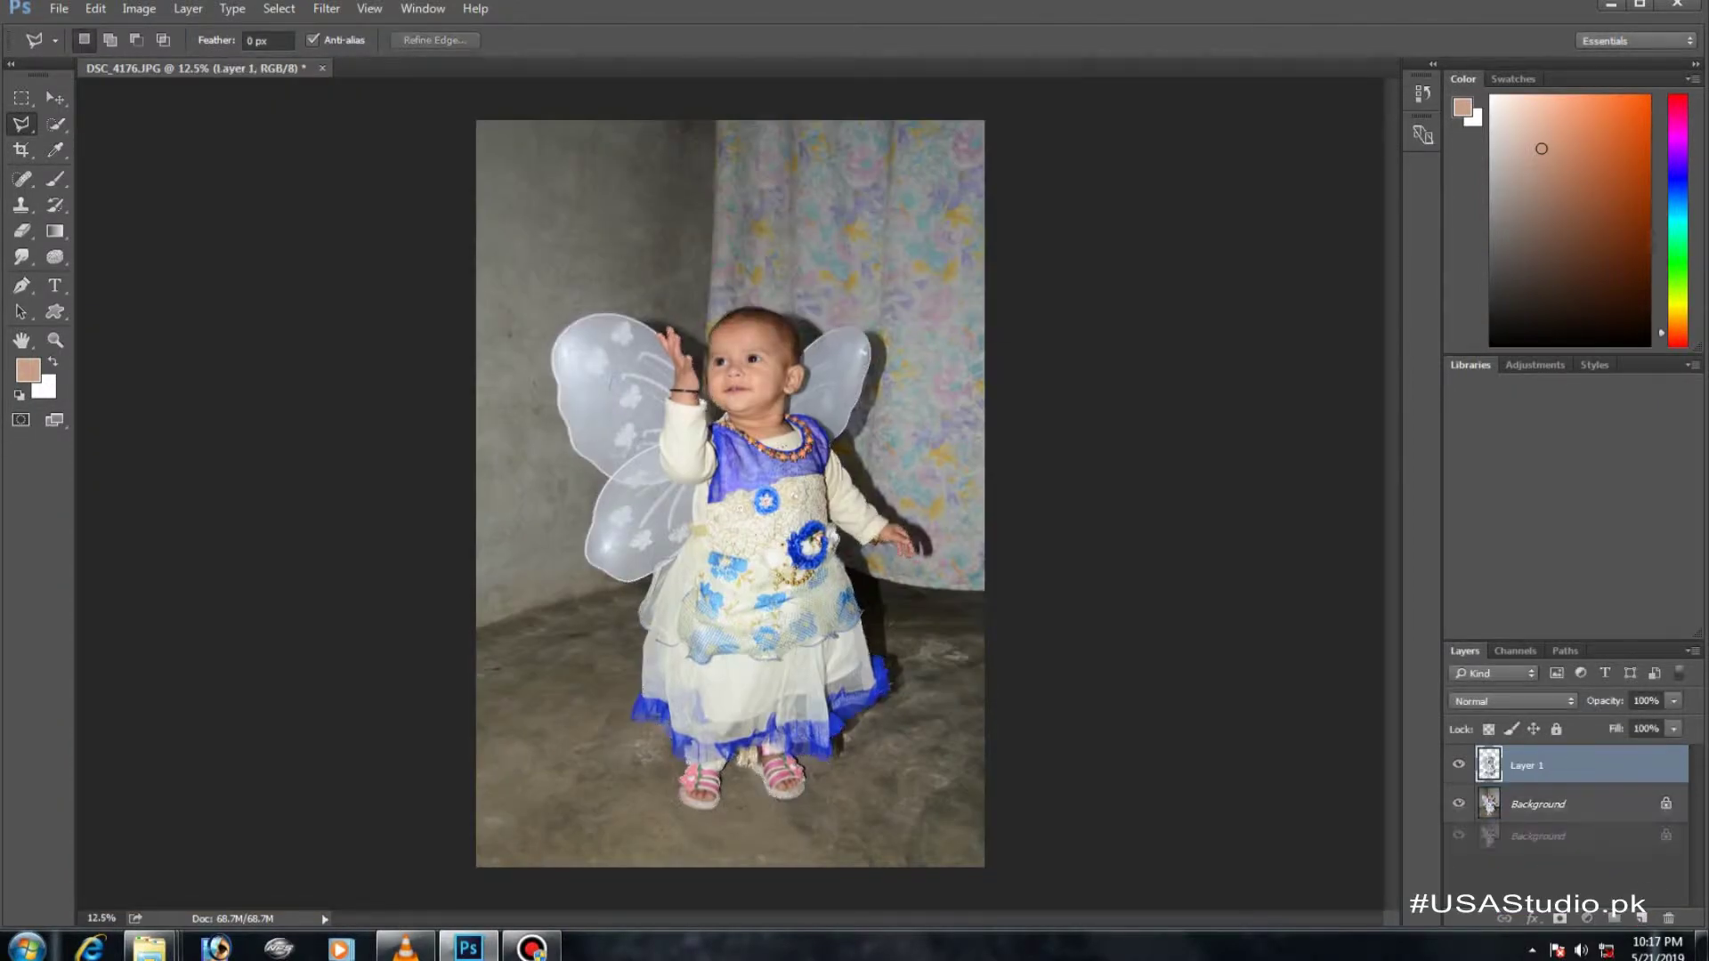
drag(1537, 804, 1669, 918)
key(ctrl+plus)
key(ctrl+plus)
key(ctrl+plus)
scroll(730, 494, up, 4)
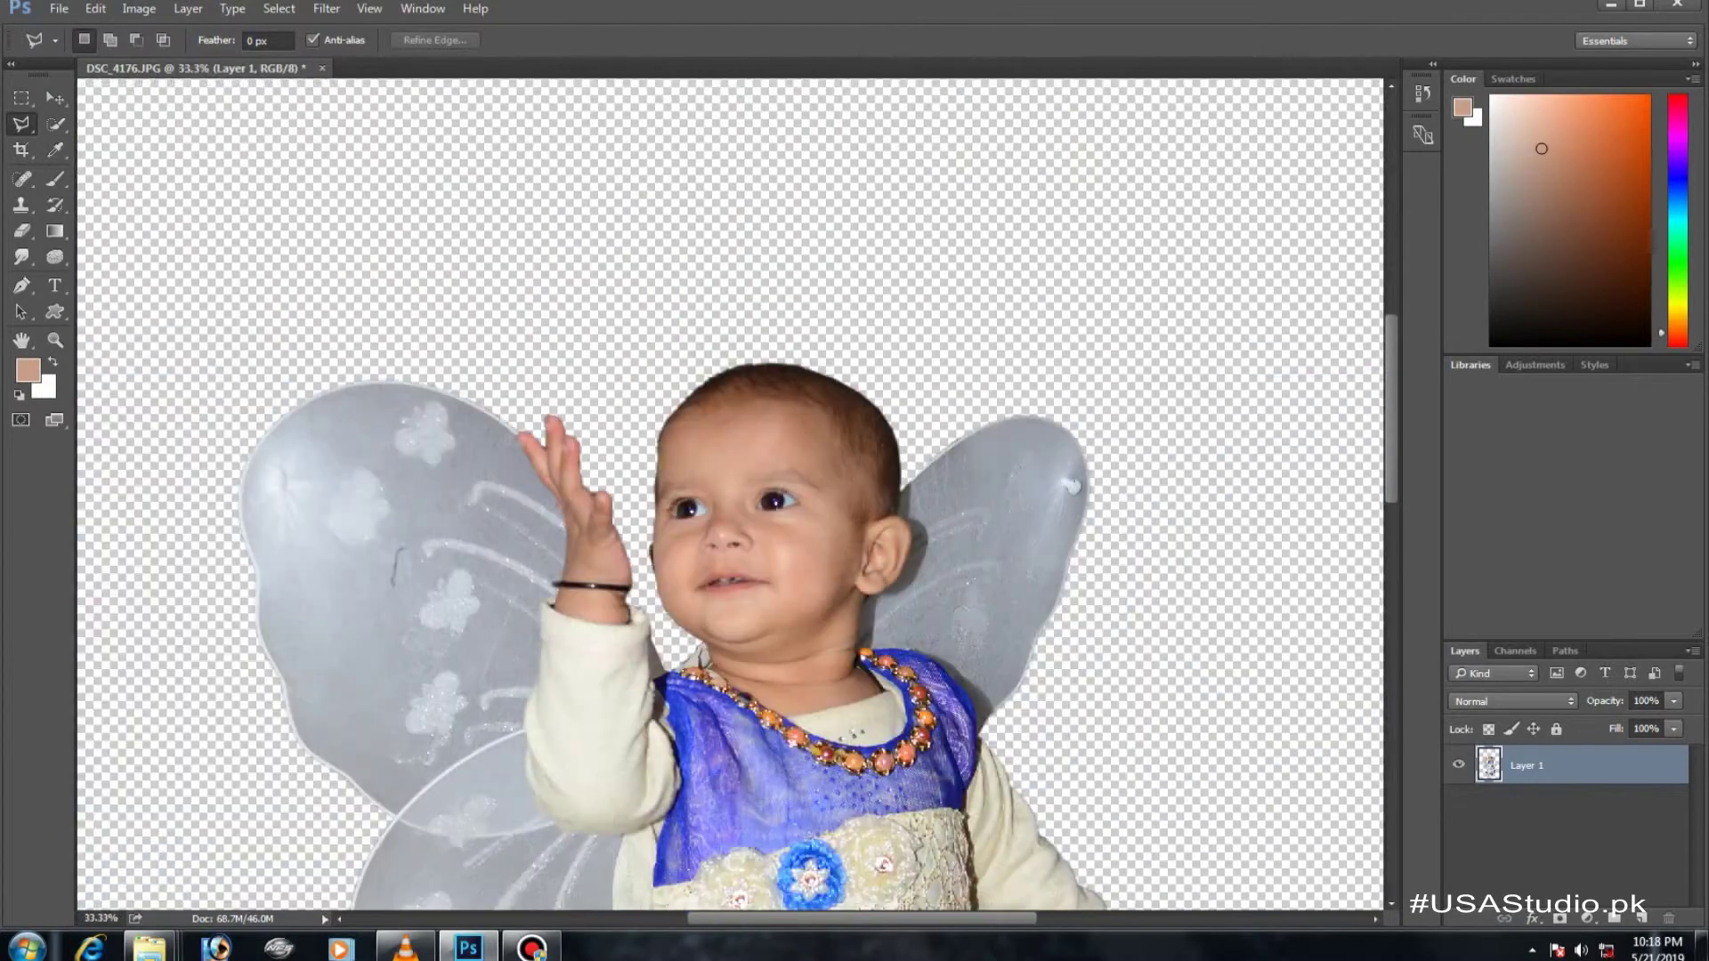
key(ctrl+minus)
key(ctrl+minus)
key(ctrl+minus)
mouse_move(149, 948)
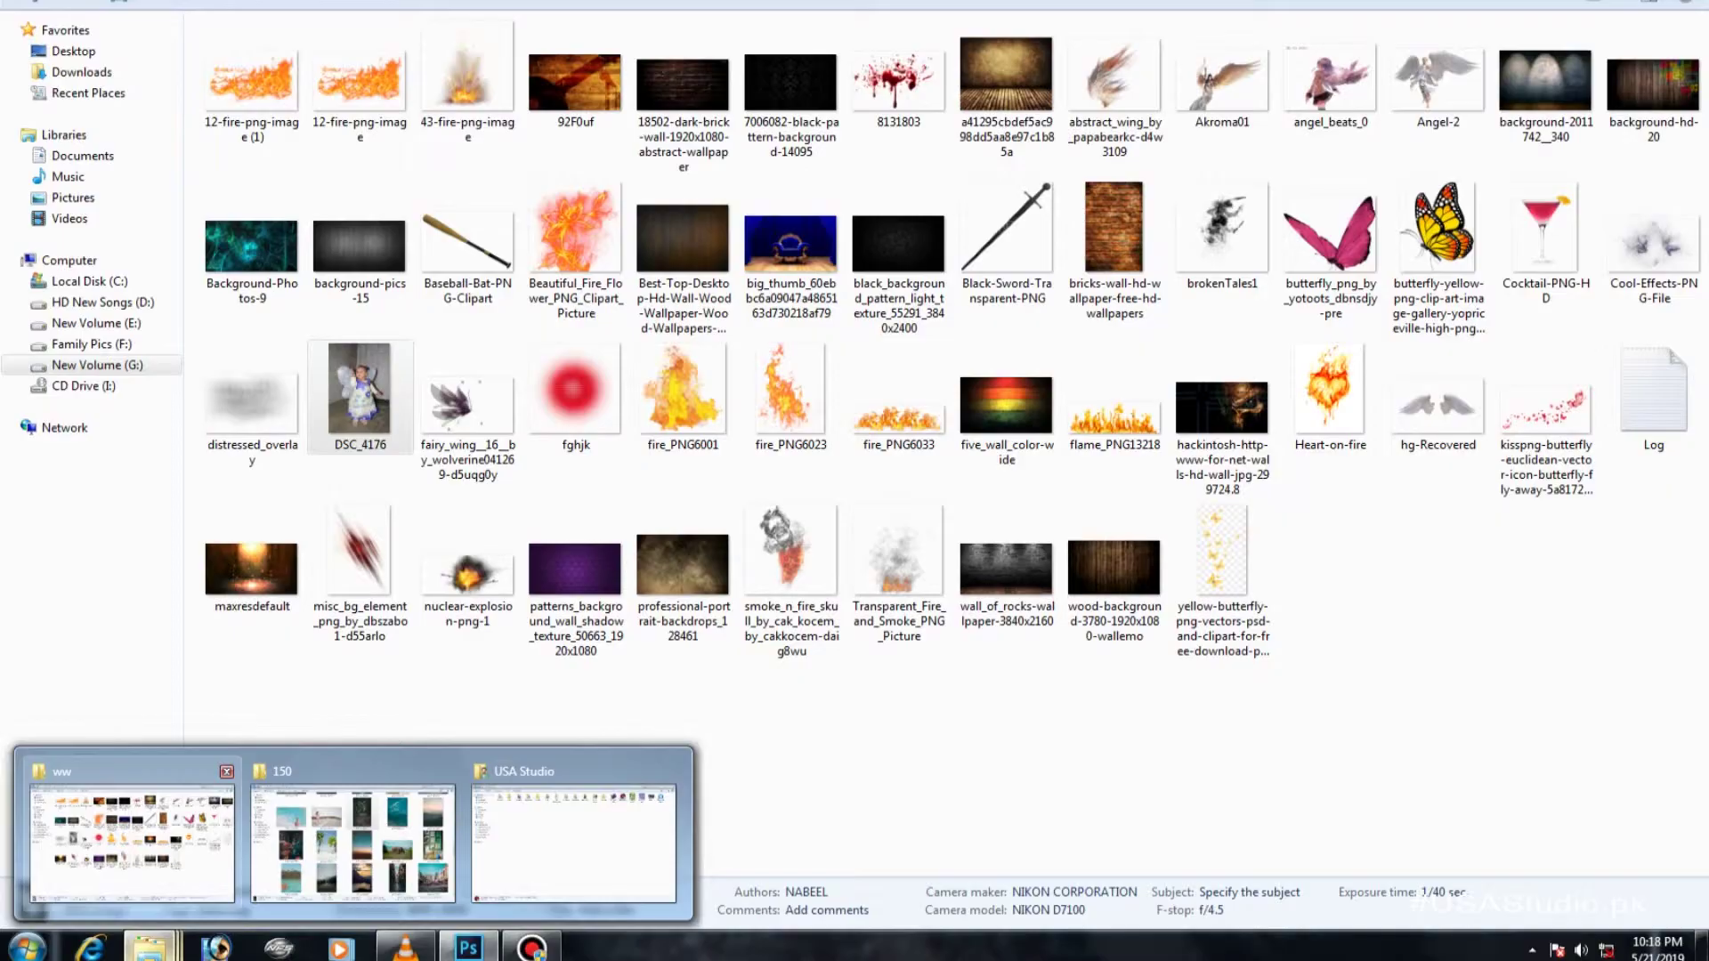
Place the forest photo editician zone (192) into the document beneath Layer 1
click(560, 841)
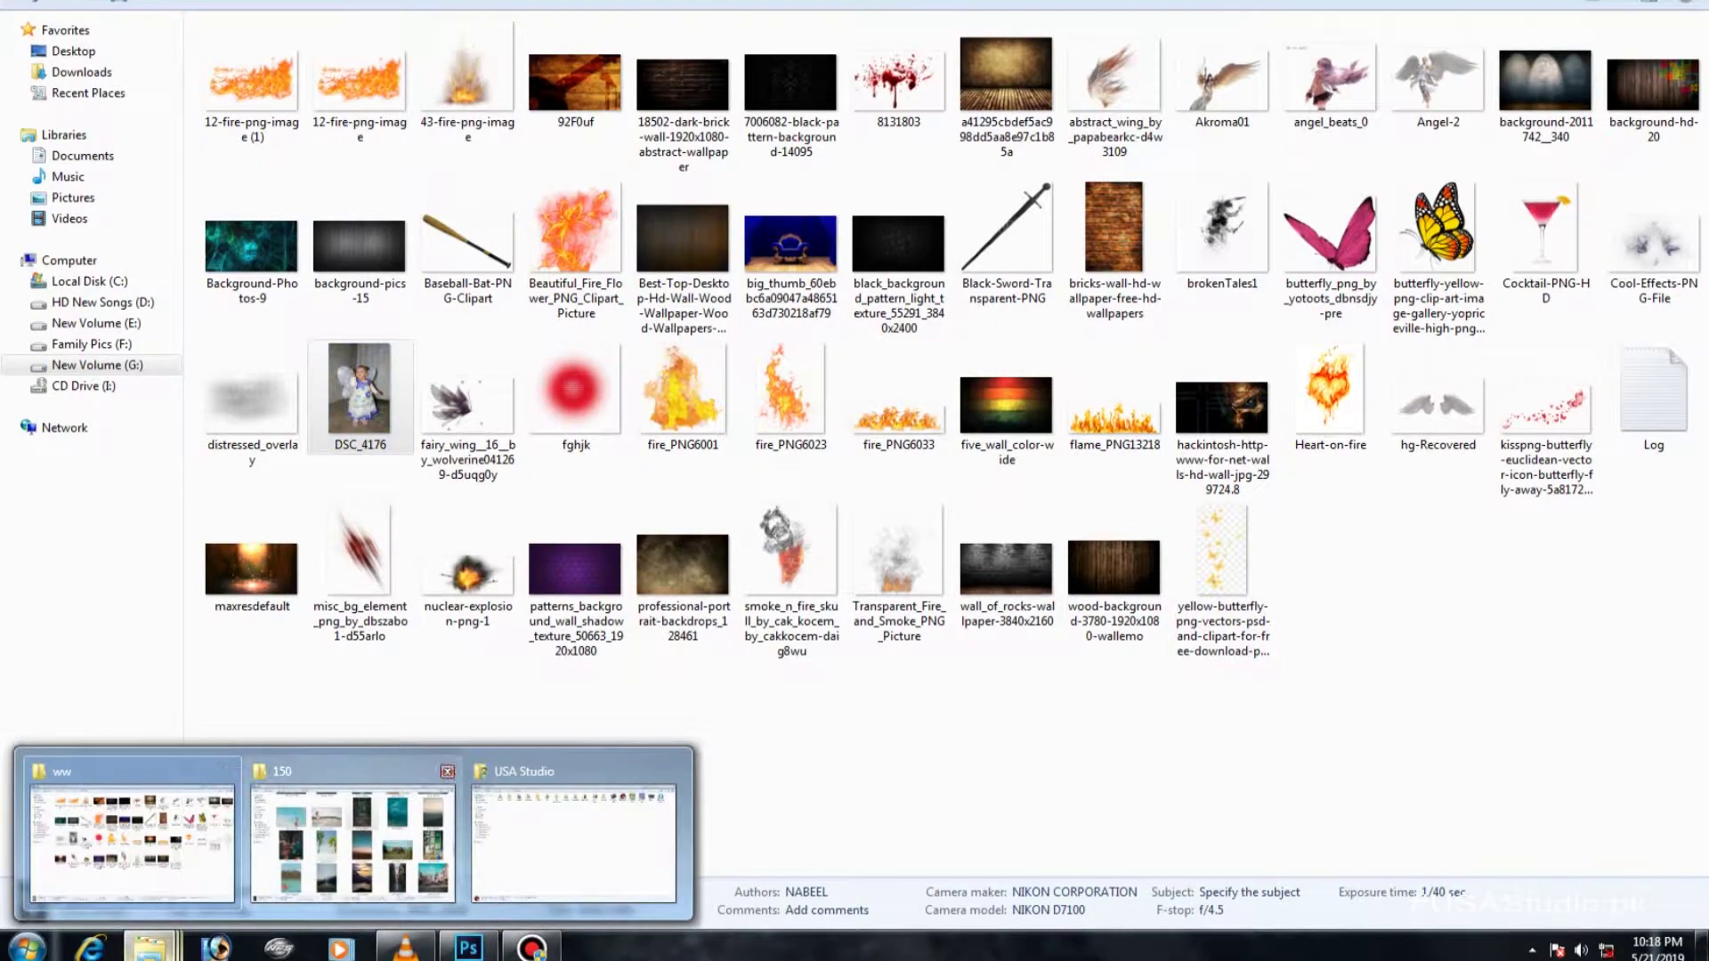
click(570, 837)
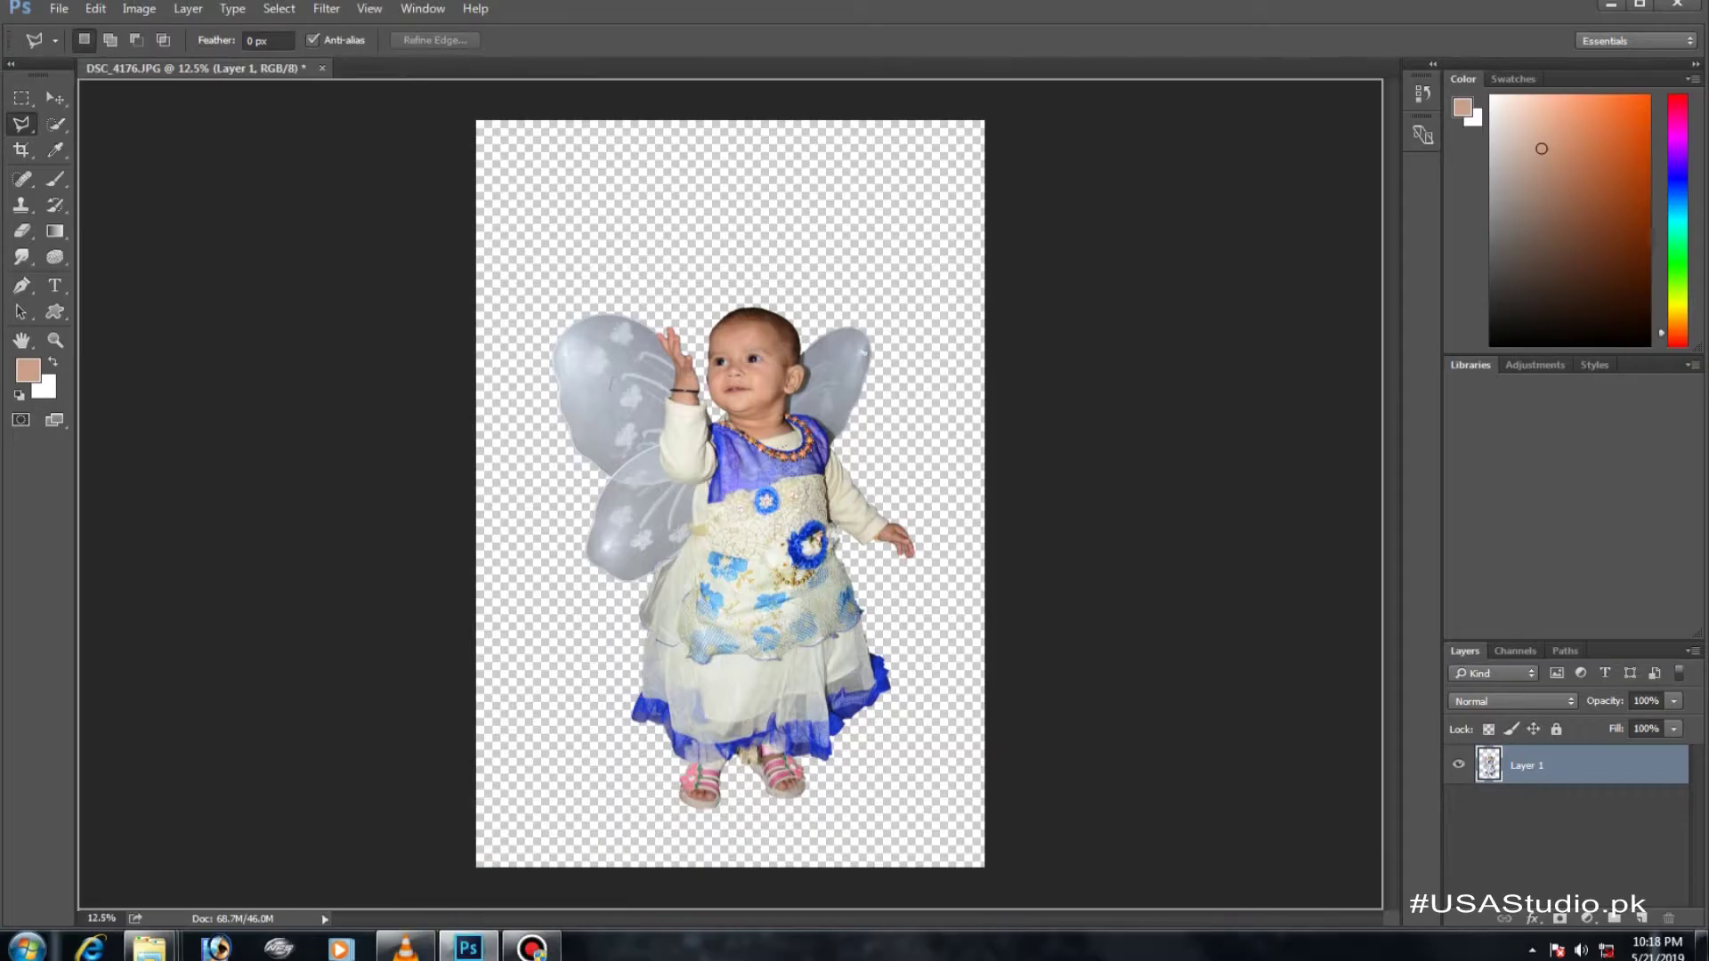
drag(930, 178, 729, 494)
key(Return)
key(ctrl+bracketleft)
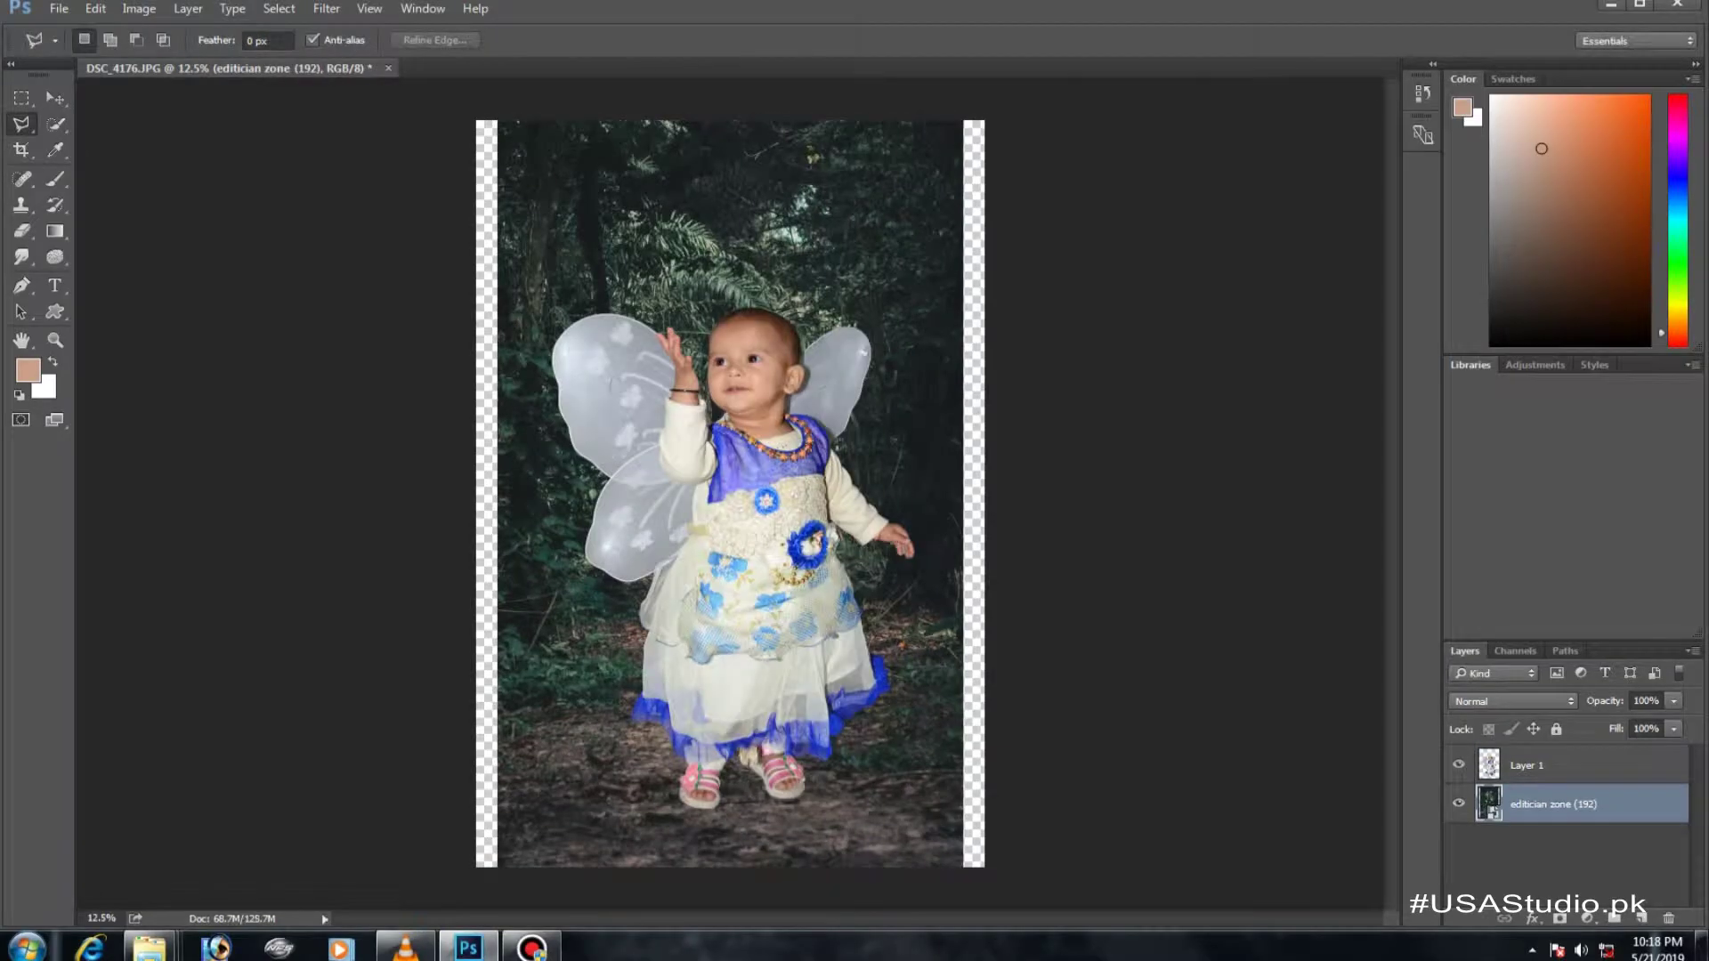
right_click(1528, 803)
Stretch the forest photo with Free Transform so it fills the whole canvas
key(Escape)
key(ctrl+t)
mouse_move(963, 120)
mouse_down()
mouse_move(992, 74)
mouse_move(979, 392)
mouse_up()
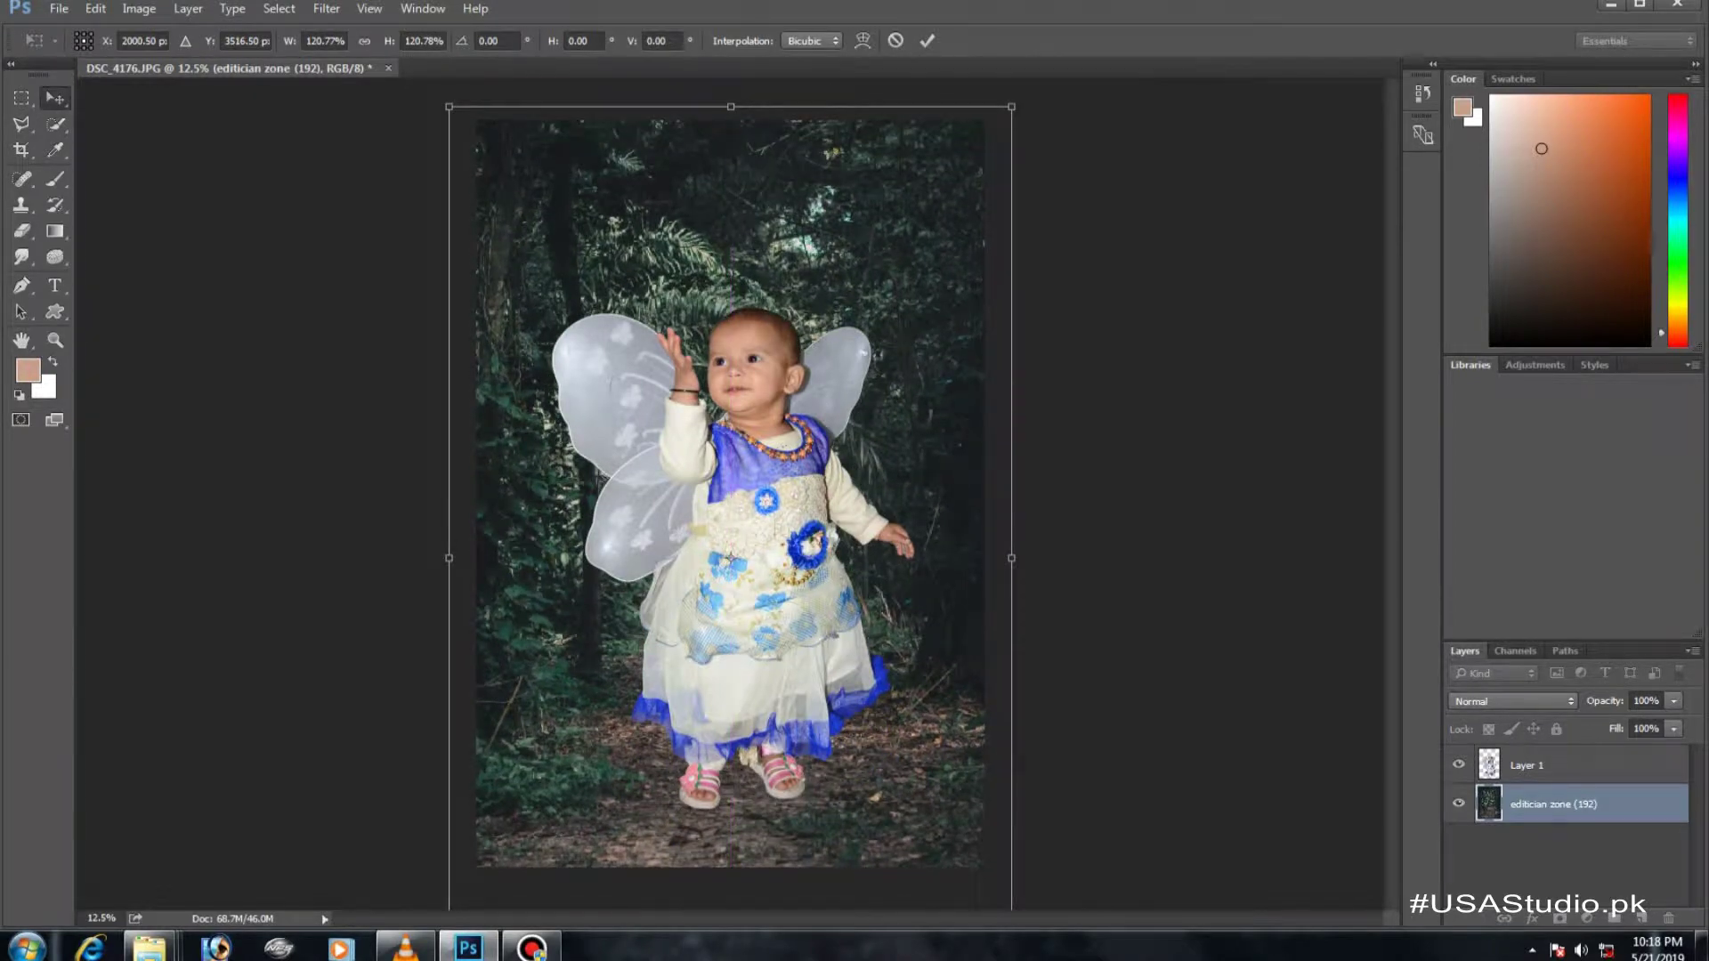
key(Return)
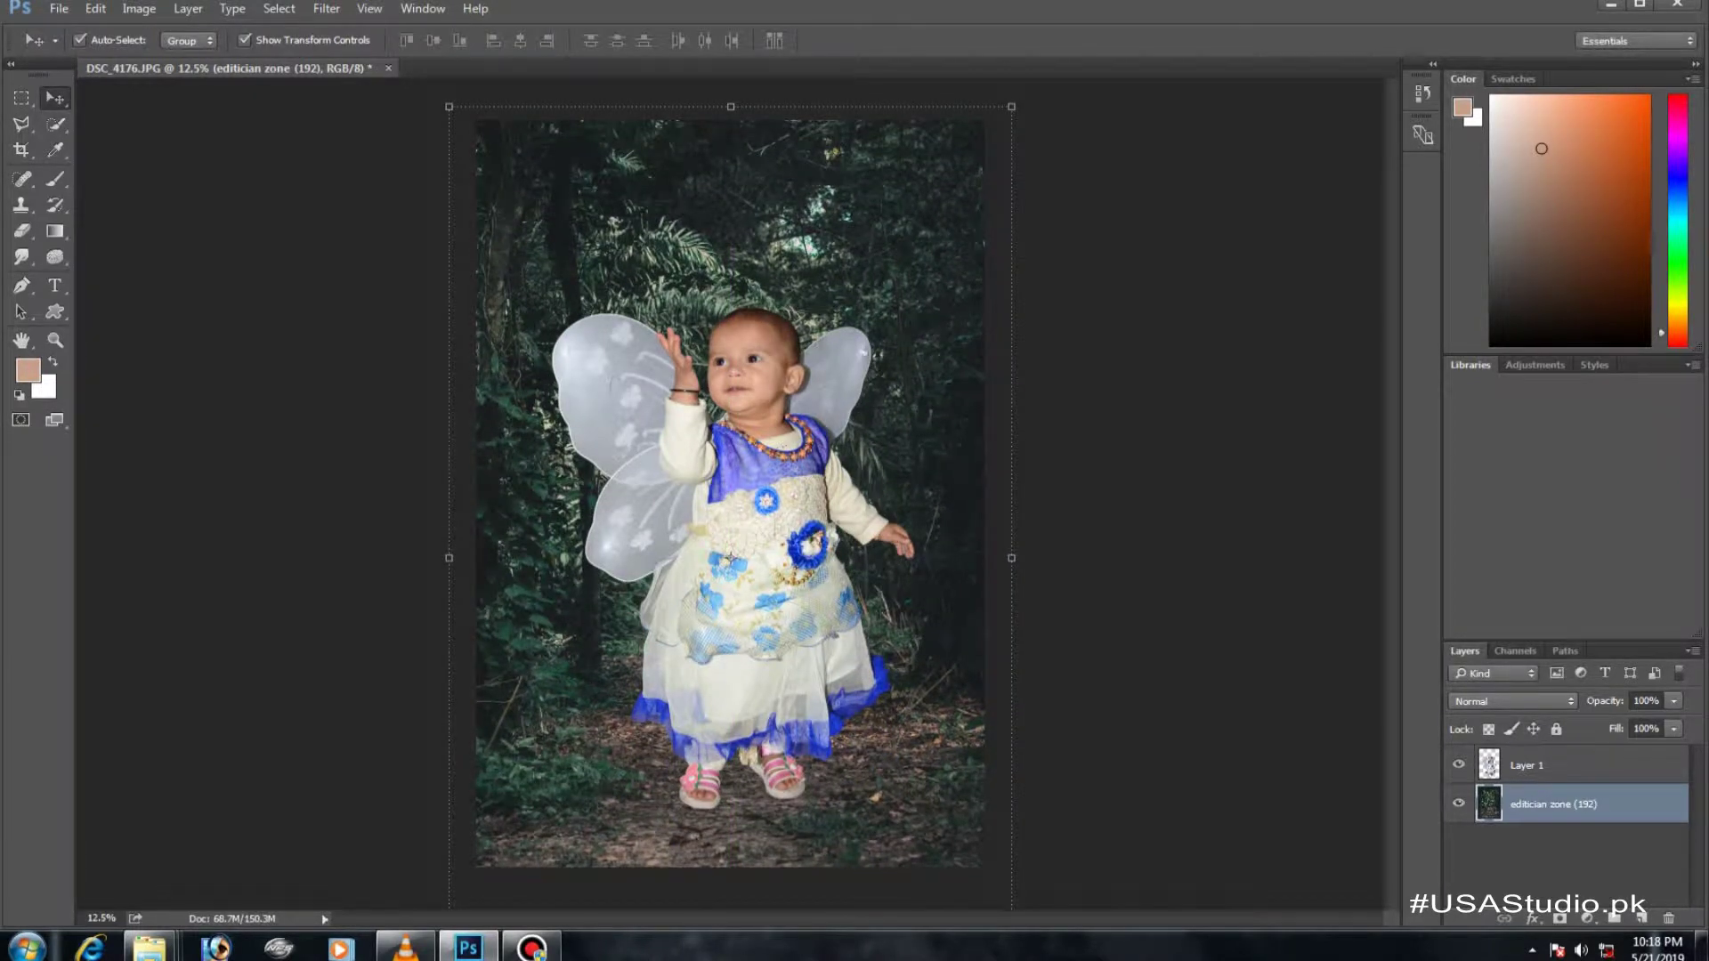
Open Filter > Blur Gallery > Tilt-Shift for the forest layer
key(l)
click(327, 9)
click(627, 283)
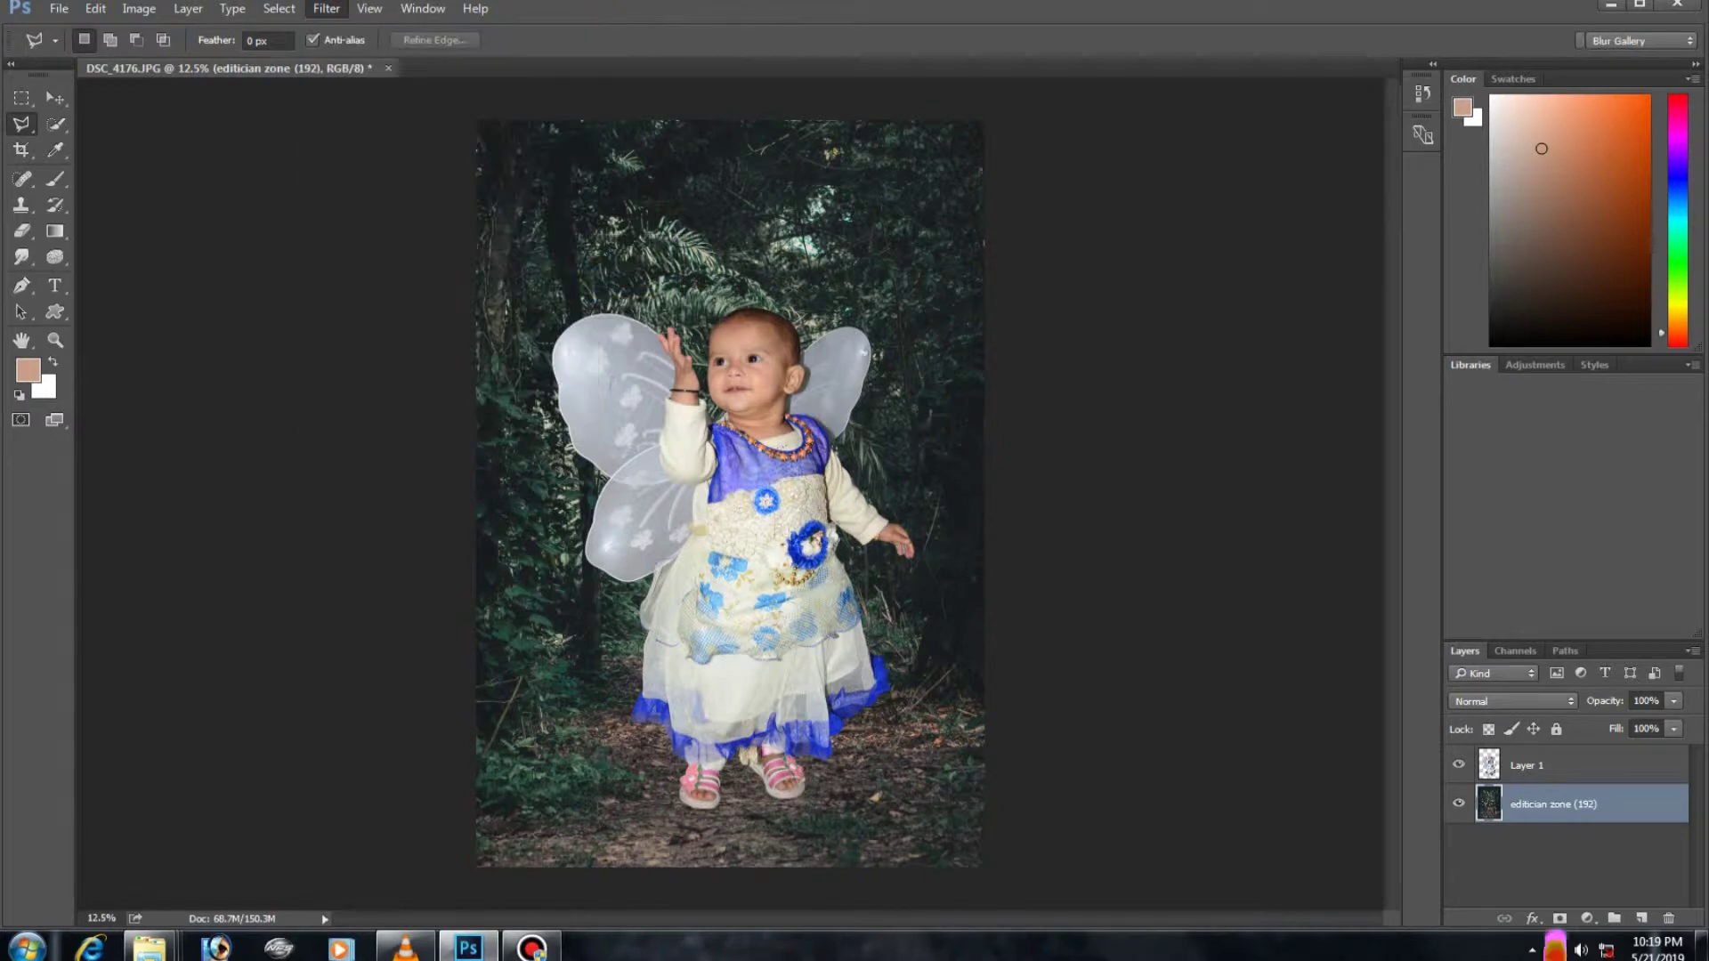
Move the tilt-shift focus band to the feet, with 57 px blur and 100% distortion
drag(732, 497, 733, 780)
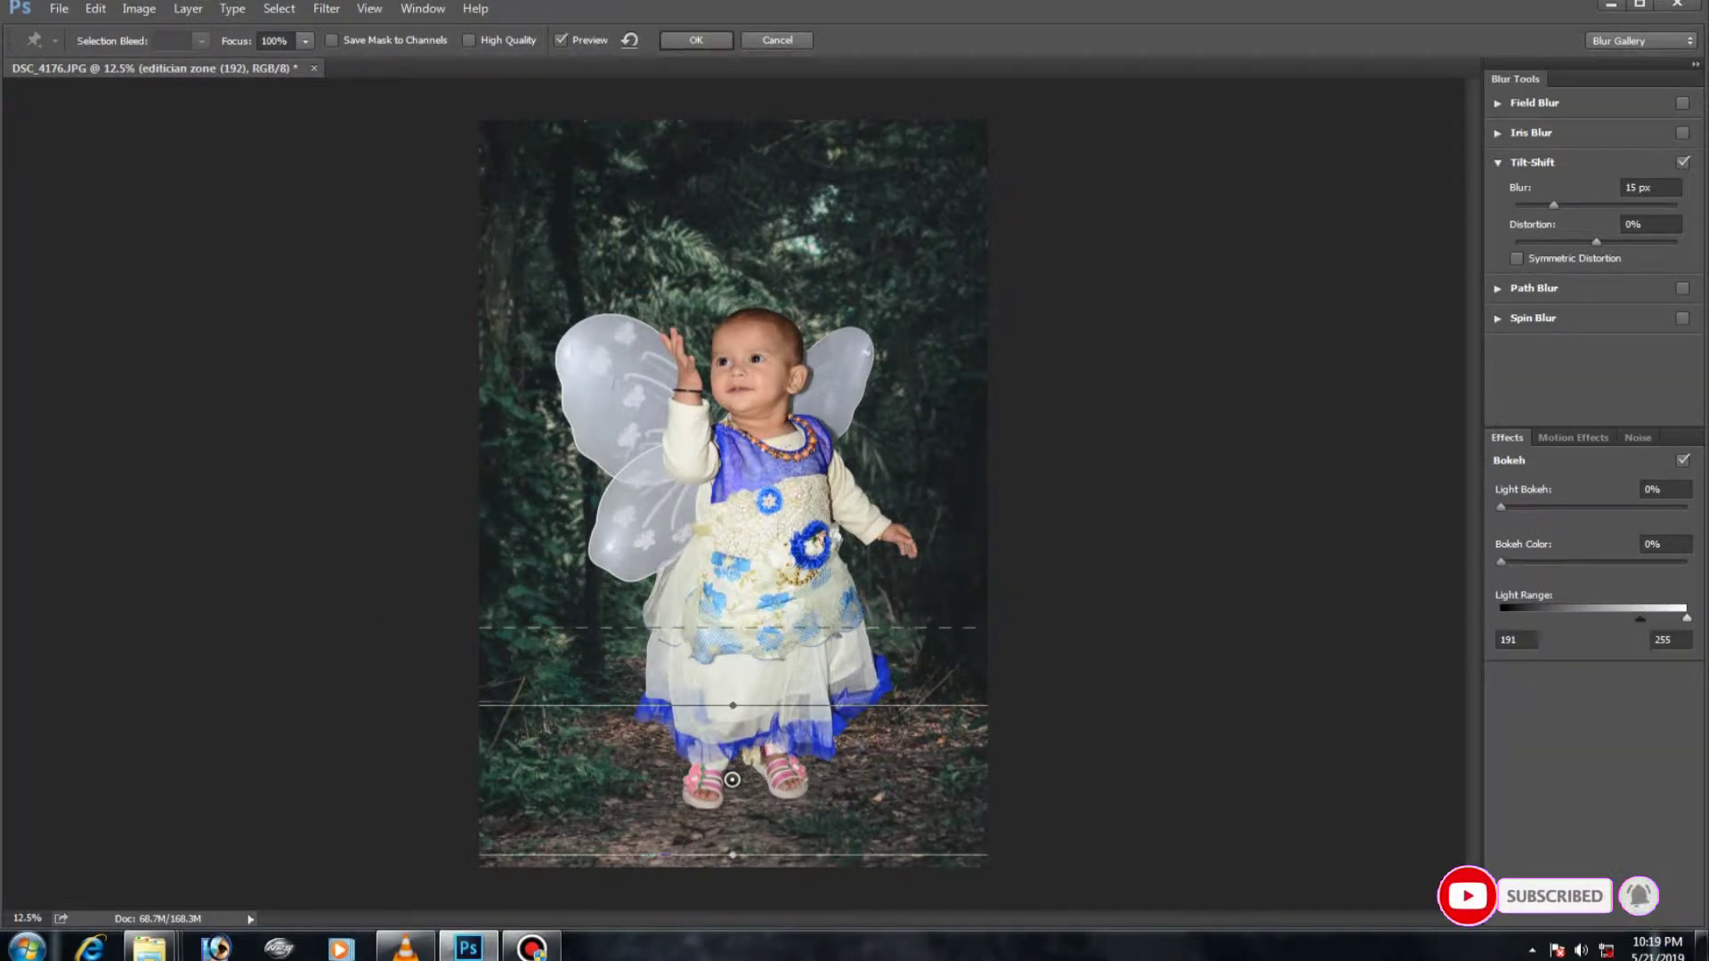
text(109)
key(Return)
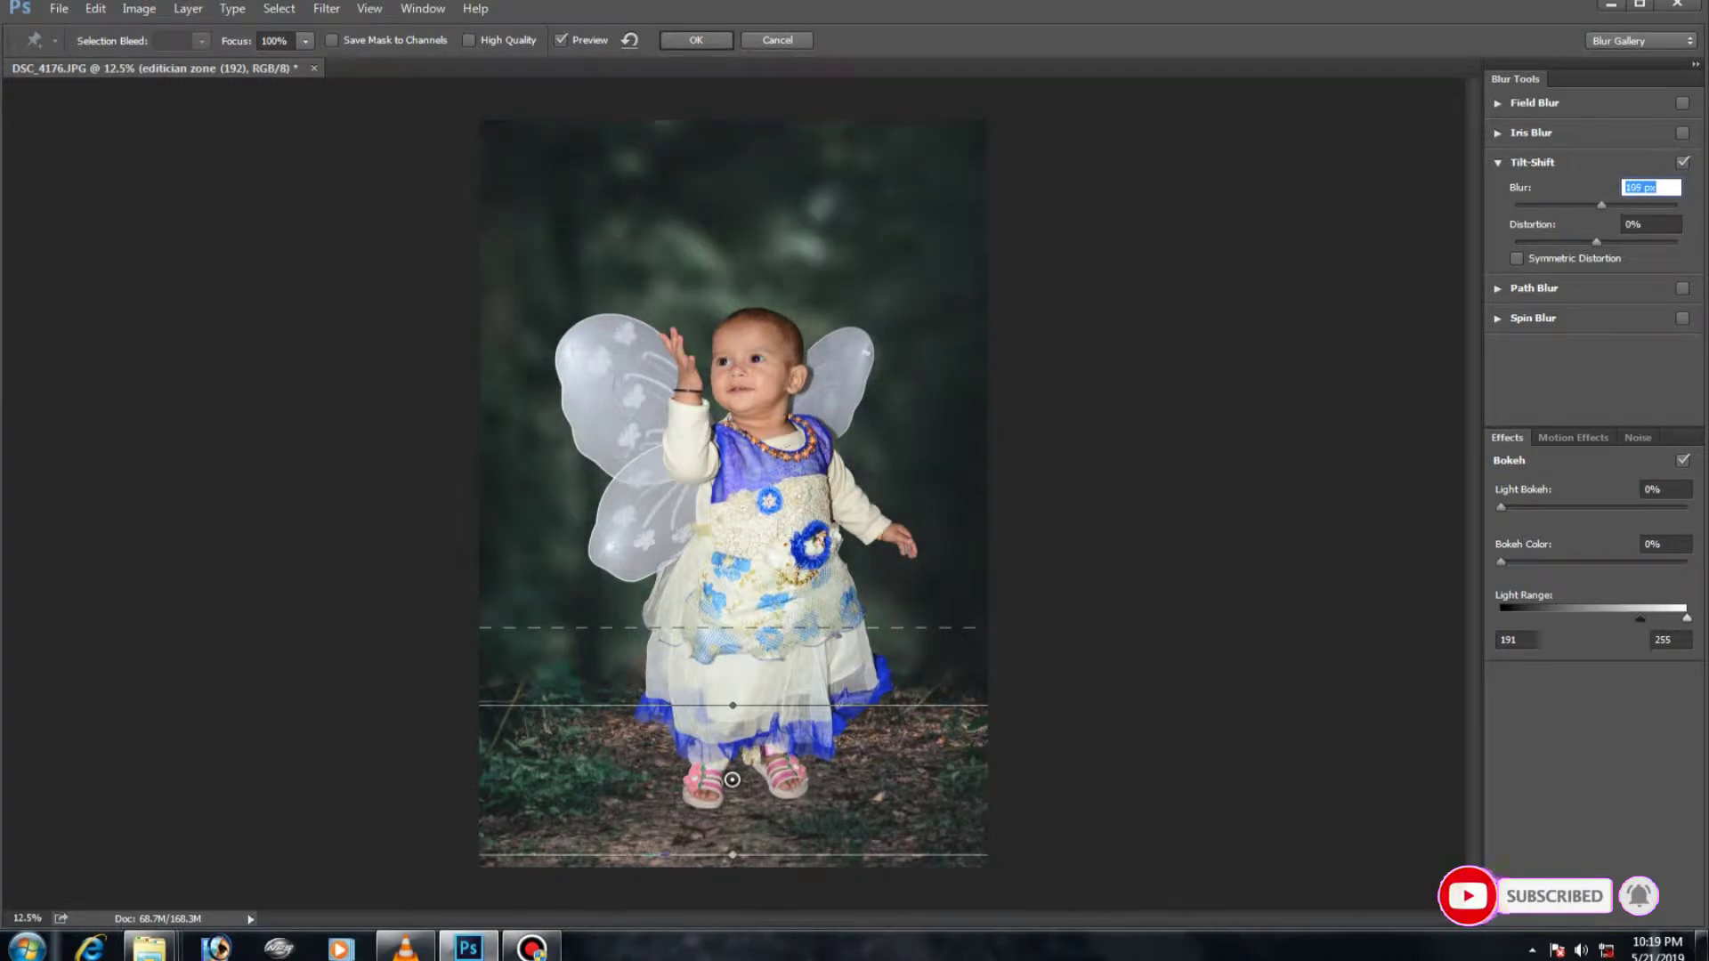
drag(733, 705, 732, 737)
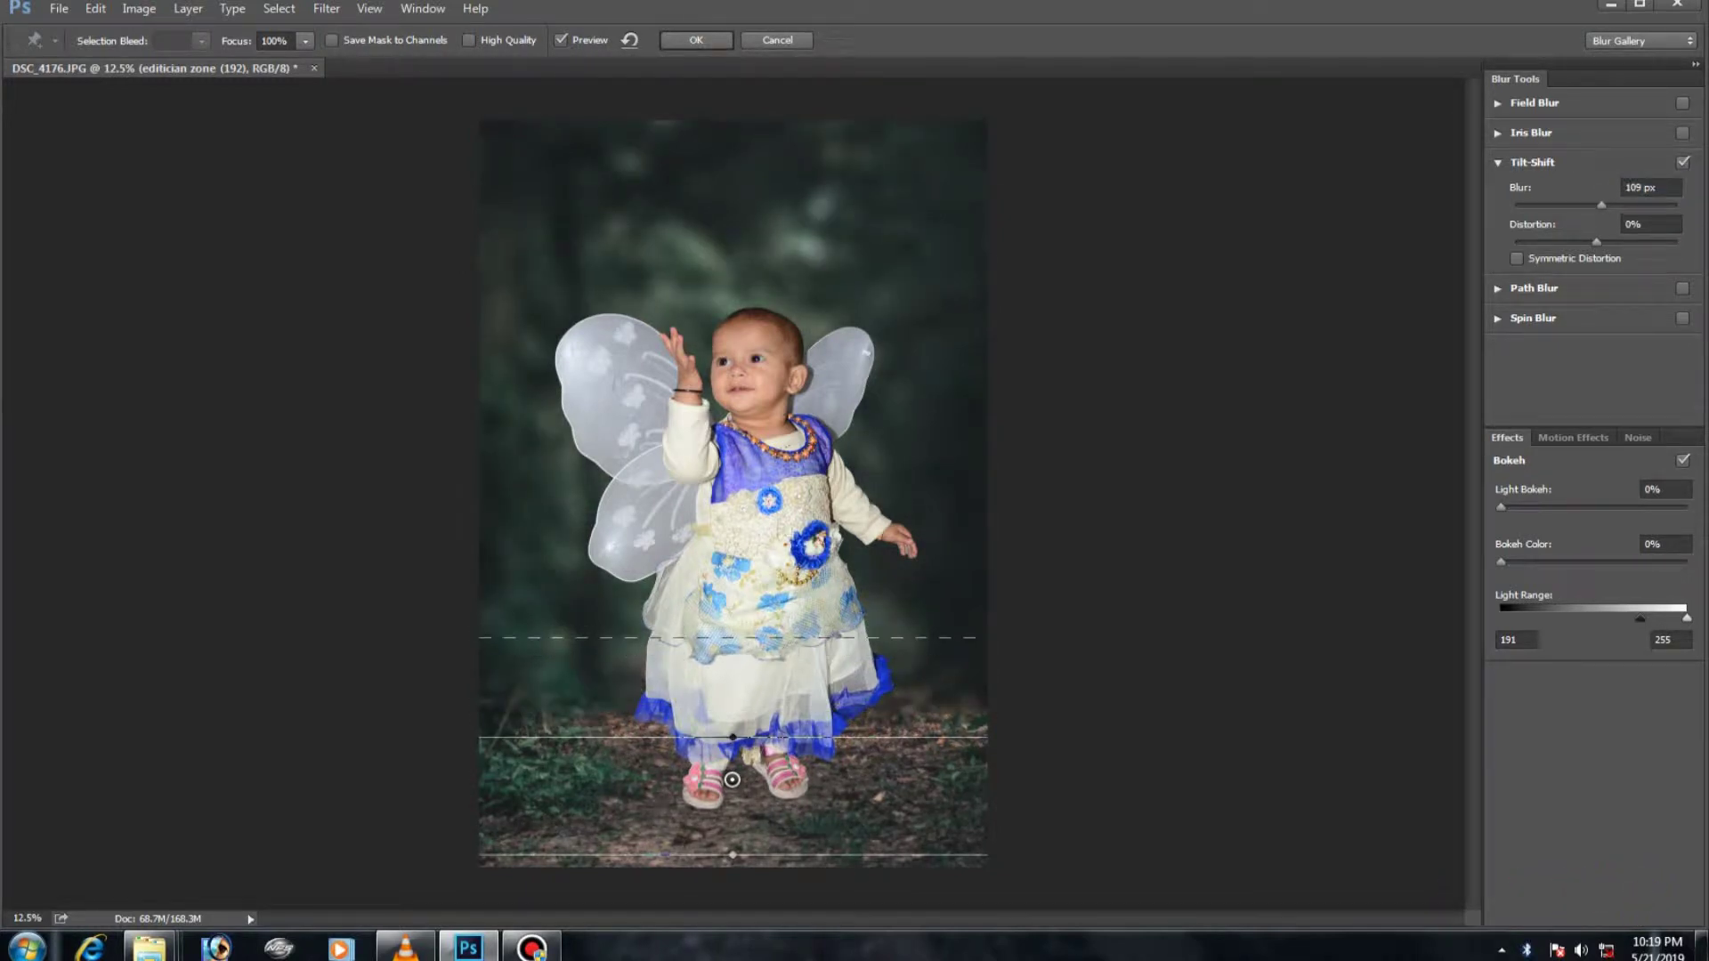
text(100)
key(Return)
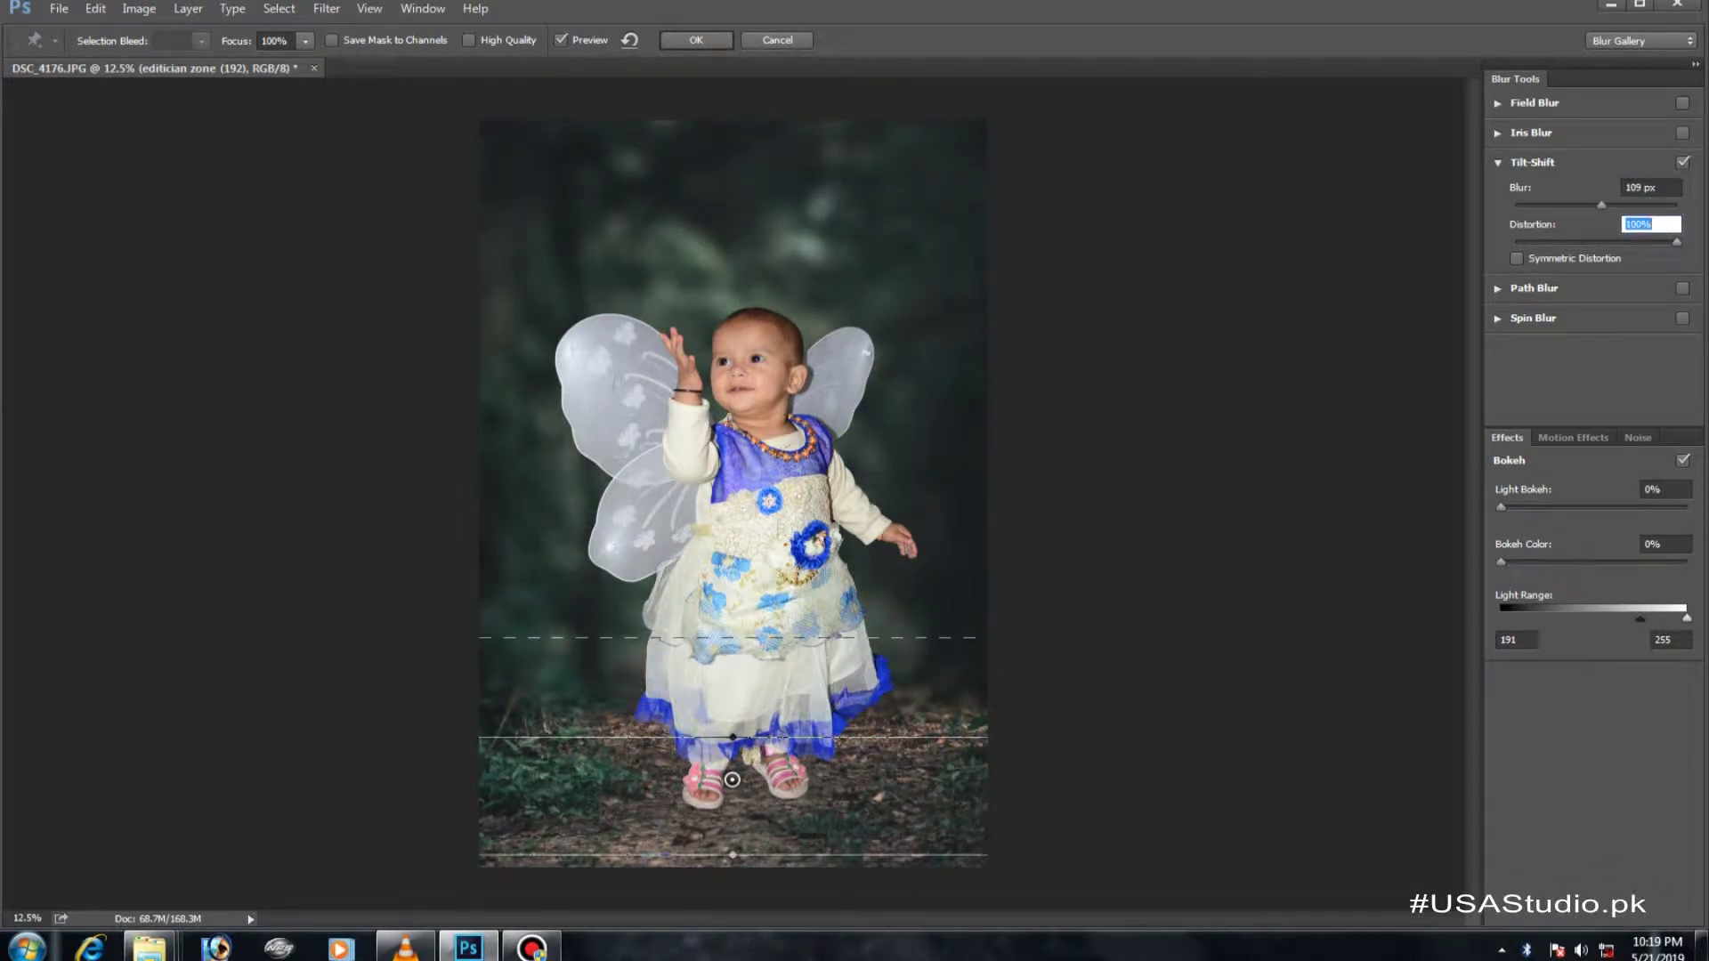
key(shift+Tab)
text(81)
key(Return)
text(57)
key(Return)
key(Return)
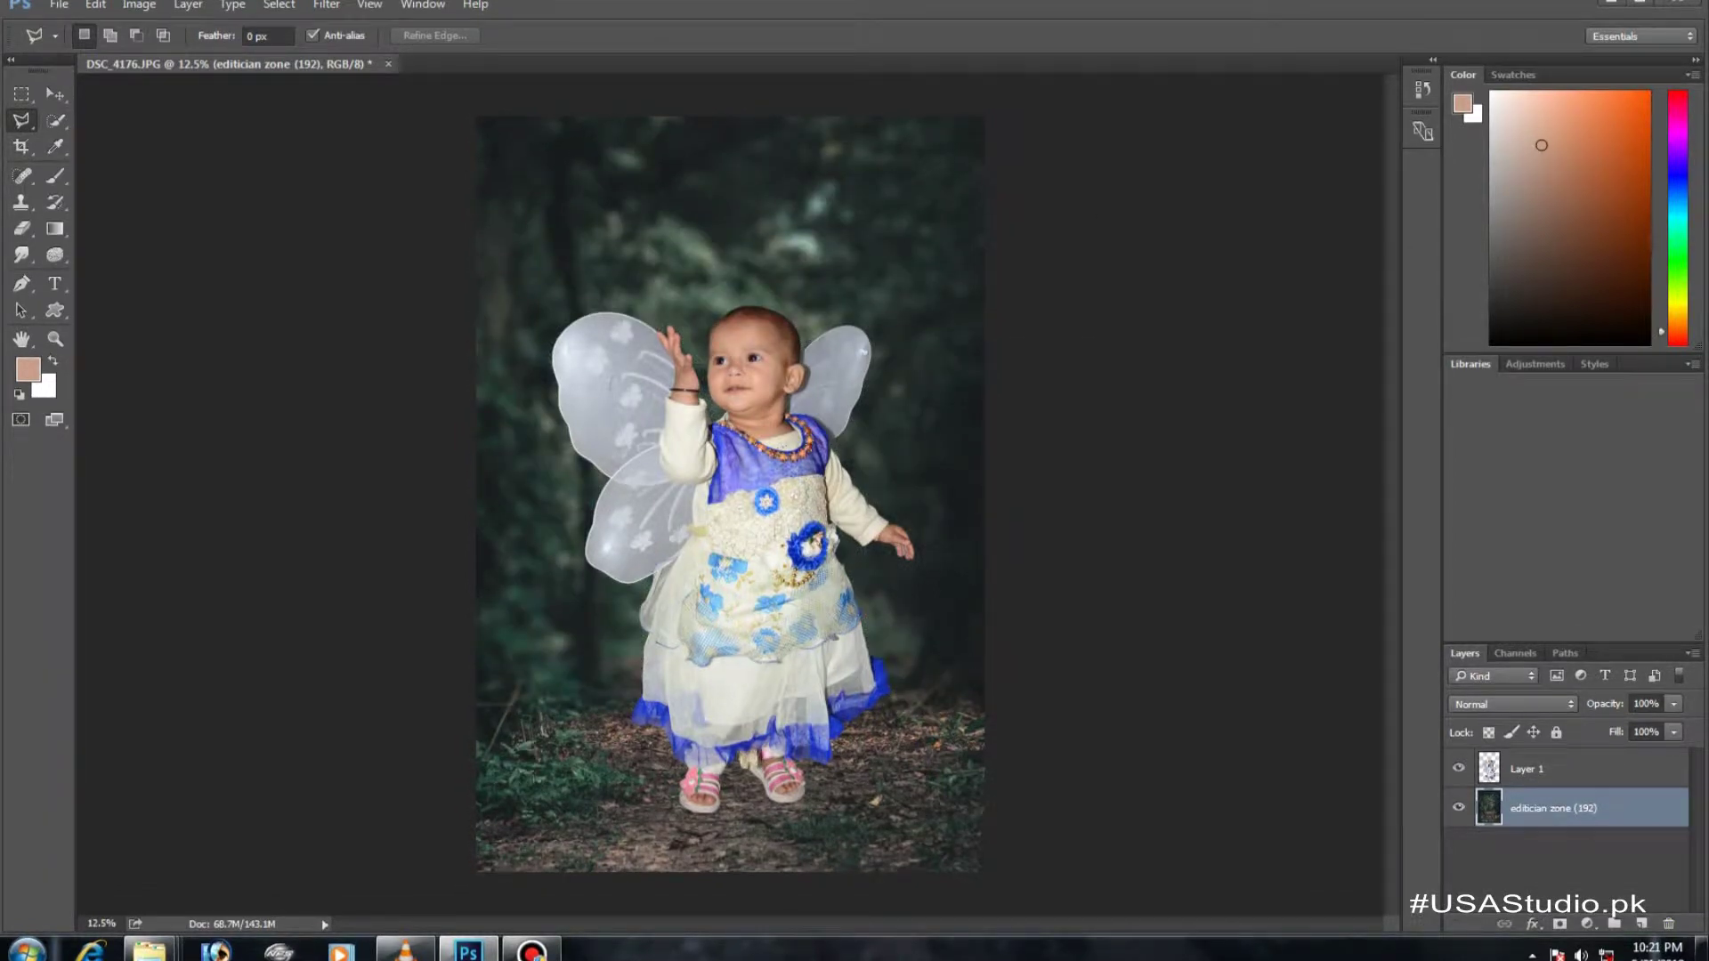
Nudge the forest layer slightly with the Move tool
key(v)
drag(943, 410, 970, 405)
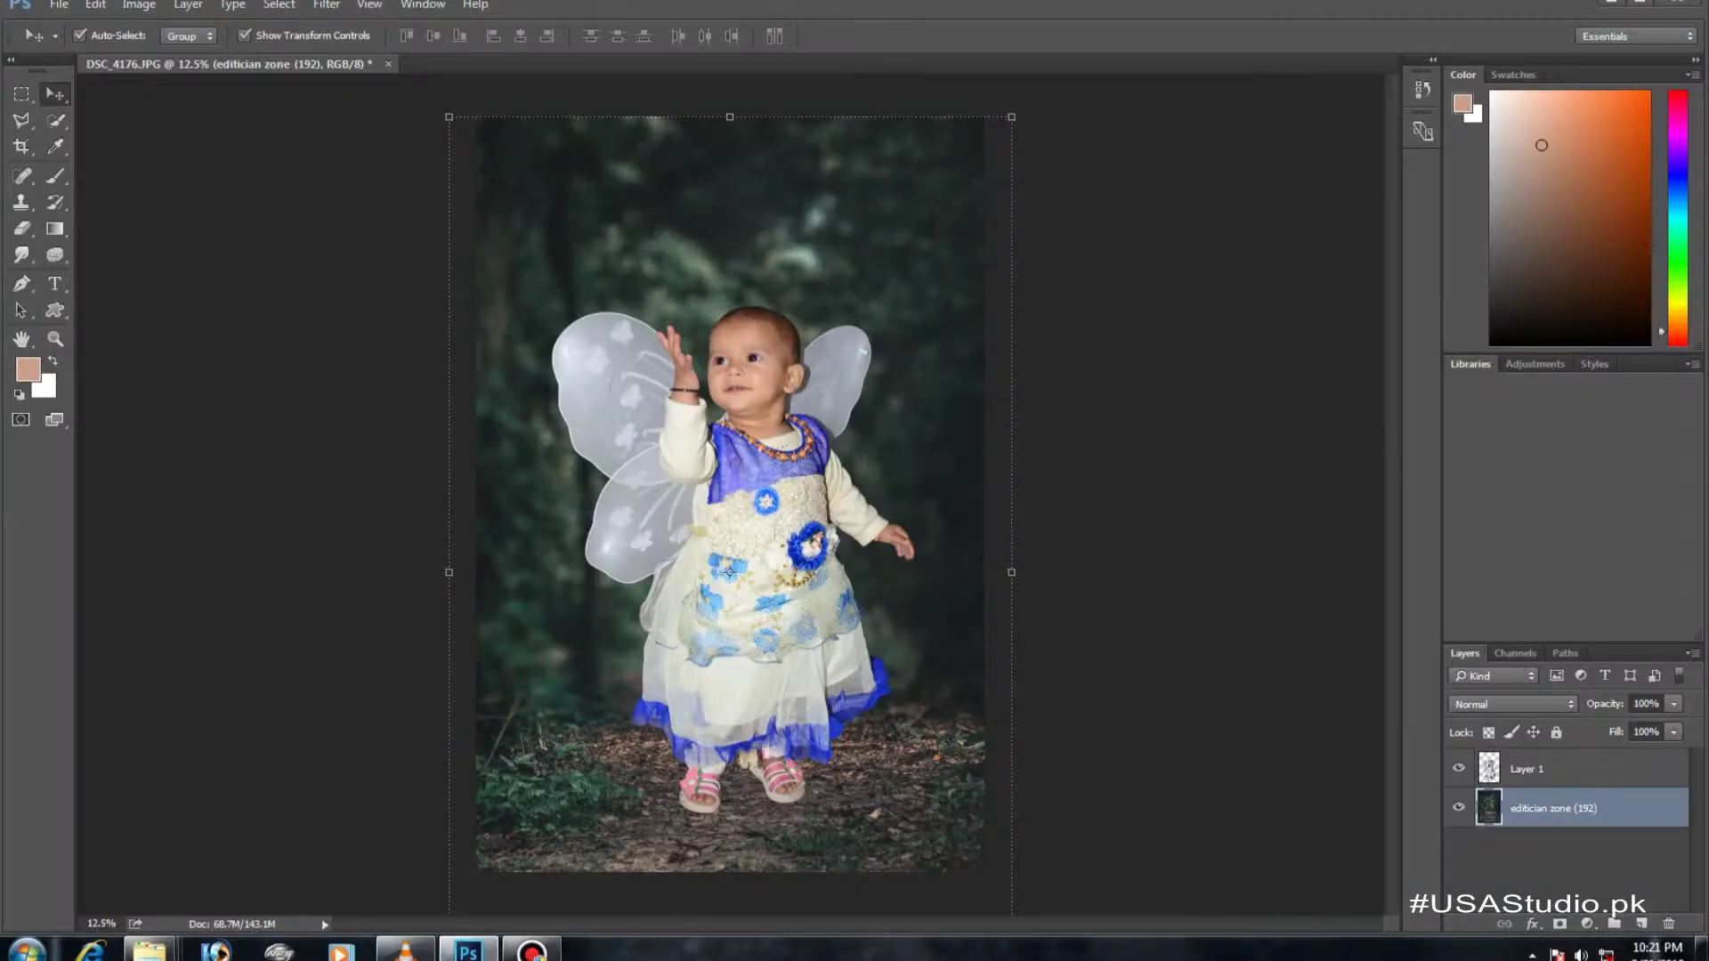
key(alt+t)
key(Escape)
In the Camera Raw Filter, adjust temperature, tint and exposure, and set contrast to 39
key(ctrl+shift+a)
text(13)
key(Tab)
text(31)
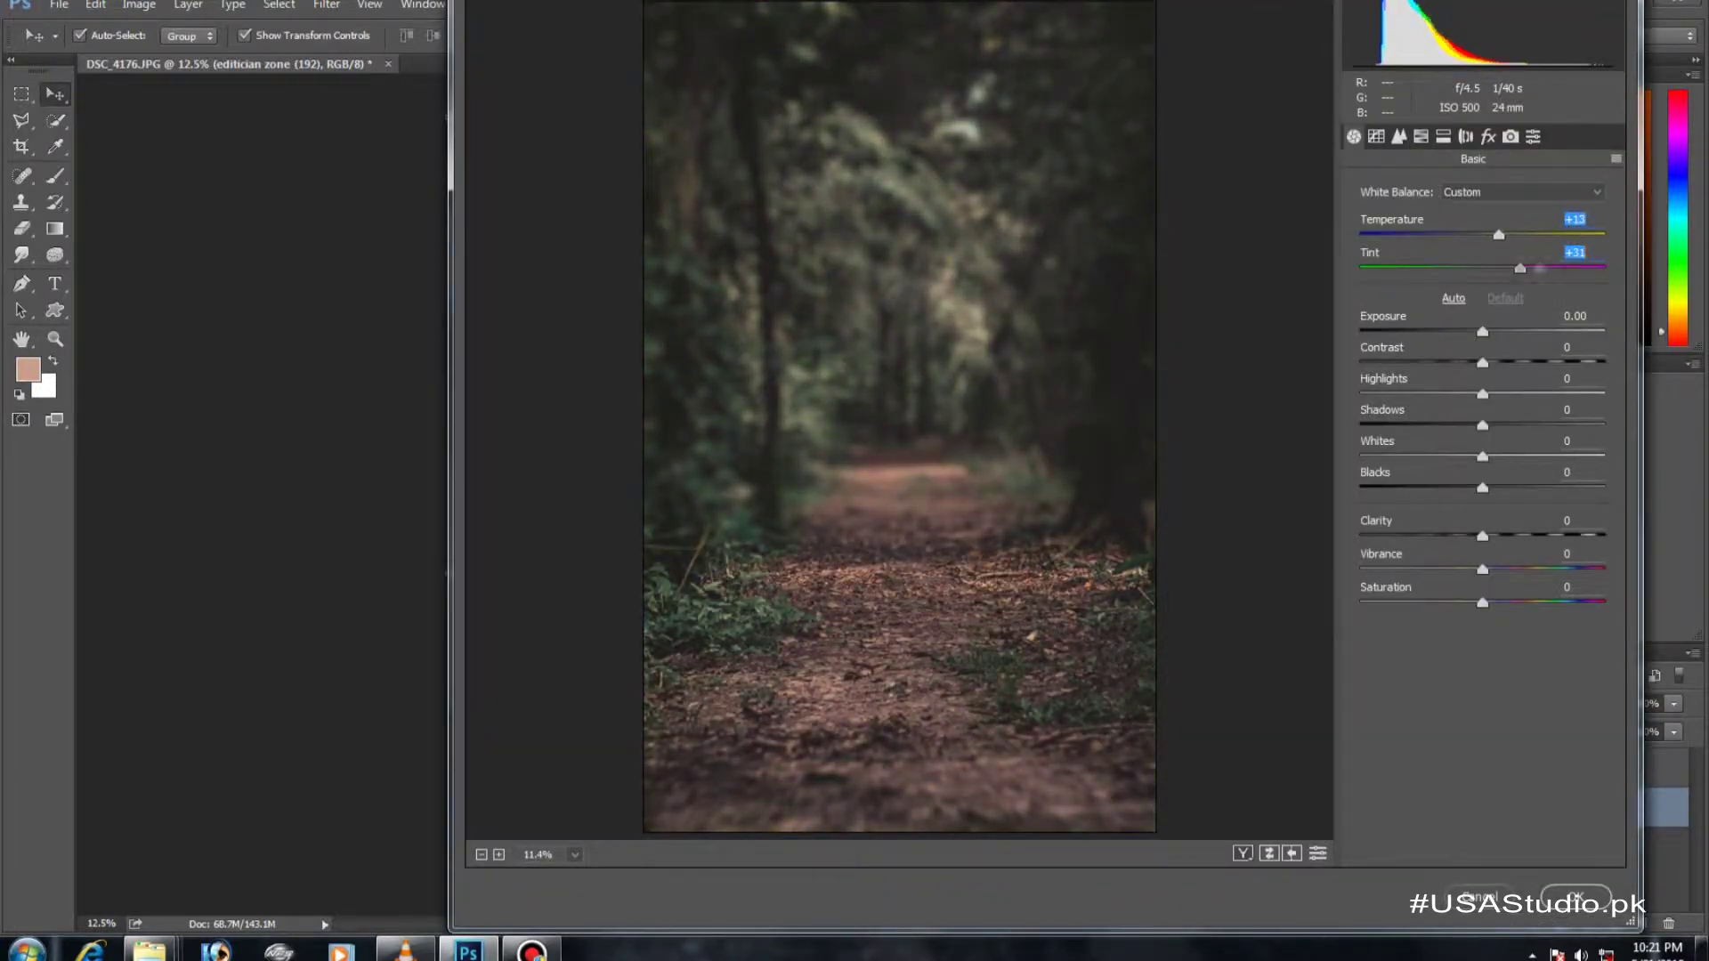
key(shift+Tab)
text(3)
key(Tab)
text(4)
key(Tab)
text(0.50.65)
key(Tab)
text(39)
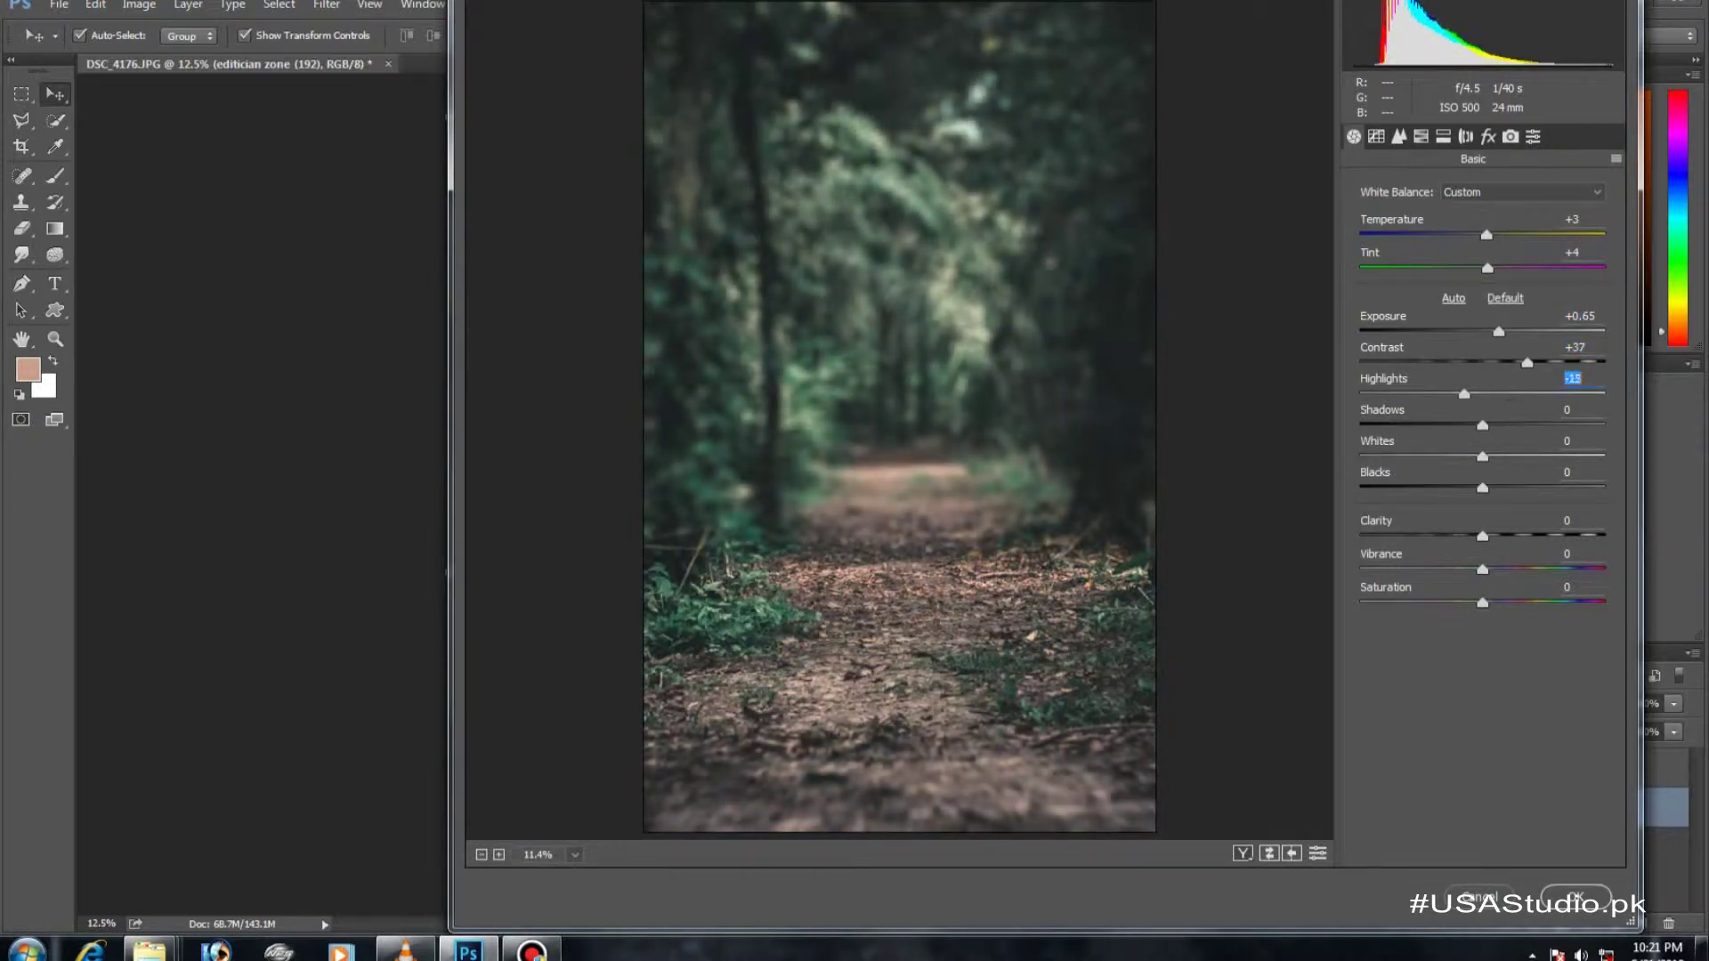
Set shadows 48, whites 11, blacks 11, clarity 47 and vibrance 32
key(Tab)
text(48)
key(Tab)
text(11)
key(Tab)
text(11)
key(Tab)
text(47)
key(Tab)
text(32)
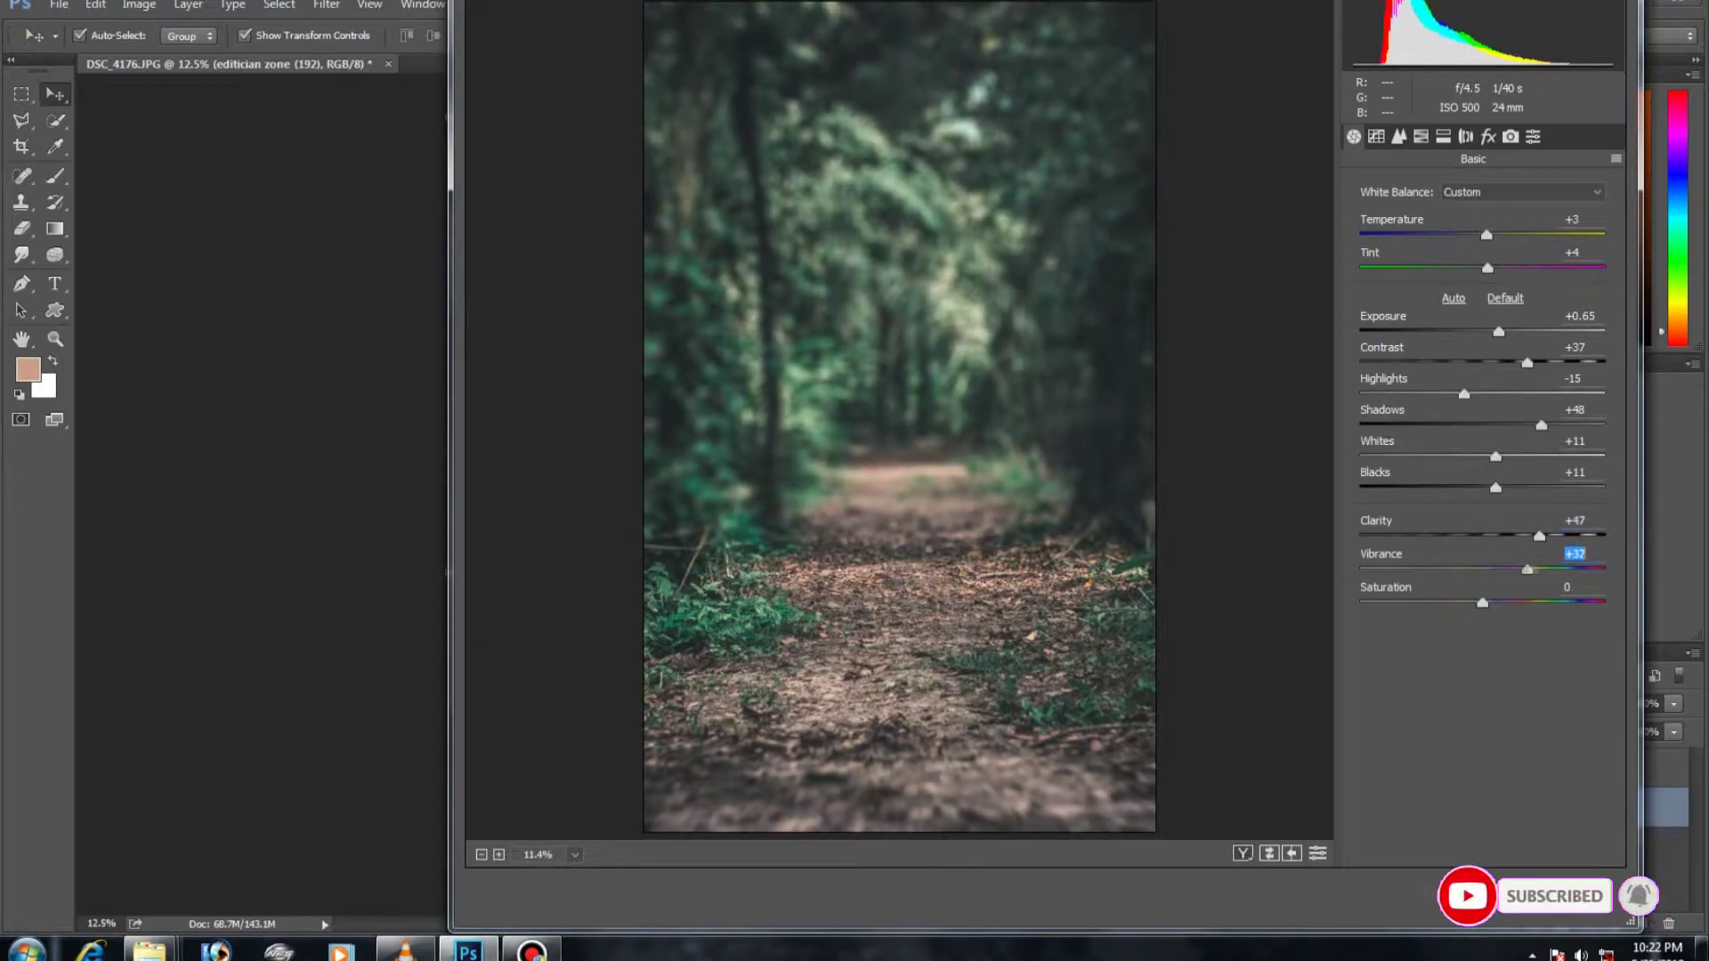
Set HSL greens hue -100, aquas hue -83, yellows saturation 100, then apply the filter
key(ctrl+alt+4)
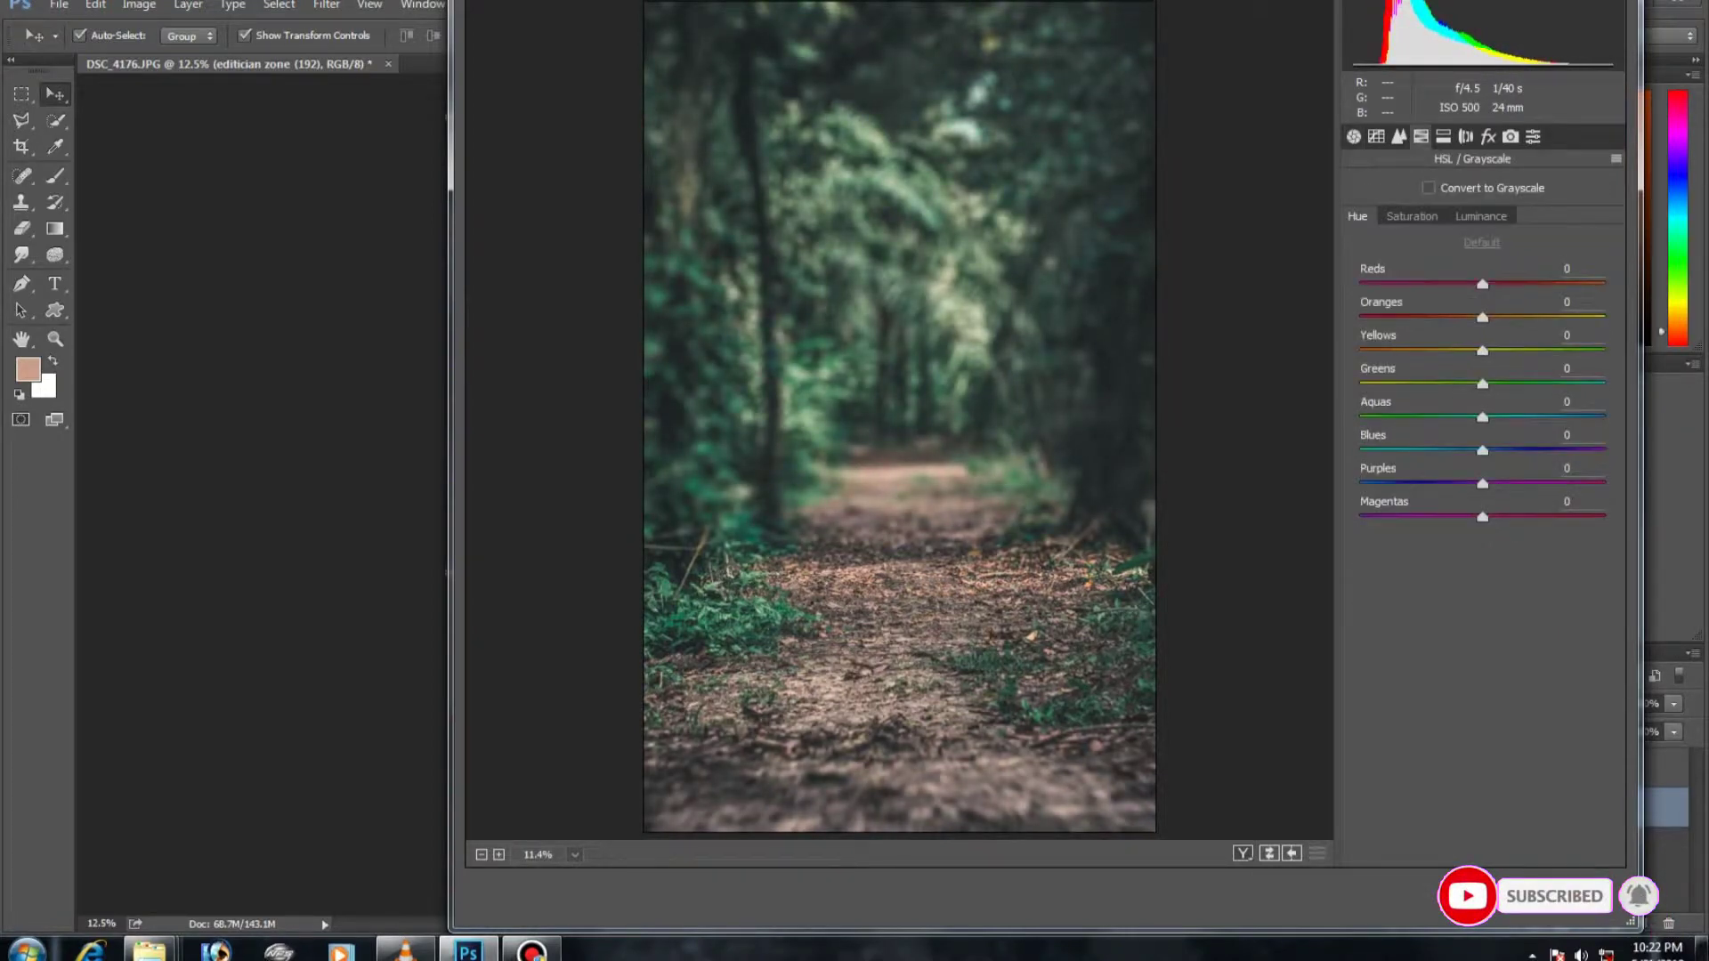
text(-100)
key(Tab)
text(-83)
click(1412, 217)
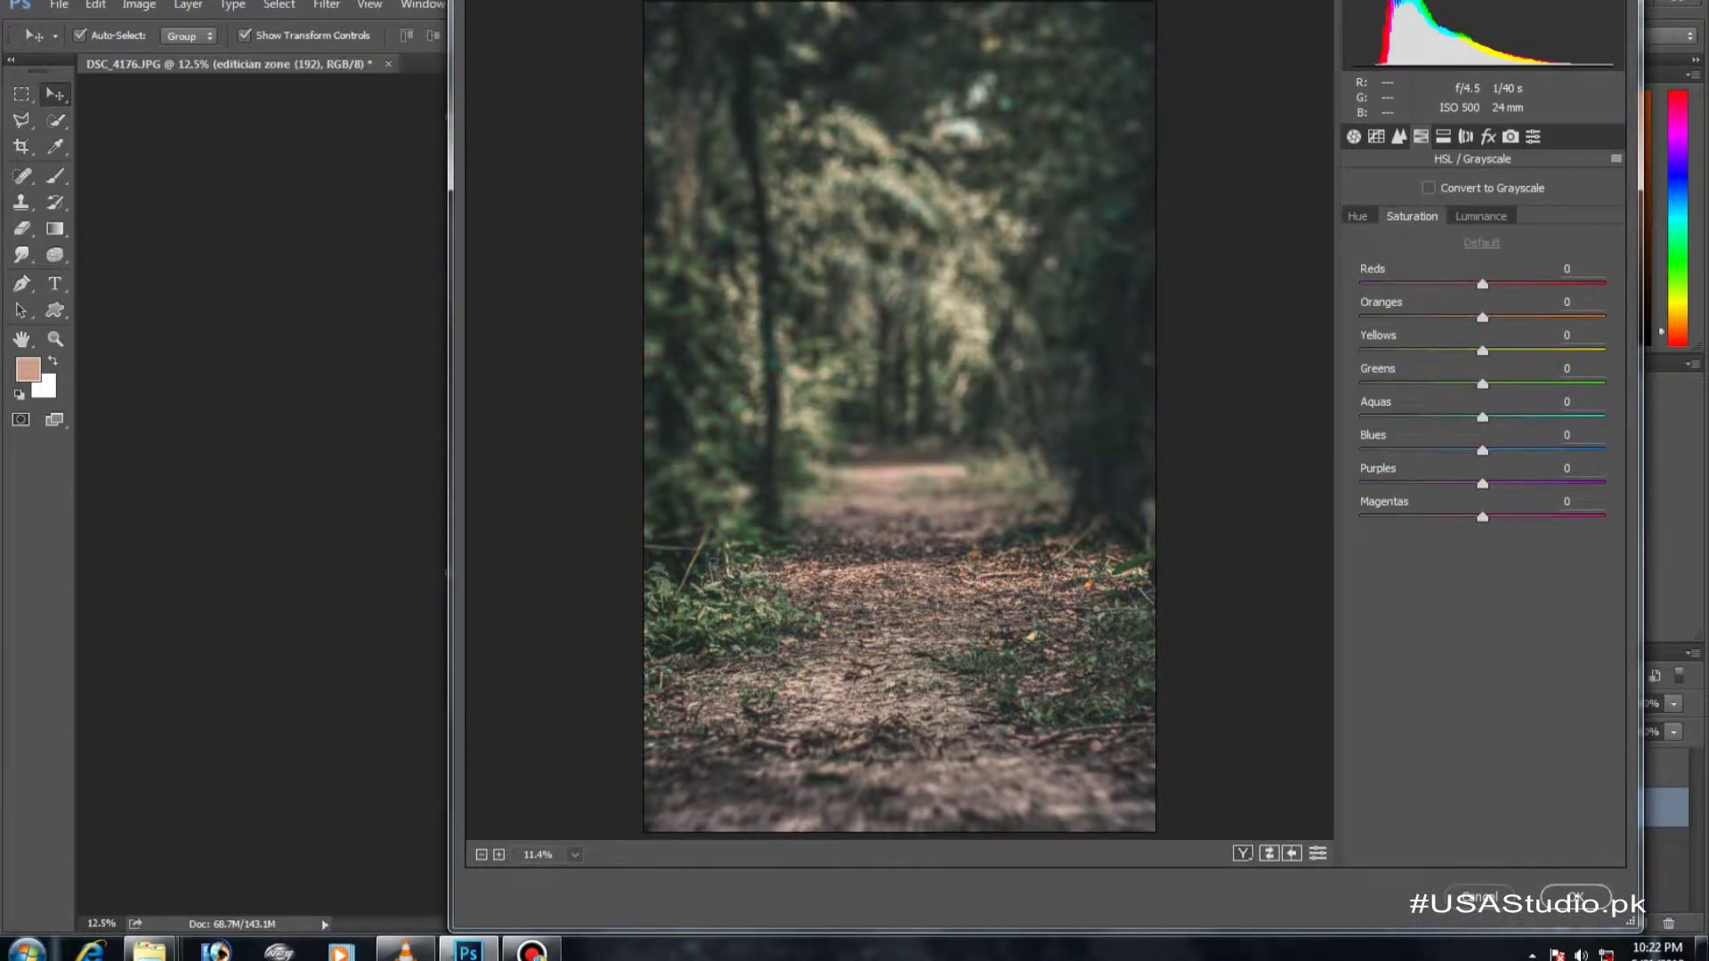
key(shift+Tab)
text(100)
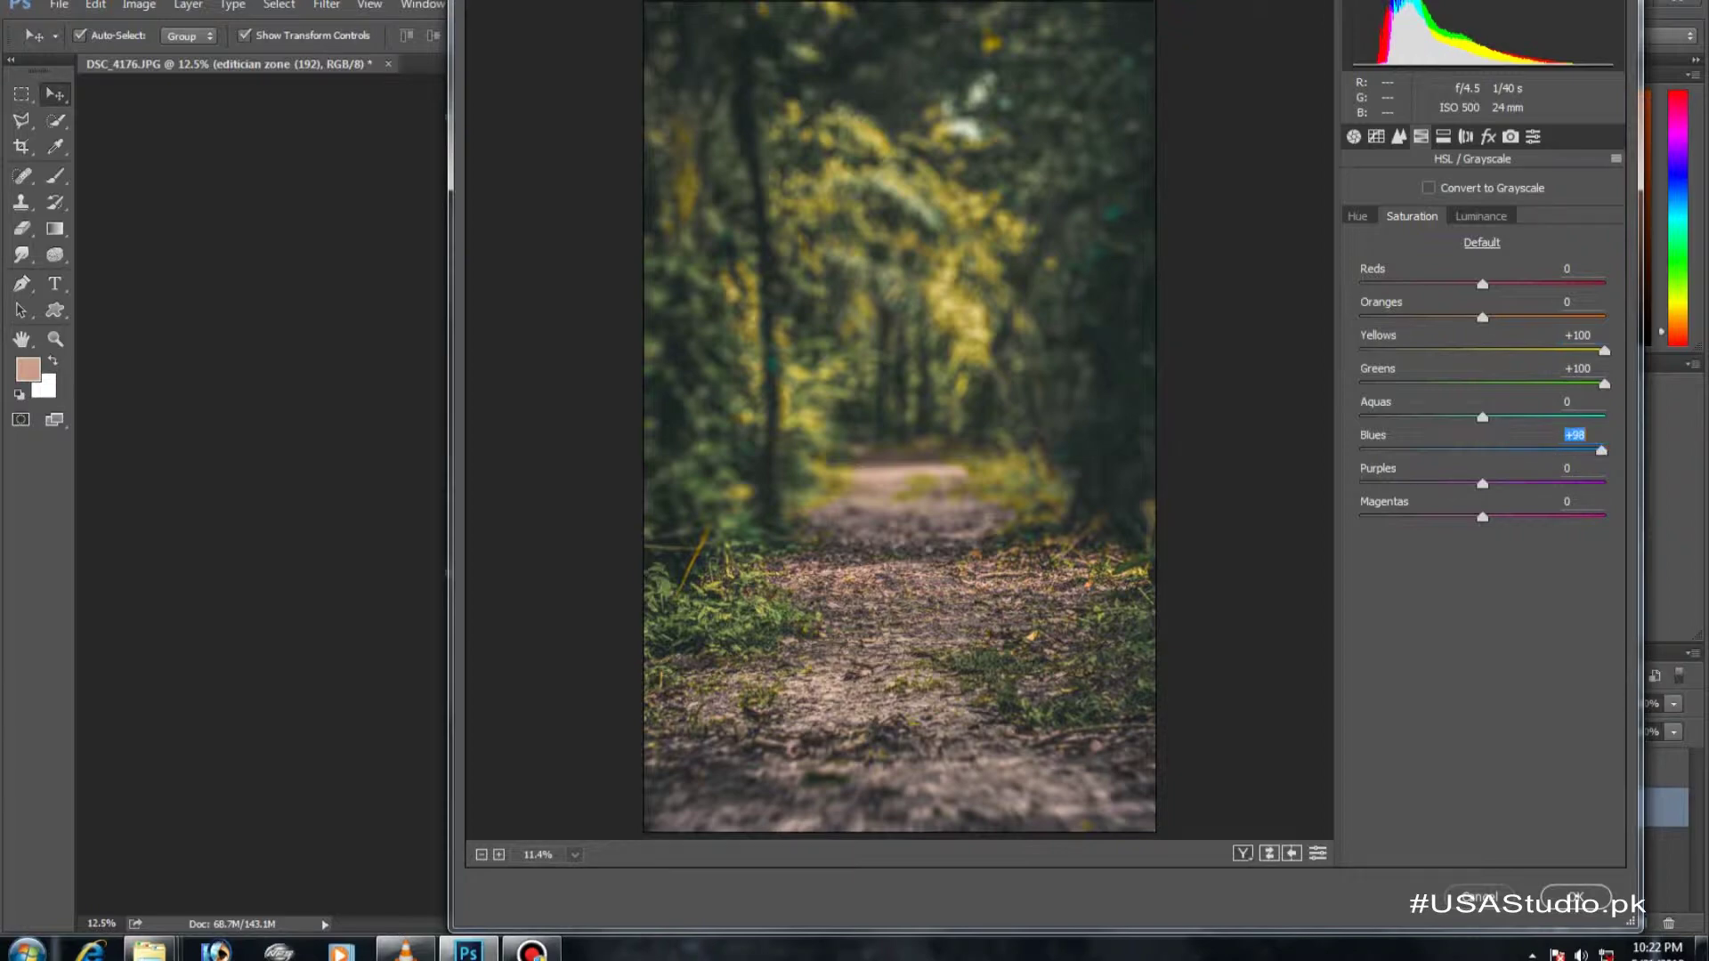
key(Up)
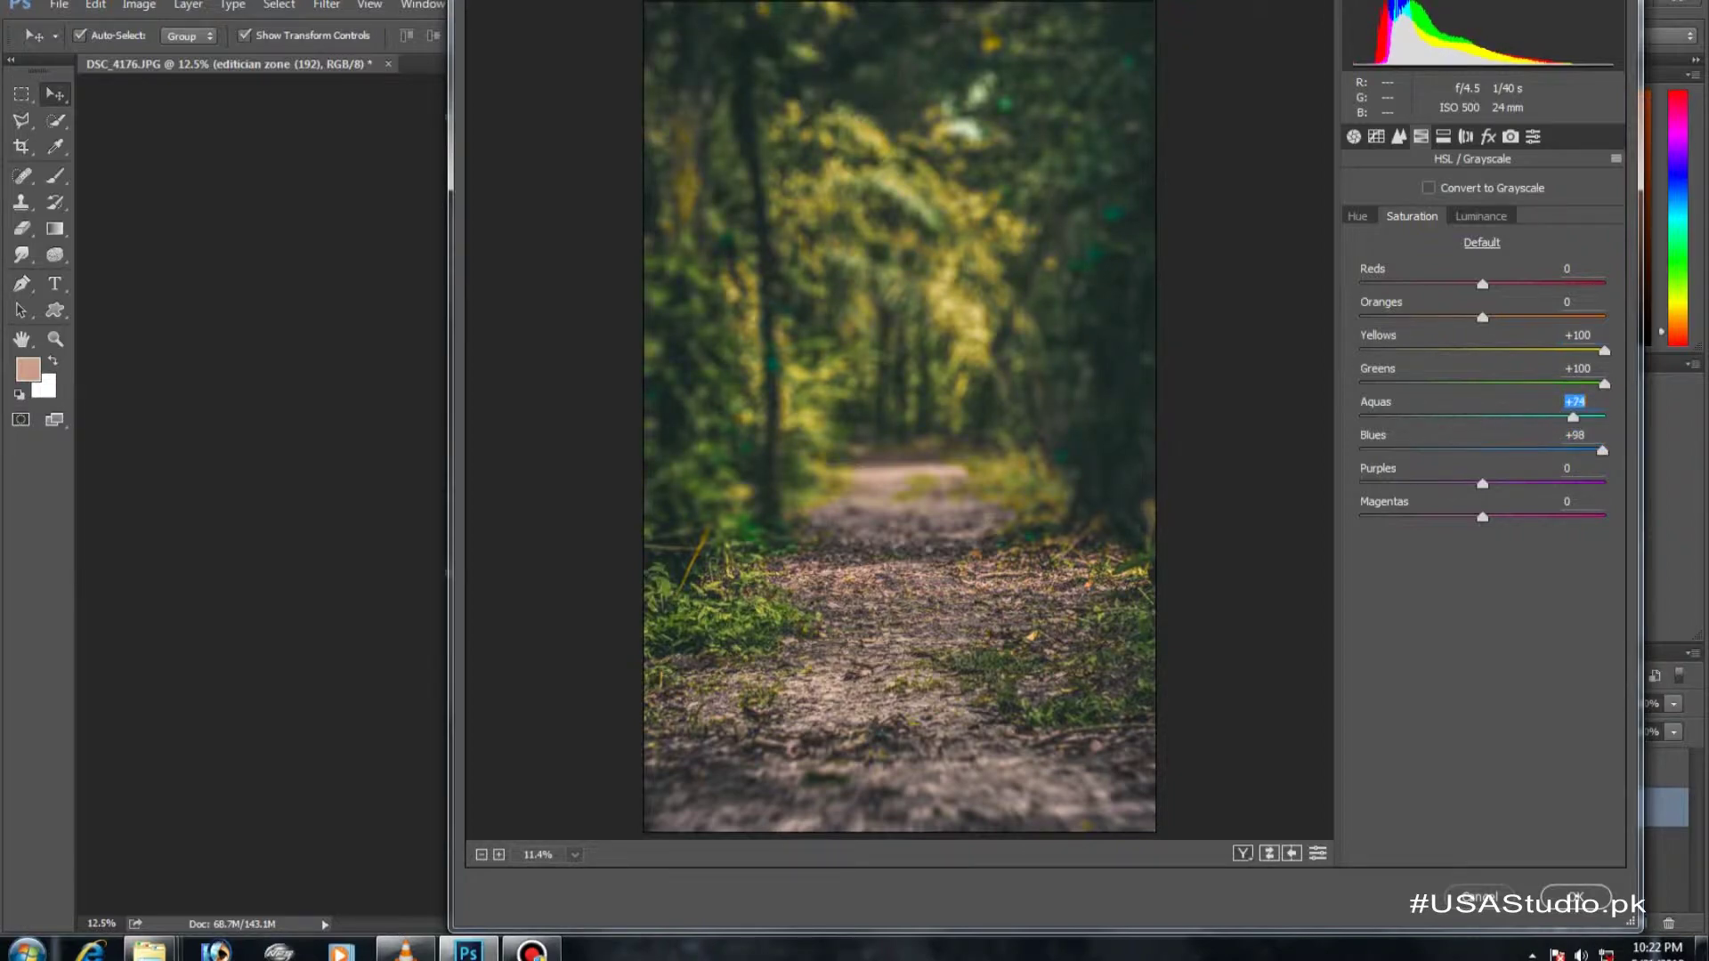
key(Return)
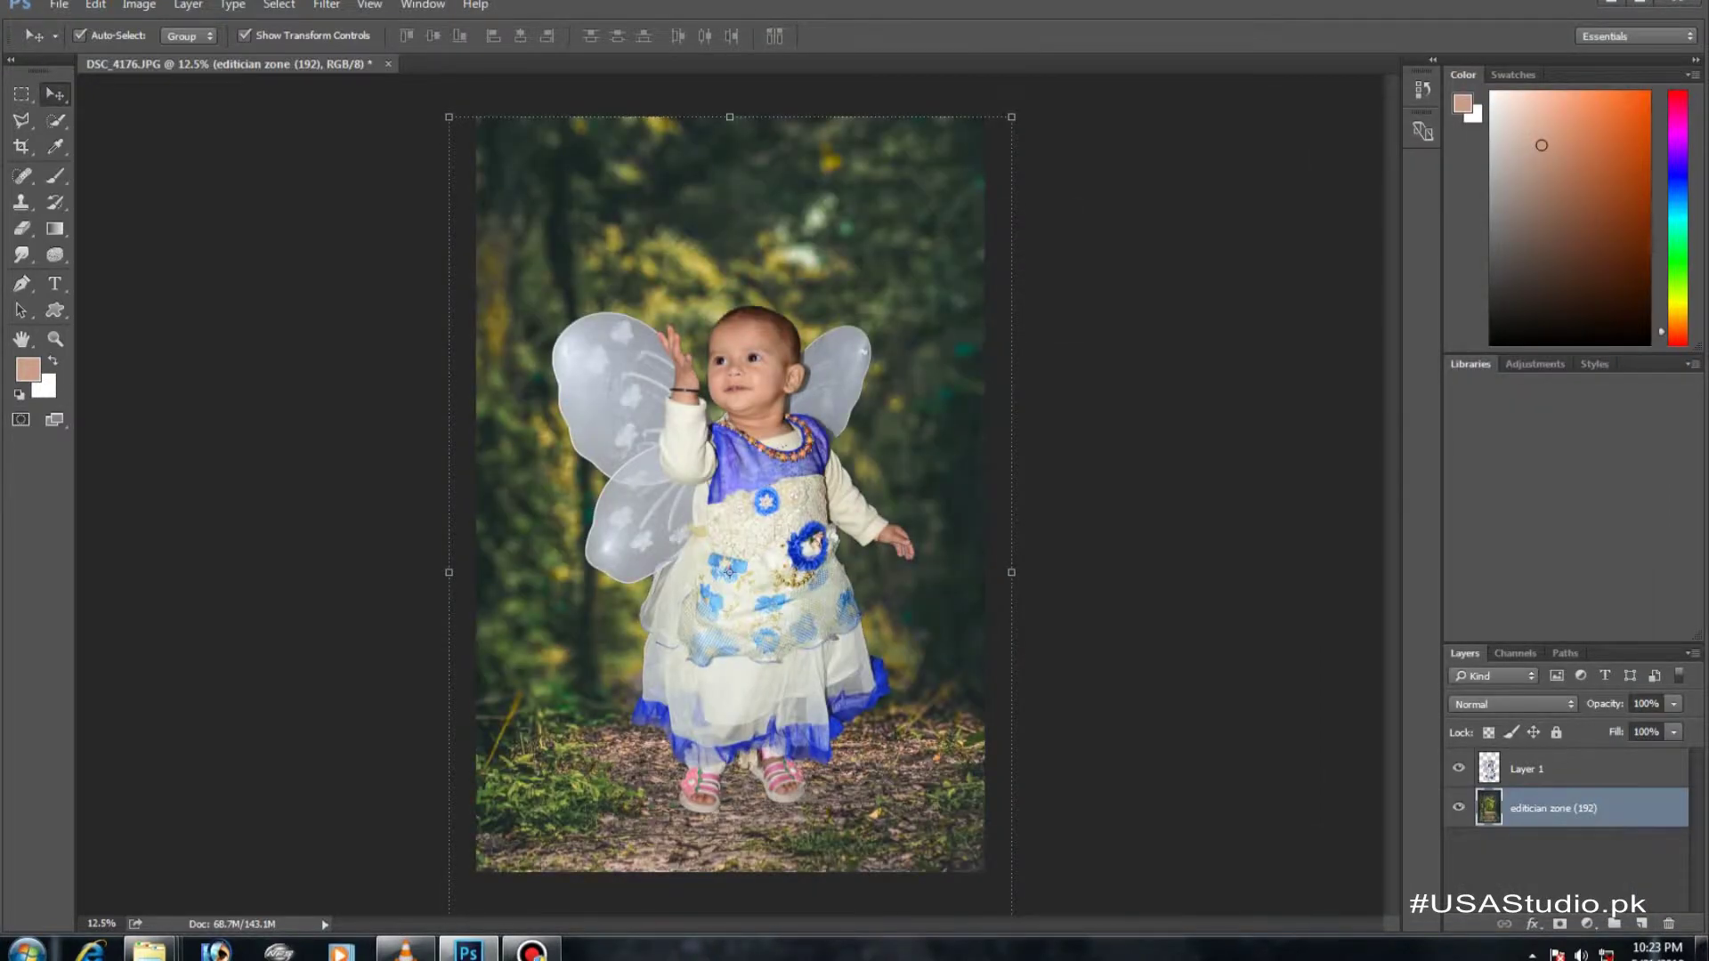
Apply a Levels correction (input level 6) to the child on Layer 1
key(l)
alt+scroll(644, 373, up, 3)
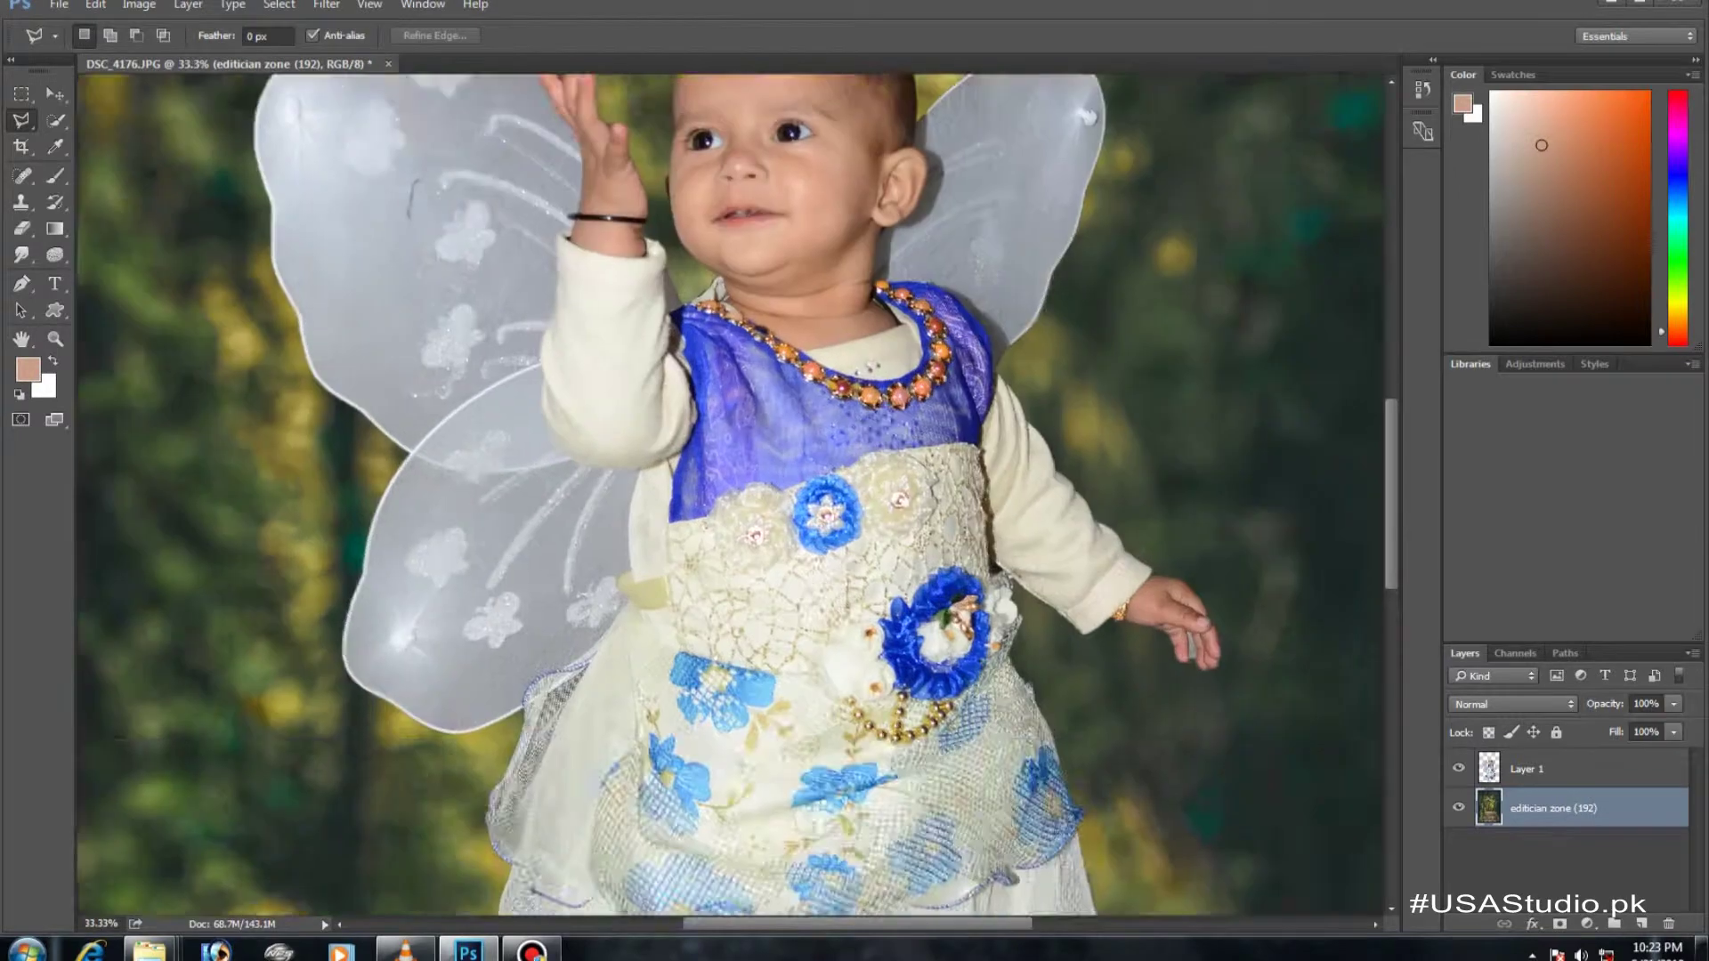
key(alt+bracketright)
key(ctrl+l)
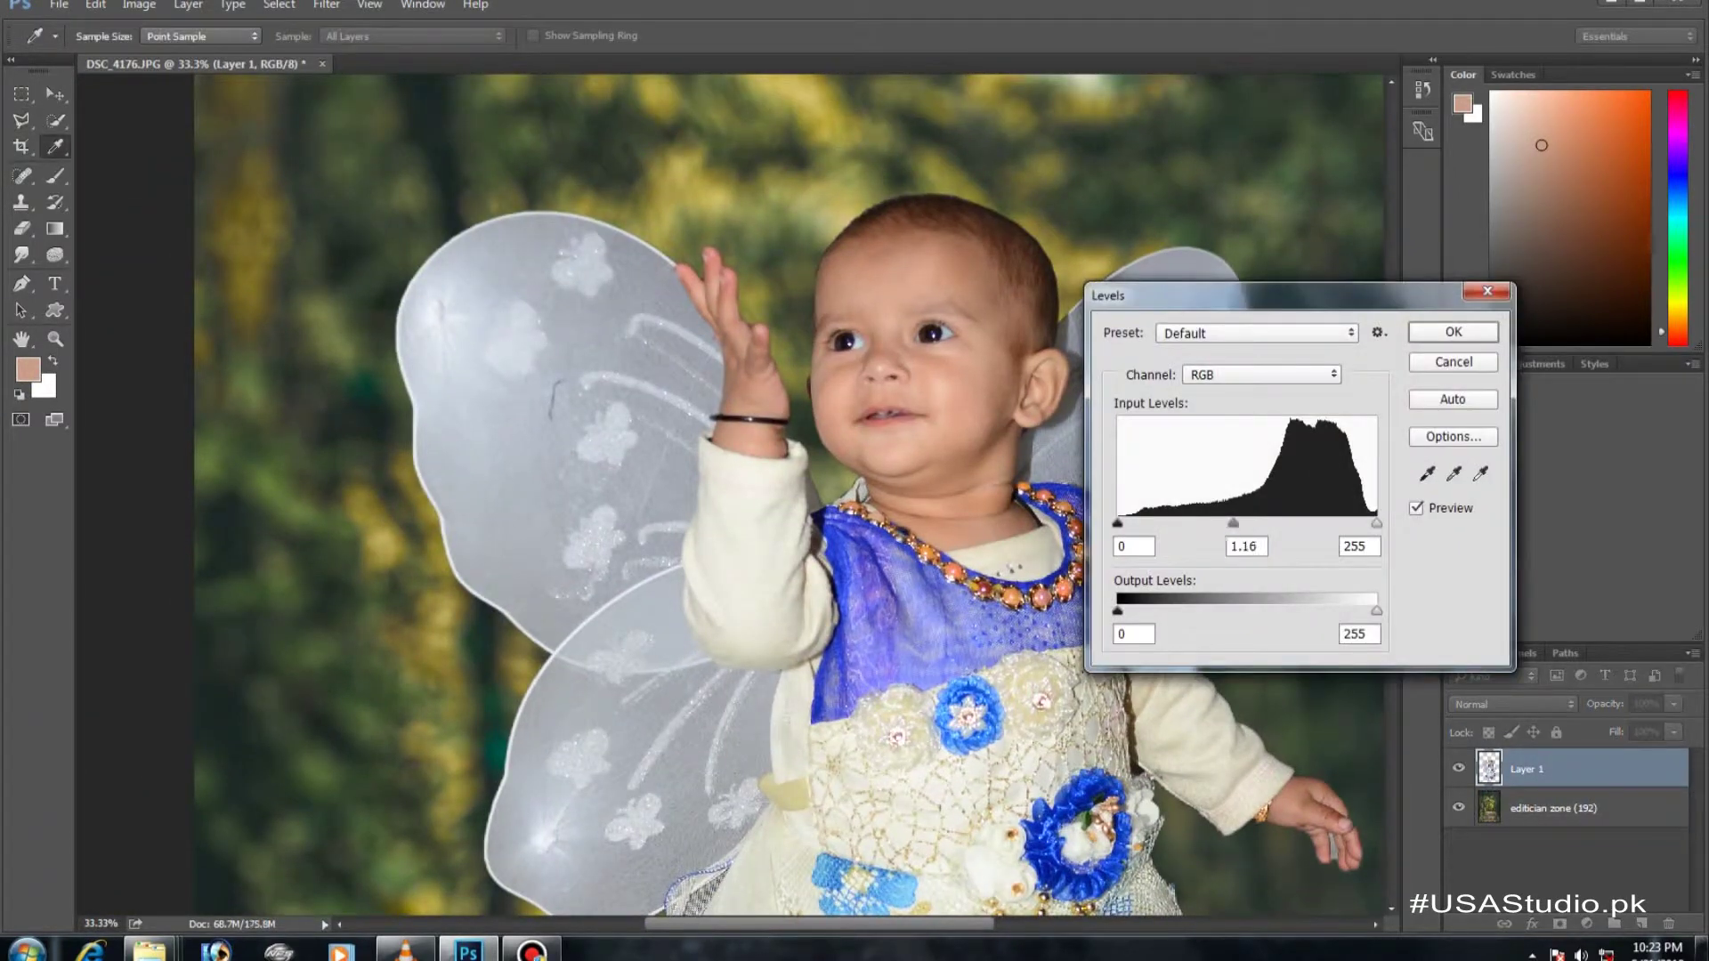
text(6)
key(Tab)
key(Up)
key(Up)
key(Up)
key(Up)
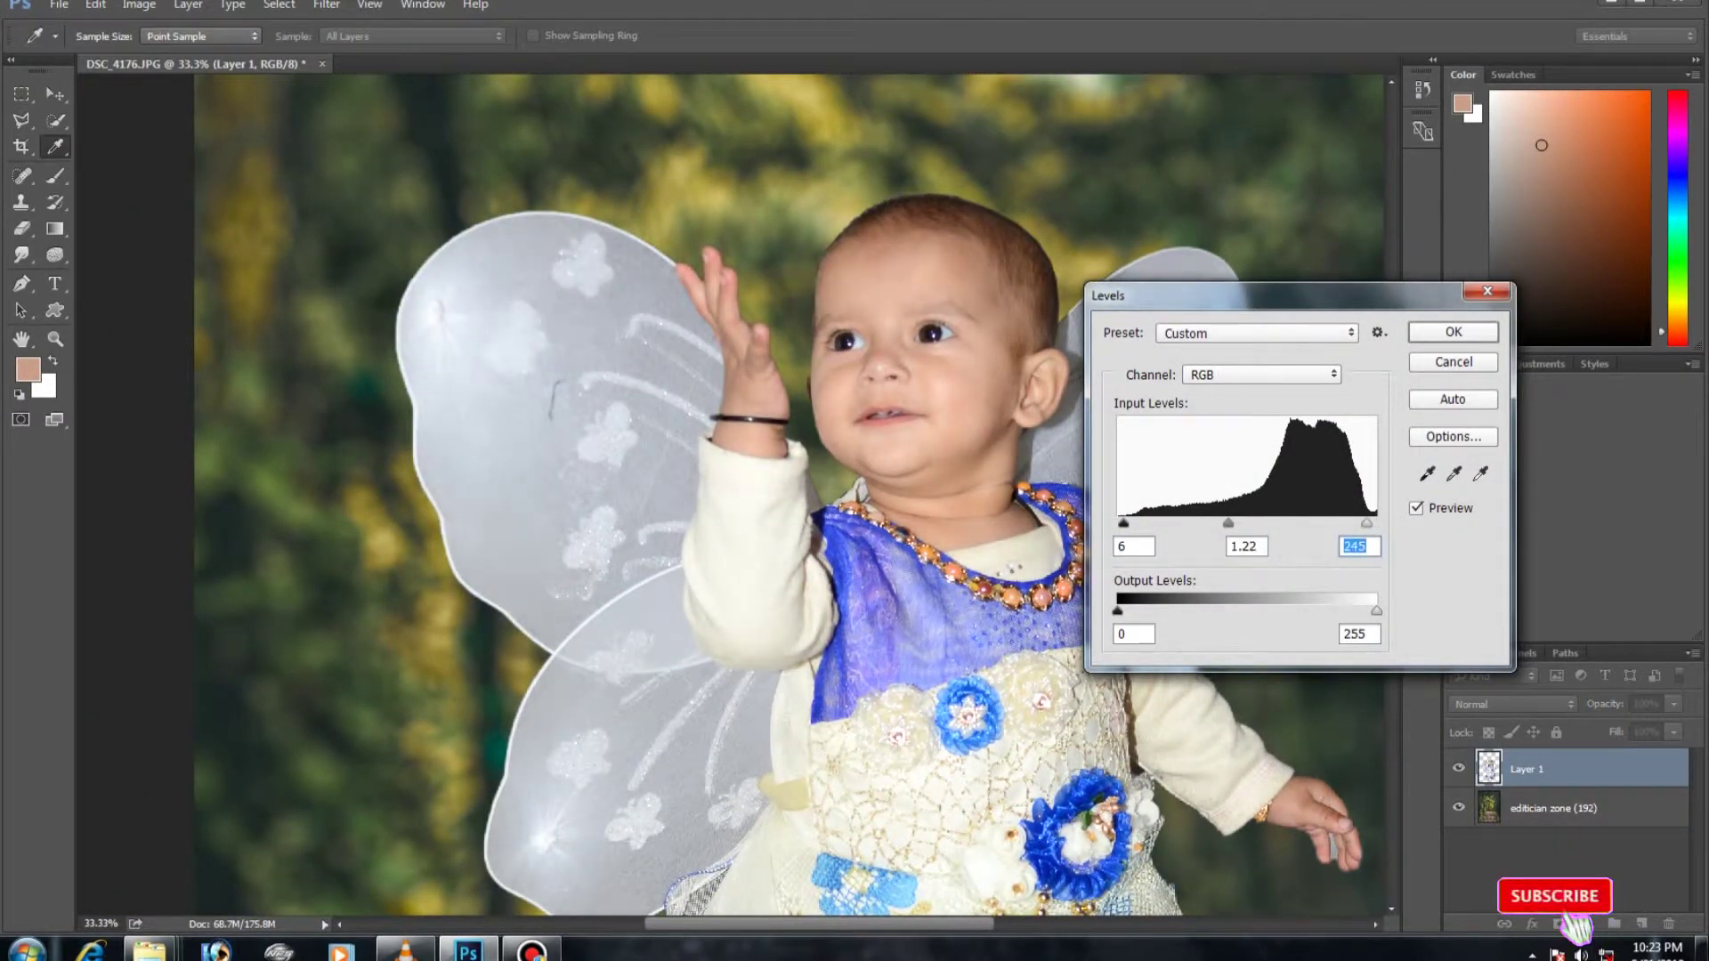
key(Return)
Magic Wand-select the skin of the face, forehead, neck and both hands
key(w)
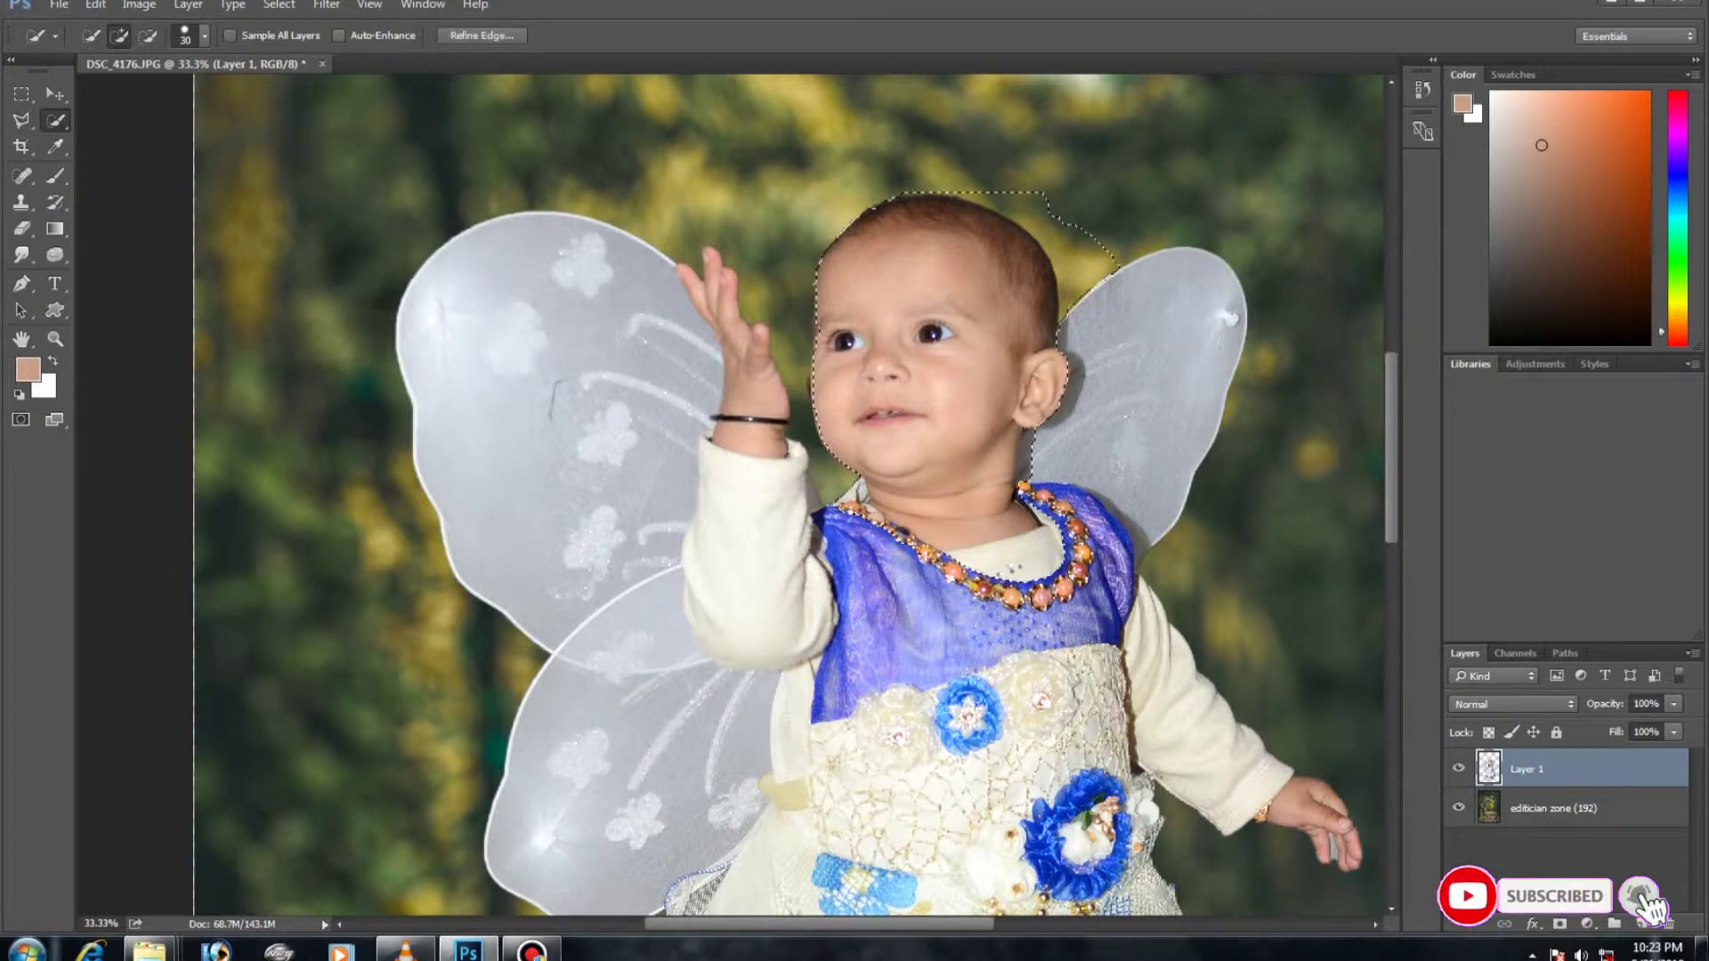
click(54, 120)
click(133, 142)
click(890, 419)
shift+click(890, 267)
shift+click(1041, 383)
shift+click(747, 356)
click(1318, 828)
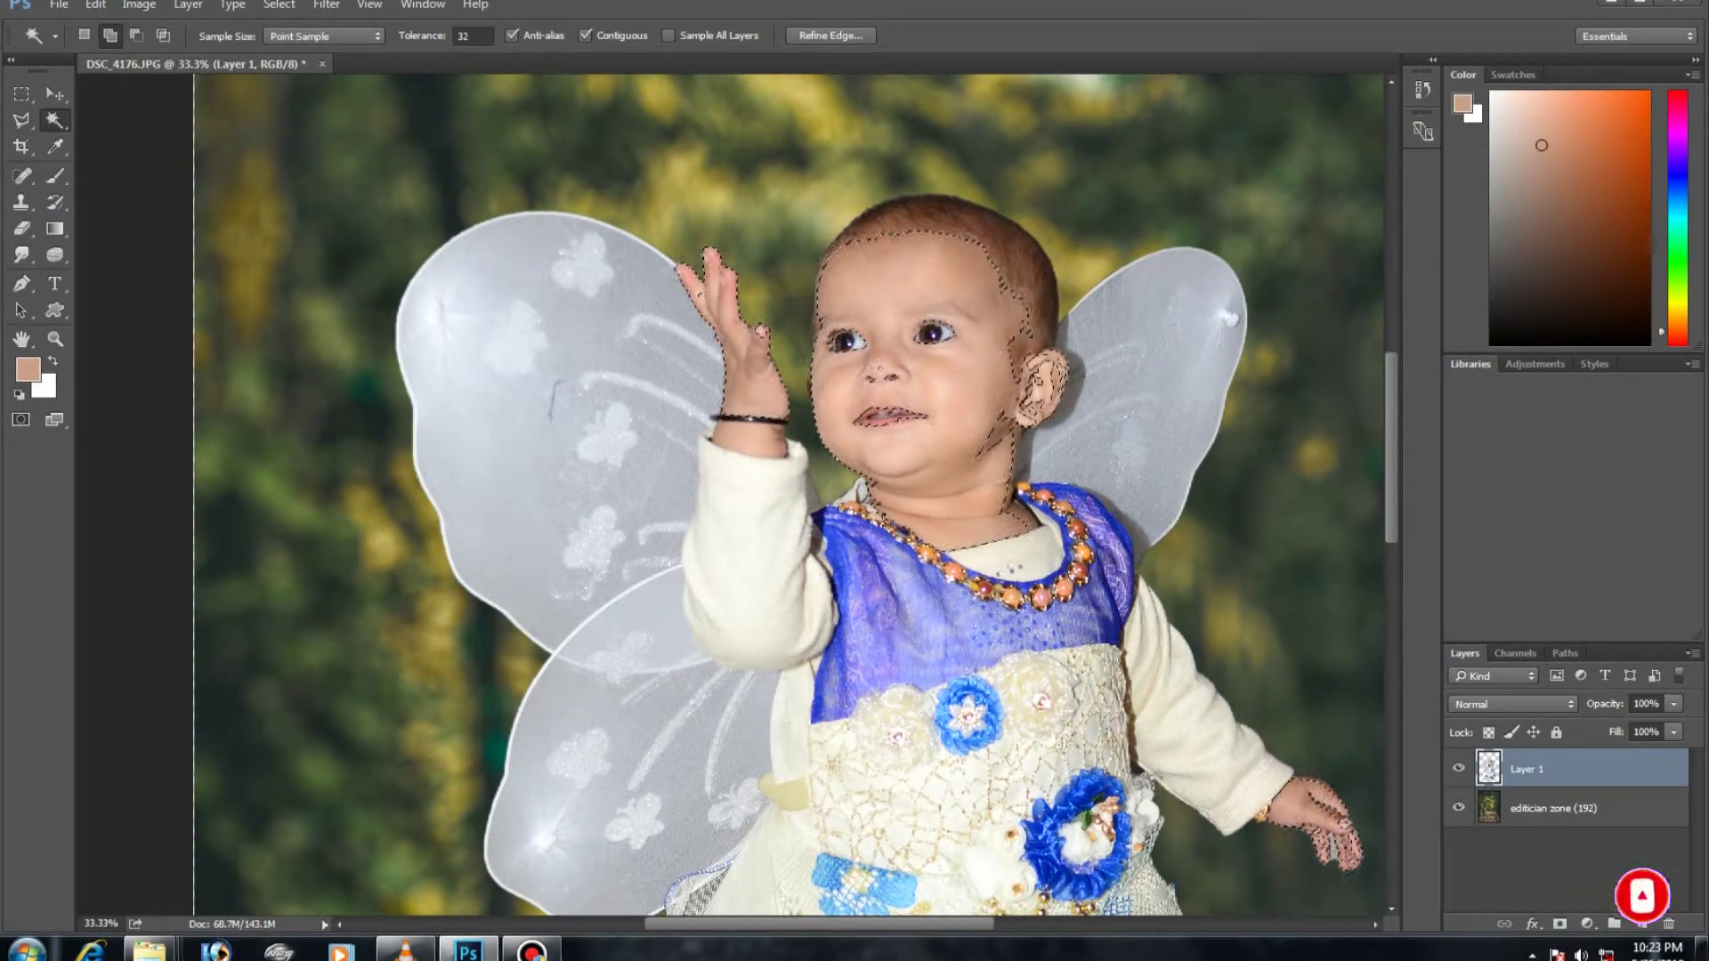
Feather the skin selection by 5 px and copy it onto a new layer
key(shift+F6)
text(10)
key(BackSpace)
key(BackSpace)
text(5)
key(Return)
key(ctrl+j)
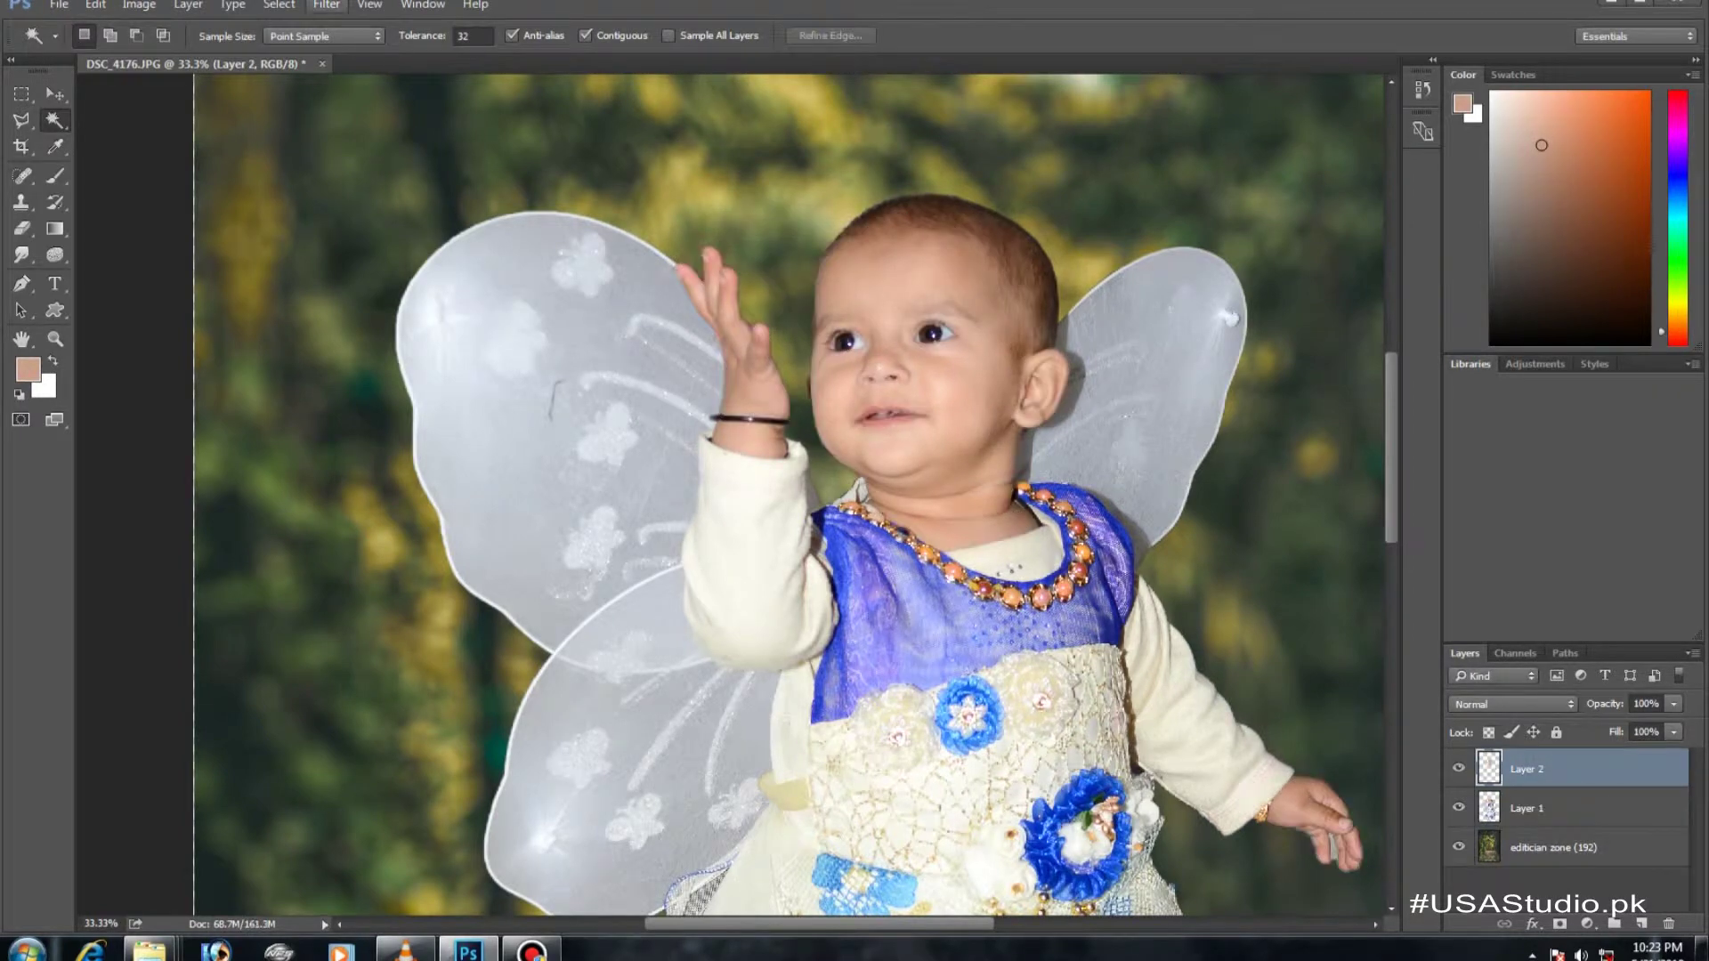
Surface Blur the skin layer, drop its opacity to 53%, and merge it into Layer 1
click(327, 4)
click(650, 416)
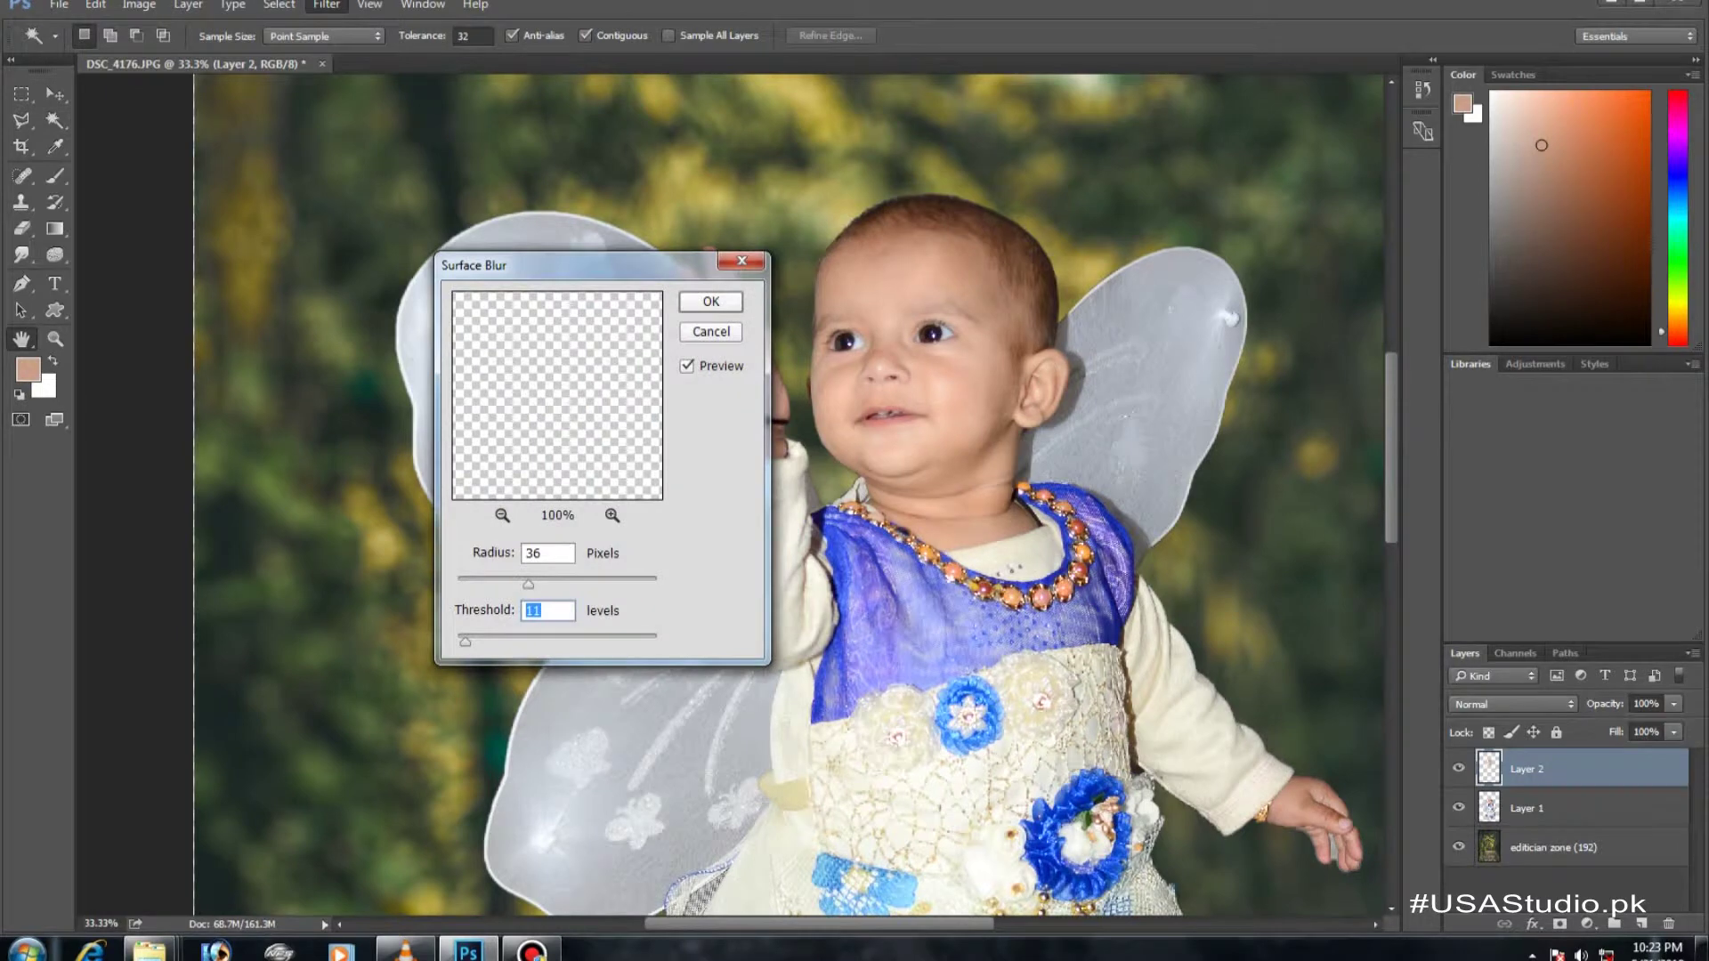
key(Return)
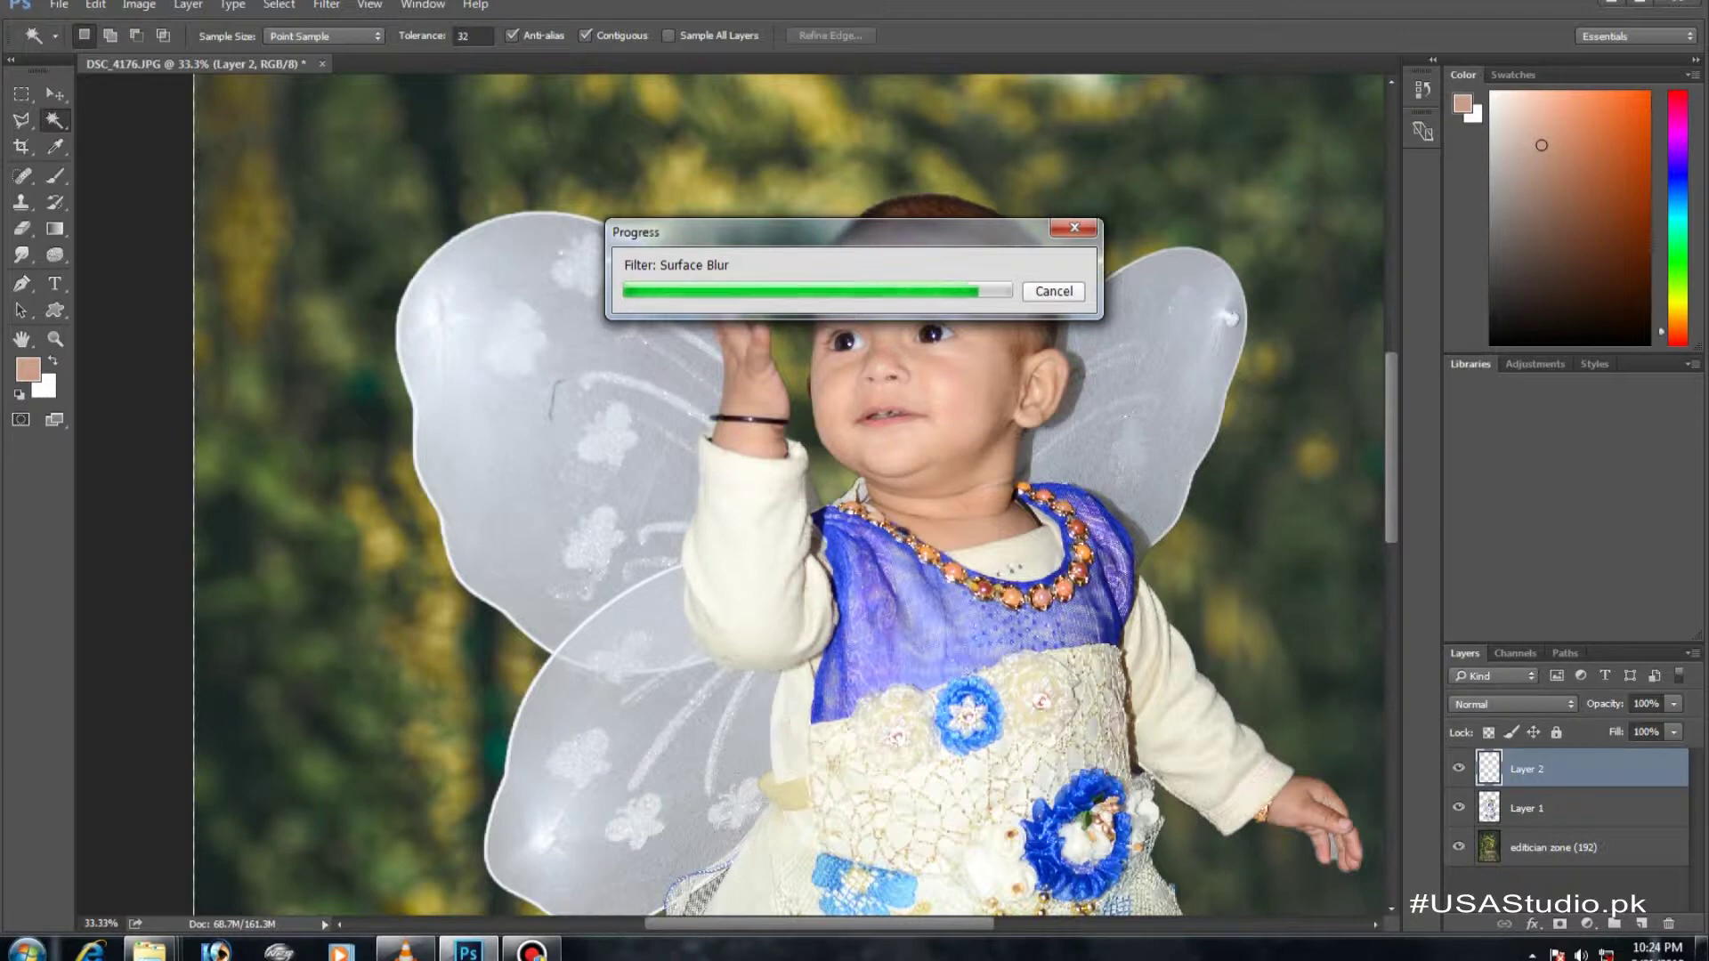
drag(1673, 704, 1624, 726)
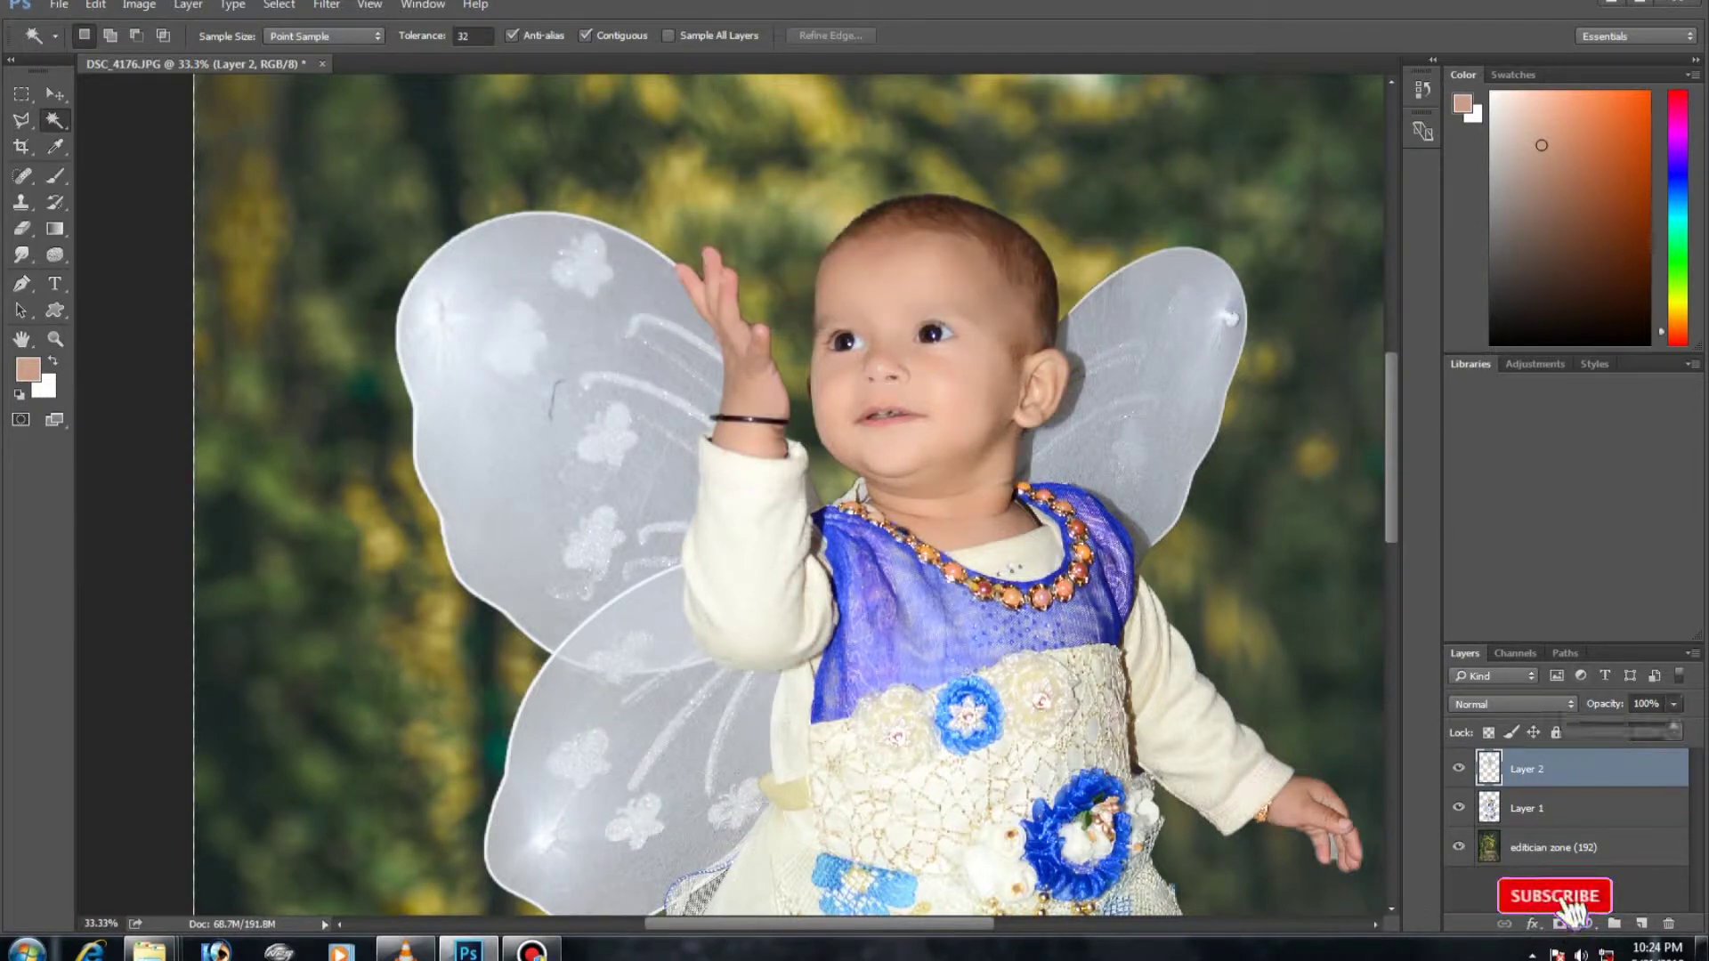
key(ctrl+e)
key(ctrl+plus)
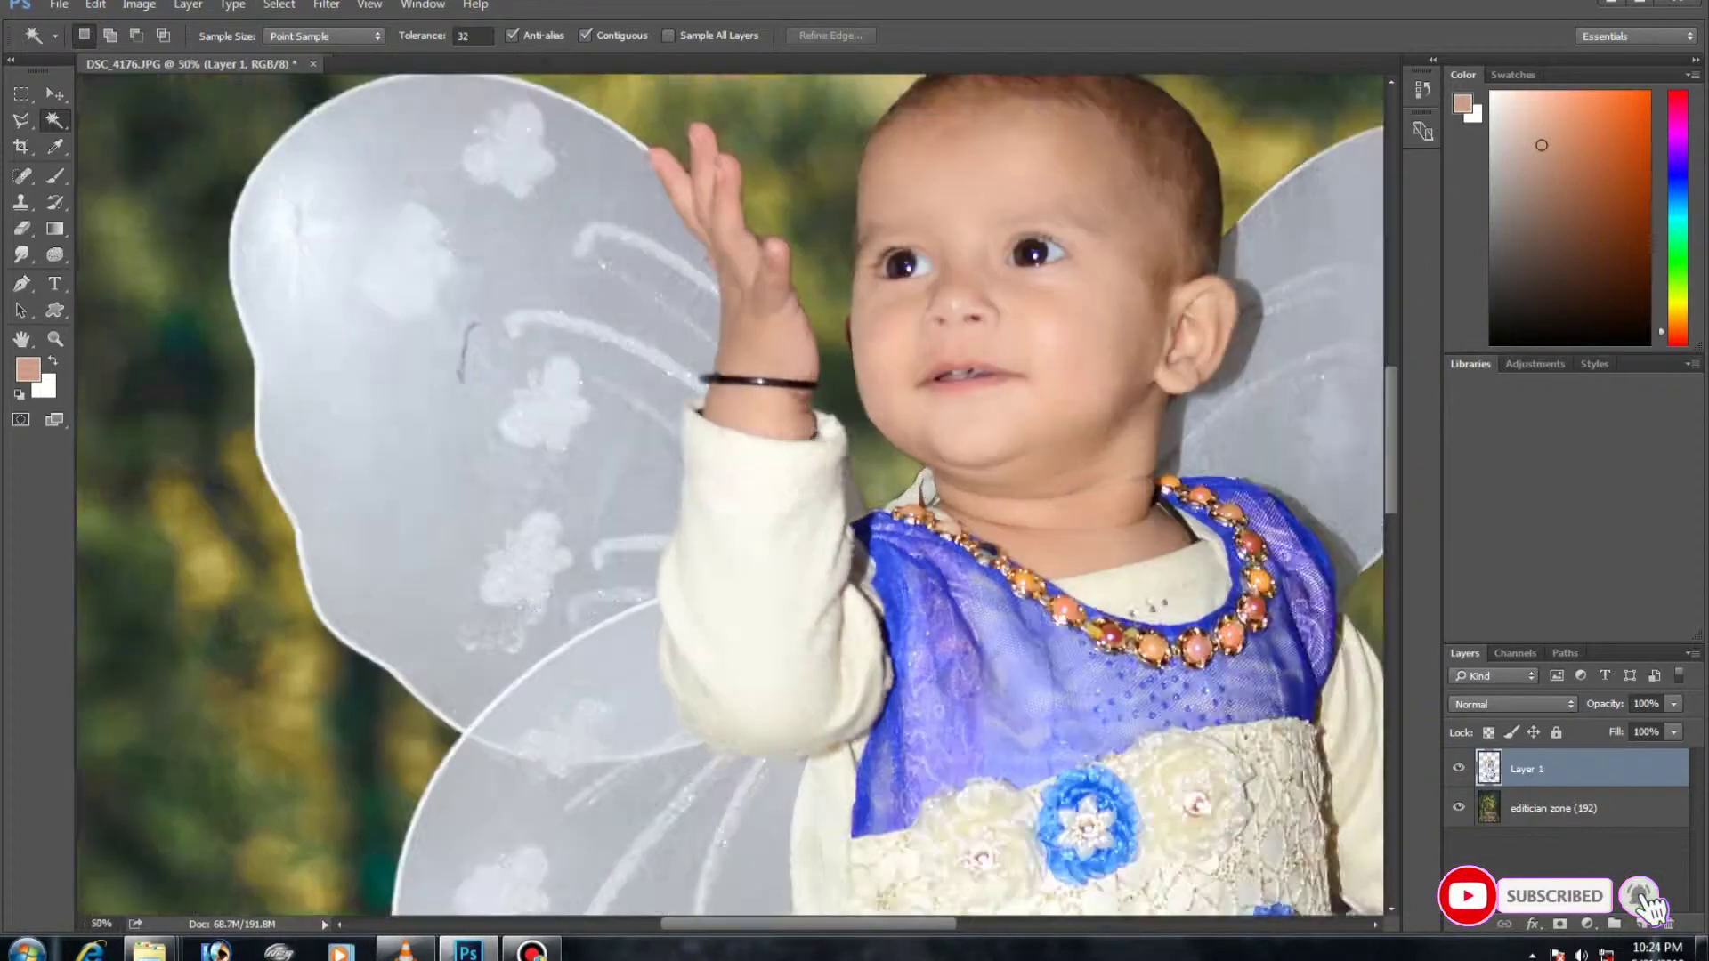
key(ctrl+plus)
key(b)
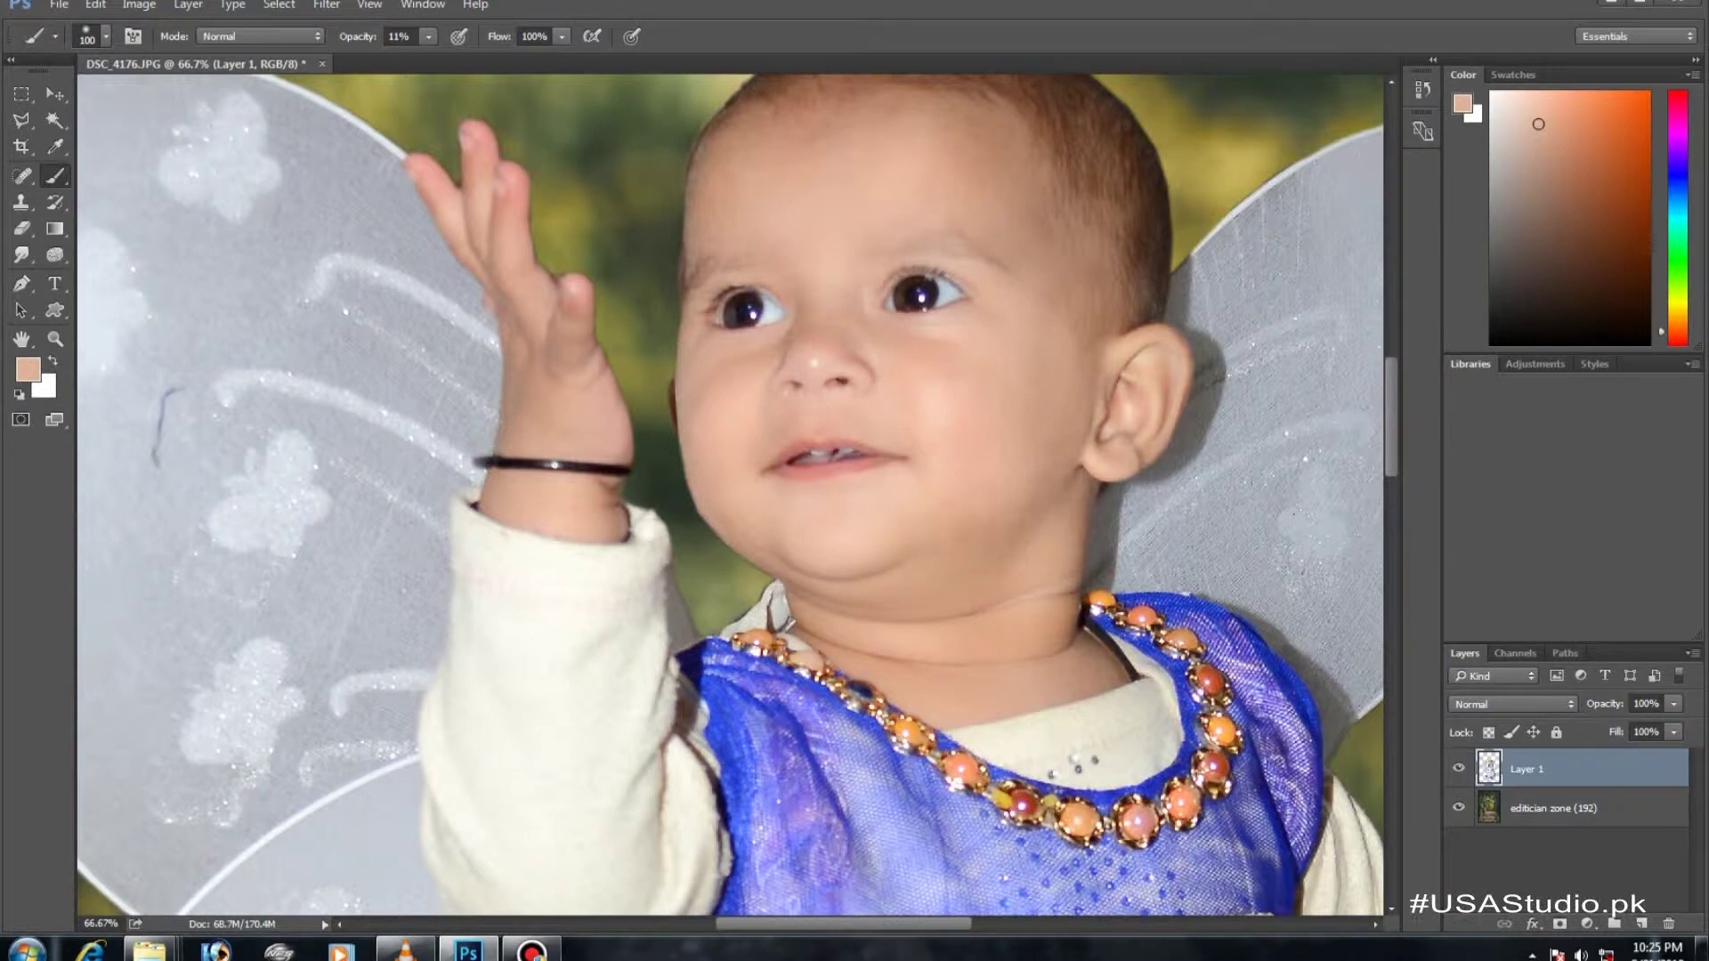
scroll(730, 494, up, 3)
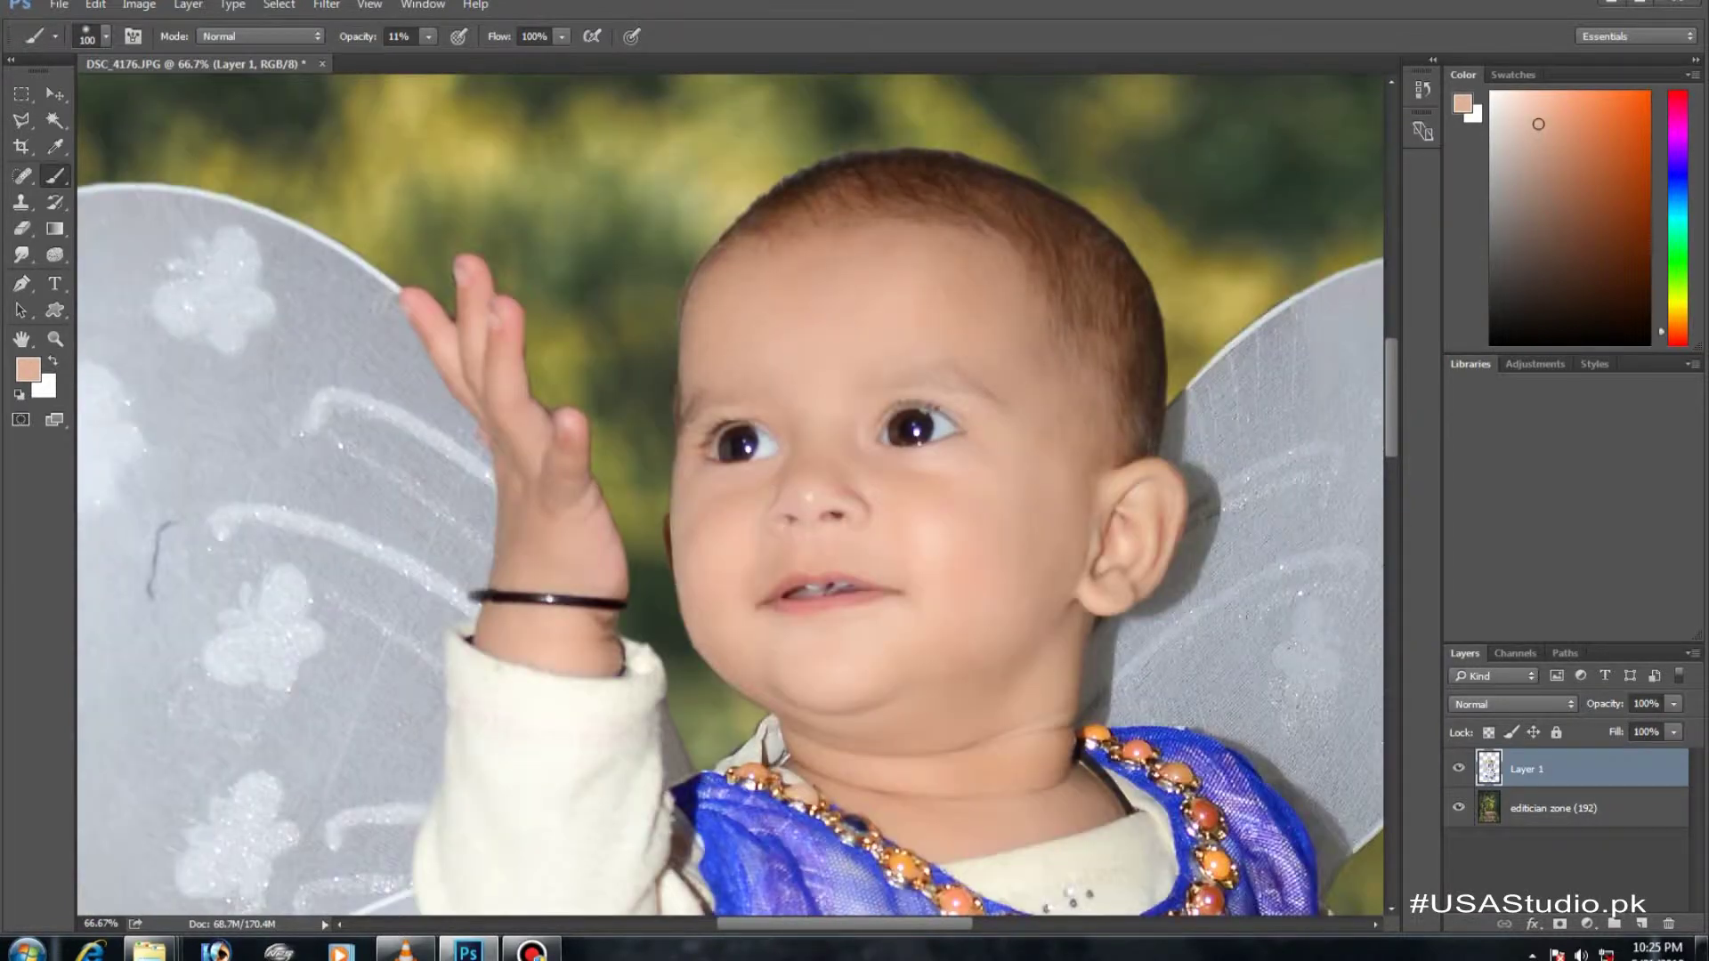
key(ctrl+minus)
key(ctrl+minus)
key(ctrl+minus)
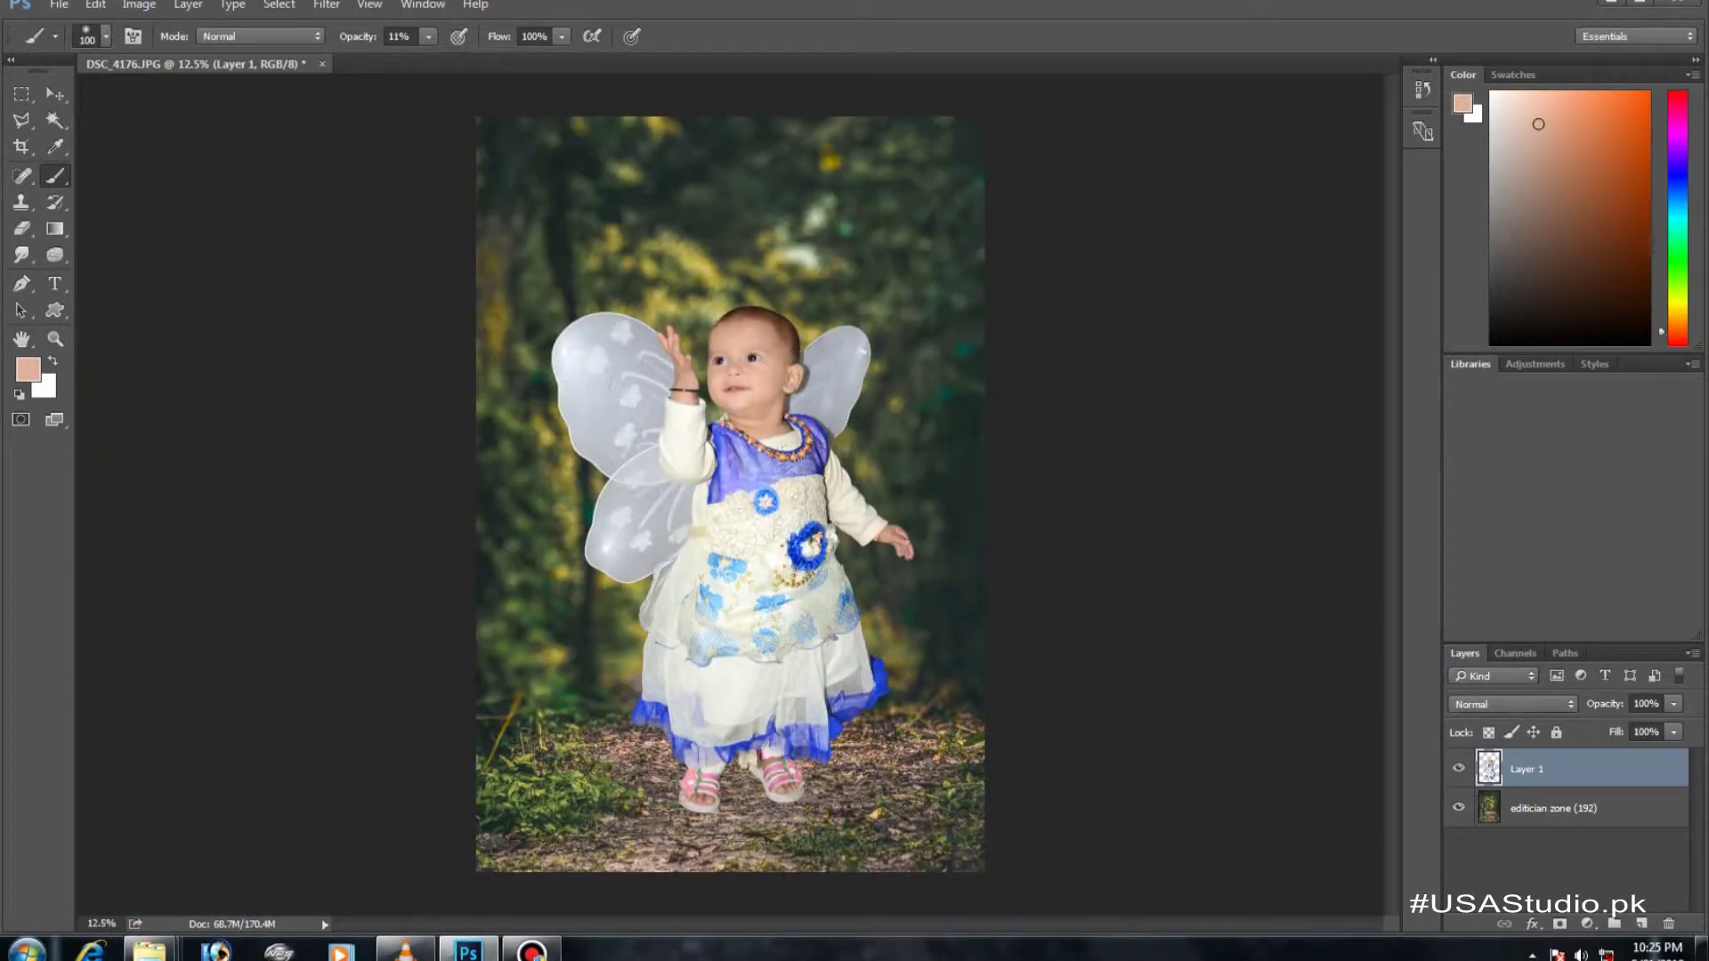
Nudge the child slightly higher and add an empty layer above the forest background
click(46, 85)
drag(756, 570, 765, 548)
key(l)
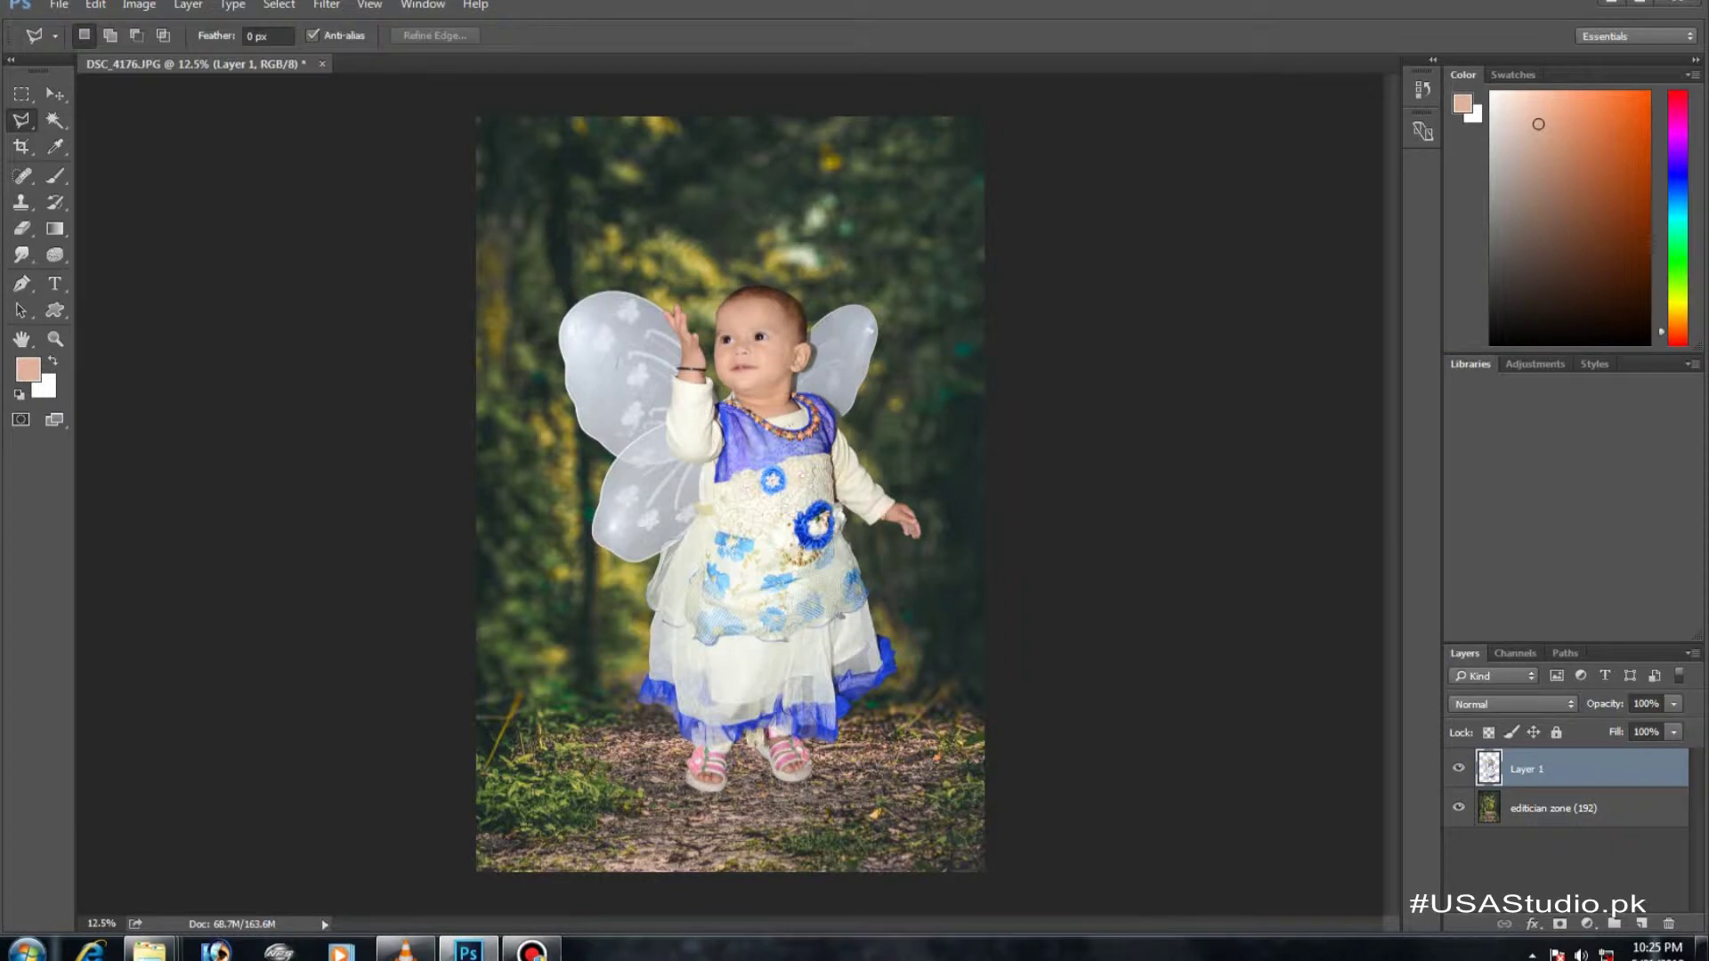
key(alt+bracketleft)
key(ctrl+shift+alt+n)
Paint a dark shadow under the child's feet with a black 500 px brush at 84% opacity
key(d)
key(b)
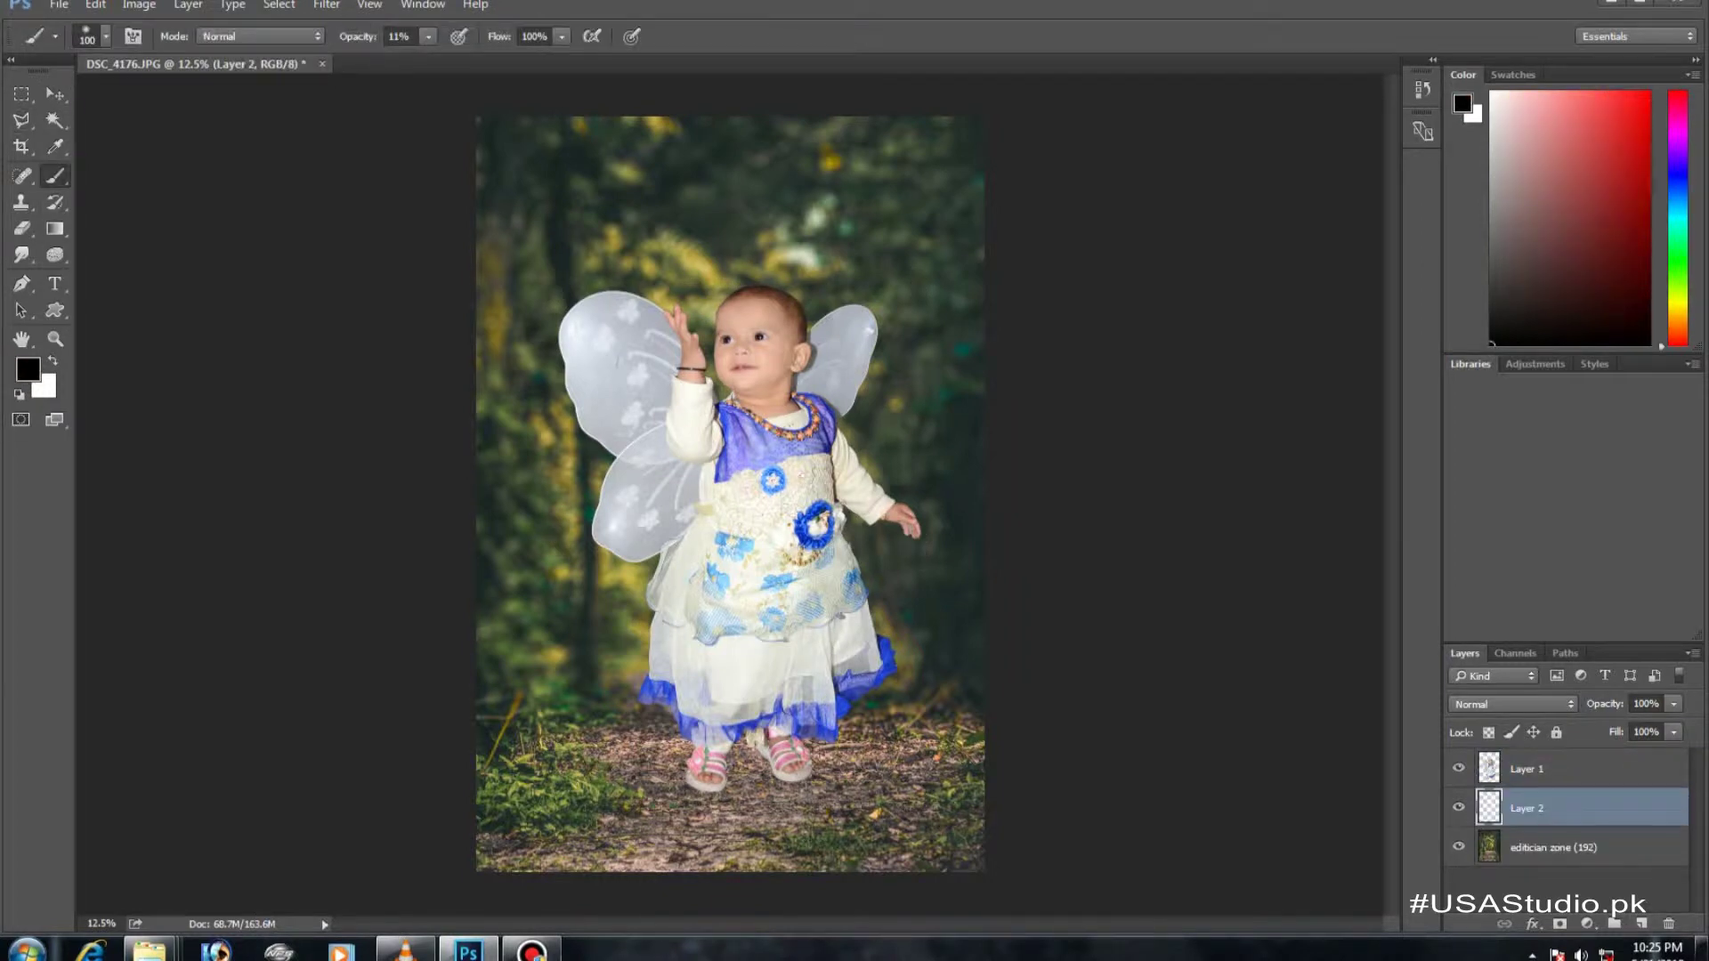
key(bracketleft)
key(bracketleft)
key(8)
key(4)
drag(801, 770, 694, 772)
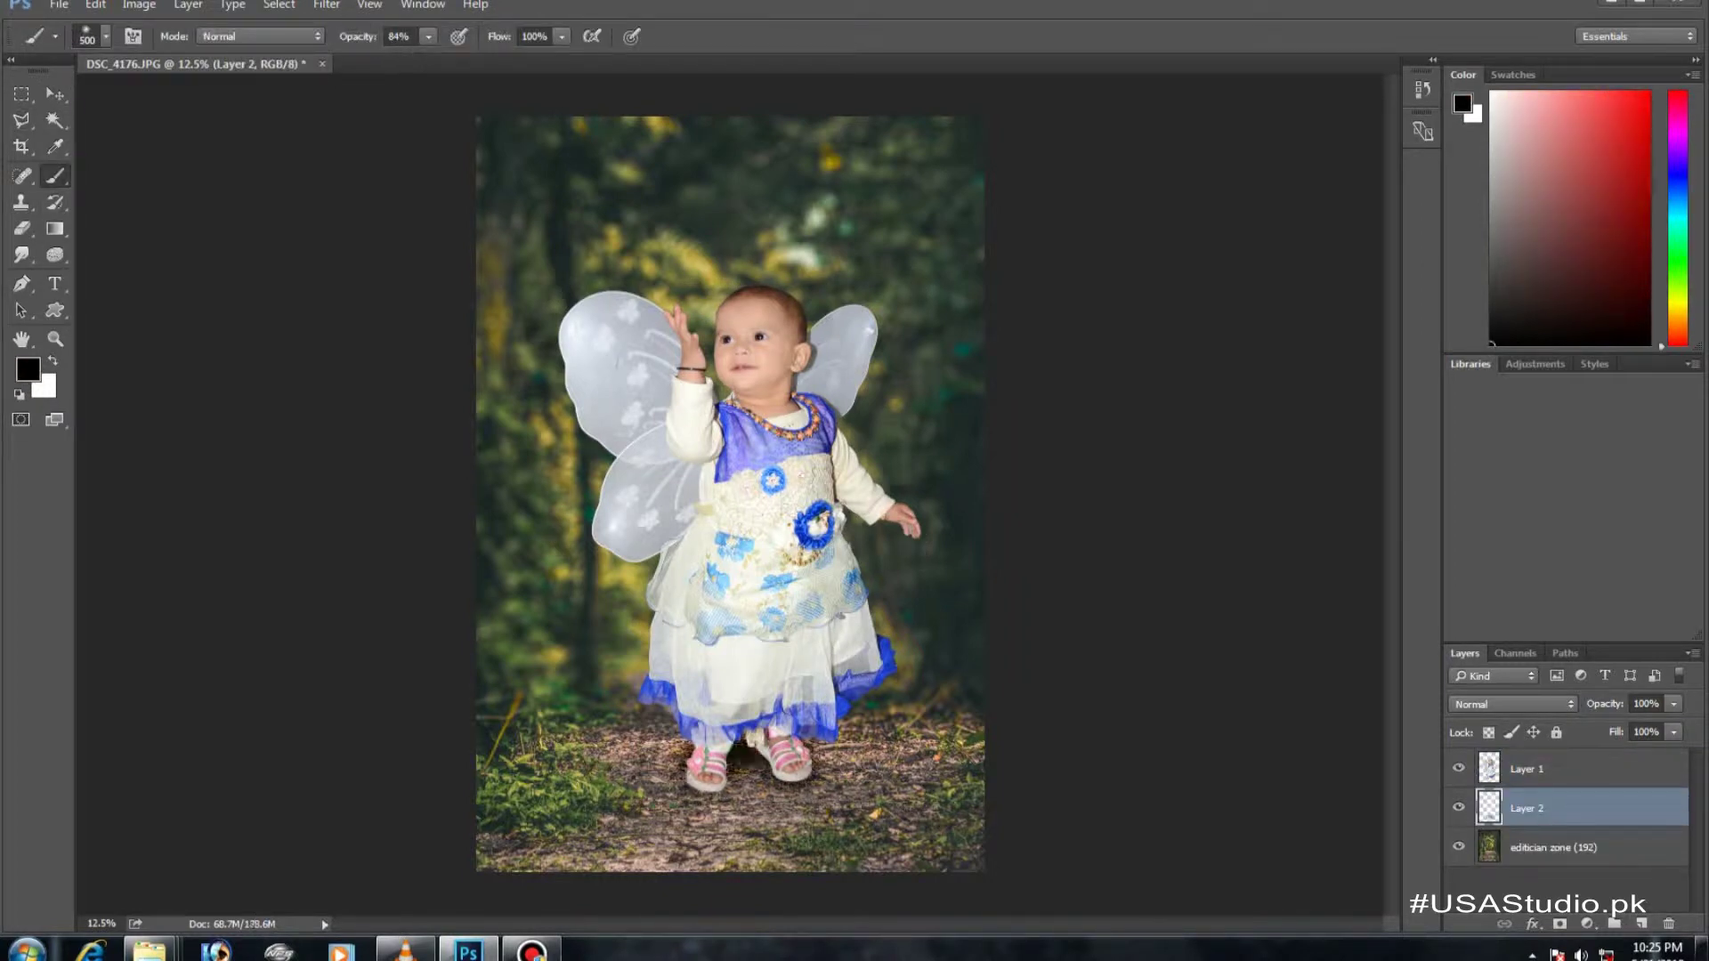
Gaussian-blur the shadow on Layer 2 and fade the layer to 31% opacity
click(326, 5)
click(640, 294)
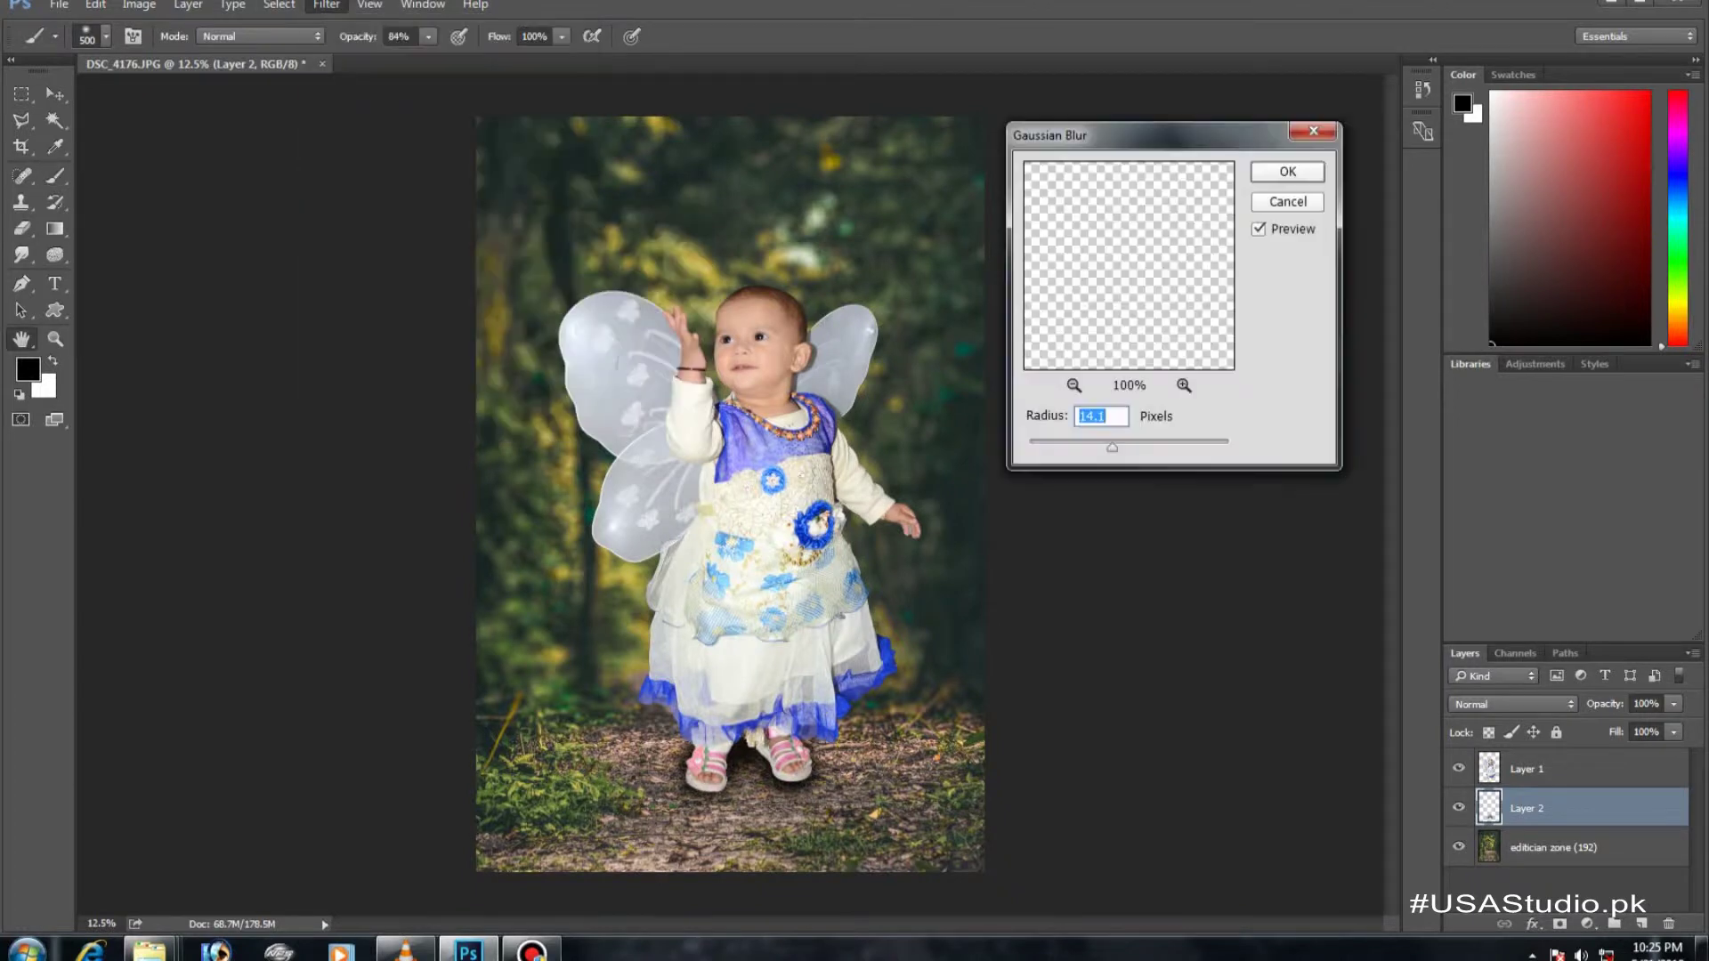
key(Return)
drag(1674, 704, 1602, 726)
key(l)
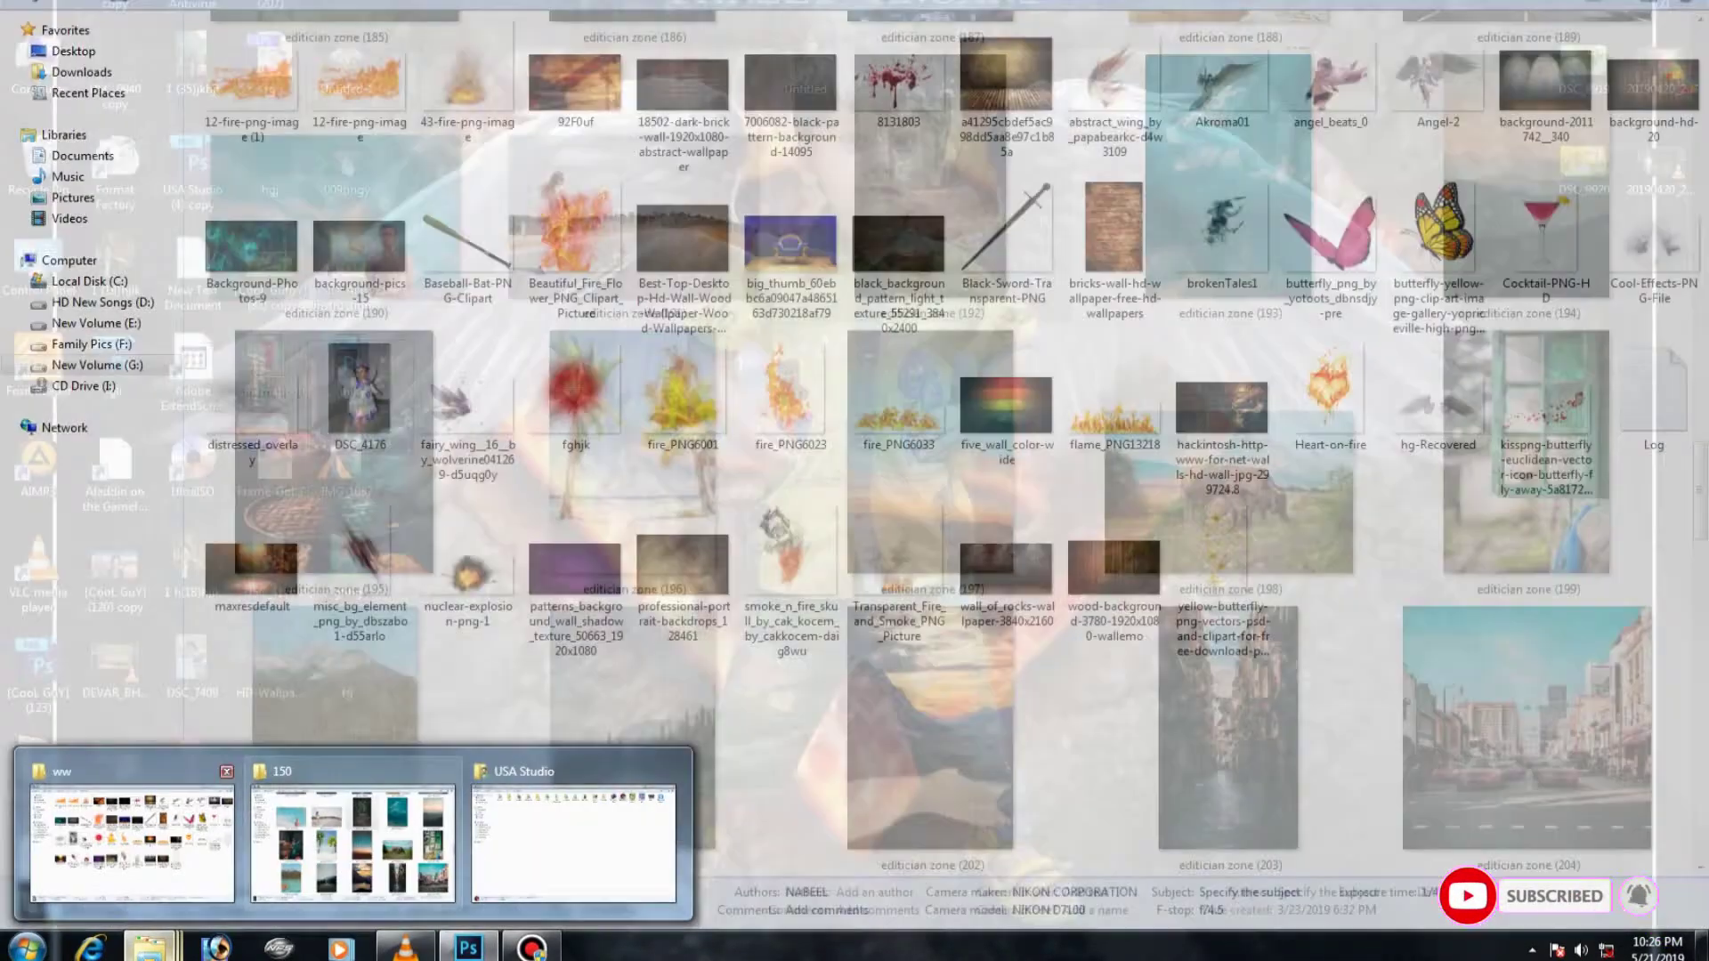
click(362, 837)
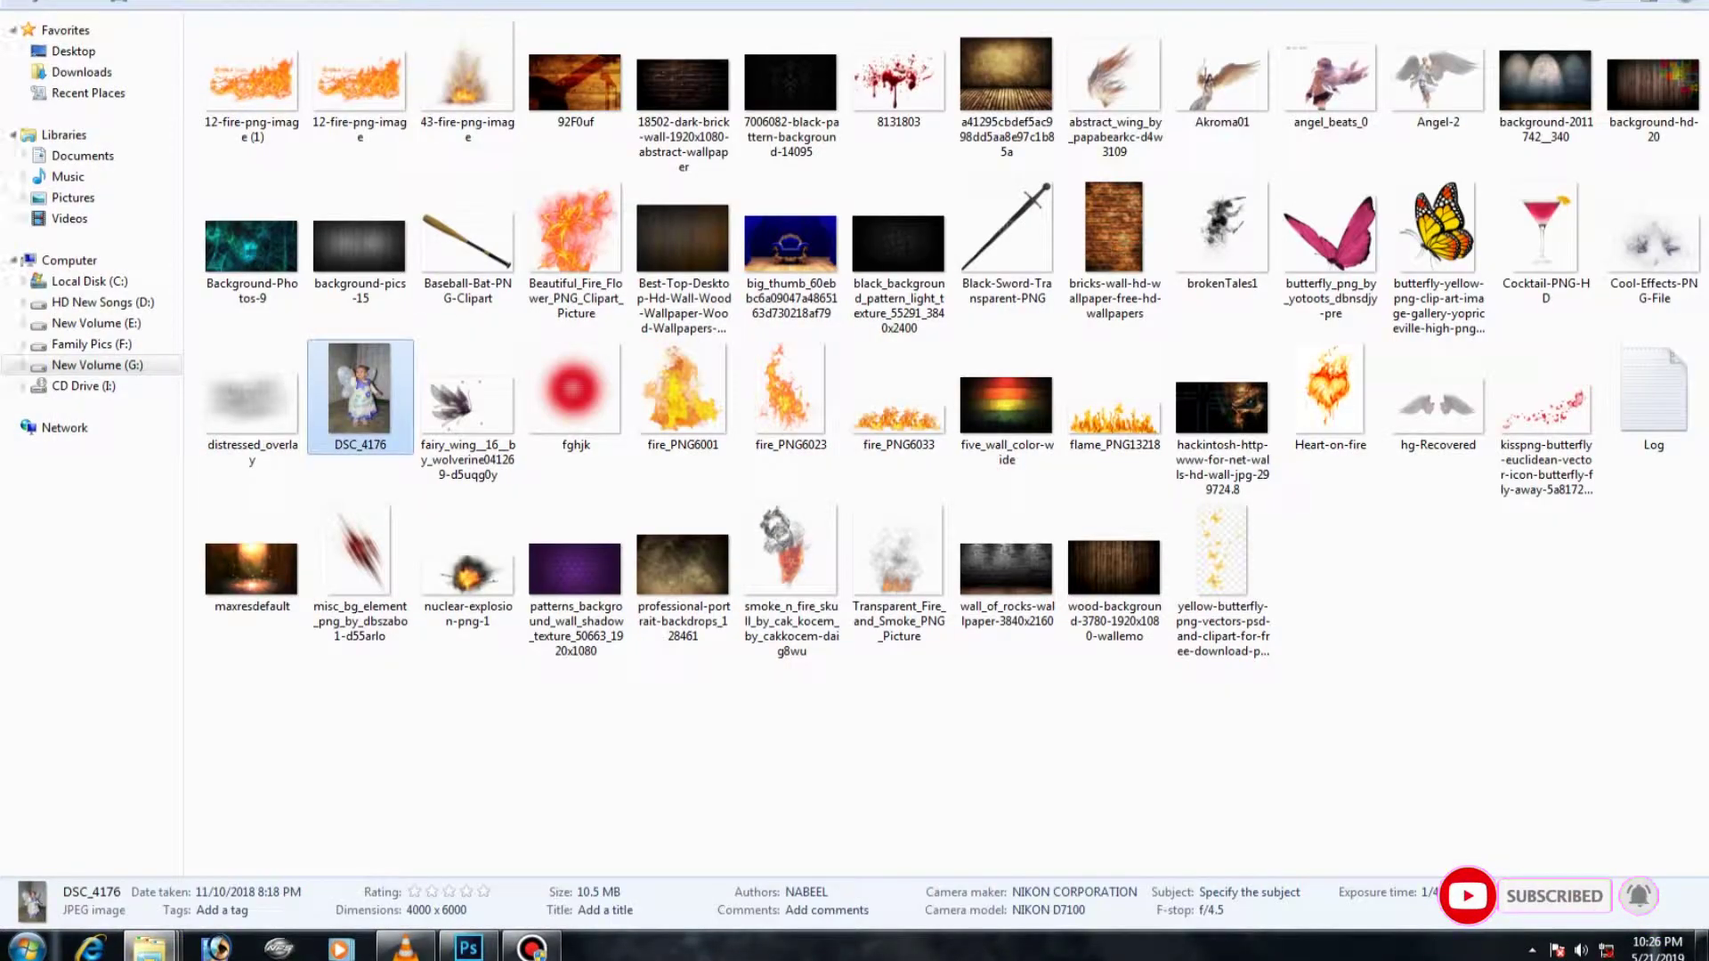
key(BackSpace)
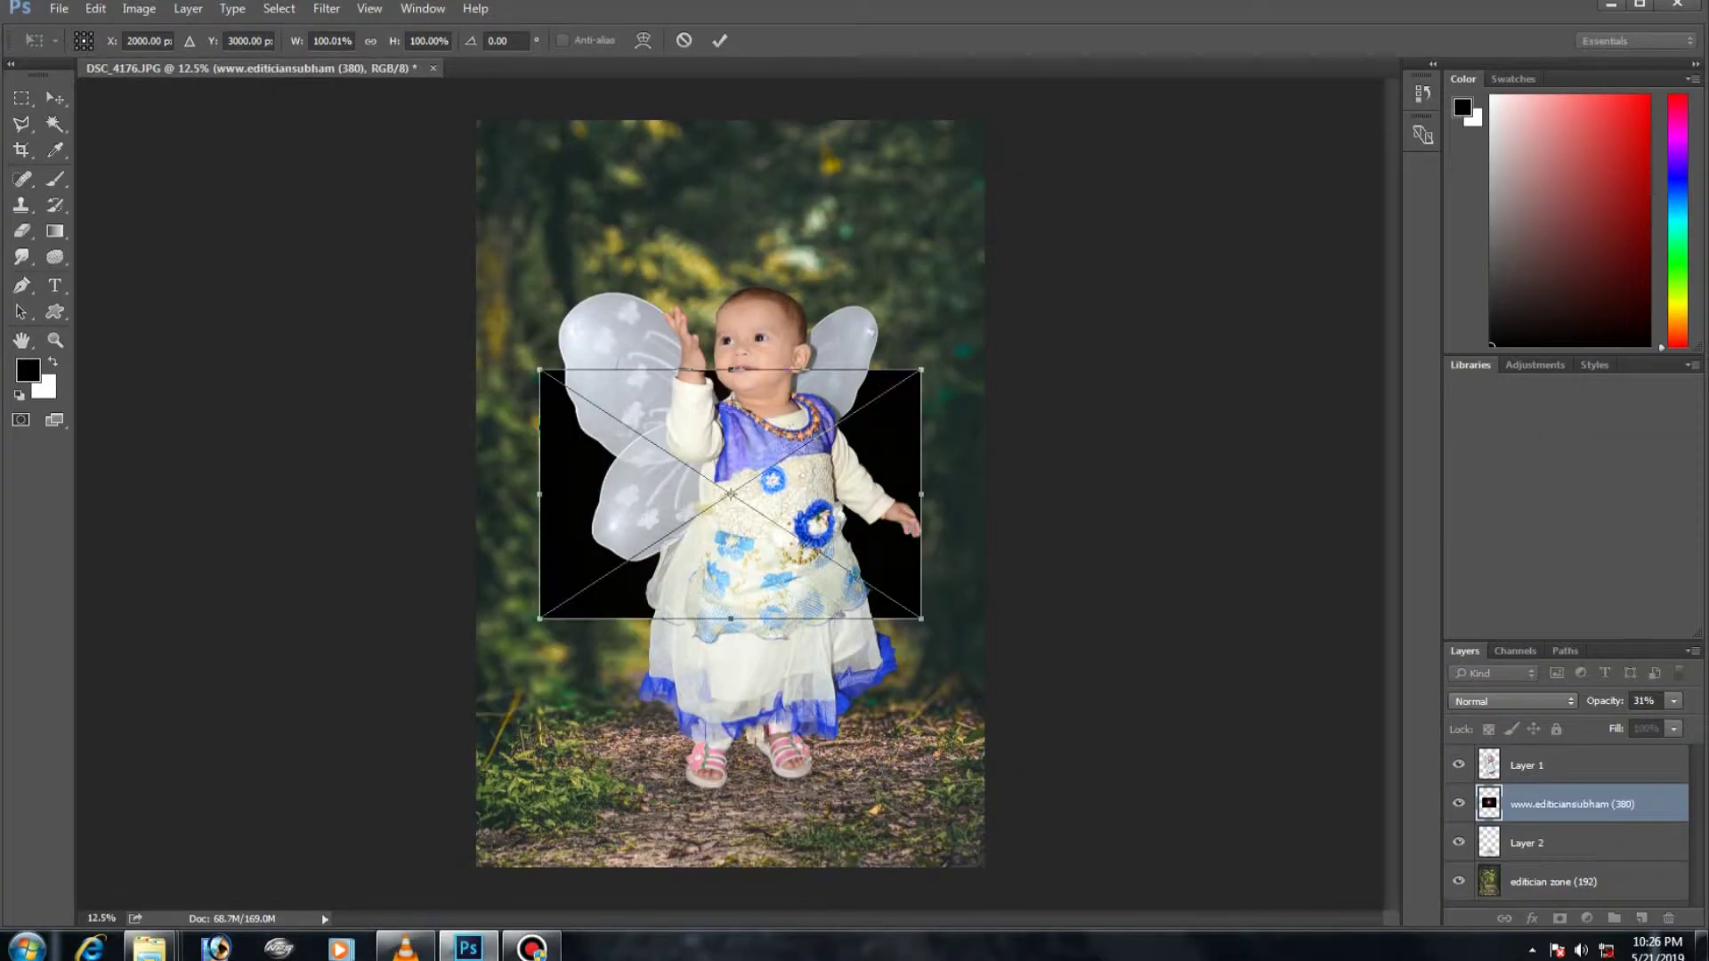
mouse_move(917, 366)
mouse_down()
mouse_move(1353, 86)
mouse_move(979, 267)
mouse_up()
key(Return)
click(1514, 701)
click(1496, 440)
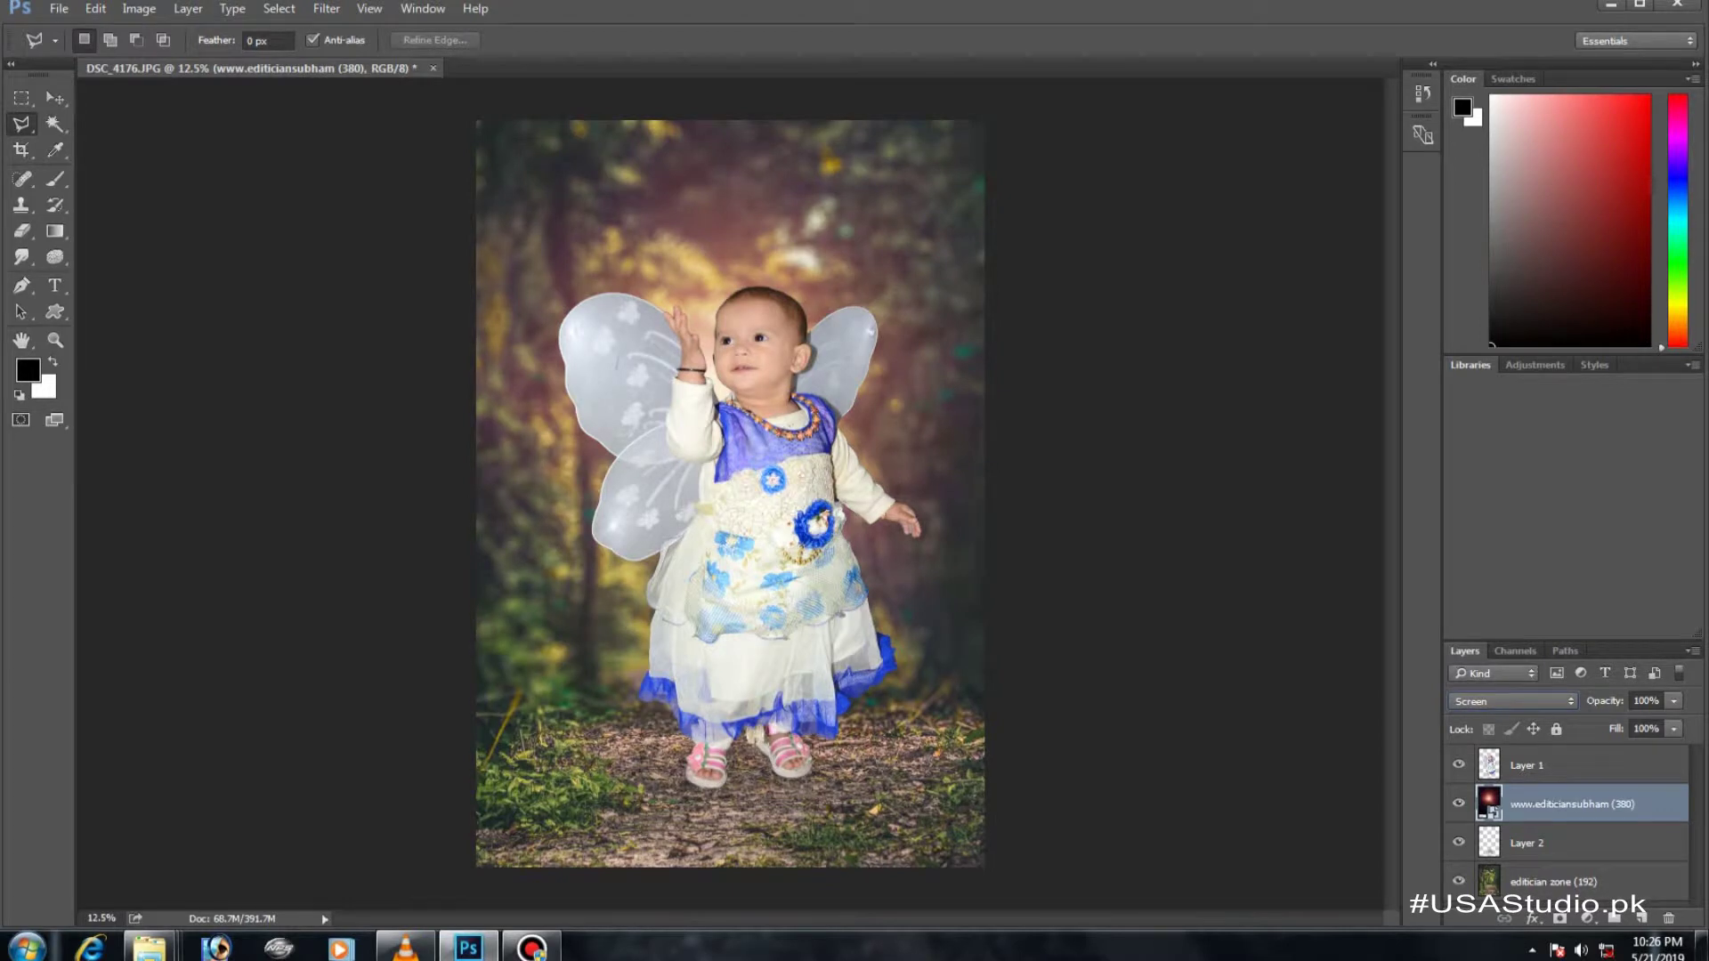
Shift the flare glow up and to the right with Free Transform
key(v)
key(ctrl+t)
drag(981, 546, 999, 522)
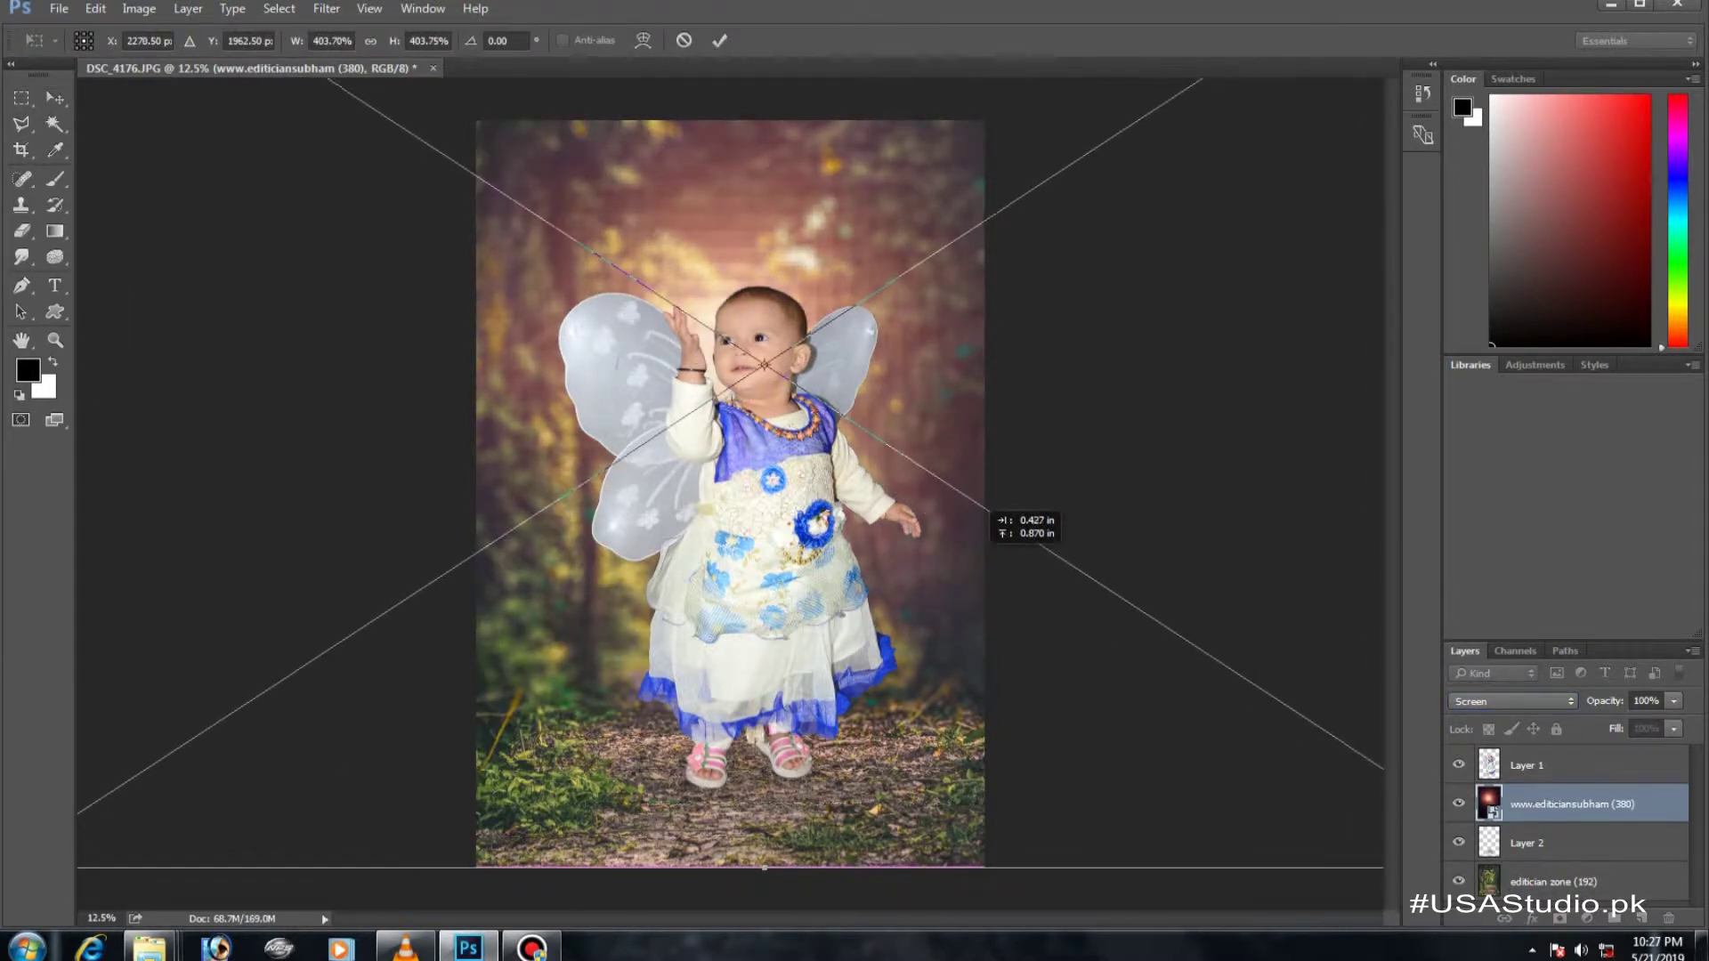
key(Return)
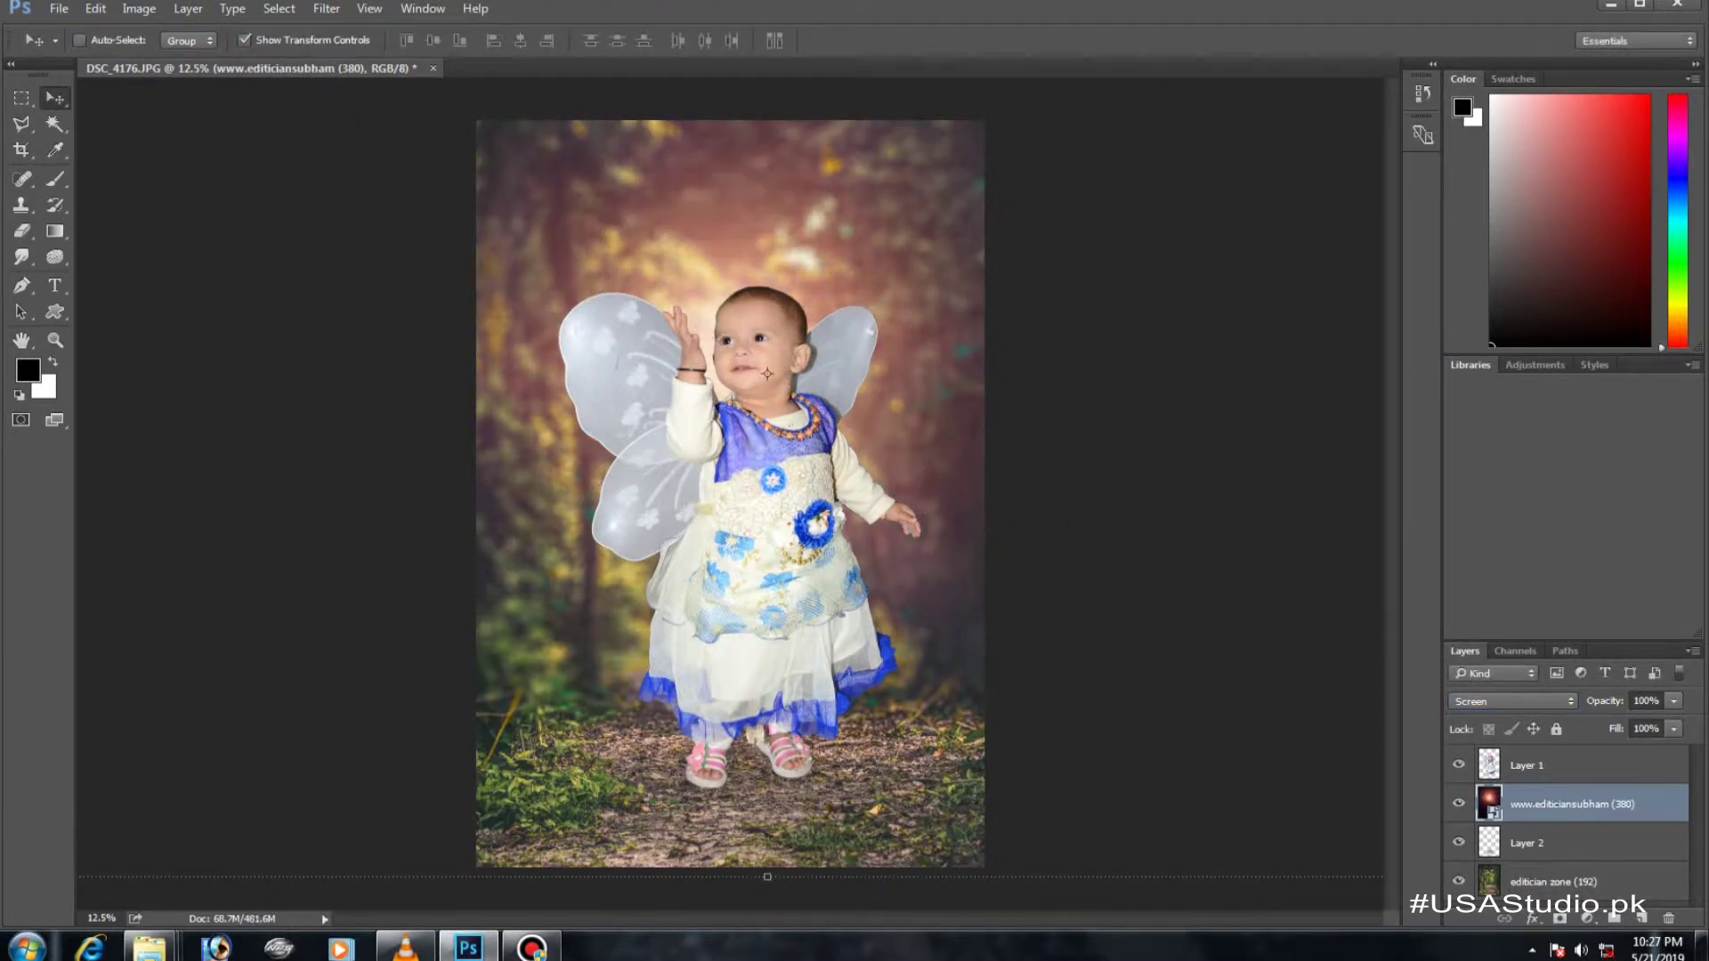
Colorize the flare with Hue/Saturation, settling the tint on a warm yellow hue of 42
key(ctrl+u)
drag(676, 143, 1070, 243)
click(1385, 494)
key(Up)
key(shift+Up)
key(shift+Up)
key(shift+Up)
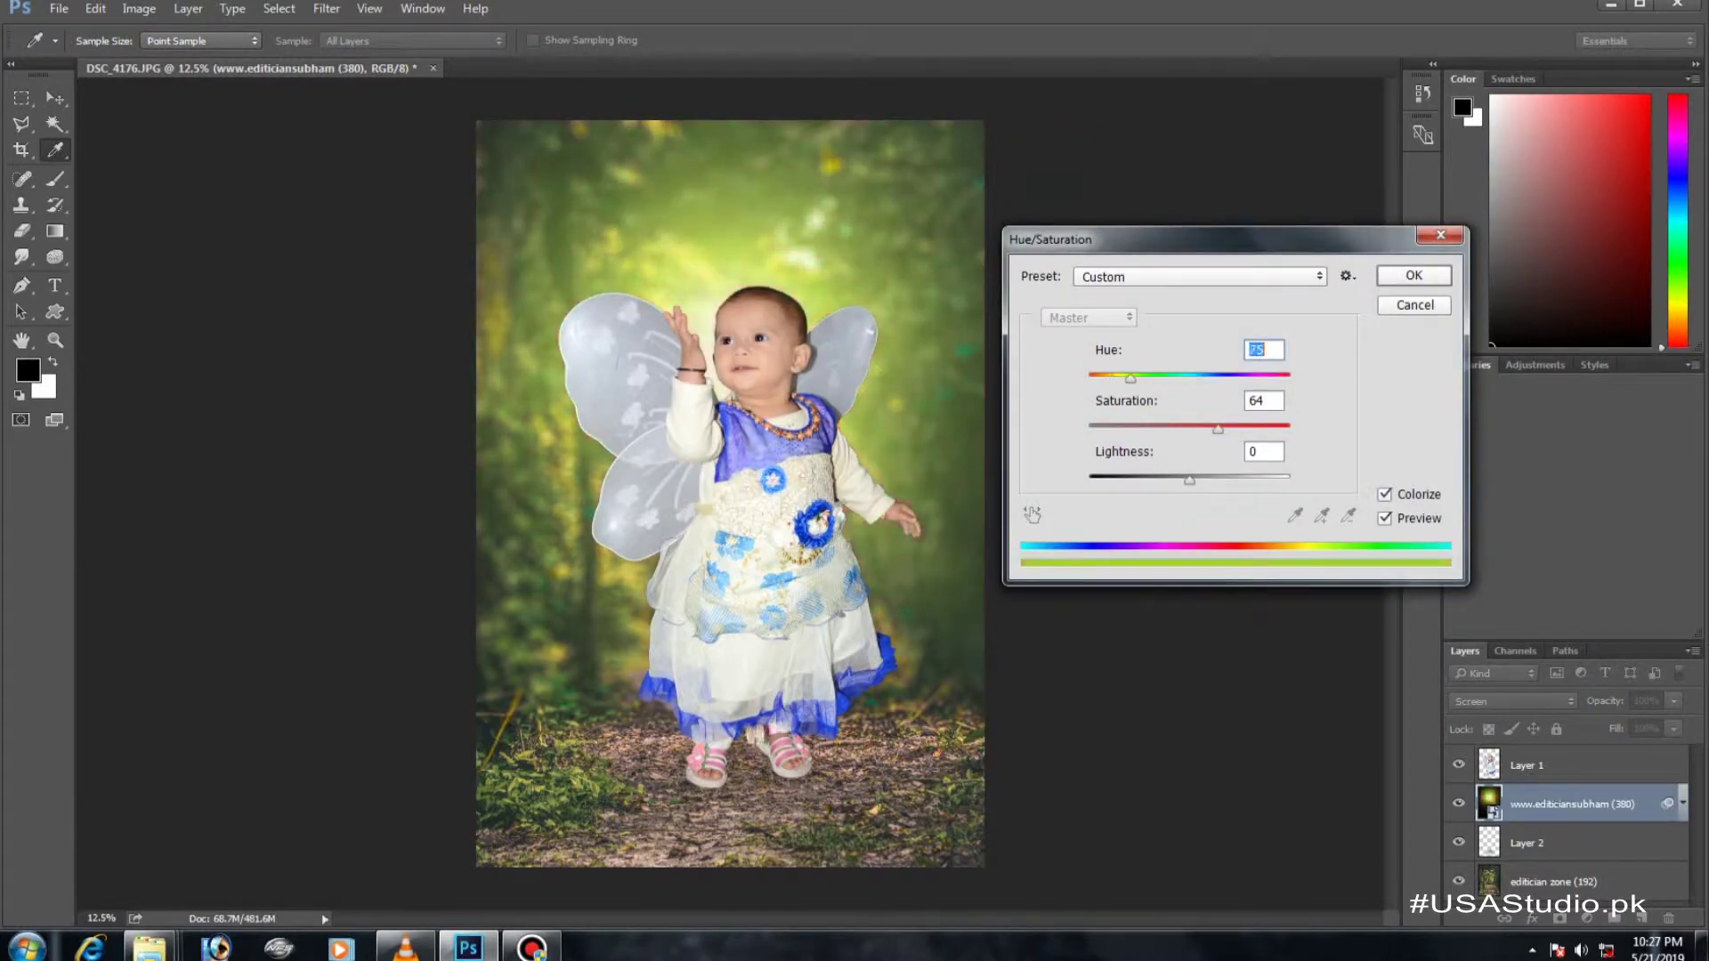
key(shift+Down)
key(shift+Down)
key(shift+Down)
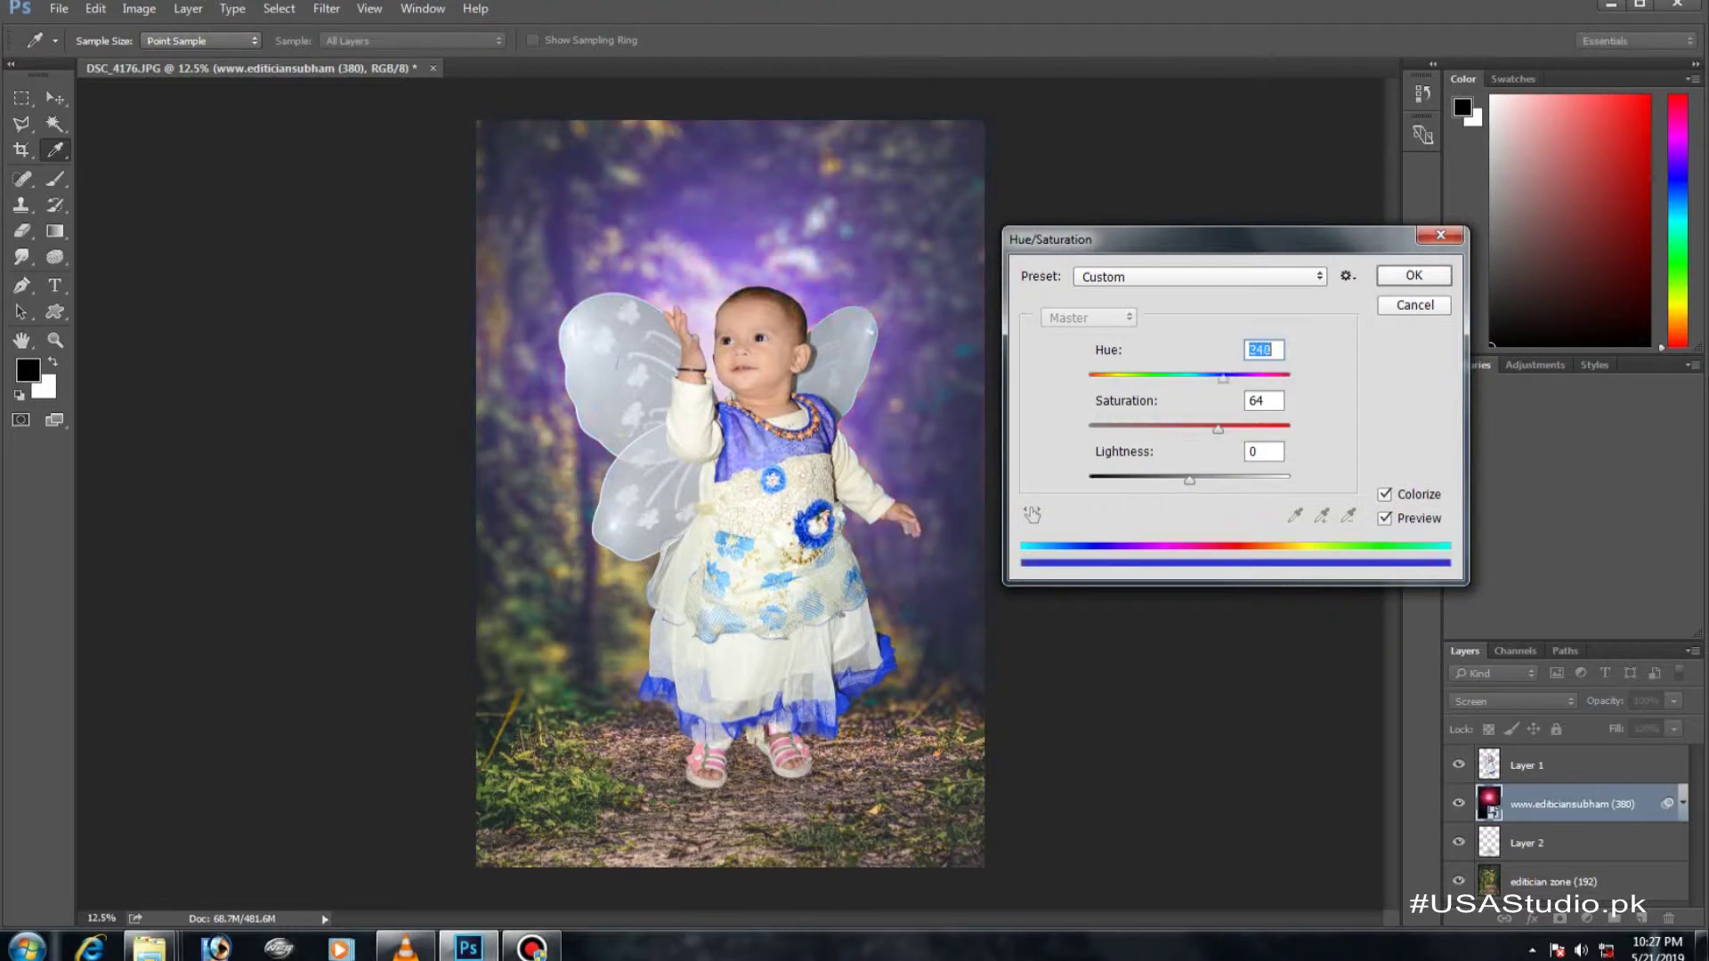
key(shift+Down)
key(shift+Down)
key(shift+Down)
Darken the glow's lightness to -23, adjust saturation slightly, and apply the Hue/Saturation filter
key(Tab)
key(Tab)
key(shift+Down)
key(shift+Down)
key(Down)
key(Down)
key(Down)
key(Down)
key(Down)
key(Down)
key(shift+Tab)
key(shift+Down)
key(shift+Down)
key(Tab)
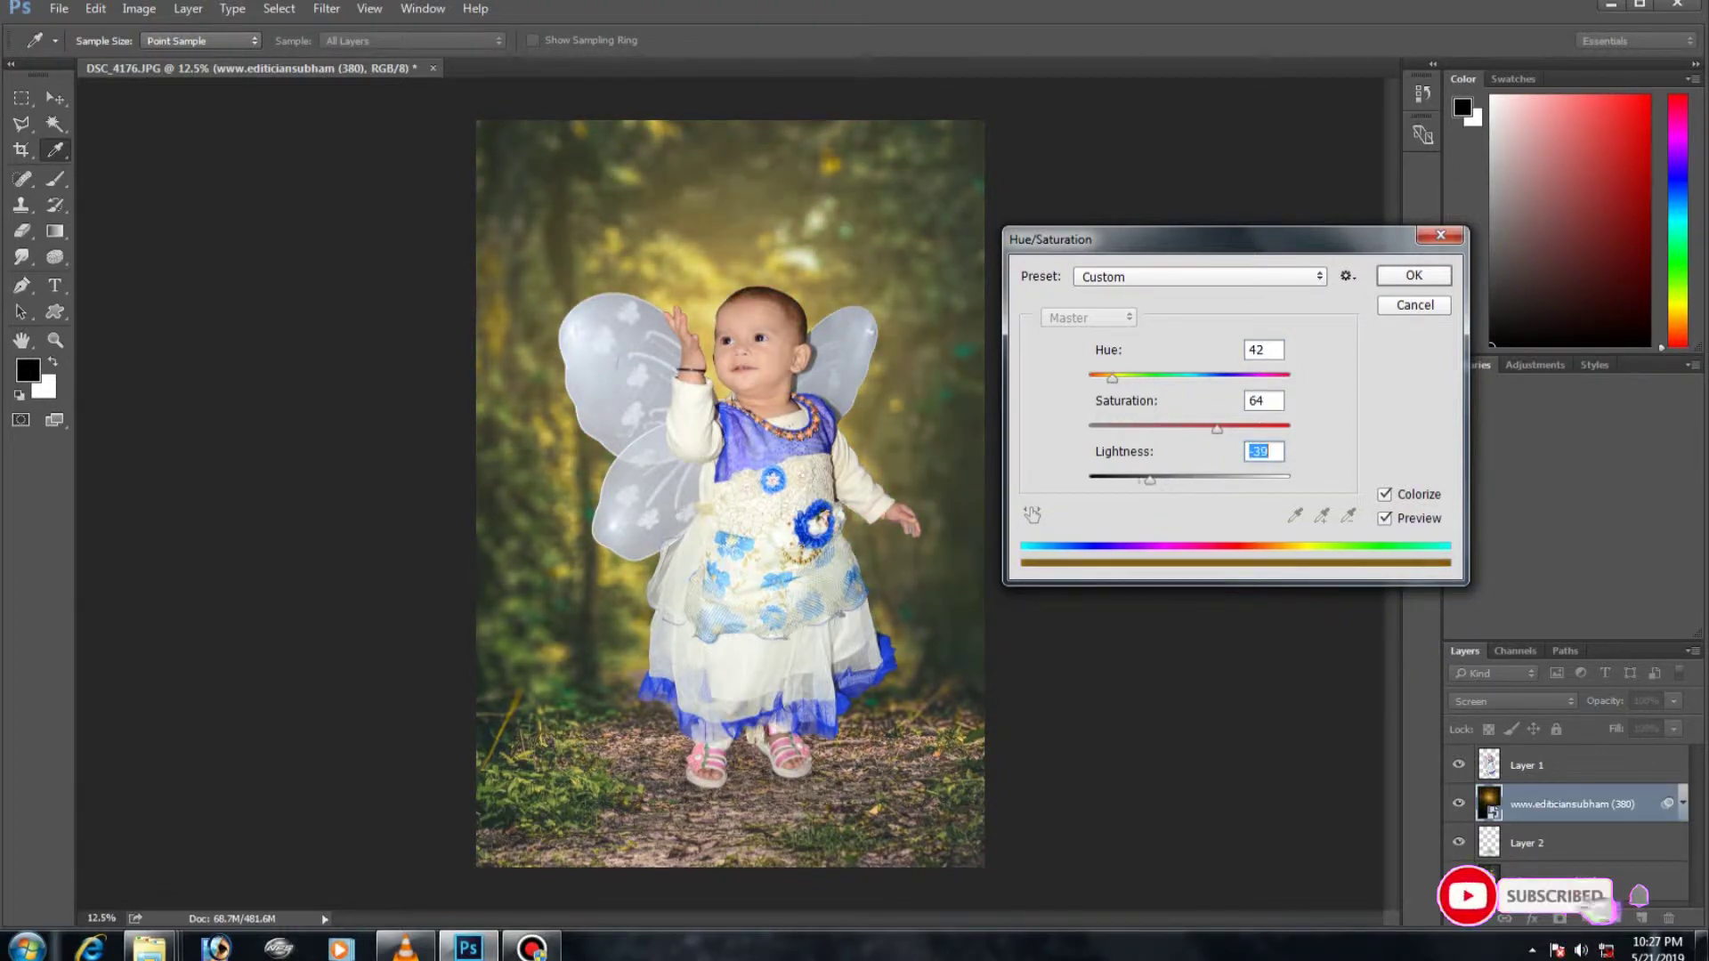
text(-8)
key(shift+Tab)
key(Up)
key(Up)
key(Tab)
text(-23)
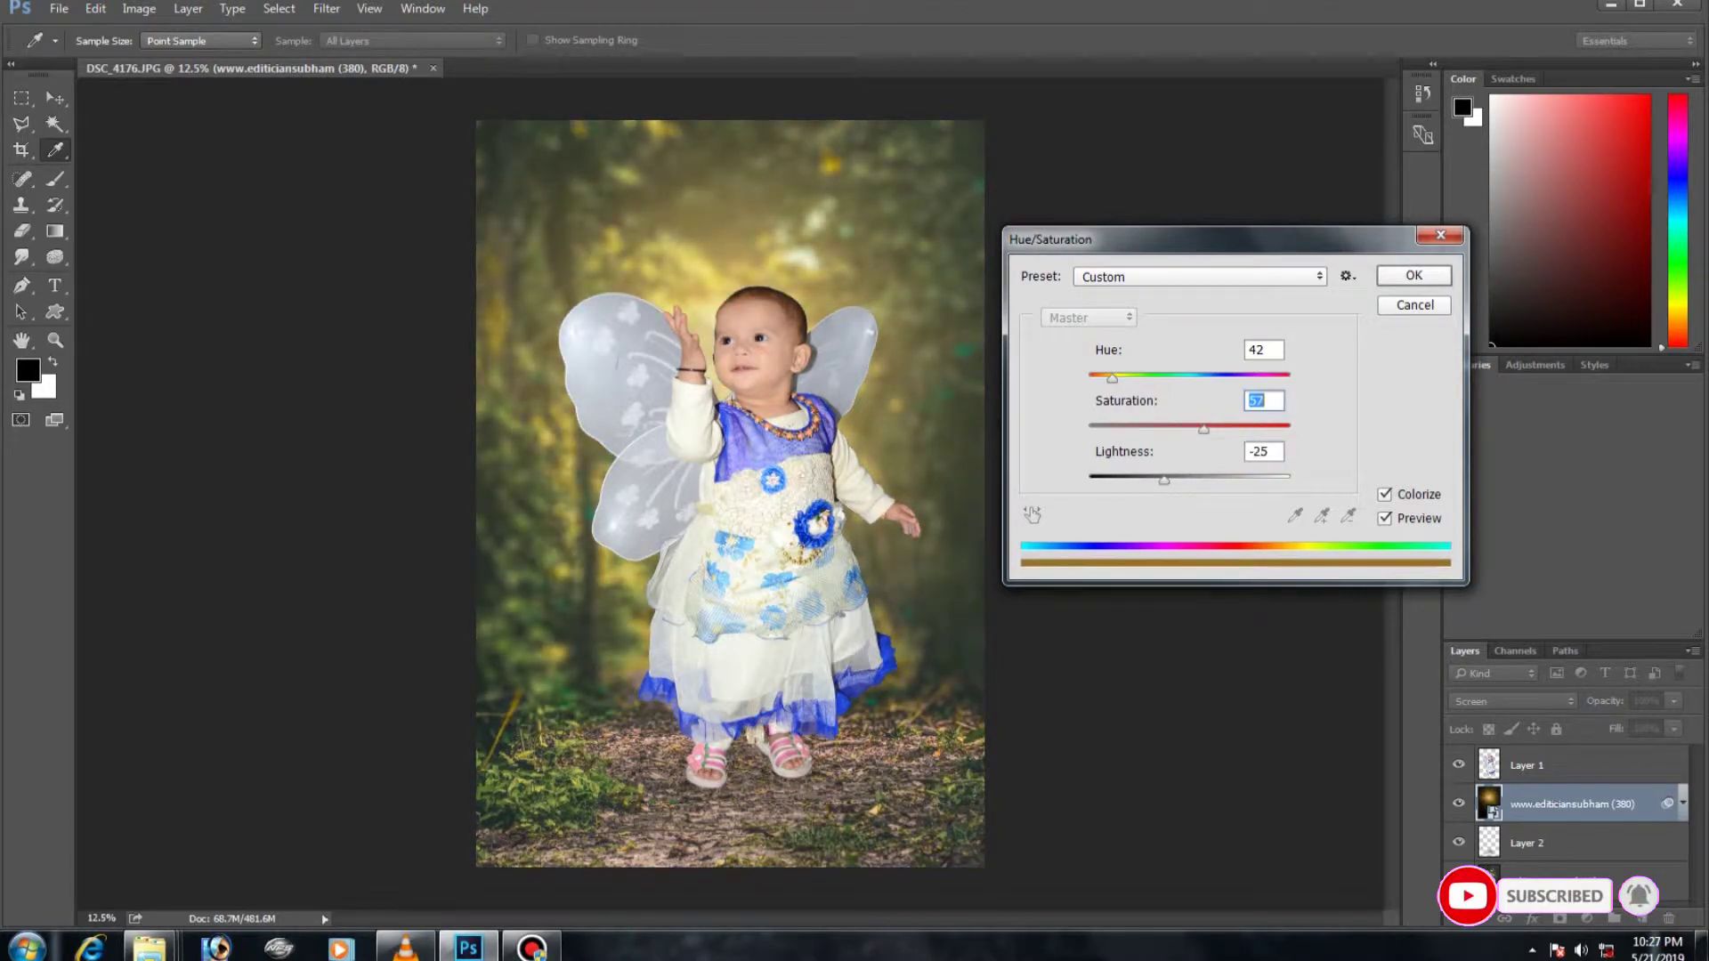
key(Return)
Darken the glow layer with a Levels adjustment, black input 25
key(v)
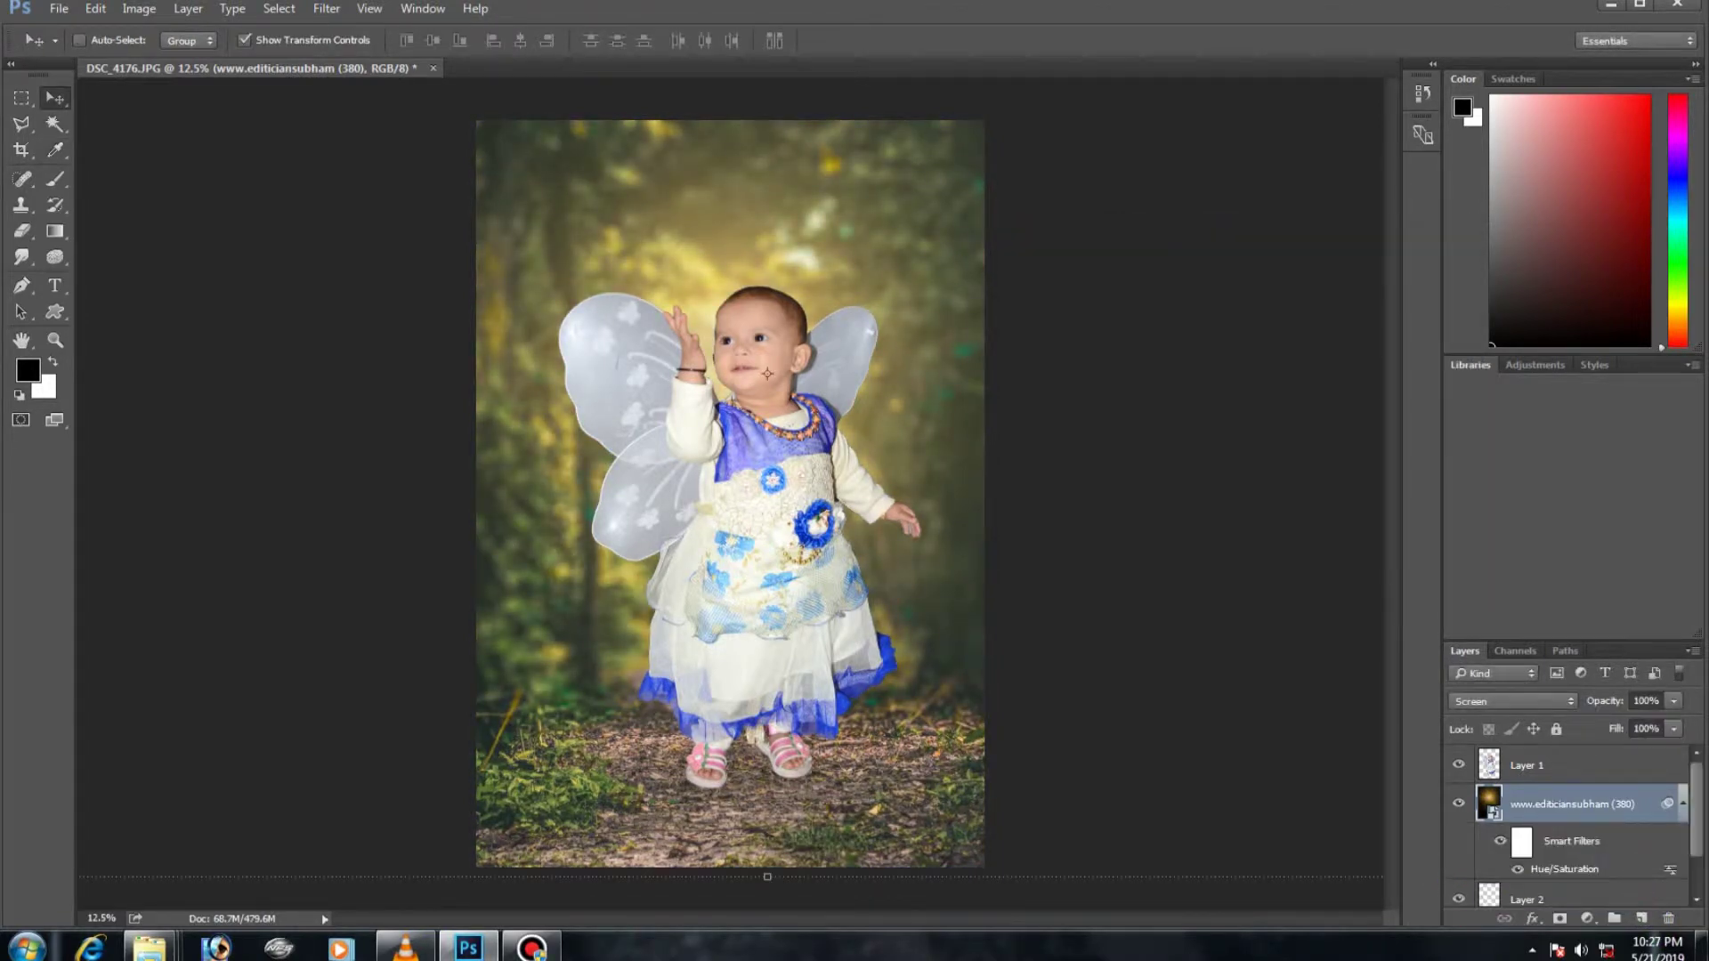
key(ctrl+l)
drag(712, 134, 995, 185)
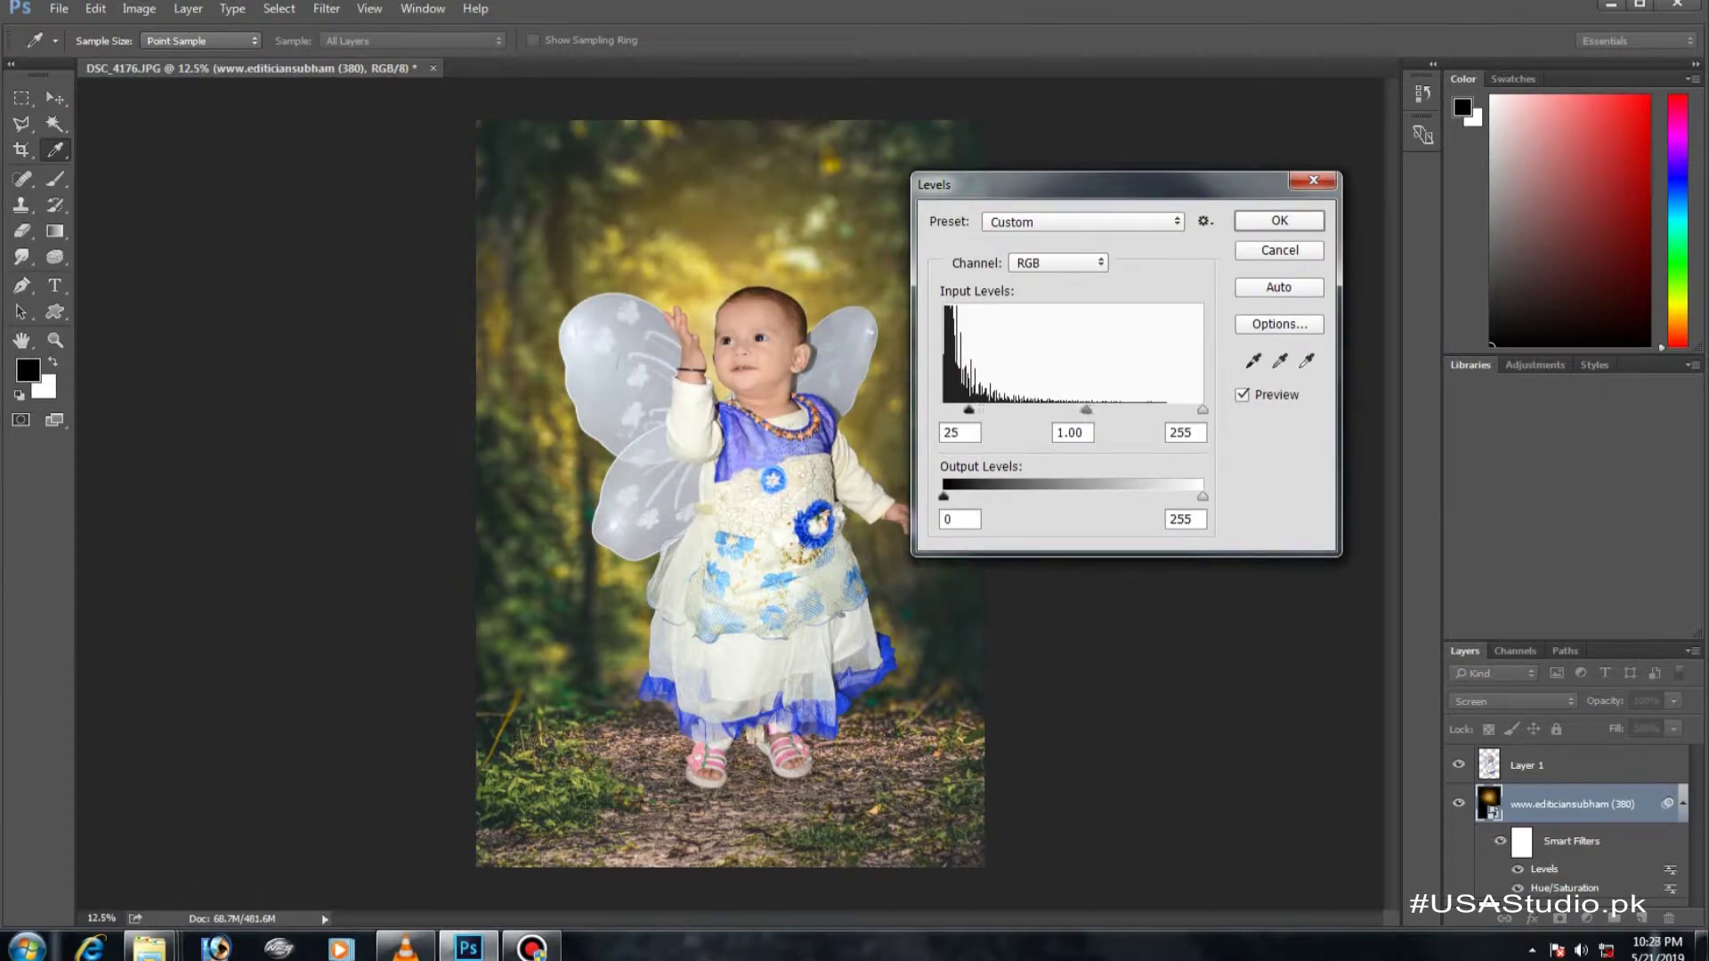
key(Tab)
key(Return)
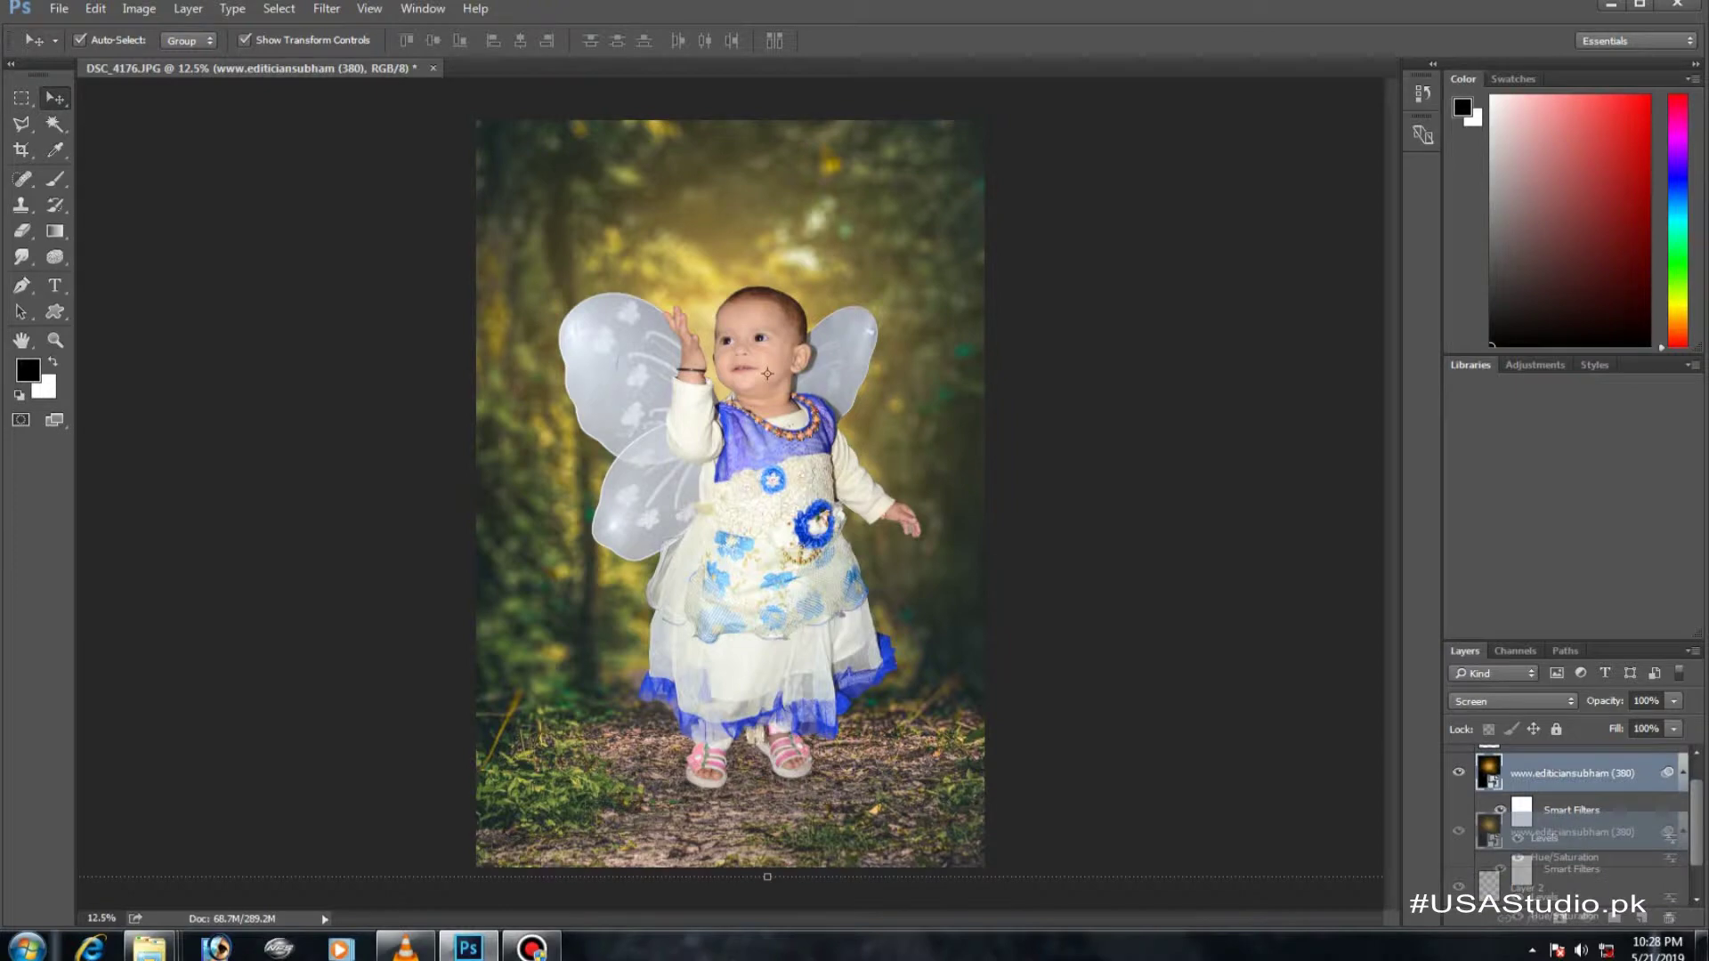
Move the glow below Layer 2, merge it into the forest, and save as DSC_4176.psd
key(ctrl+bracketleft)
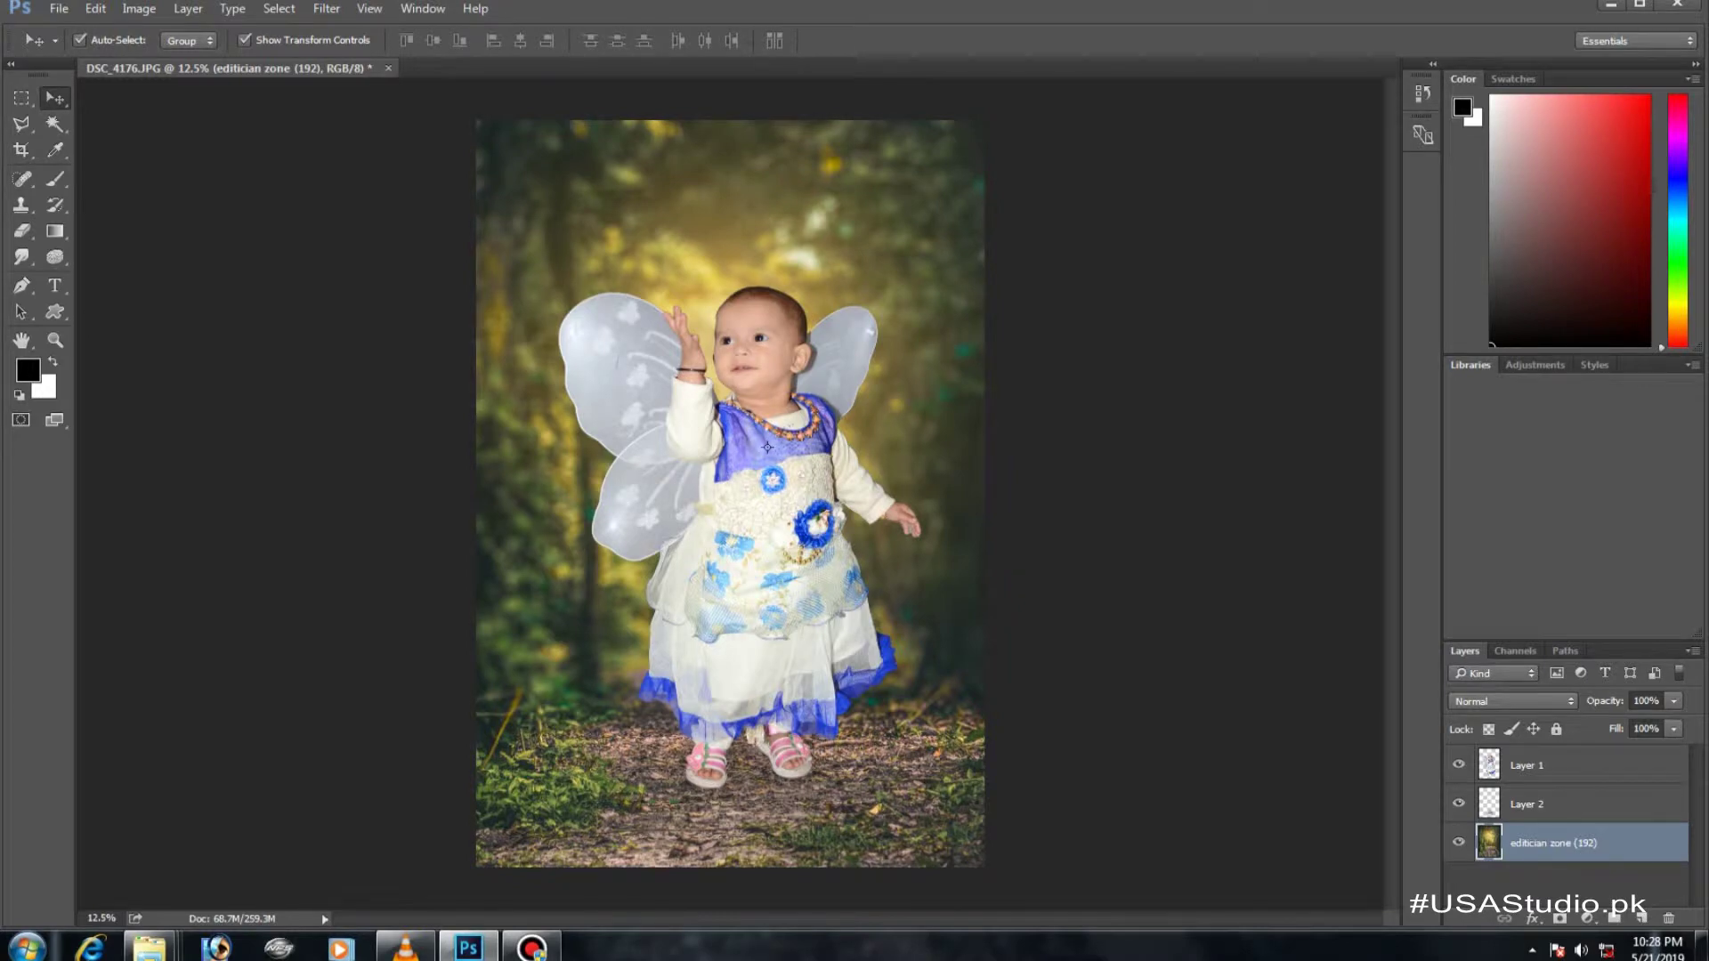
click(232, 8)
key(Escape)
key(ctrl+shift+s)
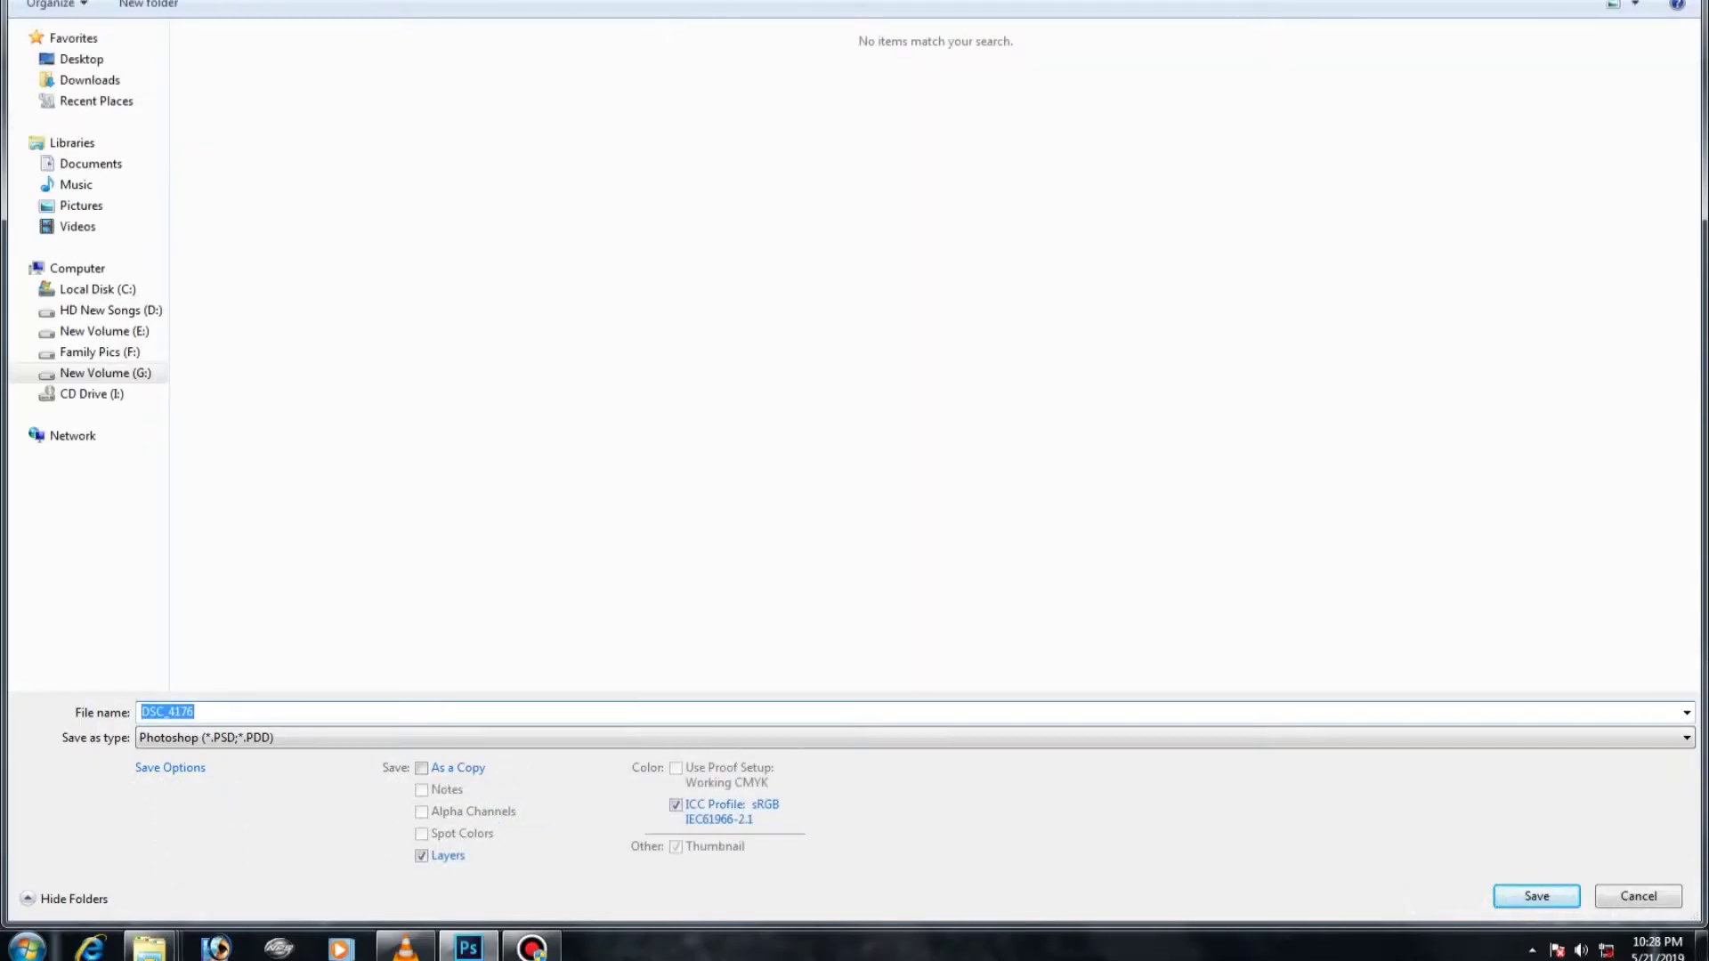
key(Return)
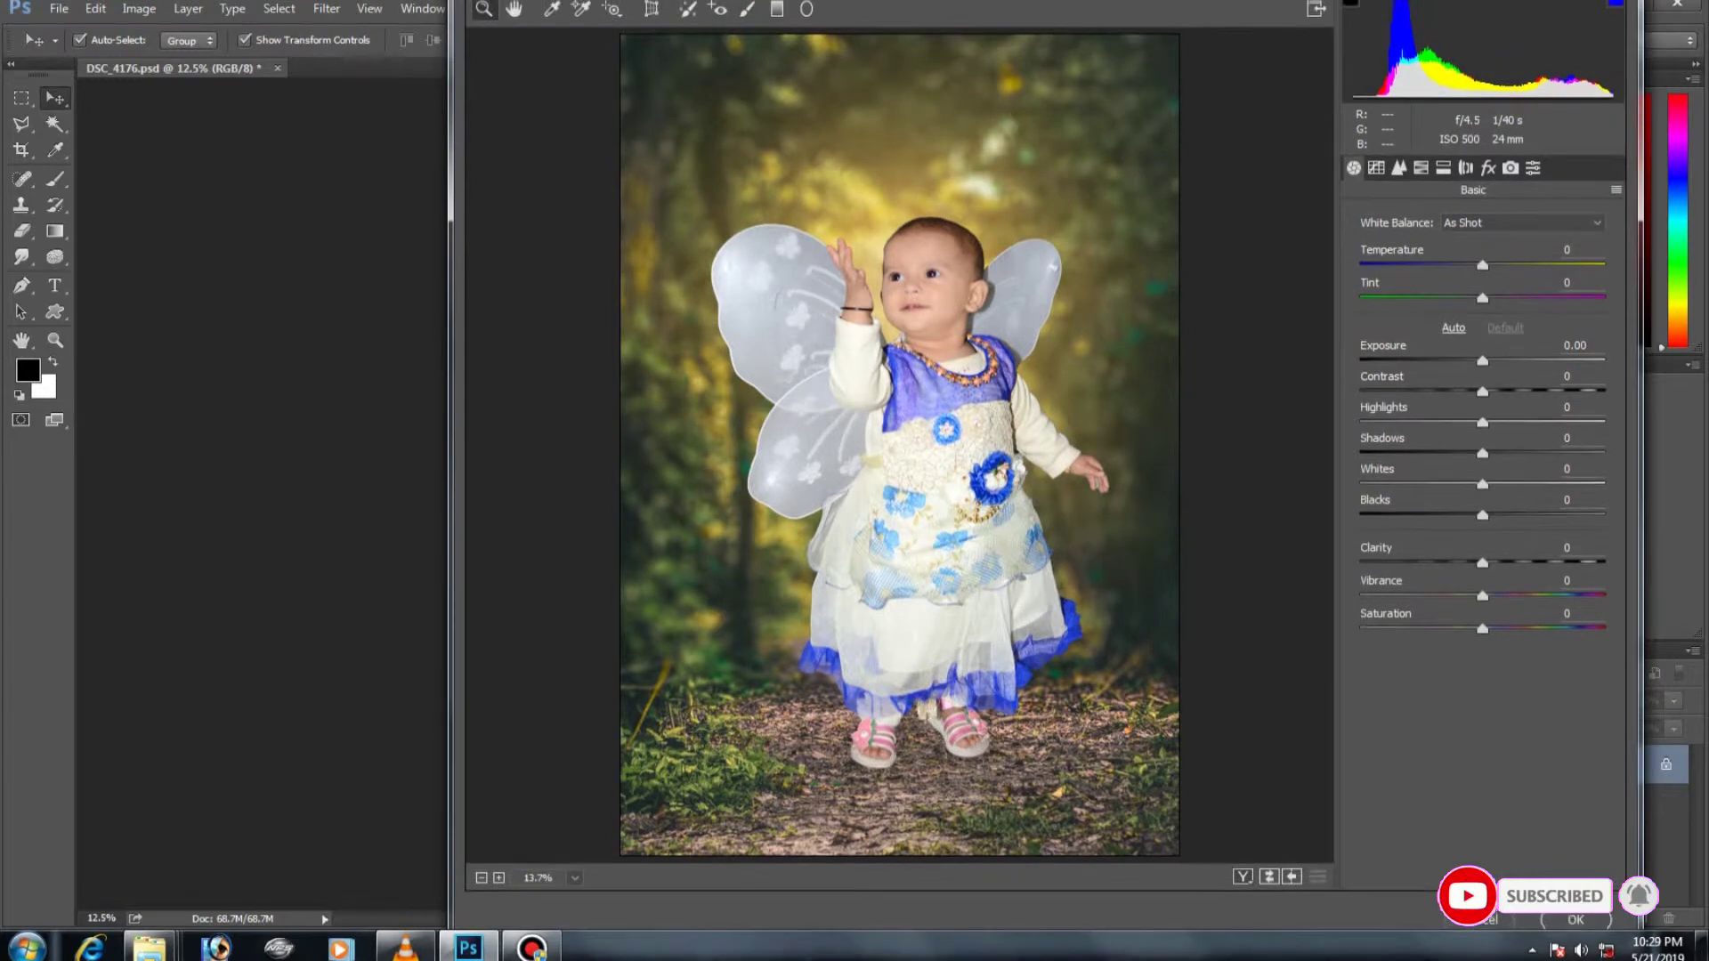
In Camera Raw, set Temperature -7, Exposure -0.15, Contrast +7, Shadows -13, Blacks -16, Clarity +8
key(Down)
key(Down)
key(Down)
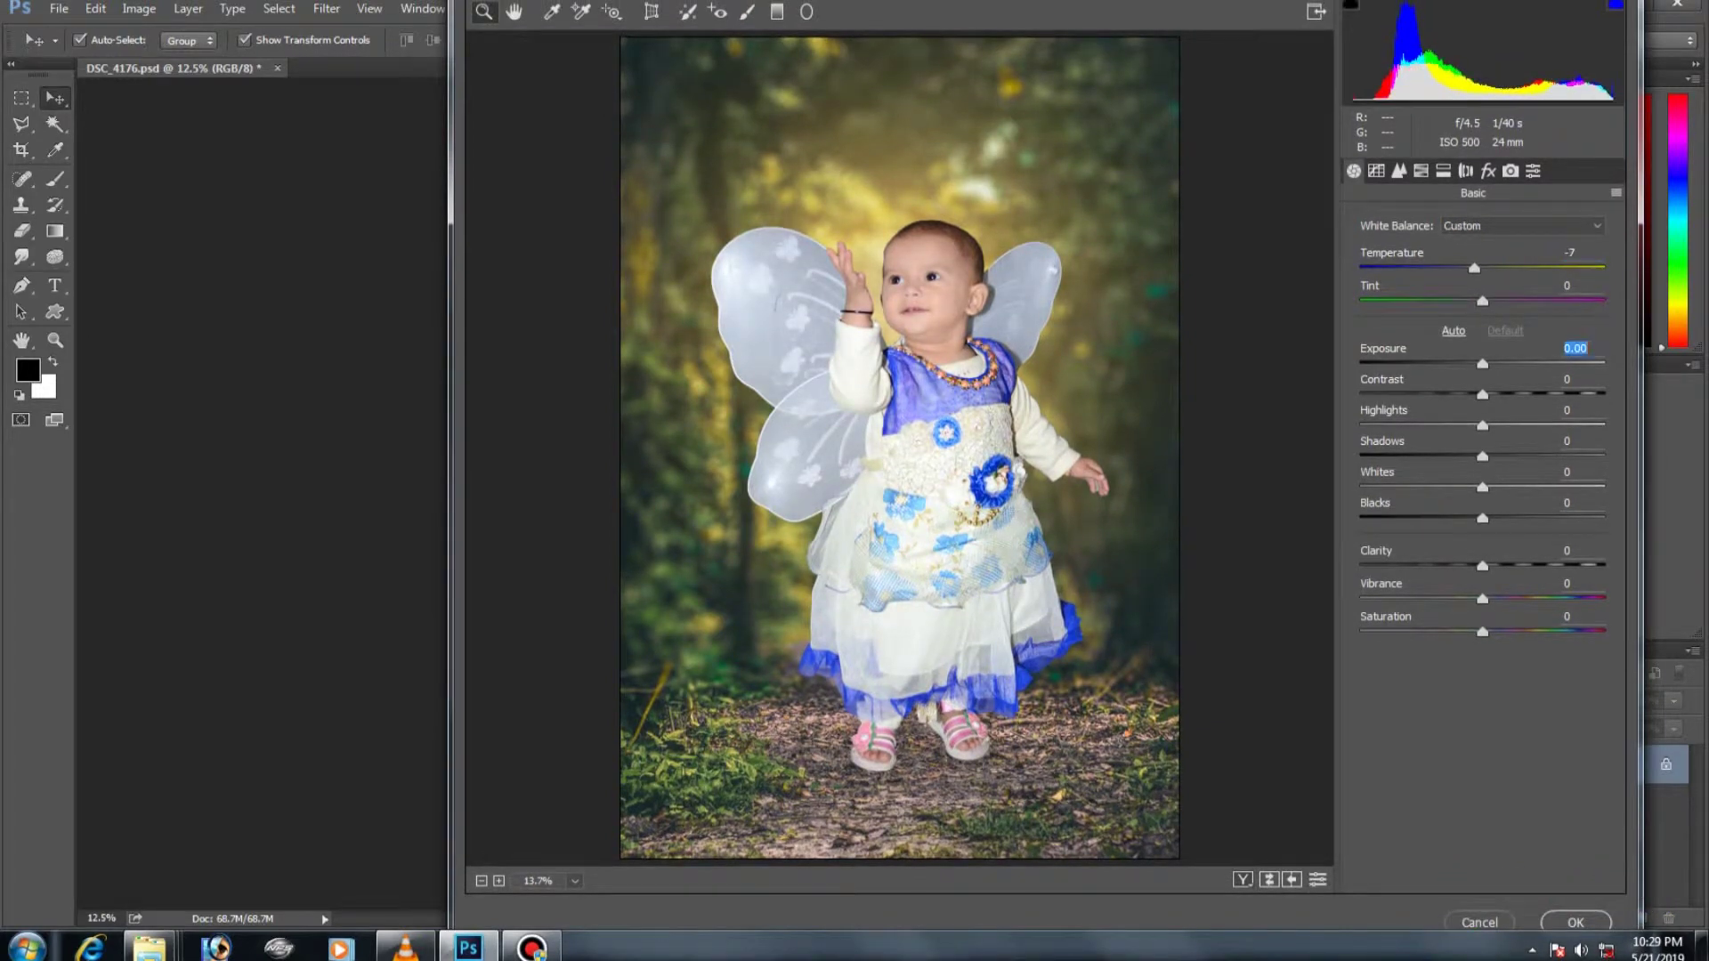
key(Down)
key(Down)
key(Down)
key(Up)
key(Tab)
key(Tab)
key(Tab)
key(shift+Down)
key(shift+Down)
key(shift+Down)
key(Down)
key(Down)
key(Down)
key(shift+Up)
key(shift+Up)
key(shift+Up)
key(Up)
key(Up)
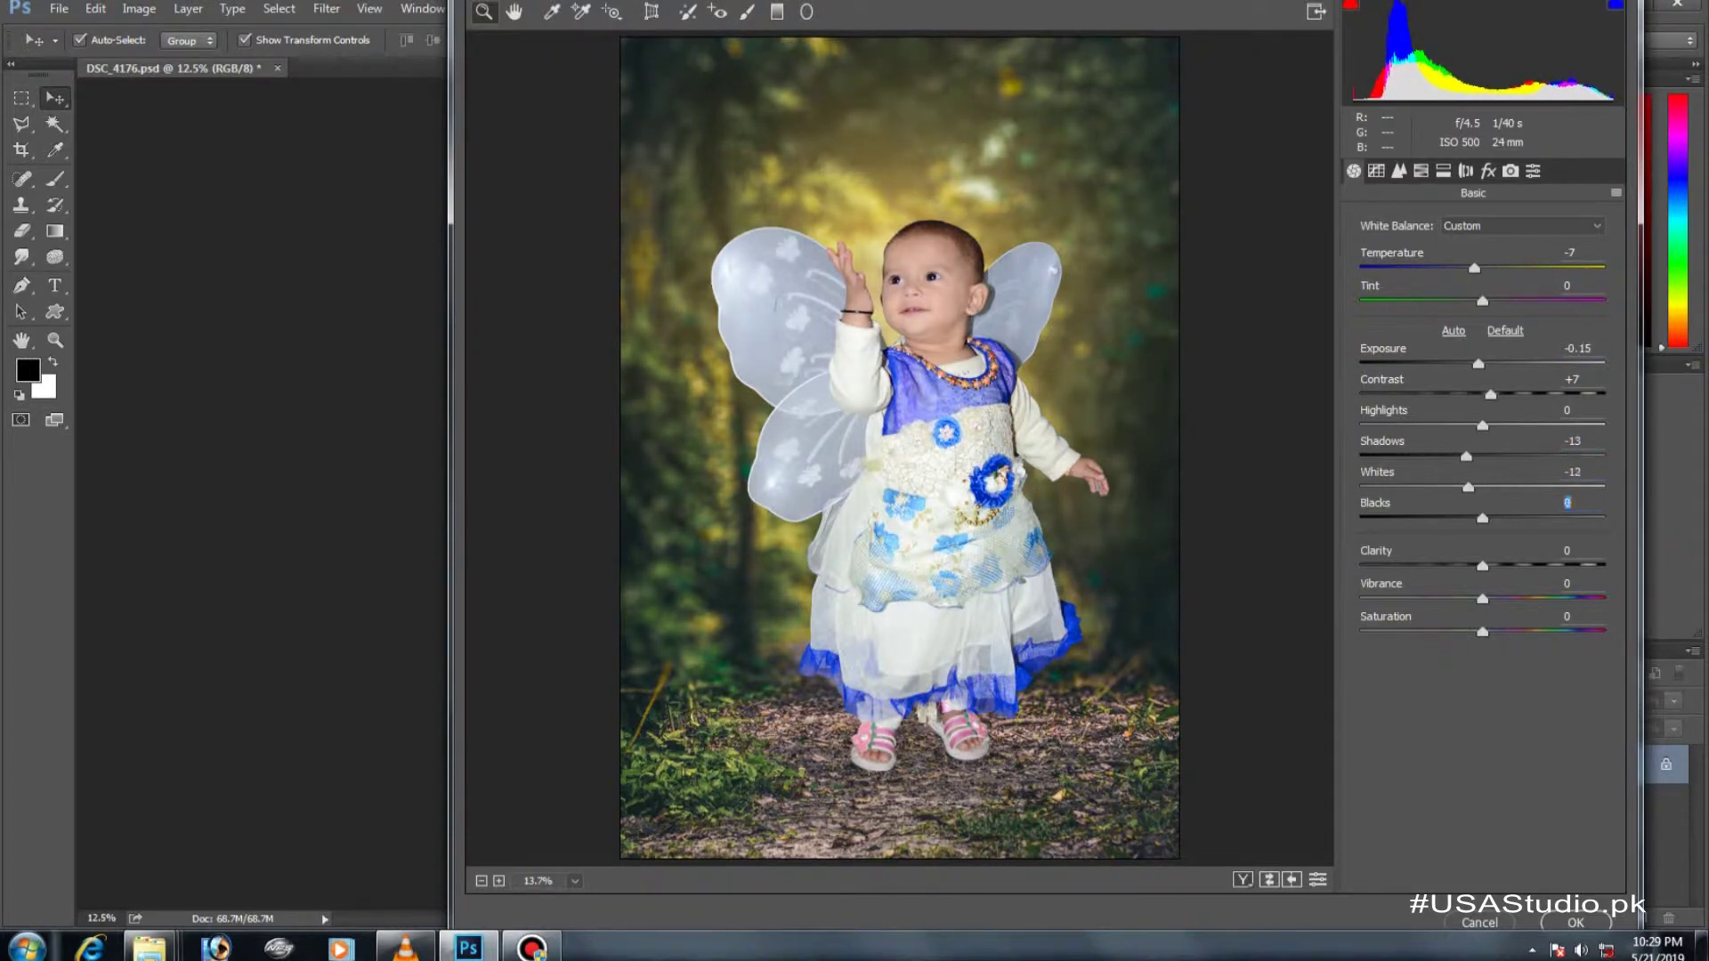
key(shift+Down)
key(Down)
key(Down)
key(Down)
key(Tab)
key(Up)
key(Up)
key(Up)
key(Up)
key(Up)
key(Up)
key(Up)
key(Up)
key(Tab)
key(Tab)
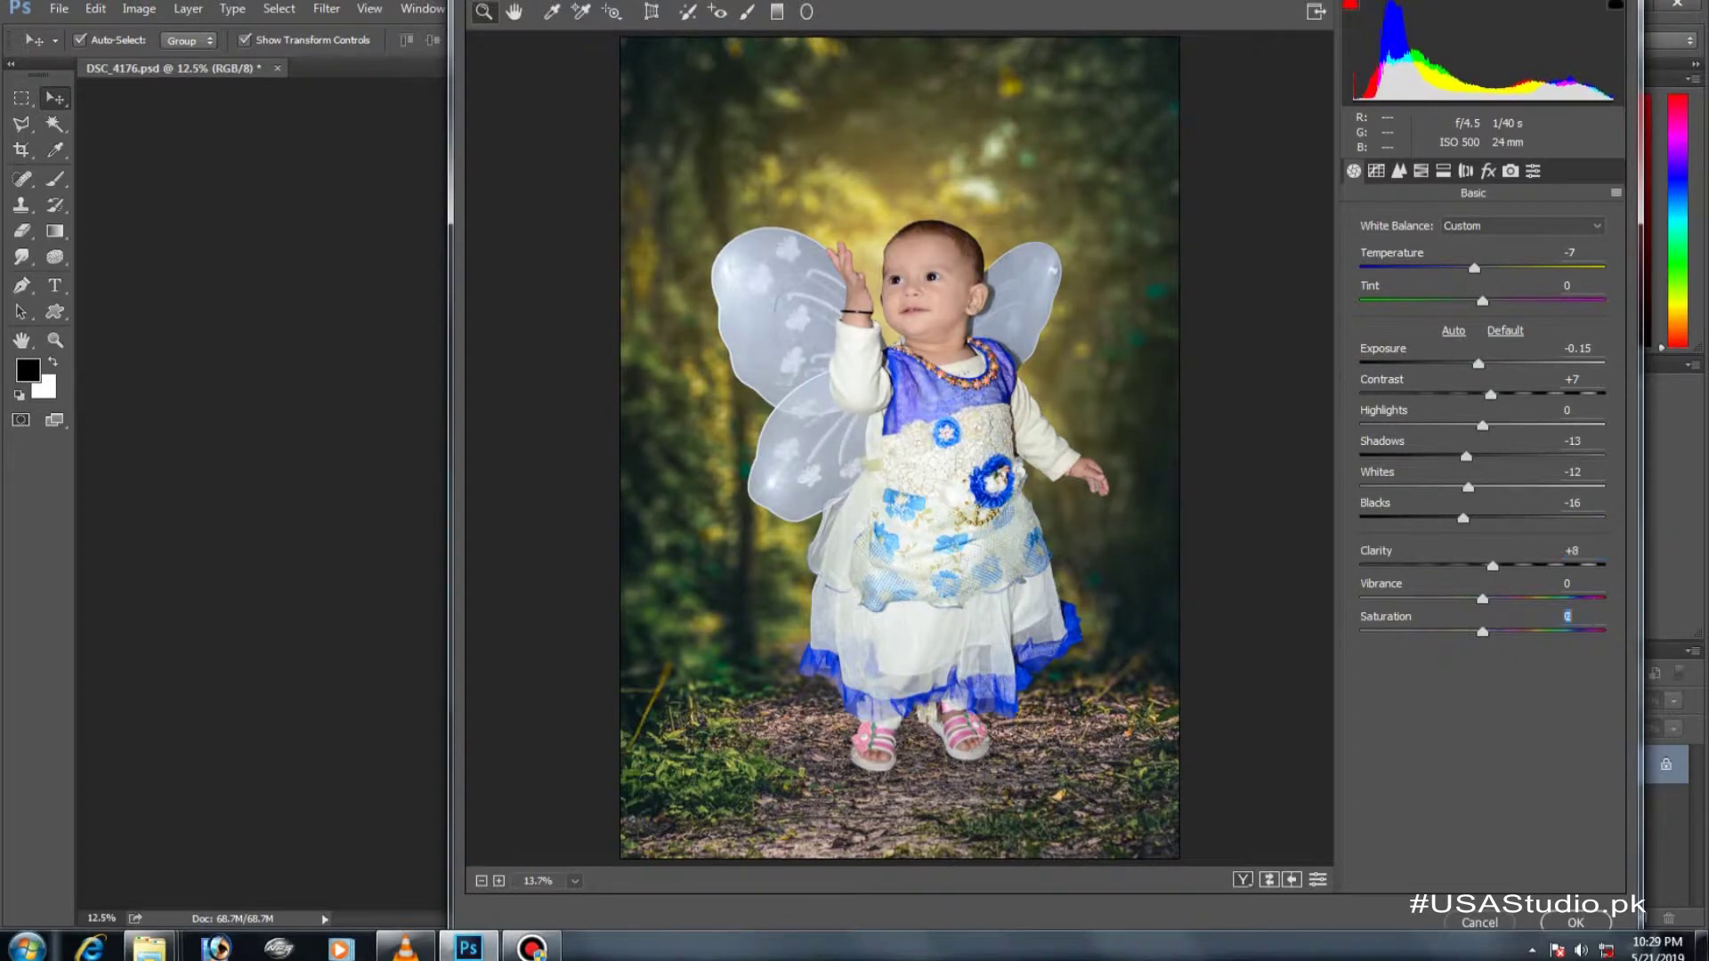
Boost the HSL saturation of the greens, yellows and blues
key(ctrl+alt+4)
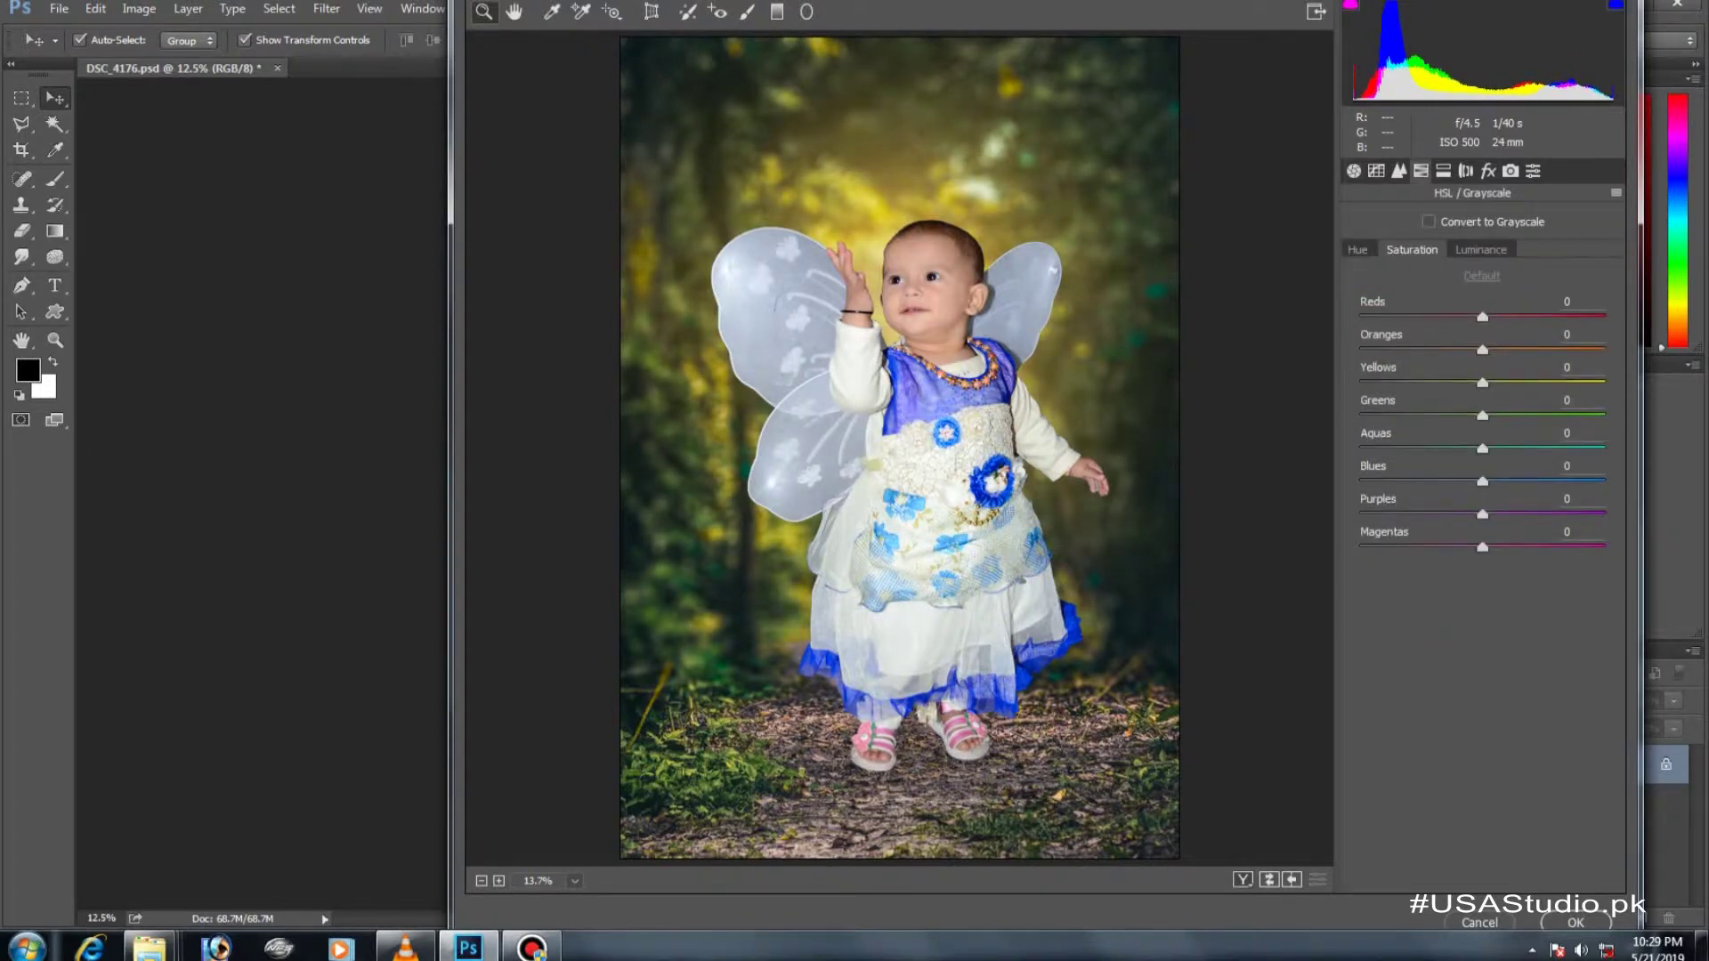
key(shift+Down)
key(Down)
key(Down)
key(shift+Tab)
key(shift+Up)
key(shift+Up)
key(shift+Up)
key(Up)
key(Up)
key(Up)
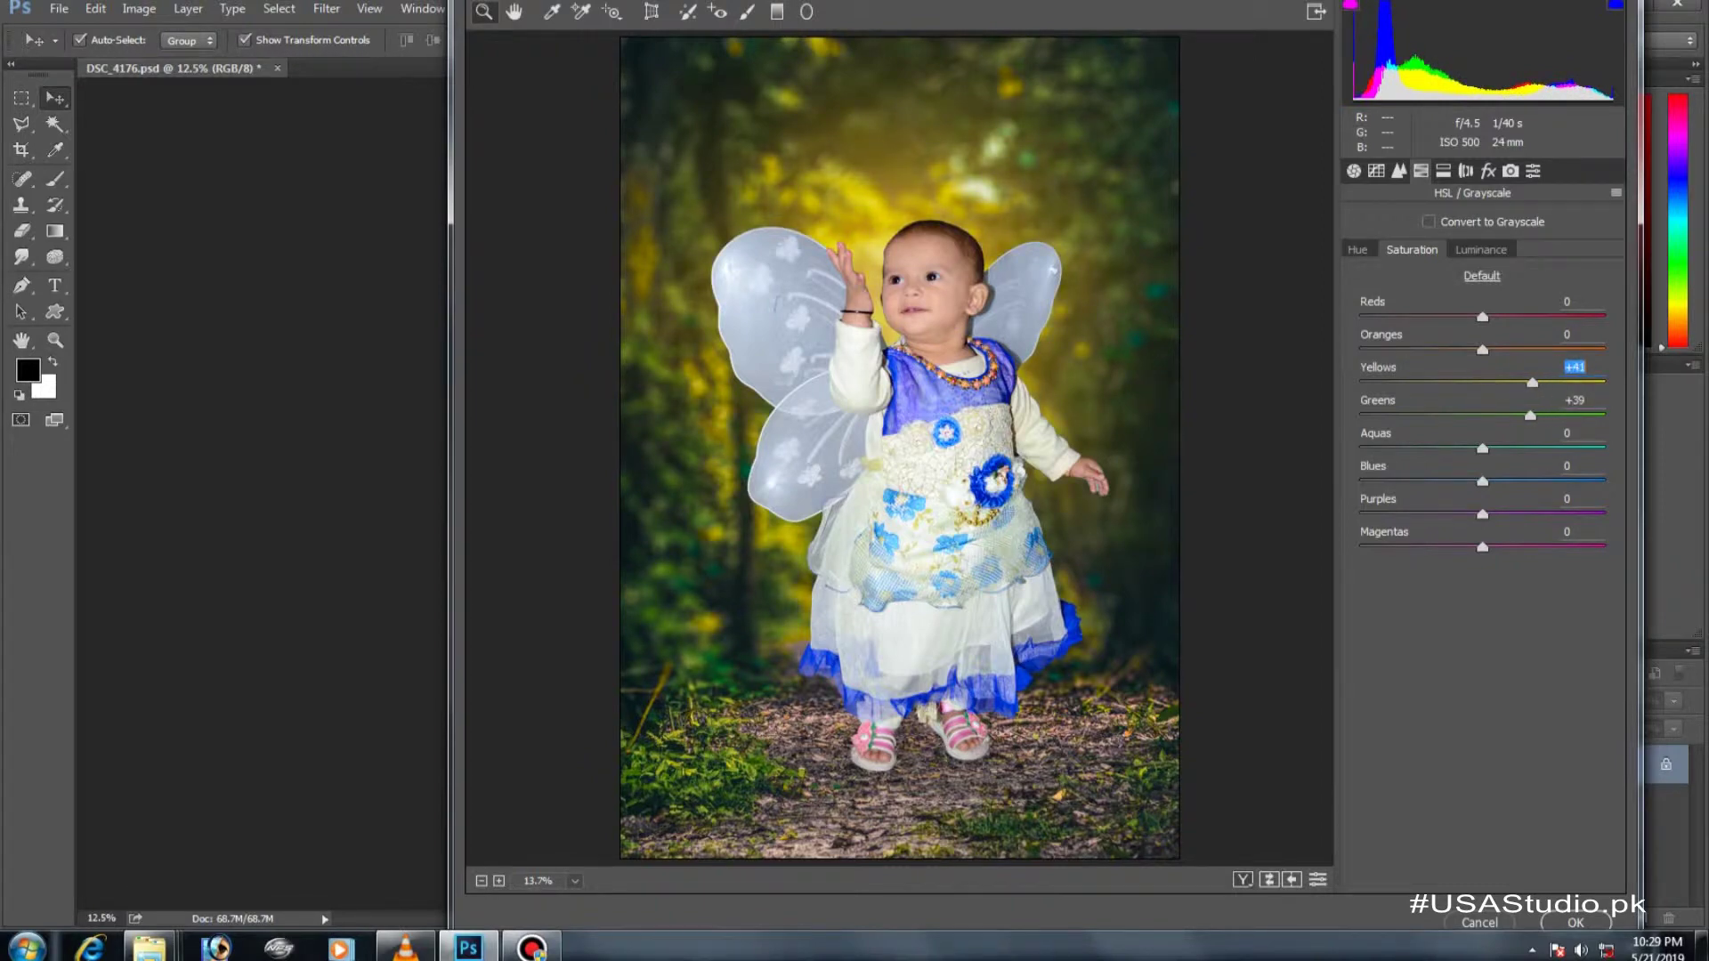
key(Tab)
key(Tab)
key(Tab)
key(shift+Up)
key(shift+Up)
key(shift+Up)
key(Up)
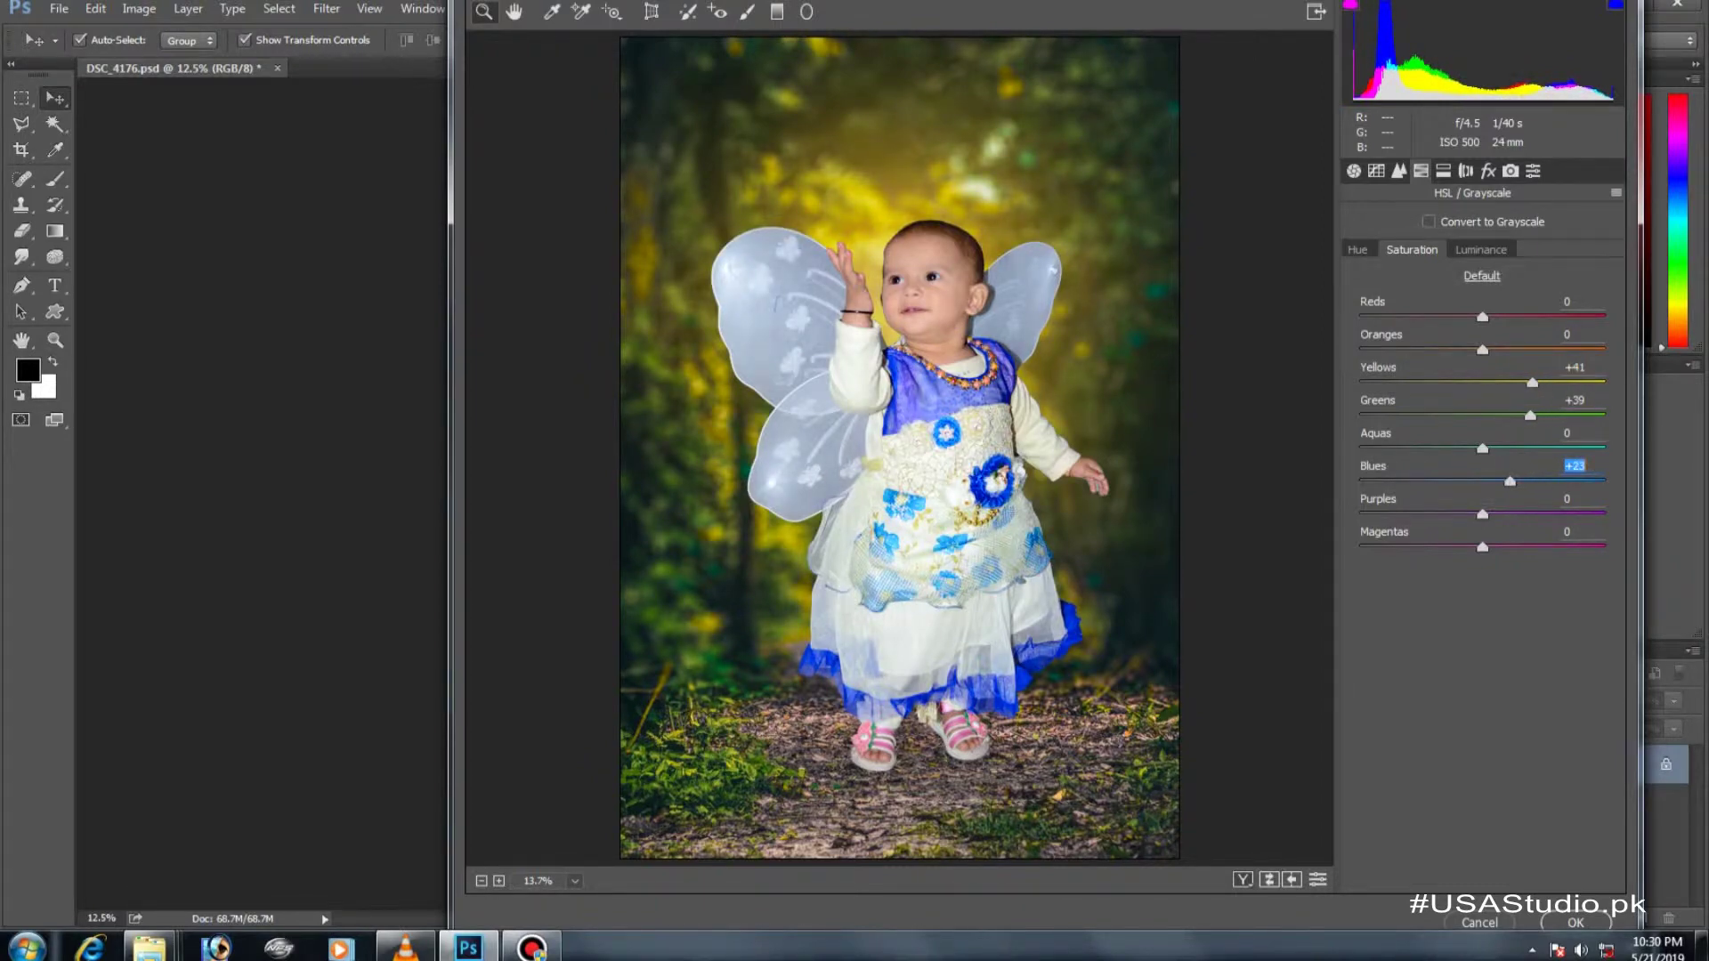
Shift the HSL hue of the greens and yellows, then apply the Camera Raw grade
click(1357, 249)
key(shift+Tab)
key(shift+Tab)
key(Up)
key(Up)
key(Up)
key(shift+Tab)
key(shift+Down)
key(shift+Up)
key(Return)
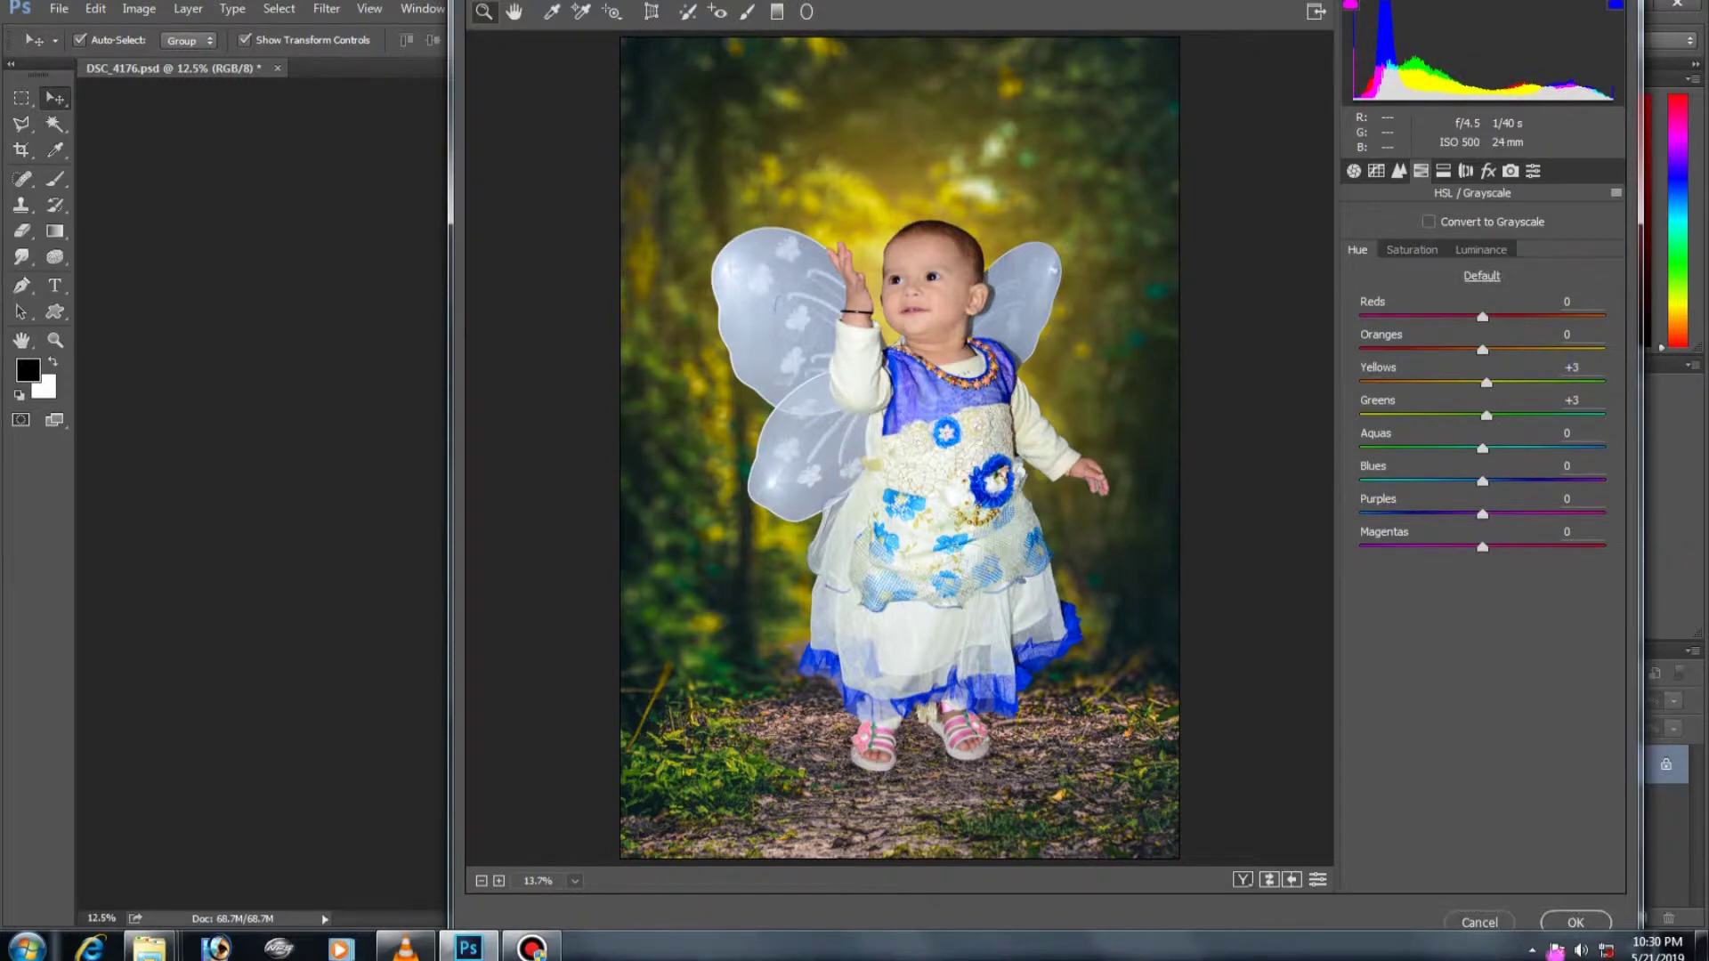
key(ctrl+plus)
key(ctrl+plus)
key(ctrl+plus)
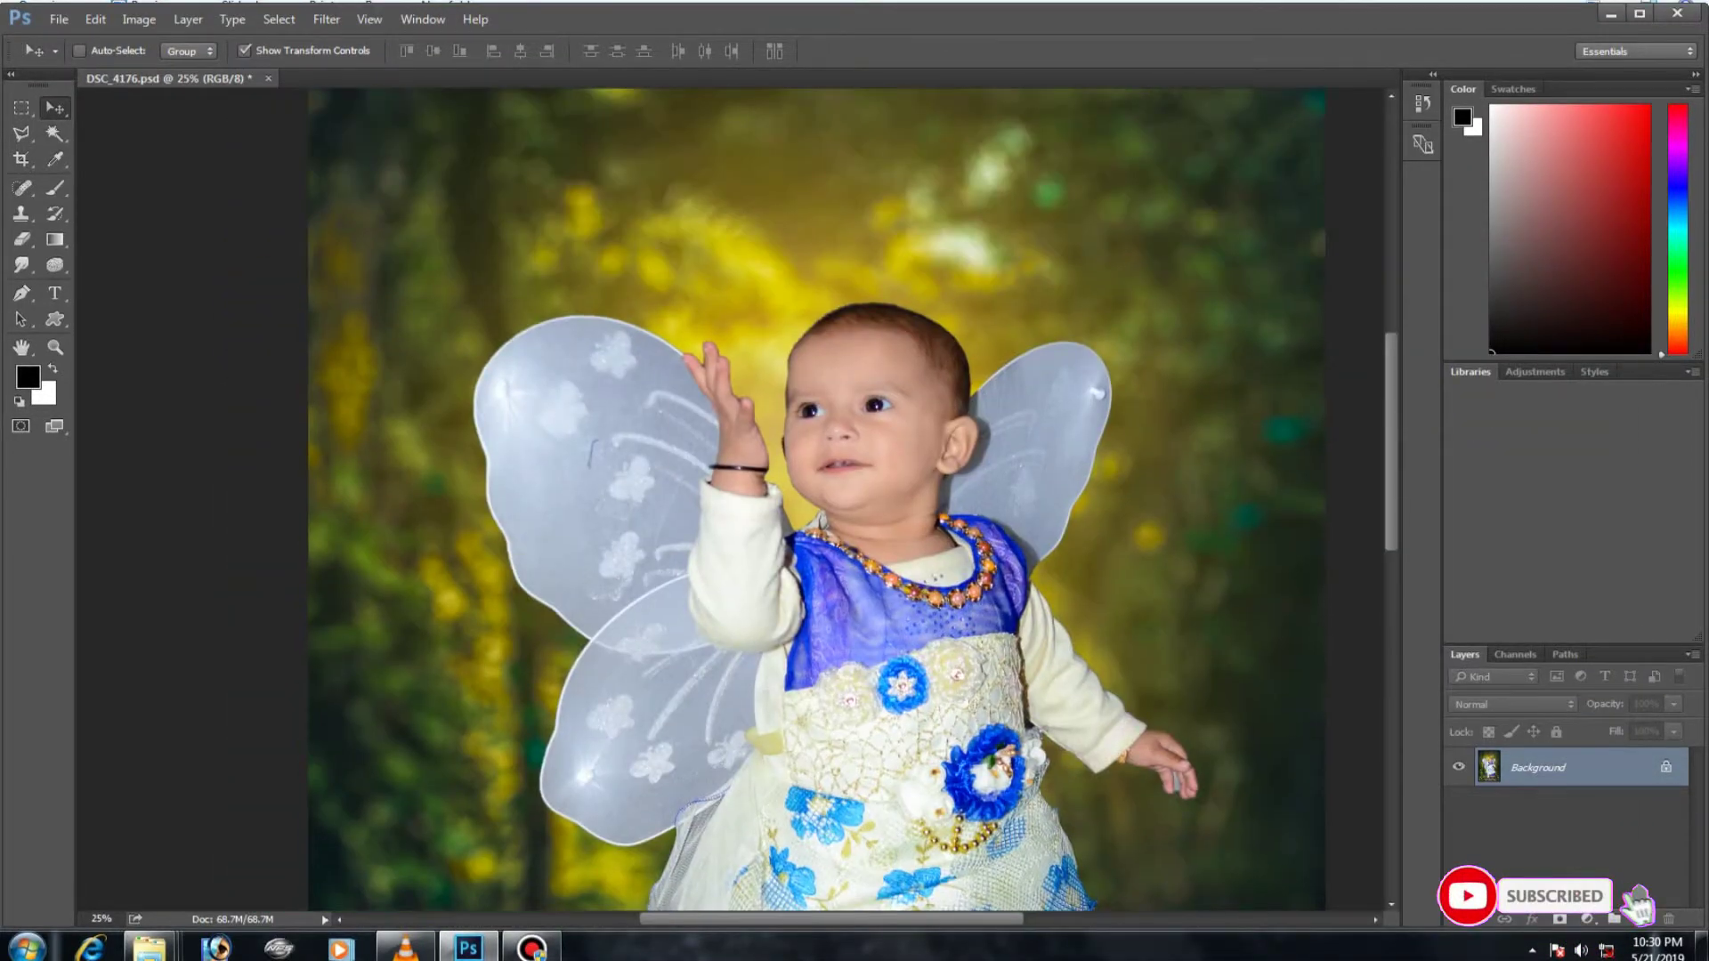
Lasso the leftover fringe along the child's cheek and feather the selection
key(ctrl+0)
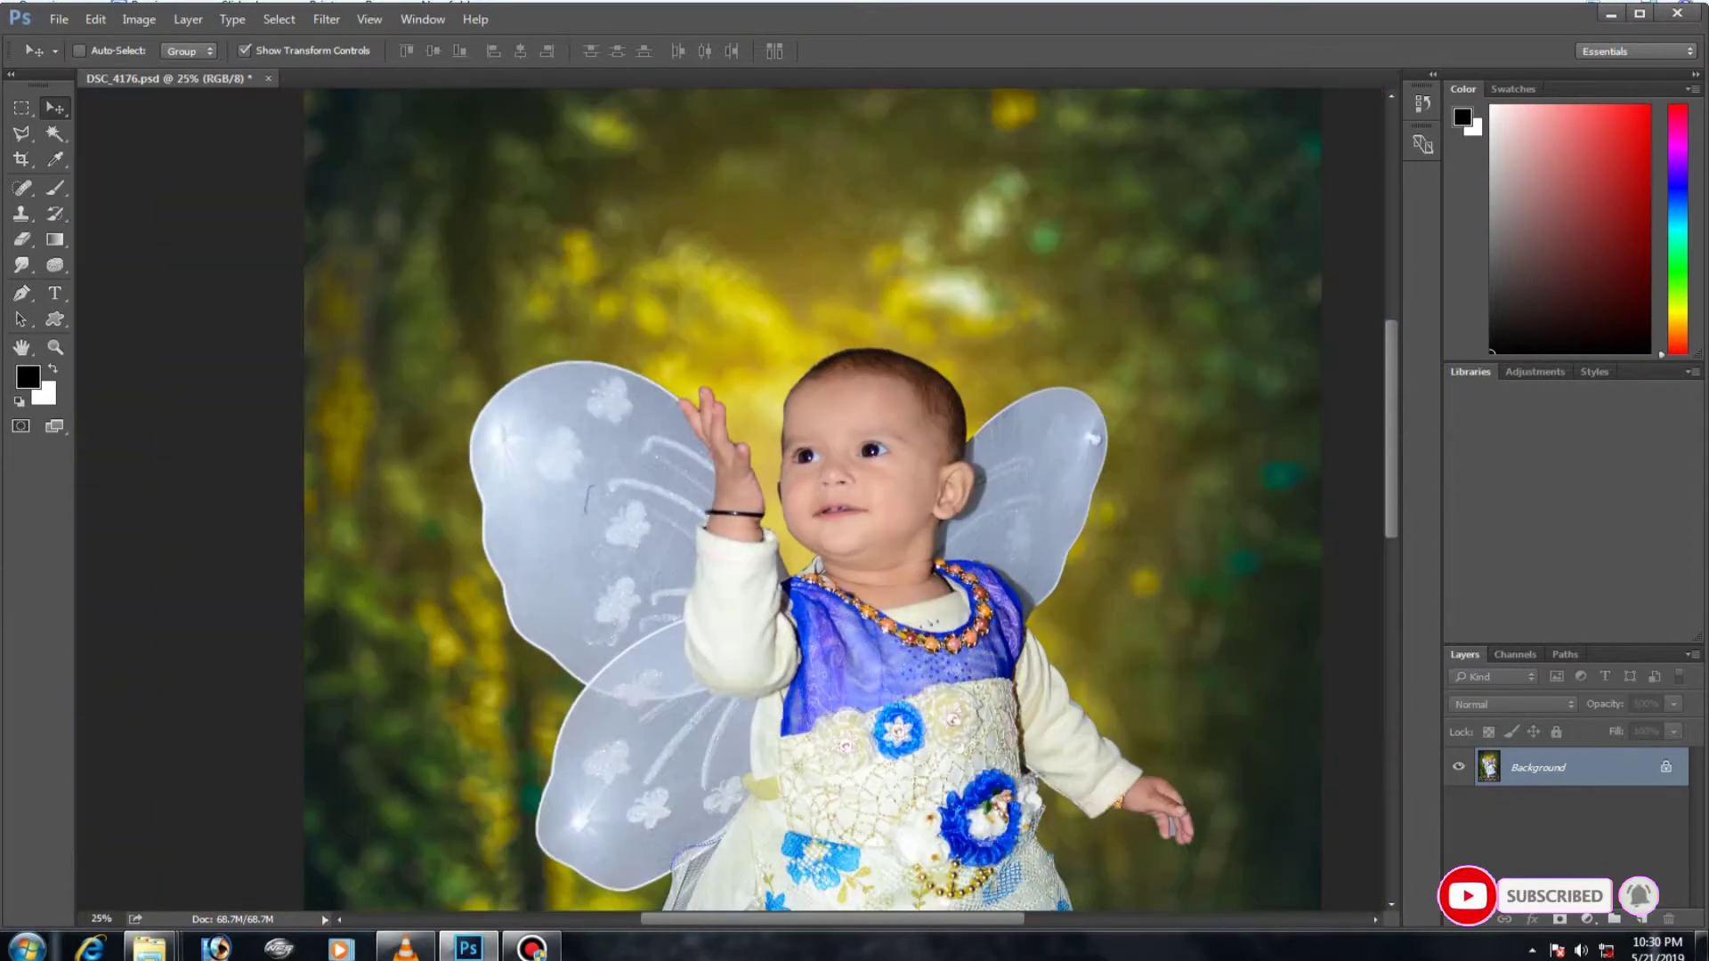
key(ctrl+plus)
key(ctrl+plus)
key(ctrl+plus)
key(s)
key(ctrl+plus)
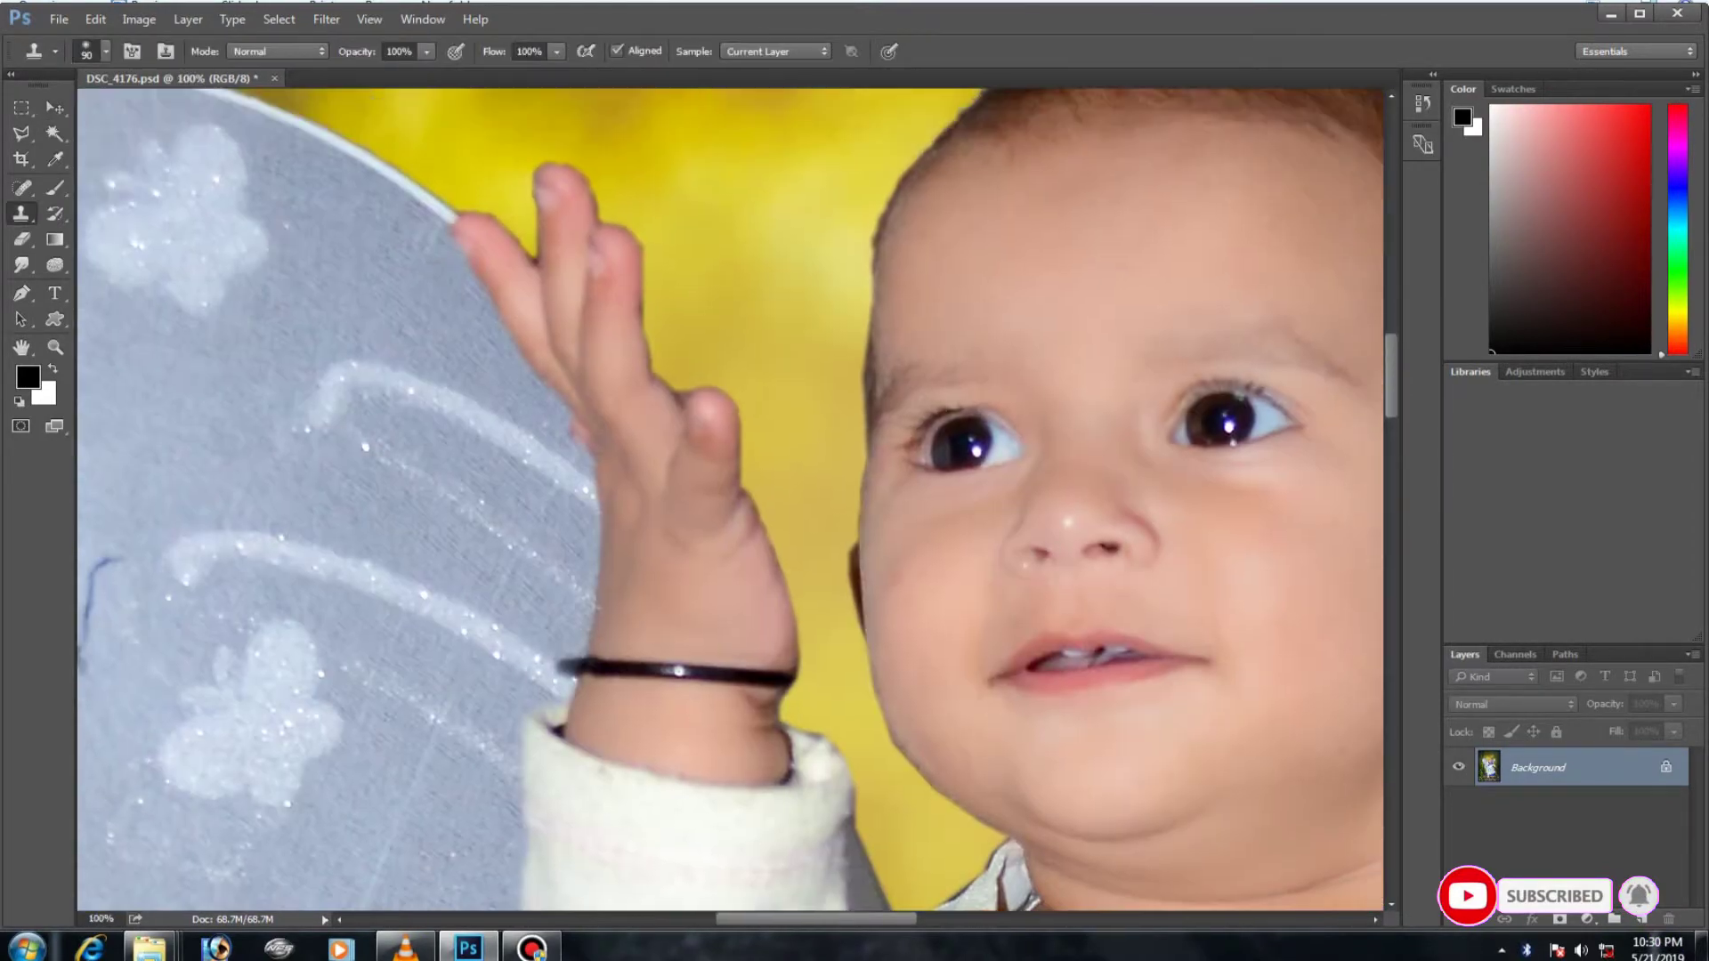
key(l)
click(834, 634)
click(812, 525)
click(857, 471)
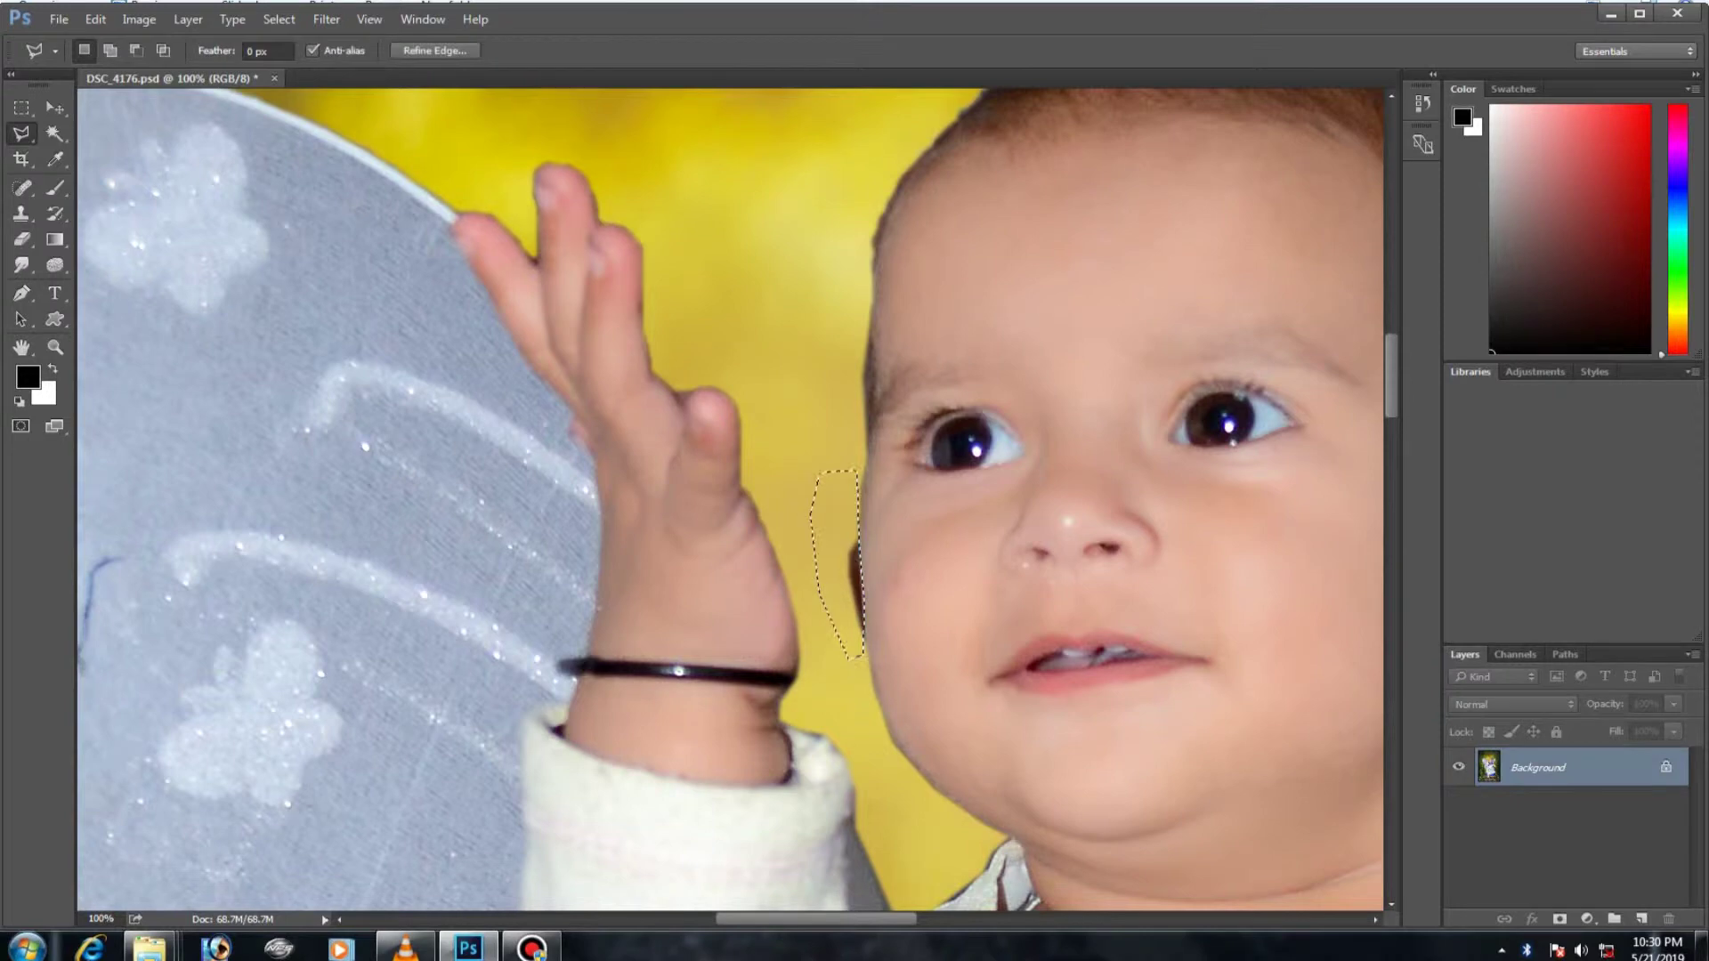
key(shift+F6)
key(Return)
Clone background over the cheek fringe, deselect, touch up with Smudge, and check the whole image
key(s)
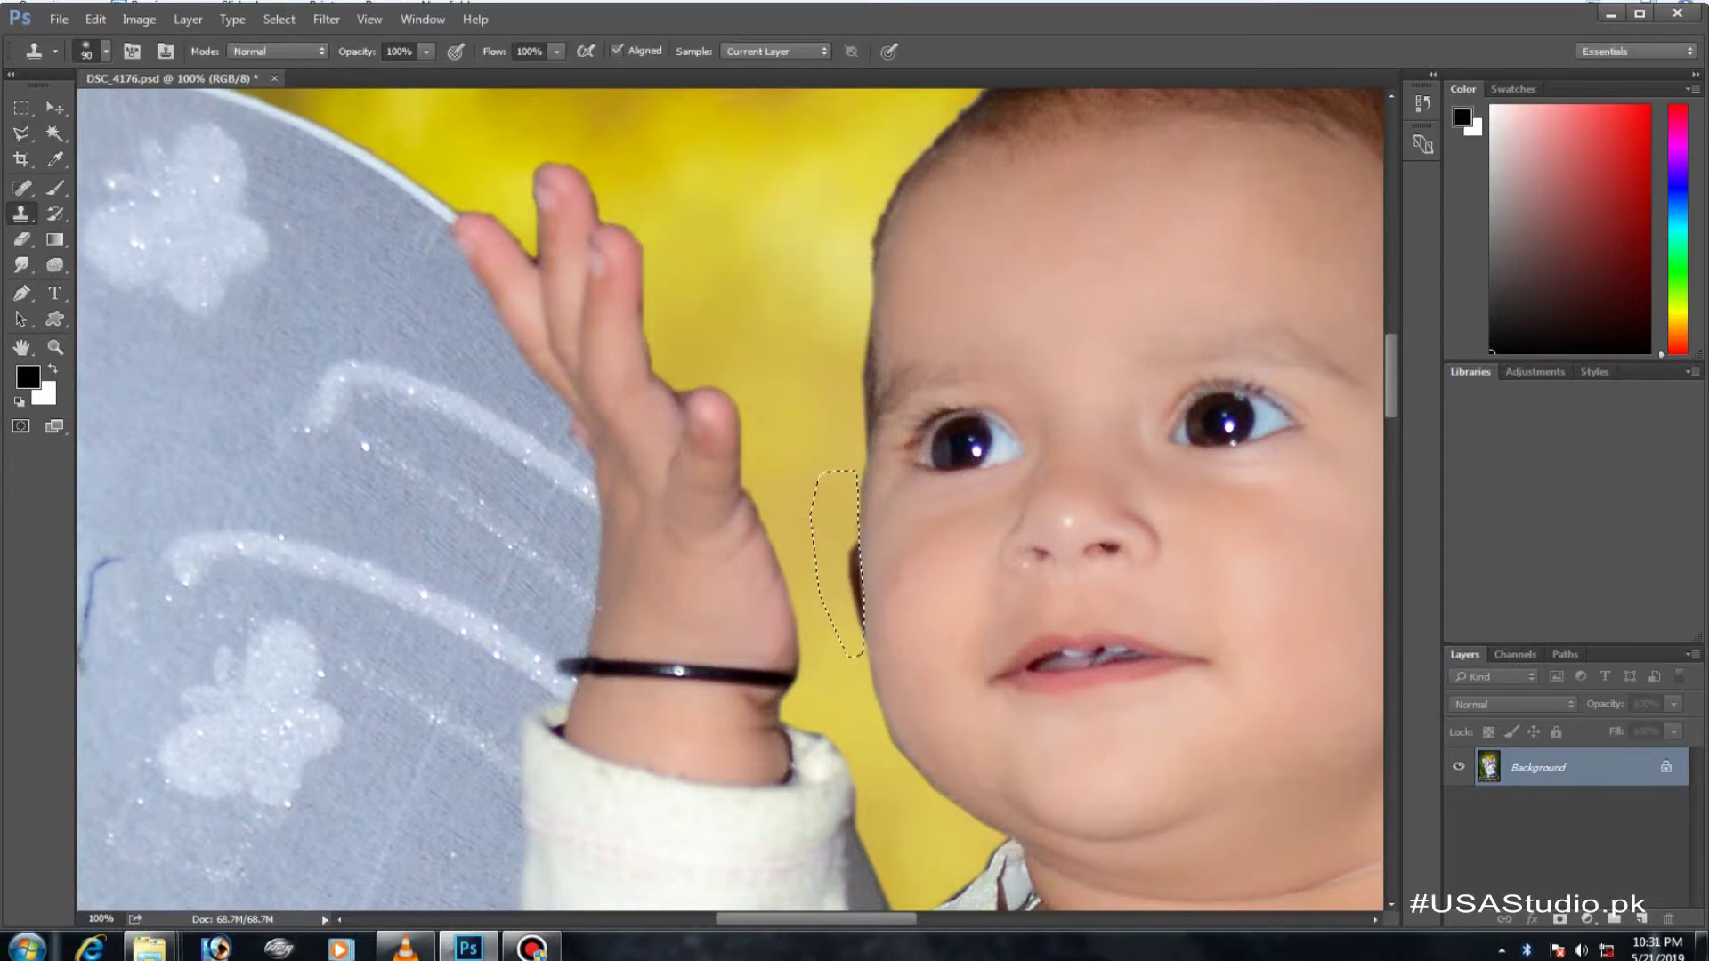
drag(846, 534, 850, 654)
key(ctrl+d)
key(ctrl+minus)
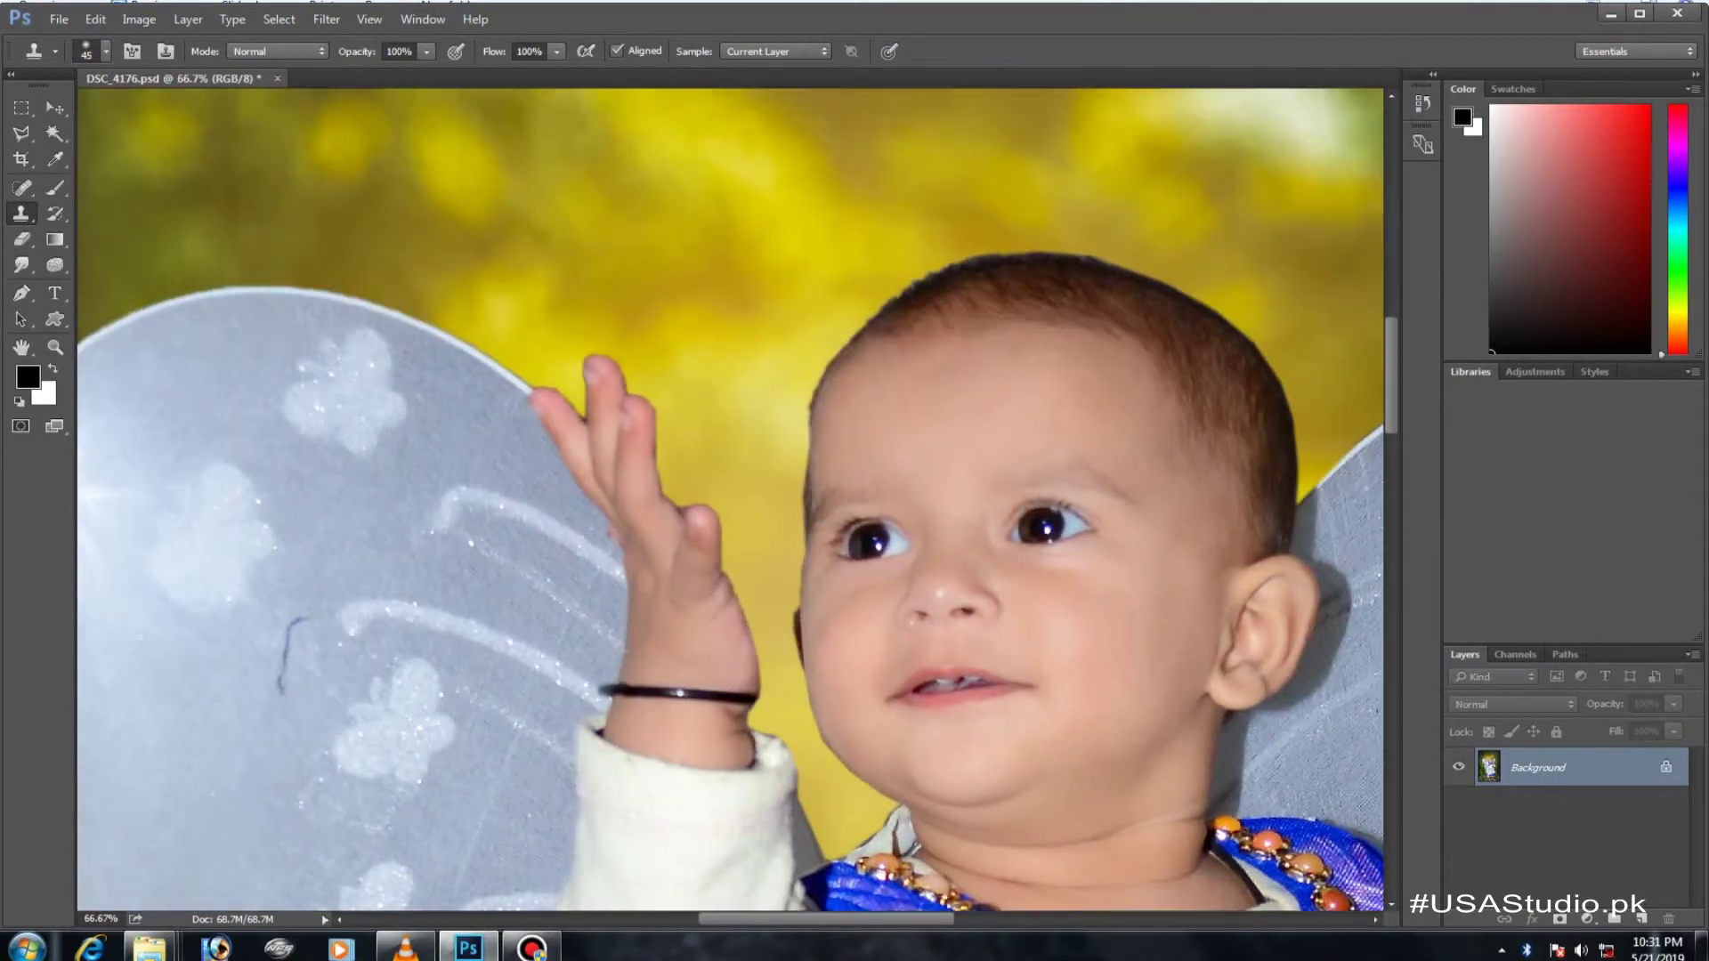
key(r)
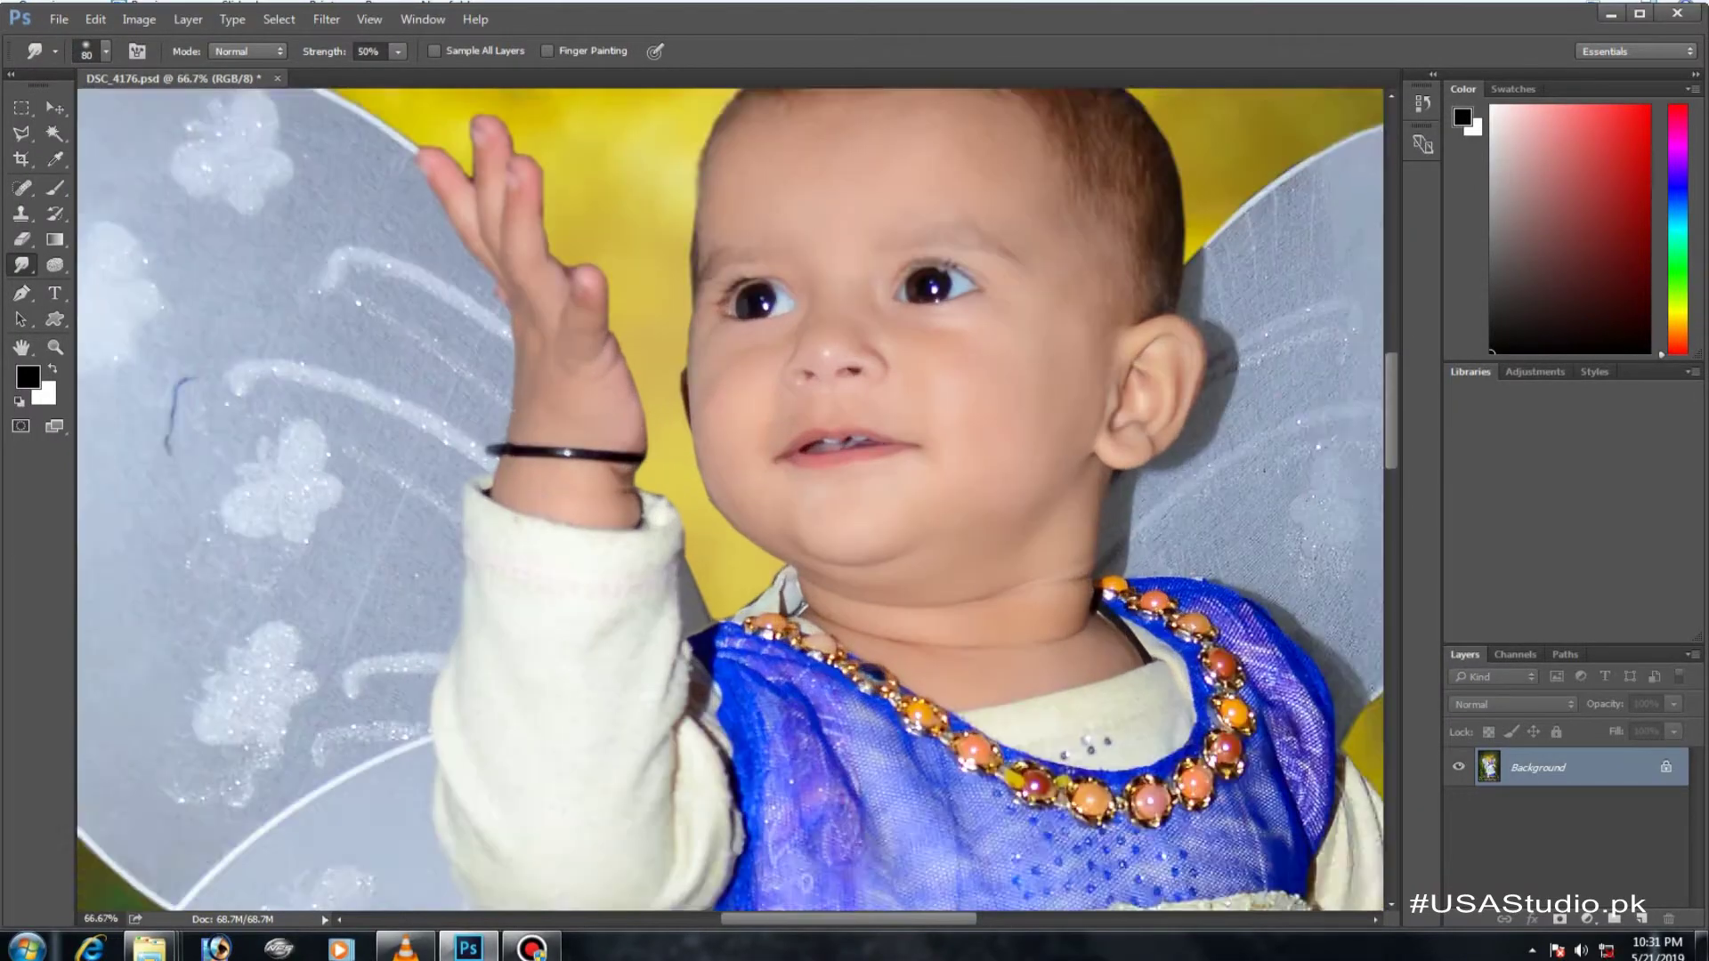
key(l)
key(ctrl+1)
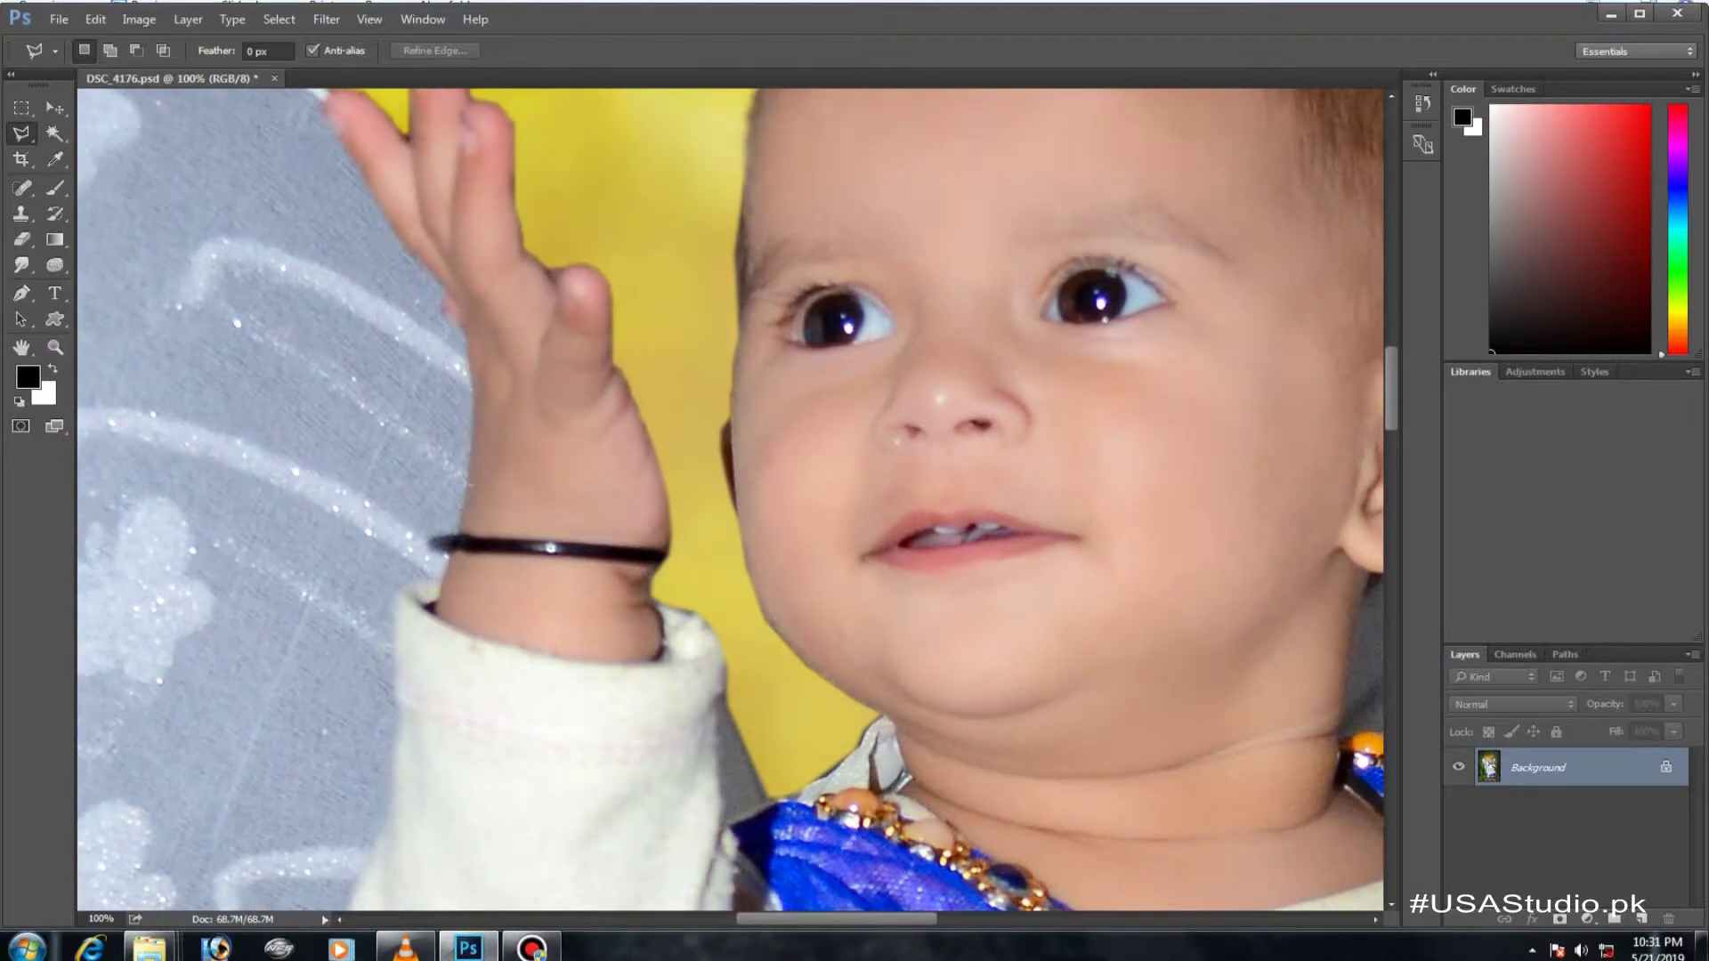
key(ctrl+minus)
key(ctrl+minus)
key(ctrl+minus)
key(ctrl+minus)
key(ctrl+minus)
key(ctrl+plus)
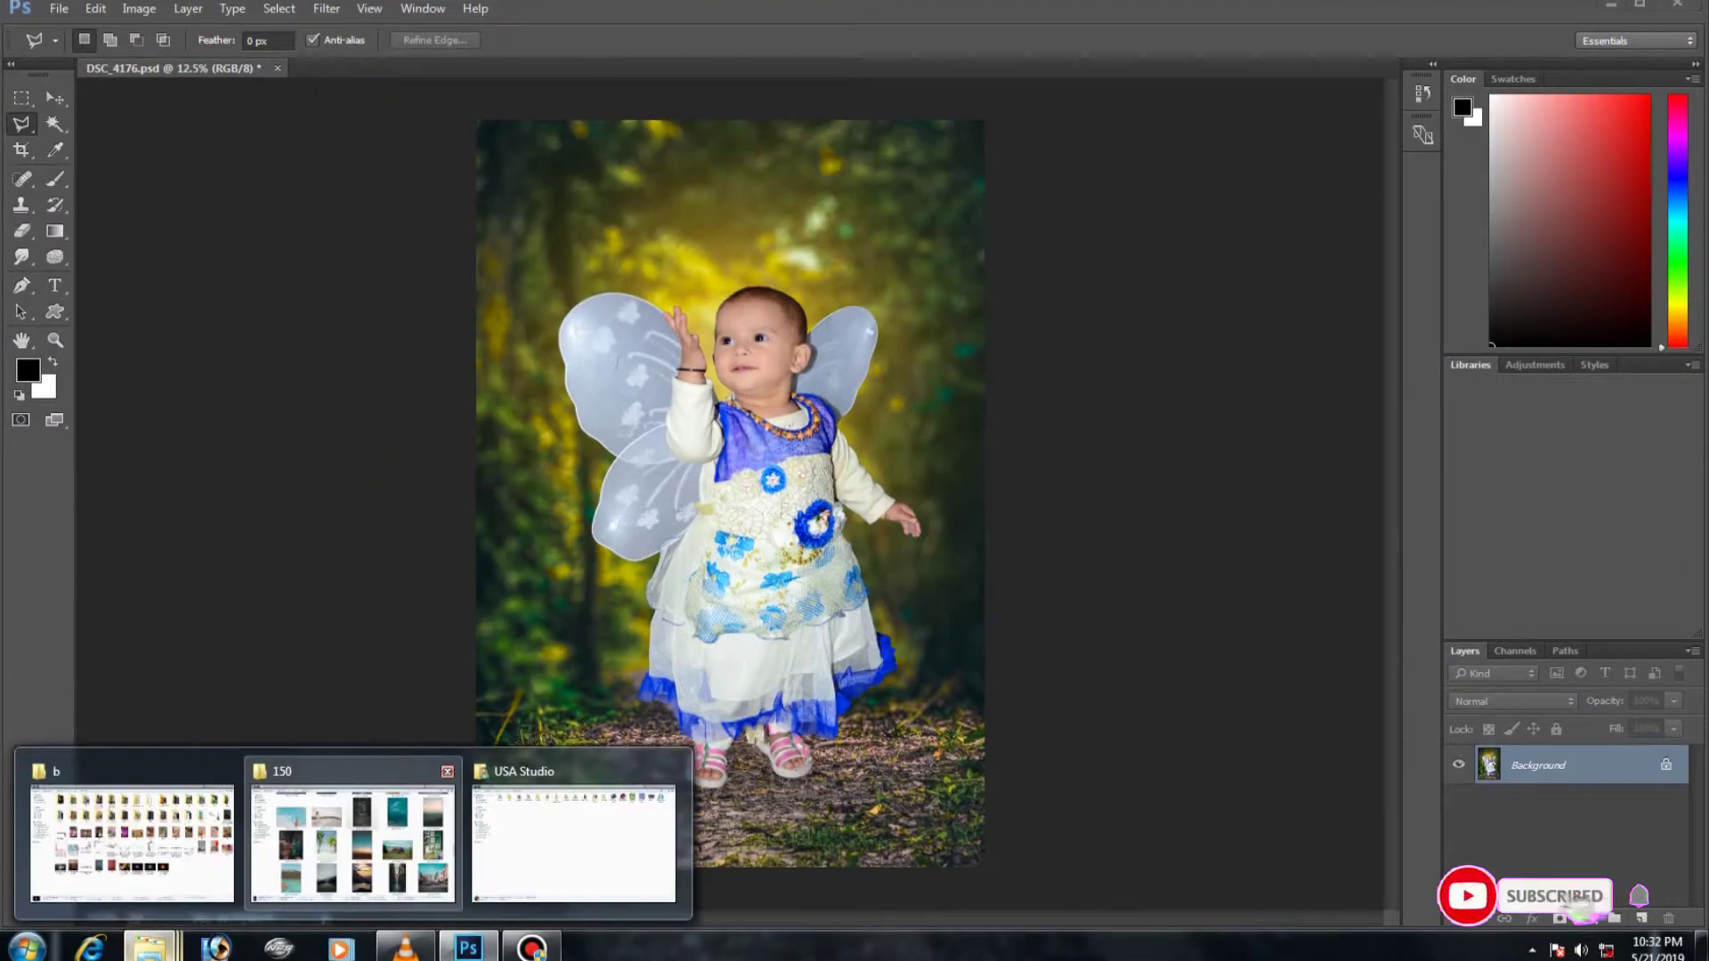
Browse in Explorer to the New Volume (G:) drive and its picture subfolders
click(133, 833)
click(574, 832)
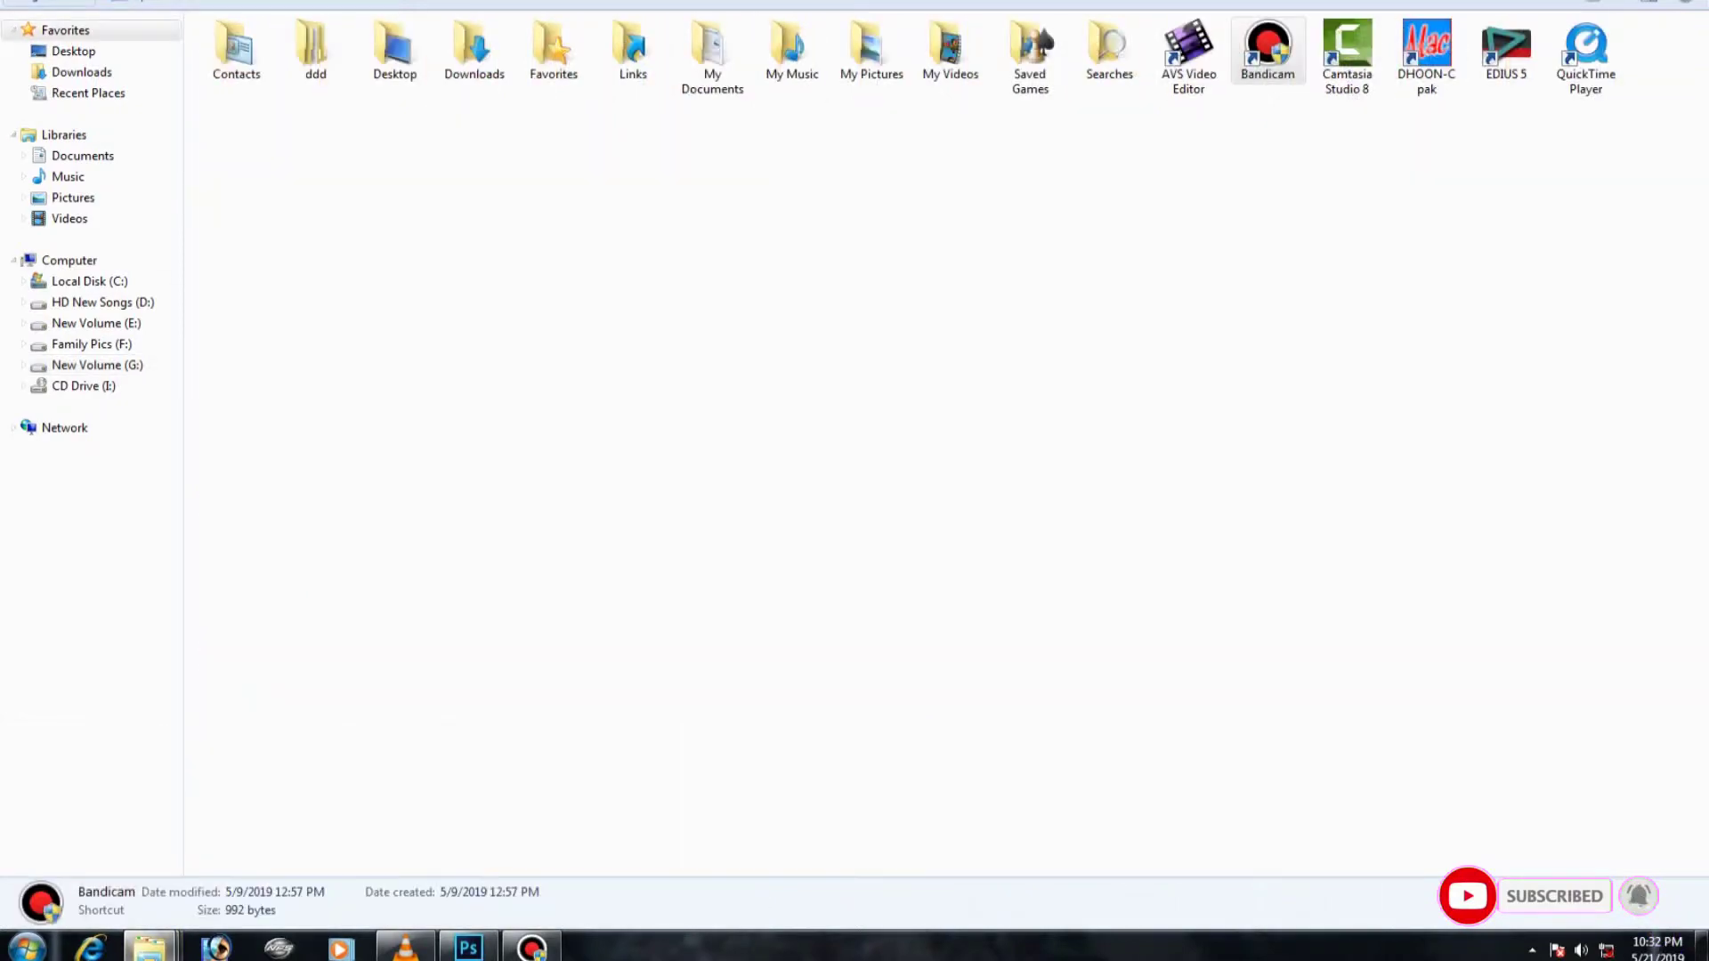
click(97, 365)
double_click(252, 62)
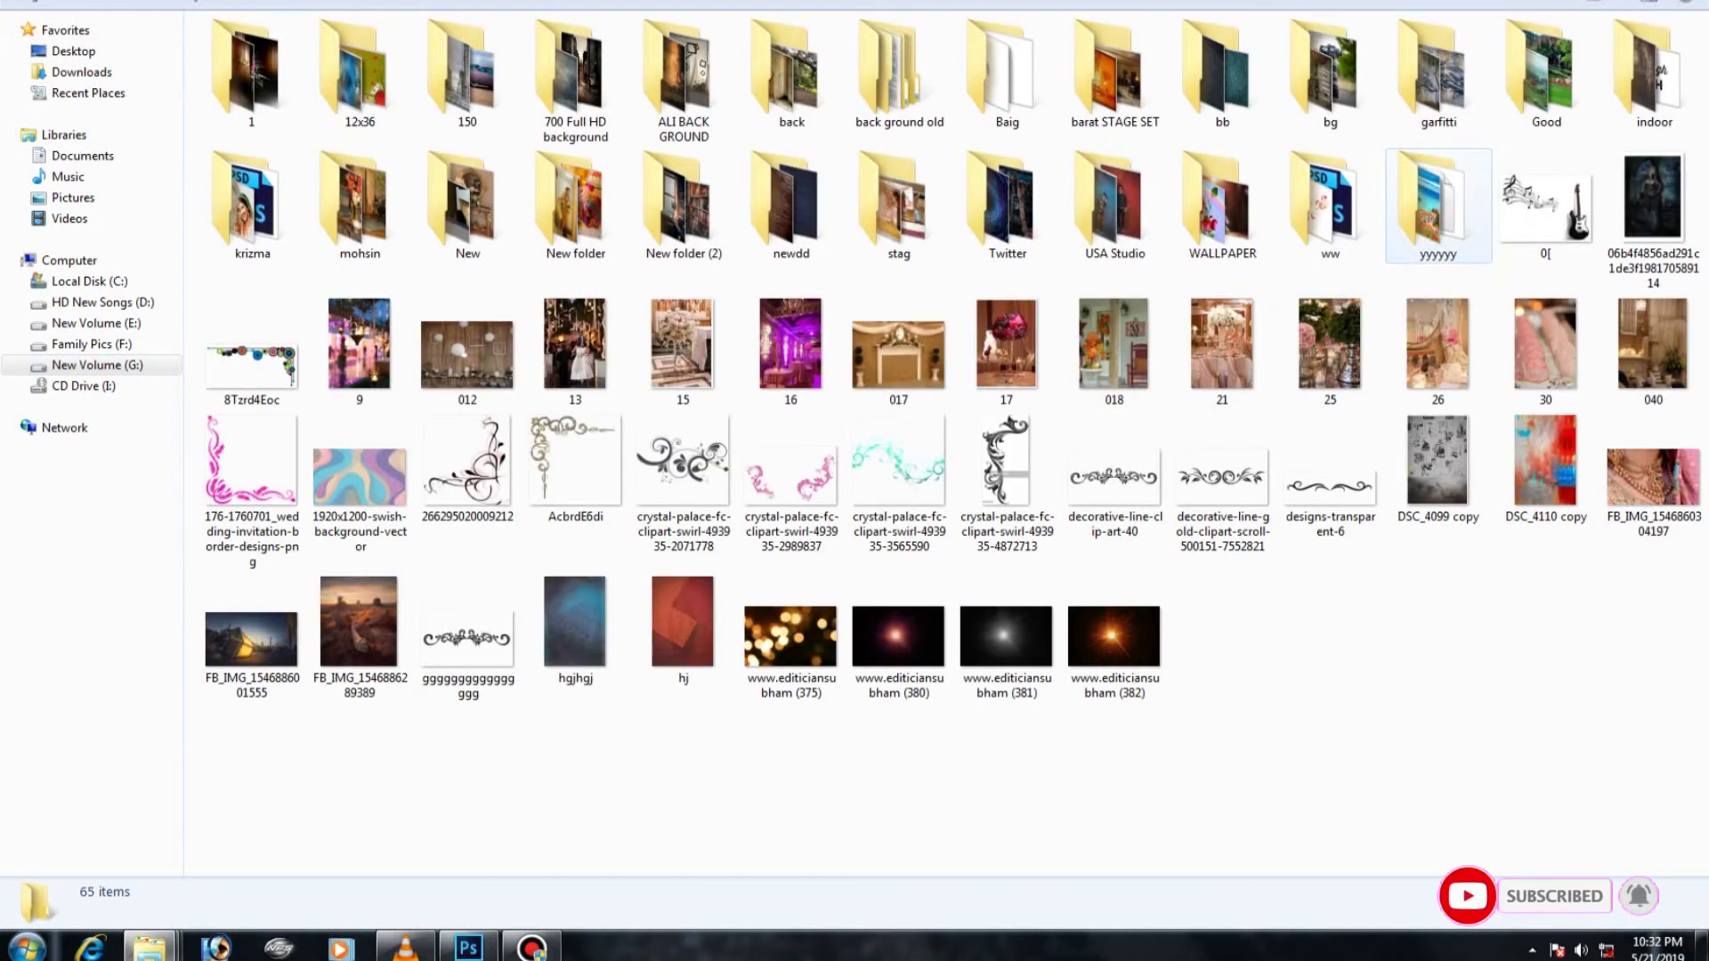
double_click(1218, 135)
Open the folder of 53 cut-out images and try placing the yellow butterfly, dismissing the placement error
key(BackSpace)
double_click(1434, 223)
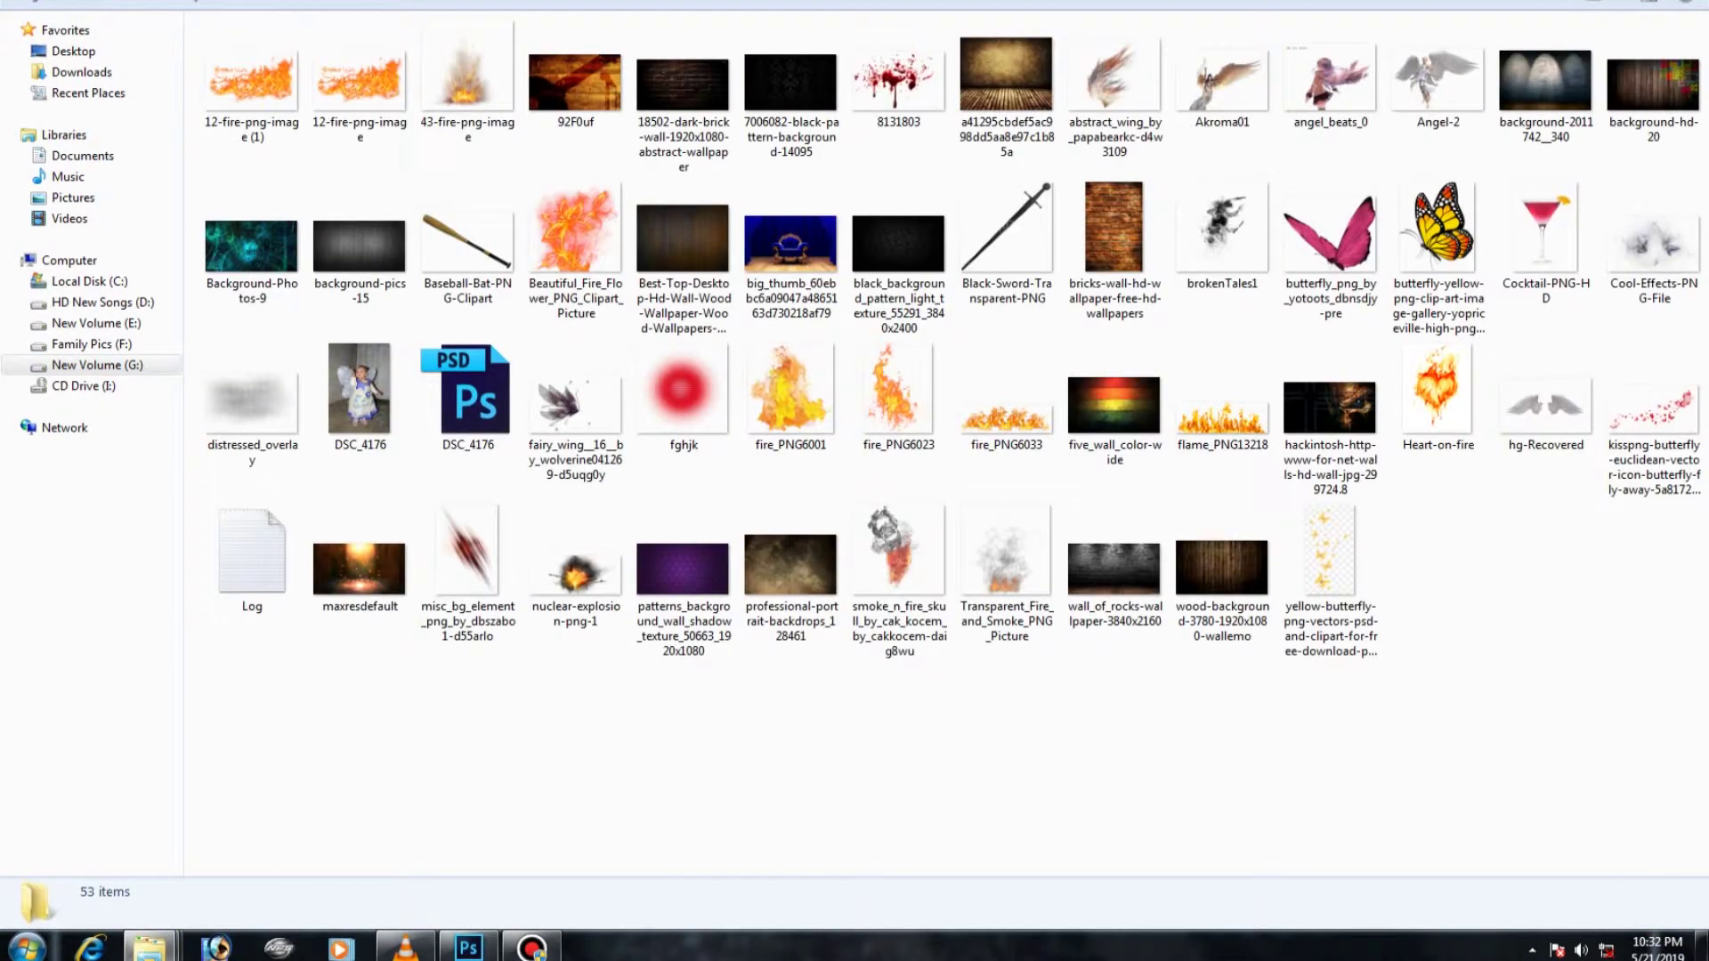
drag(1329, 551, 623, 756)
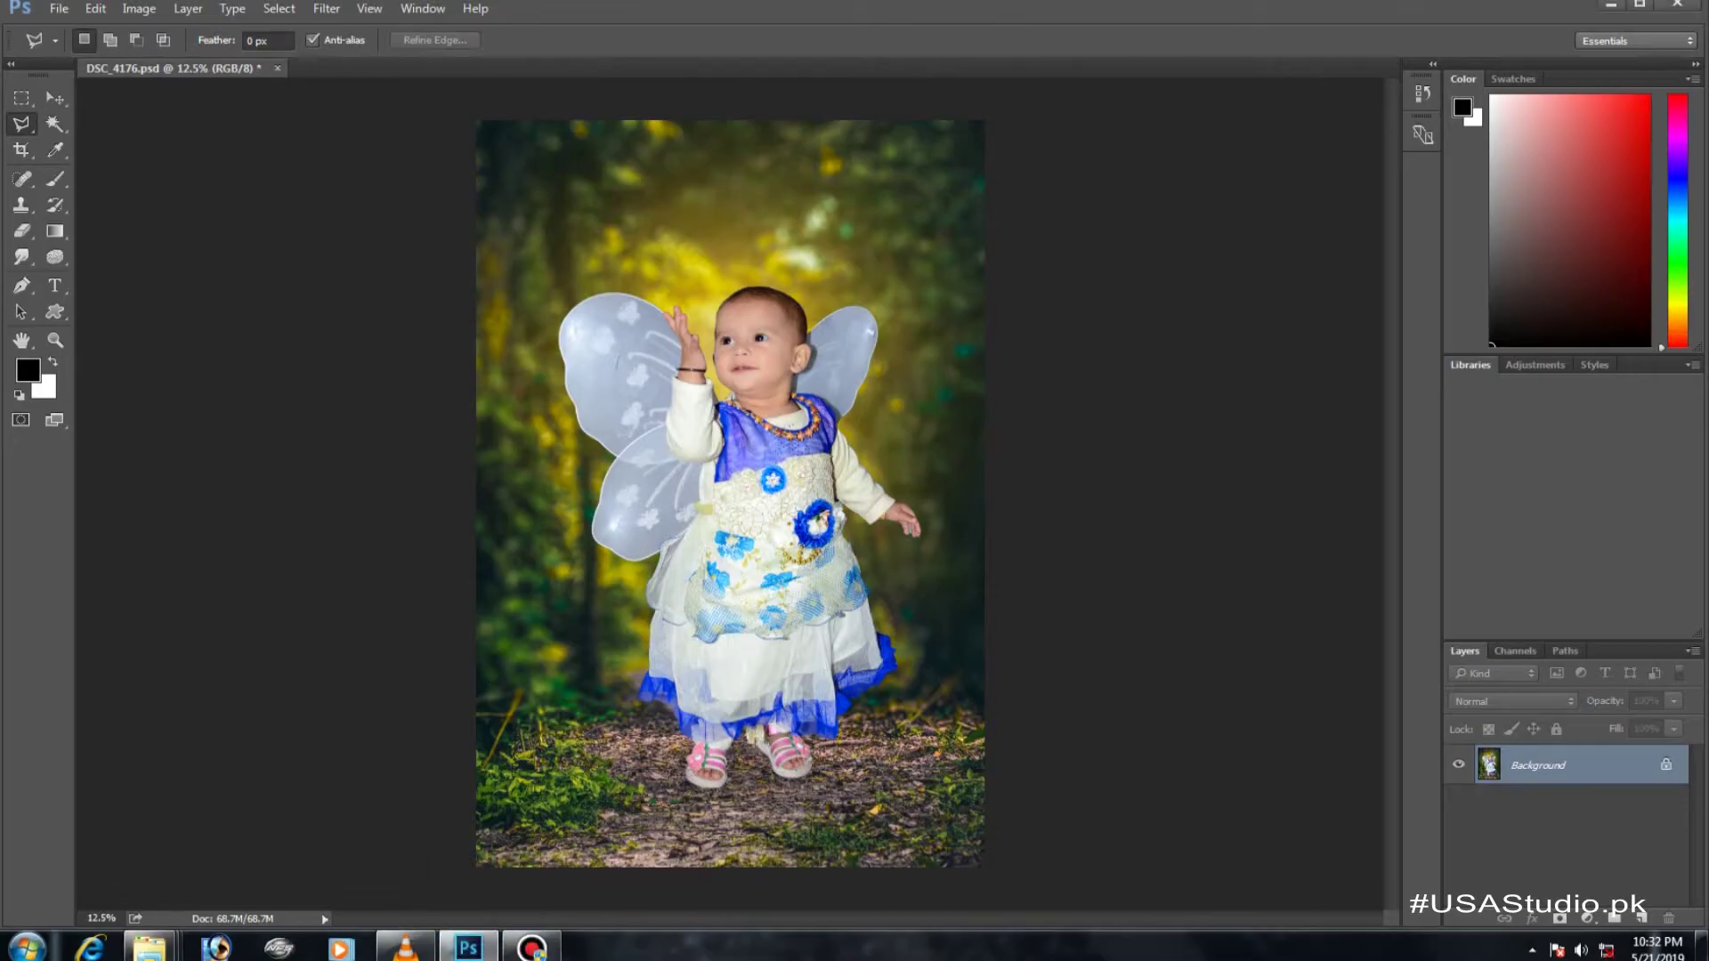
click(856, 360)
Try a shrunken pink butterfly on the raised hand, then delete it
click(150, 947)
click(1329, 250)
drag(494, 953, 729, 494)
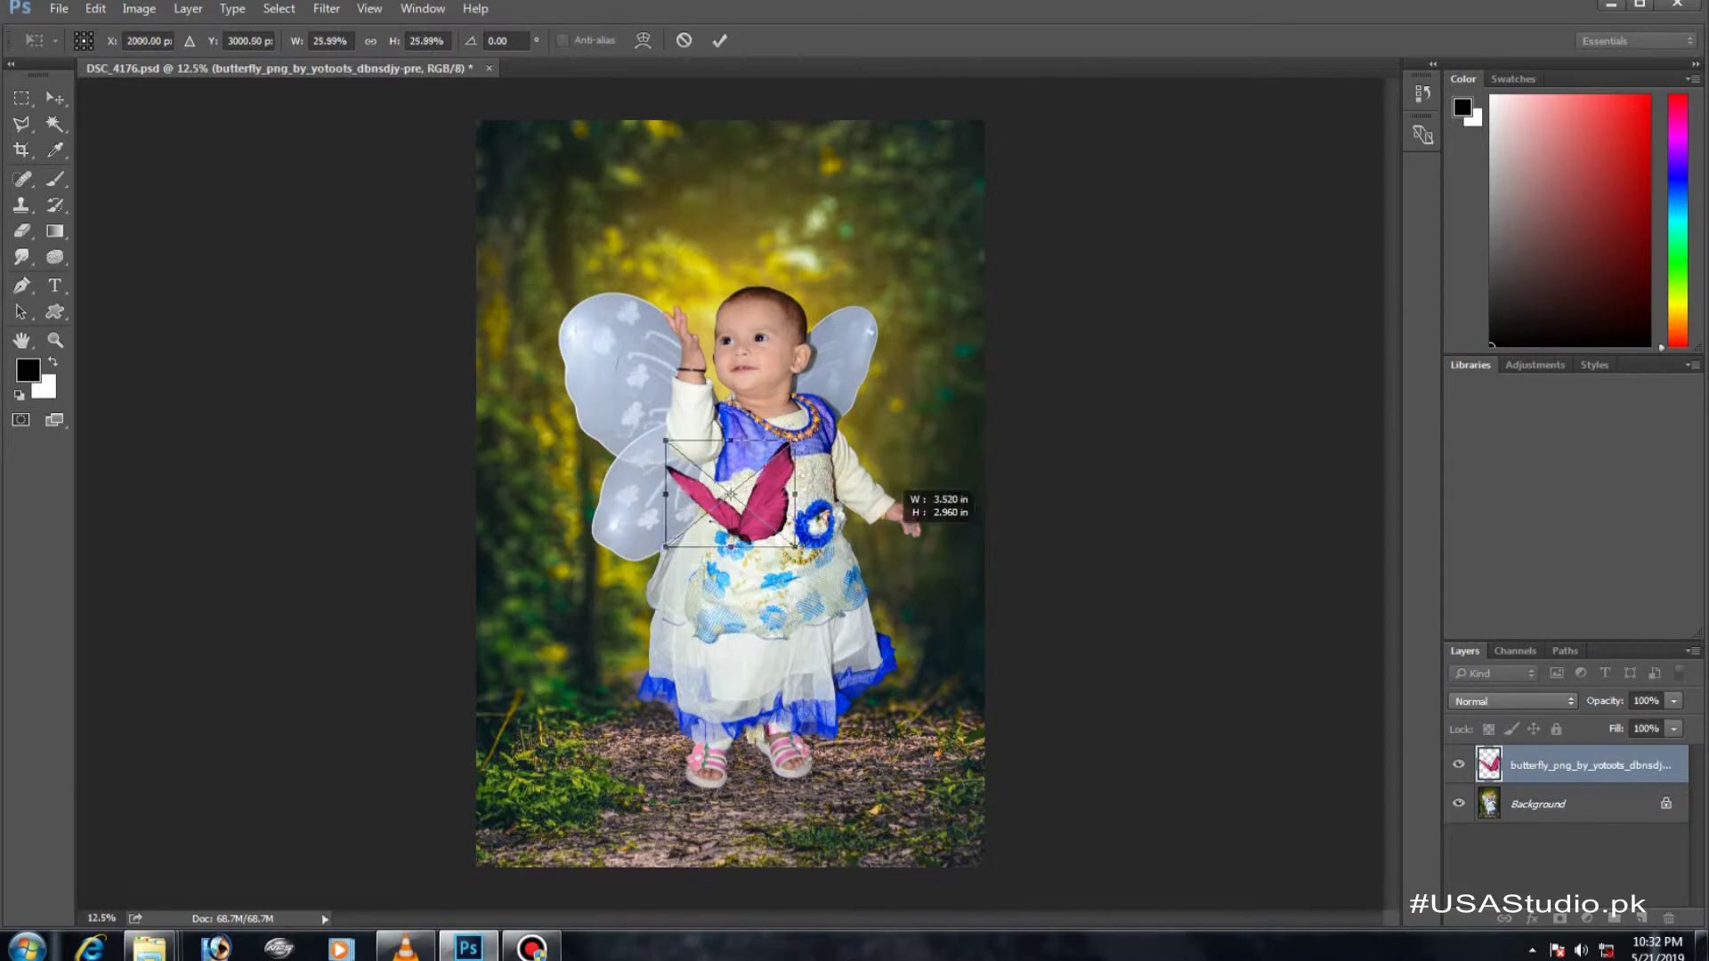
drag(985, 285, 886, 526)
key(Return)
mouse_move(729, 494)
mouse_down()
mouse_move(703, 286)
mouse_move(674, 281)
mouse_up()
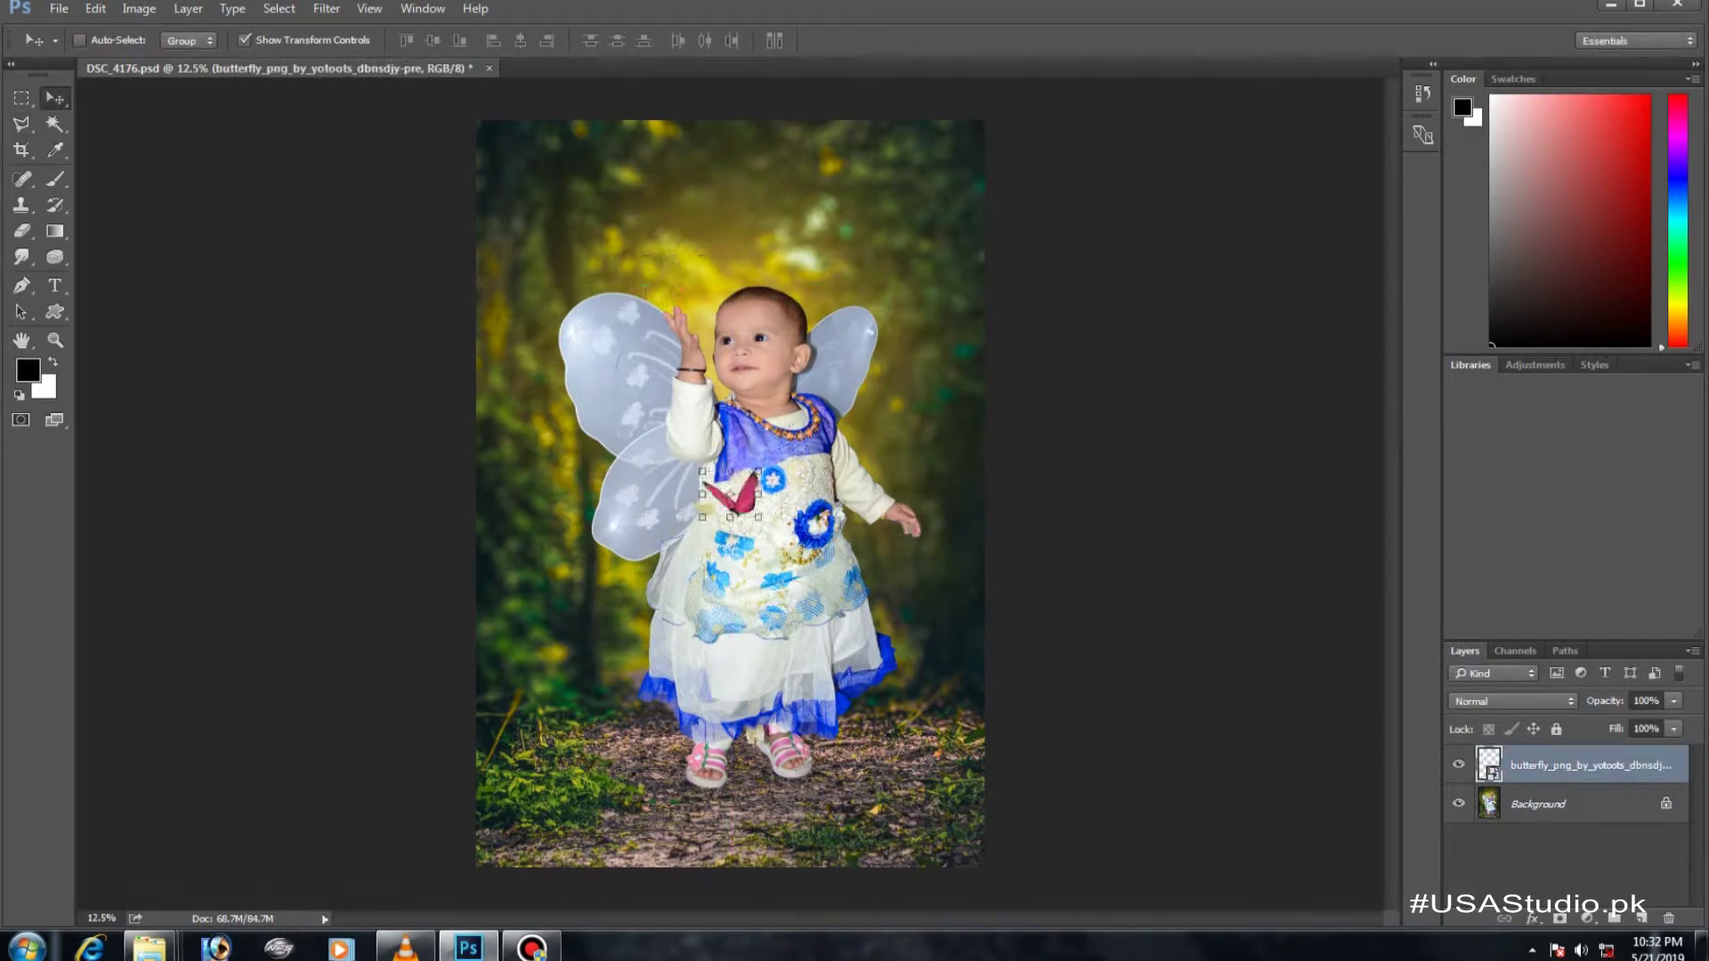
key(Delete)
Place the yellow butterfly, shrink it, and perch it on the child's raised fingertip
click(575, 842)
mouse_move(1438, 258)
mouse_down()
mouse_move(468, 948)
mouse_move(730, 490)
mouse_up()
drag(983, 117, 824, 472)
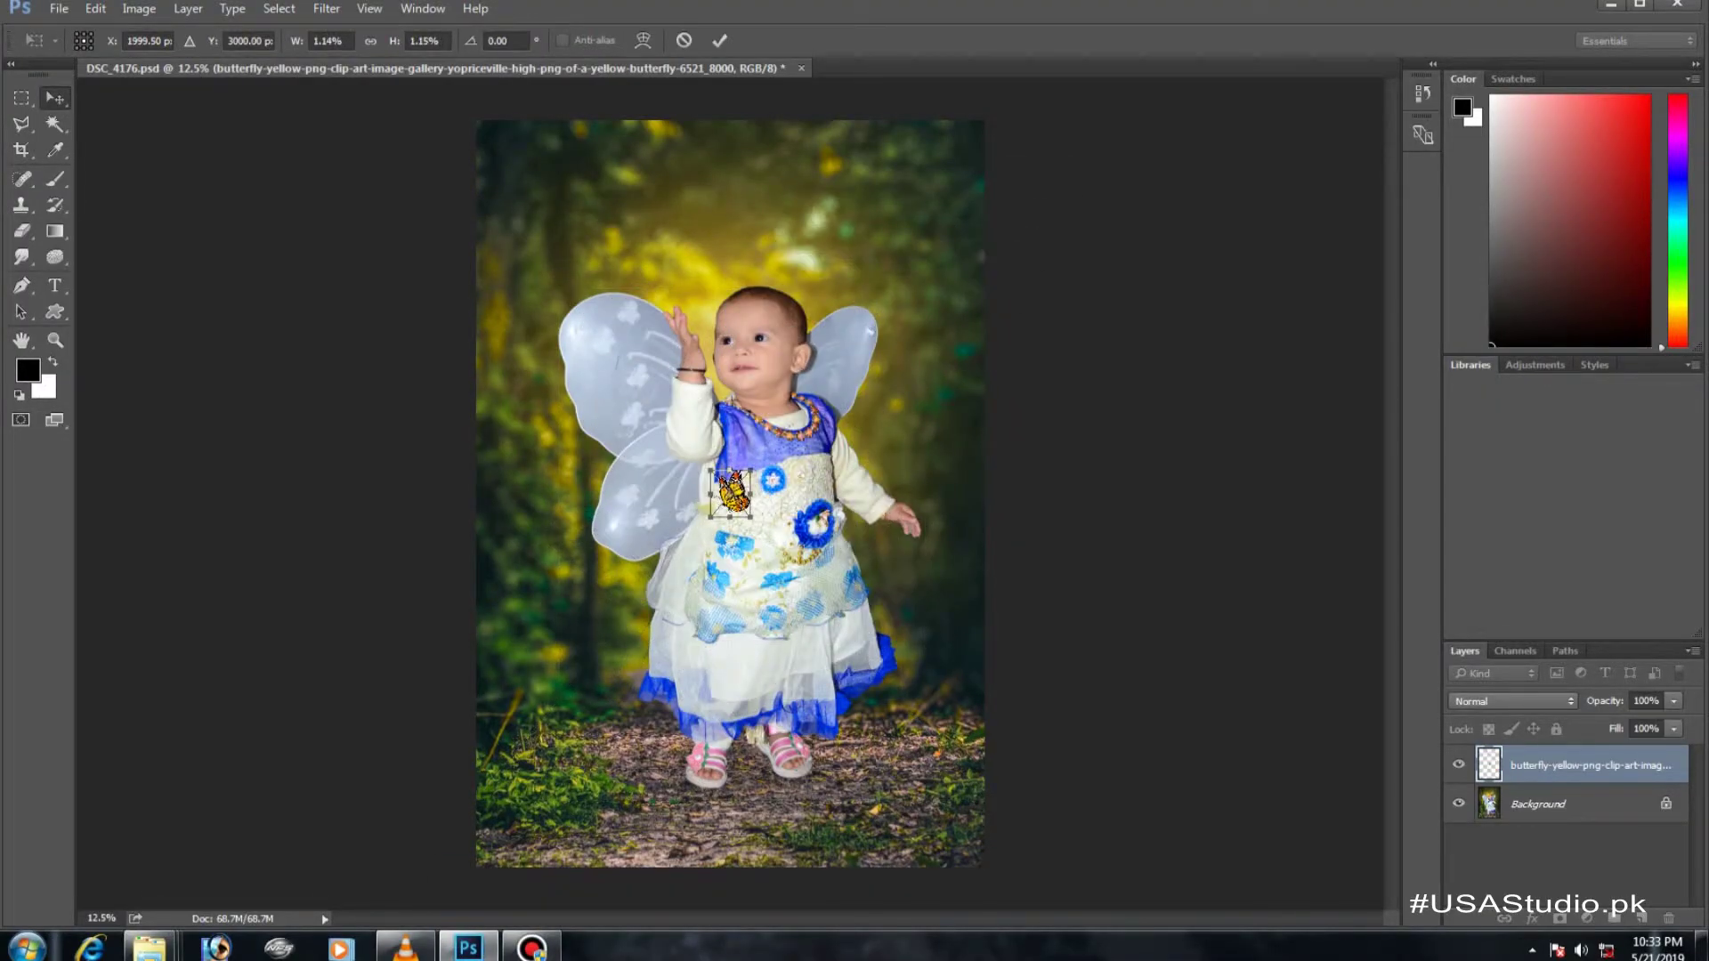
key(Return)
drag(733, 521, 680, 309)
key(Return)
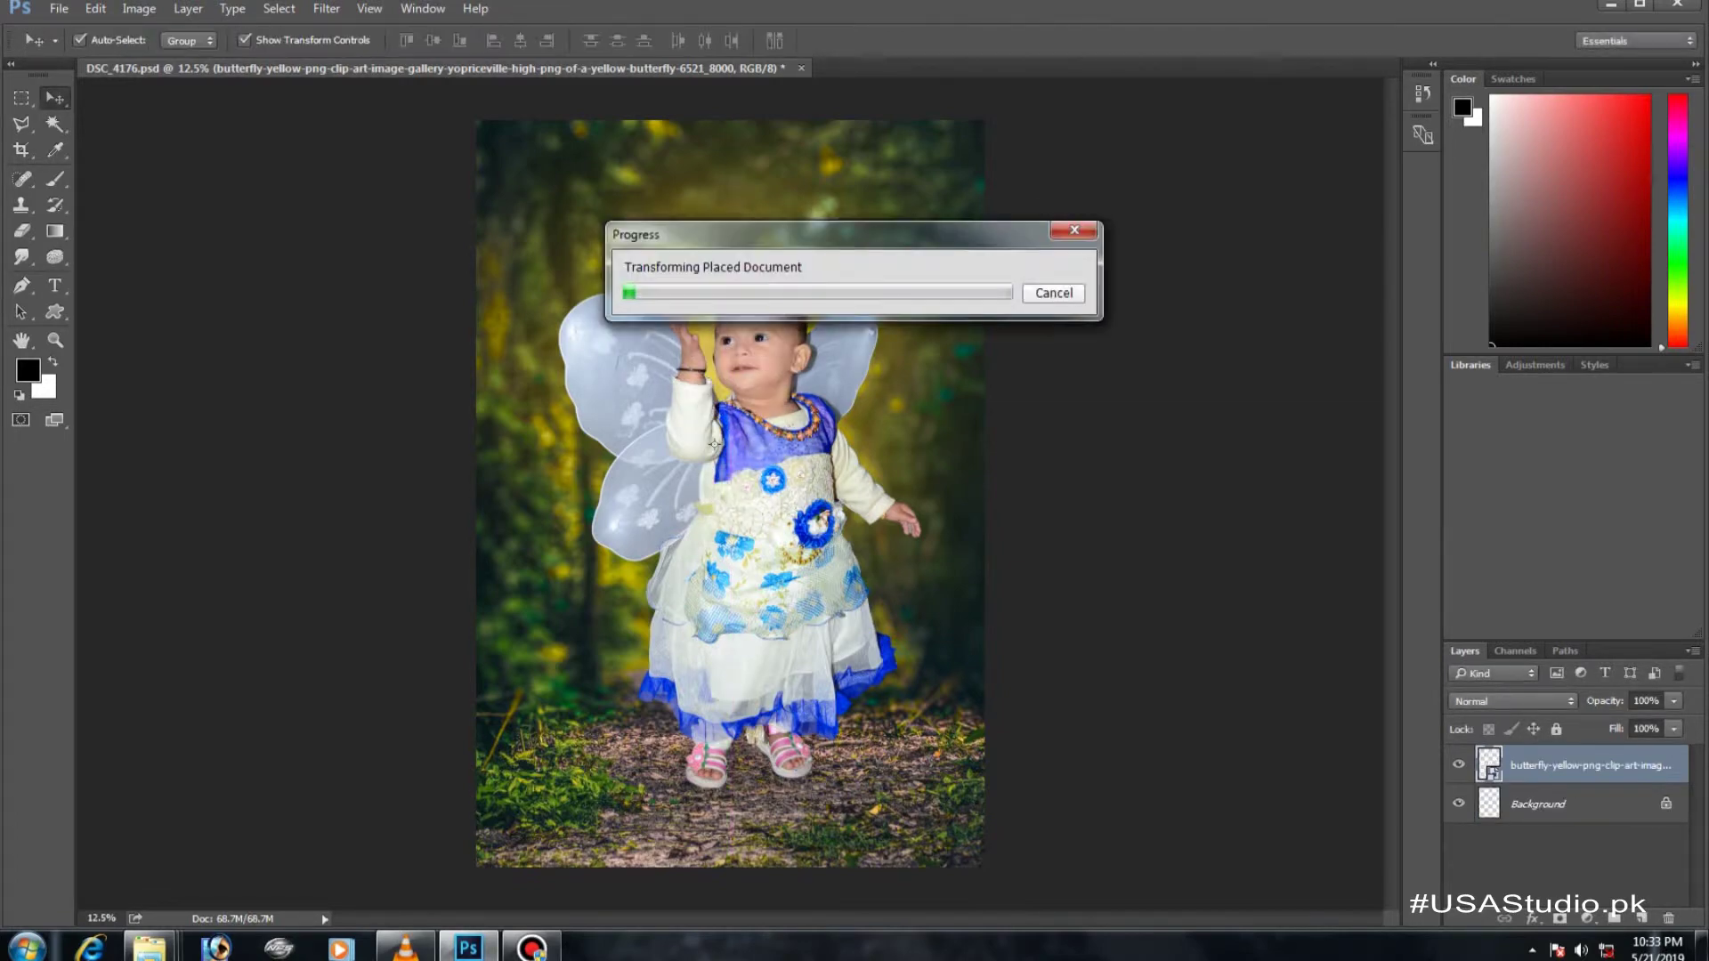
key(ctrl+plus)
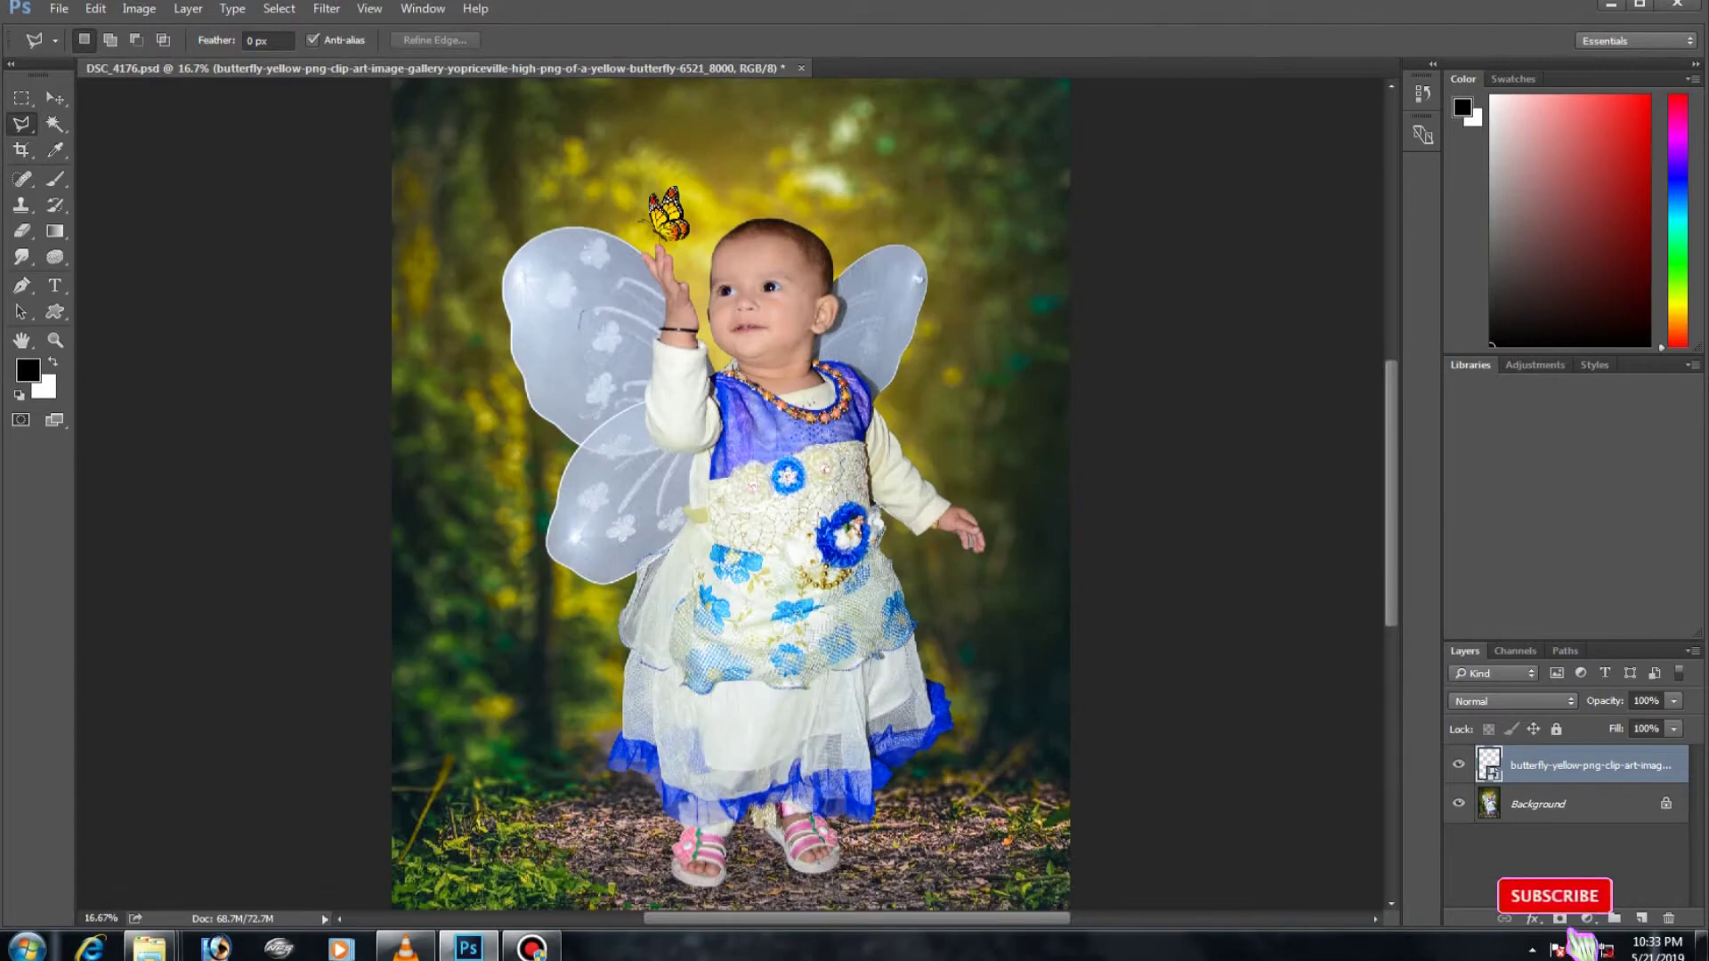
key(ctrl+plus)
key(ctrl+plus)
key(ctrl+minus)
key(ctrl+minus)
click(149, 946)
Place Angel-2 in the photo, scale it to about 7%, and set it on the raised fingertip
mouse_move(1437, 81)
mouse_down()
mouse_move(792, 526)
mouse_move(730, 499)
mouse_up()
drag(984, 324, 777, 462)
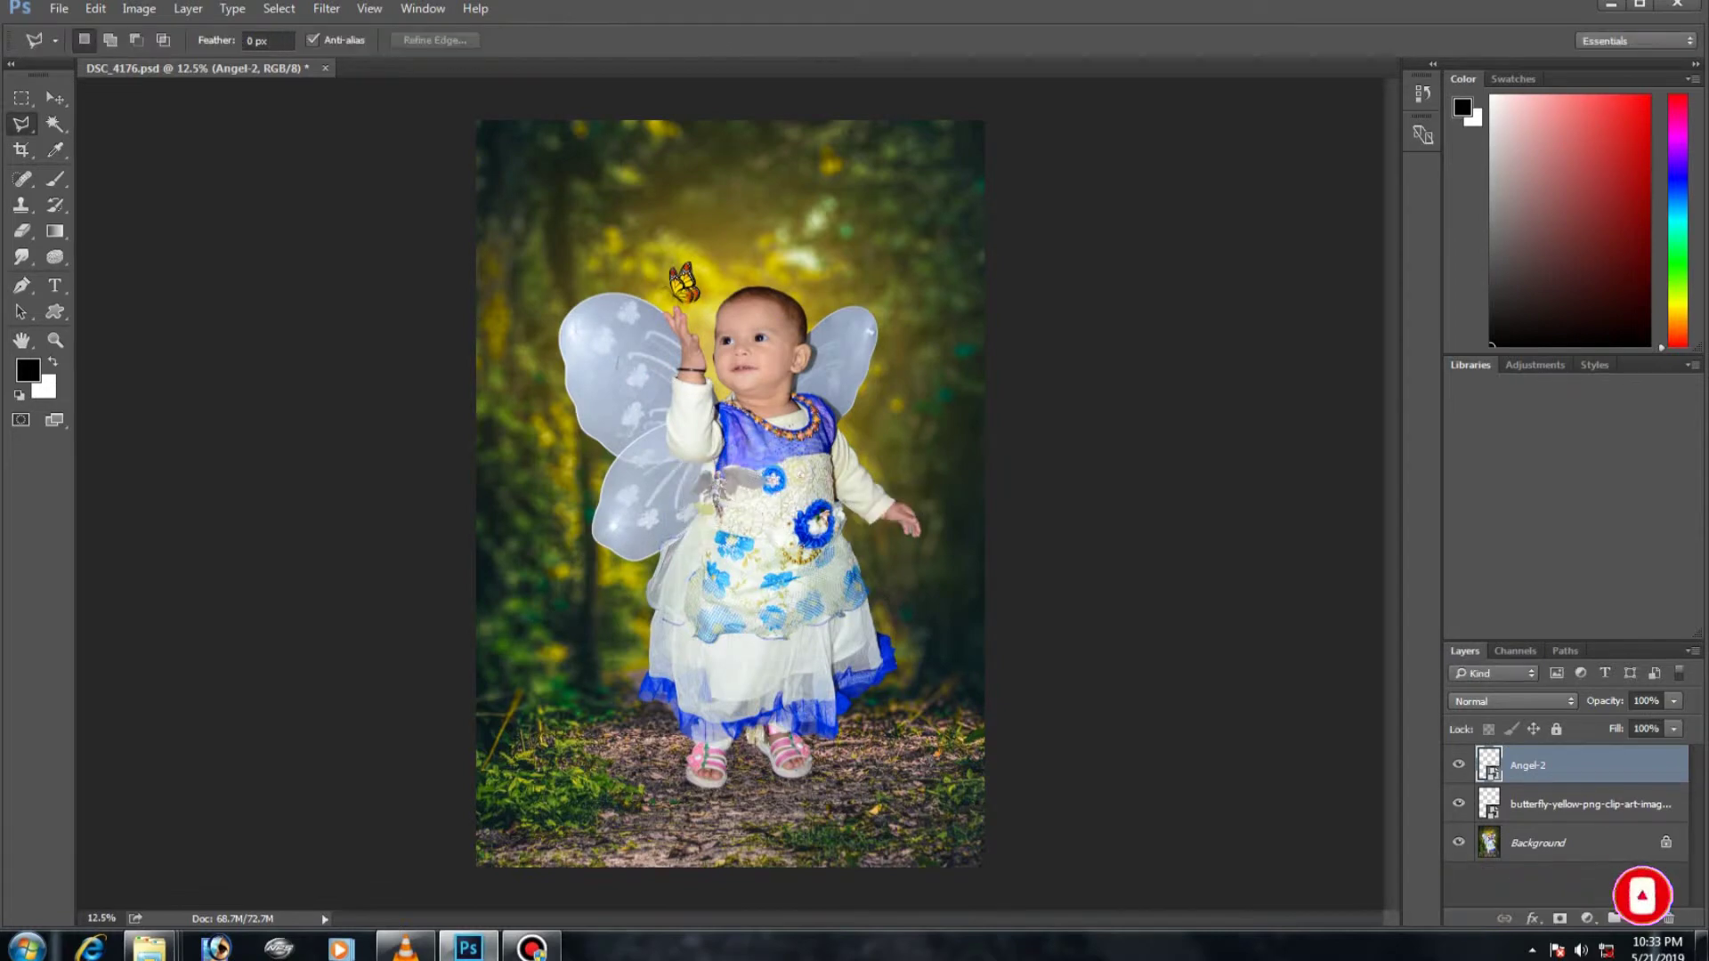
drag(775, 543, 698, 317)
key(Return)
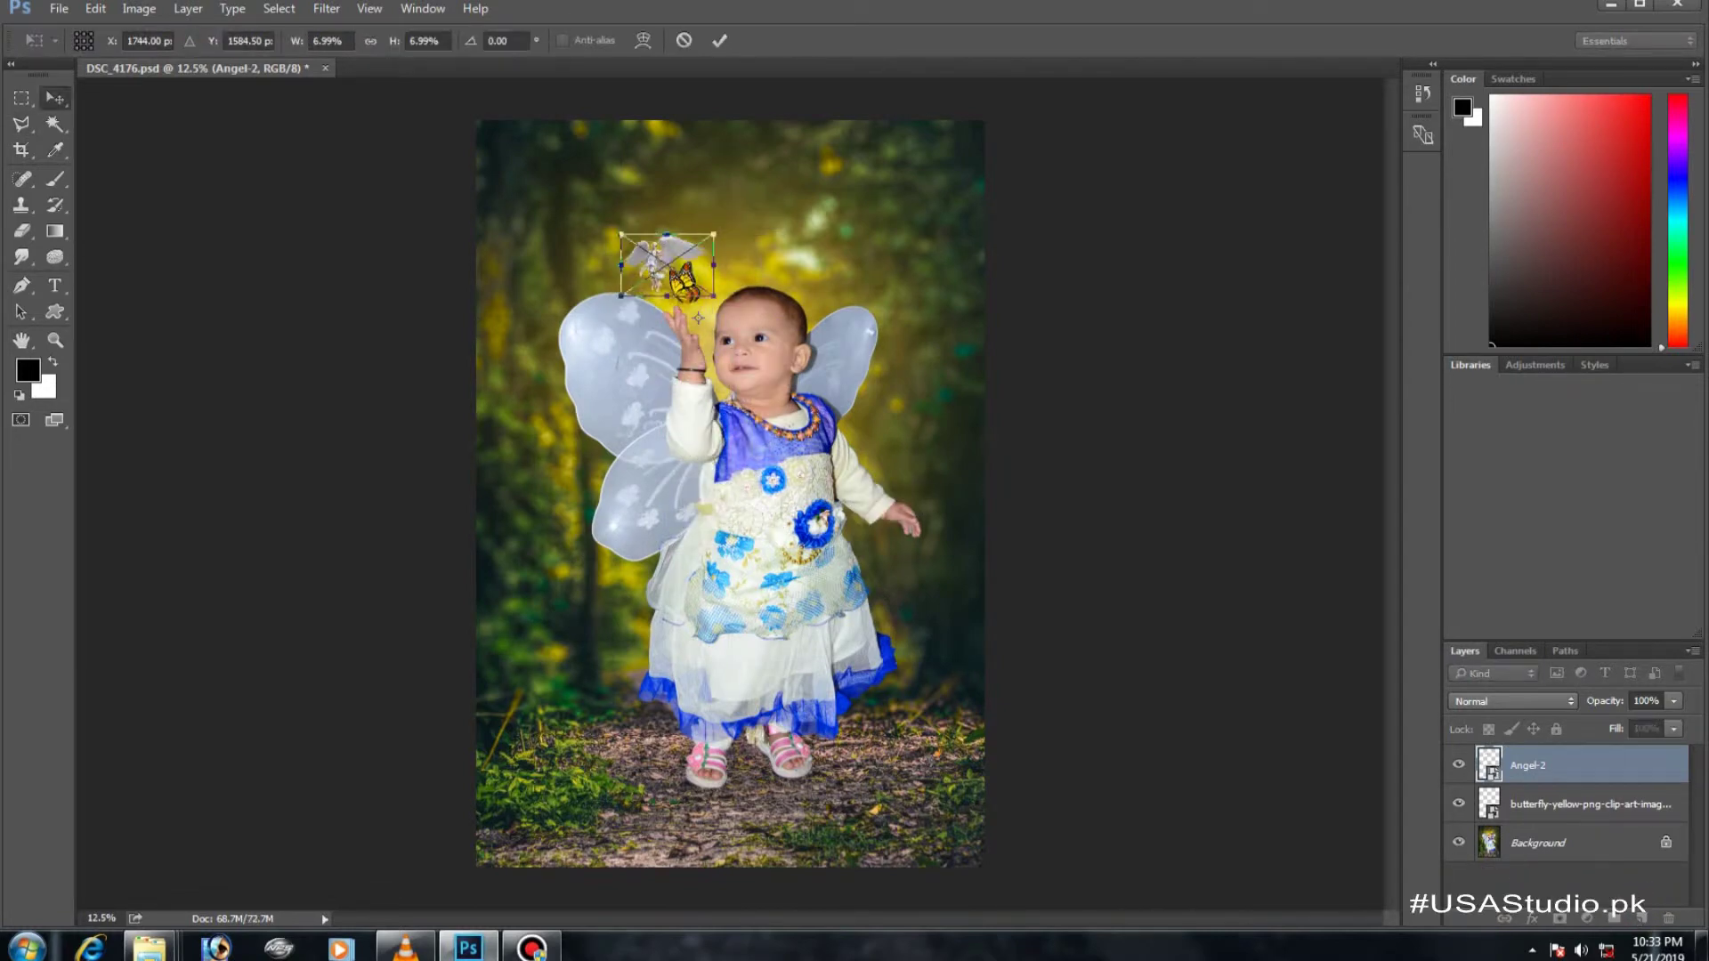
key(l)
key(ctrl+plus)
scroll(729, 499, left, 3)
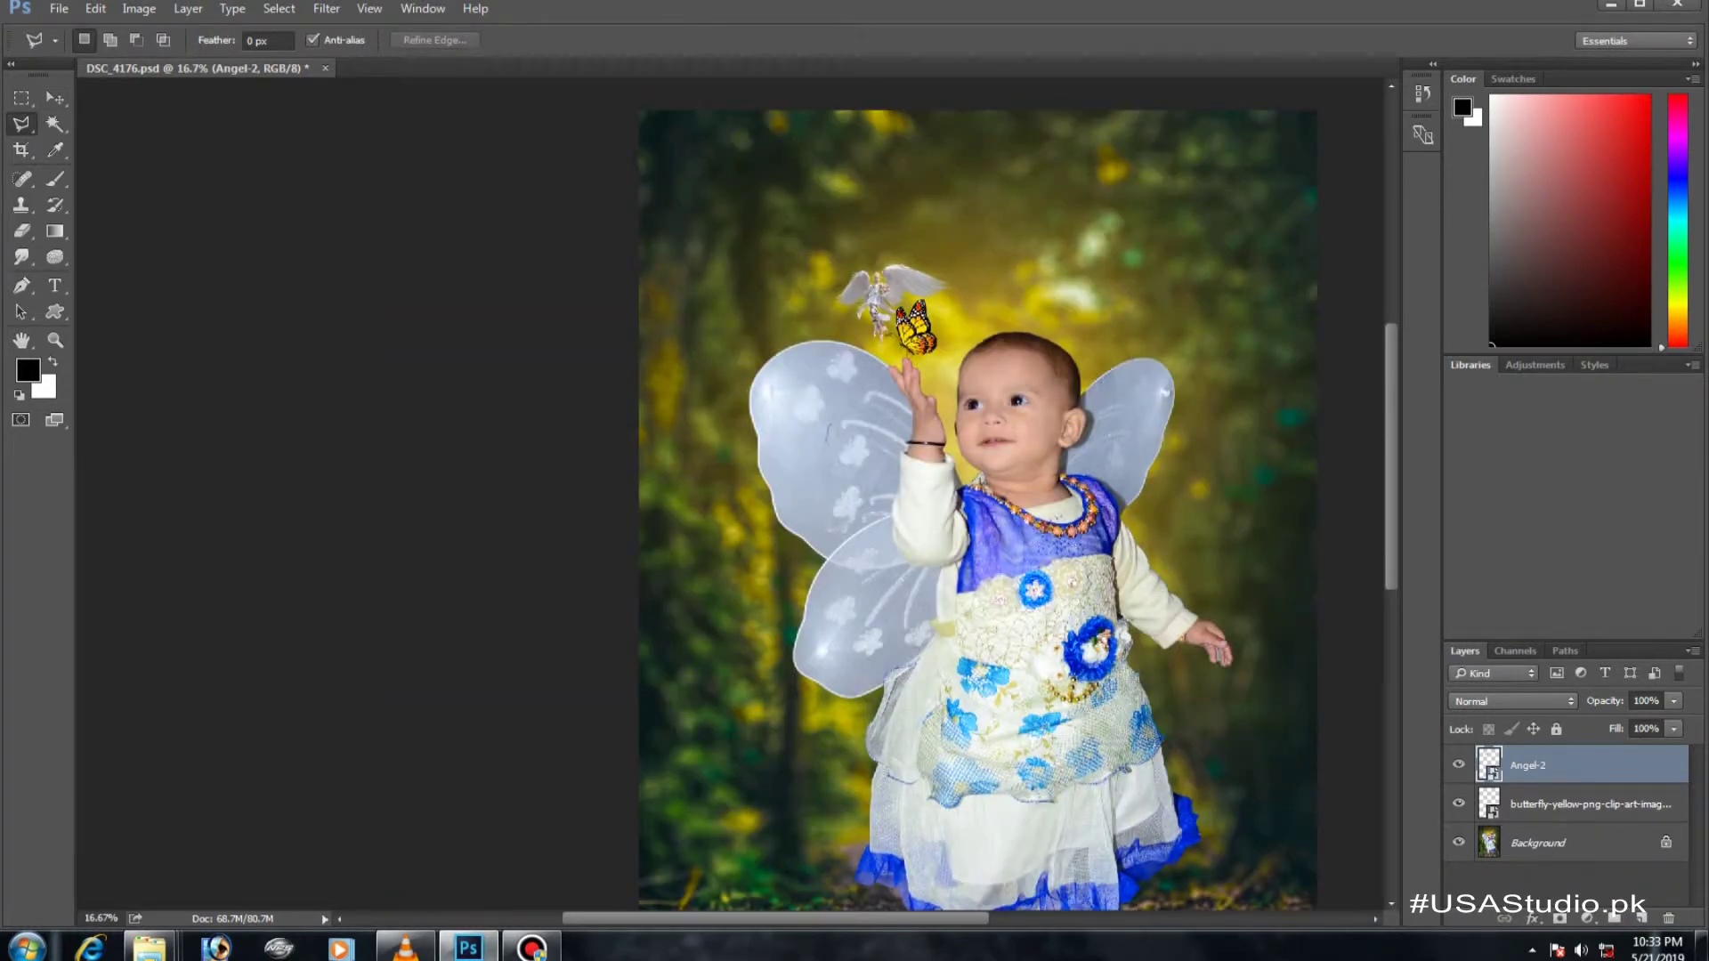
drag(891, 298, 908, 287)
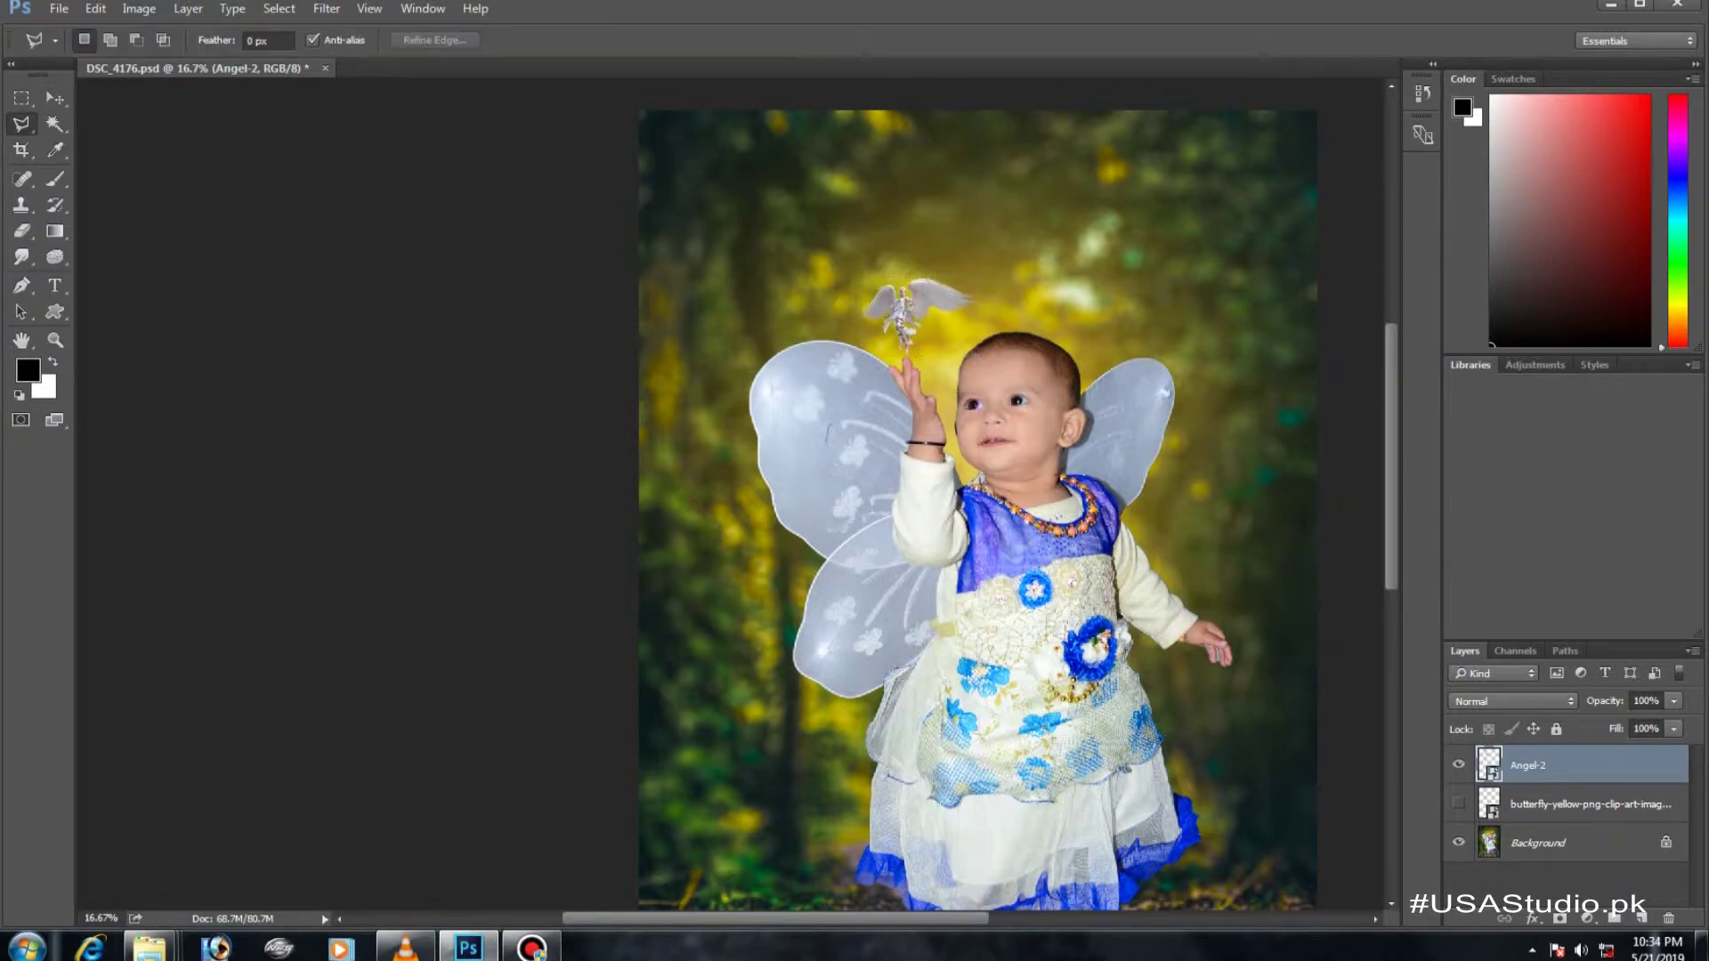
Smudge the rough Background edge near the child's chin with a smaller brush
key(ctrl+plus)
key(ctrl+minus)
key(ctrl+minus)
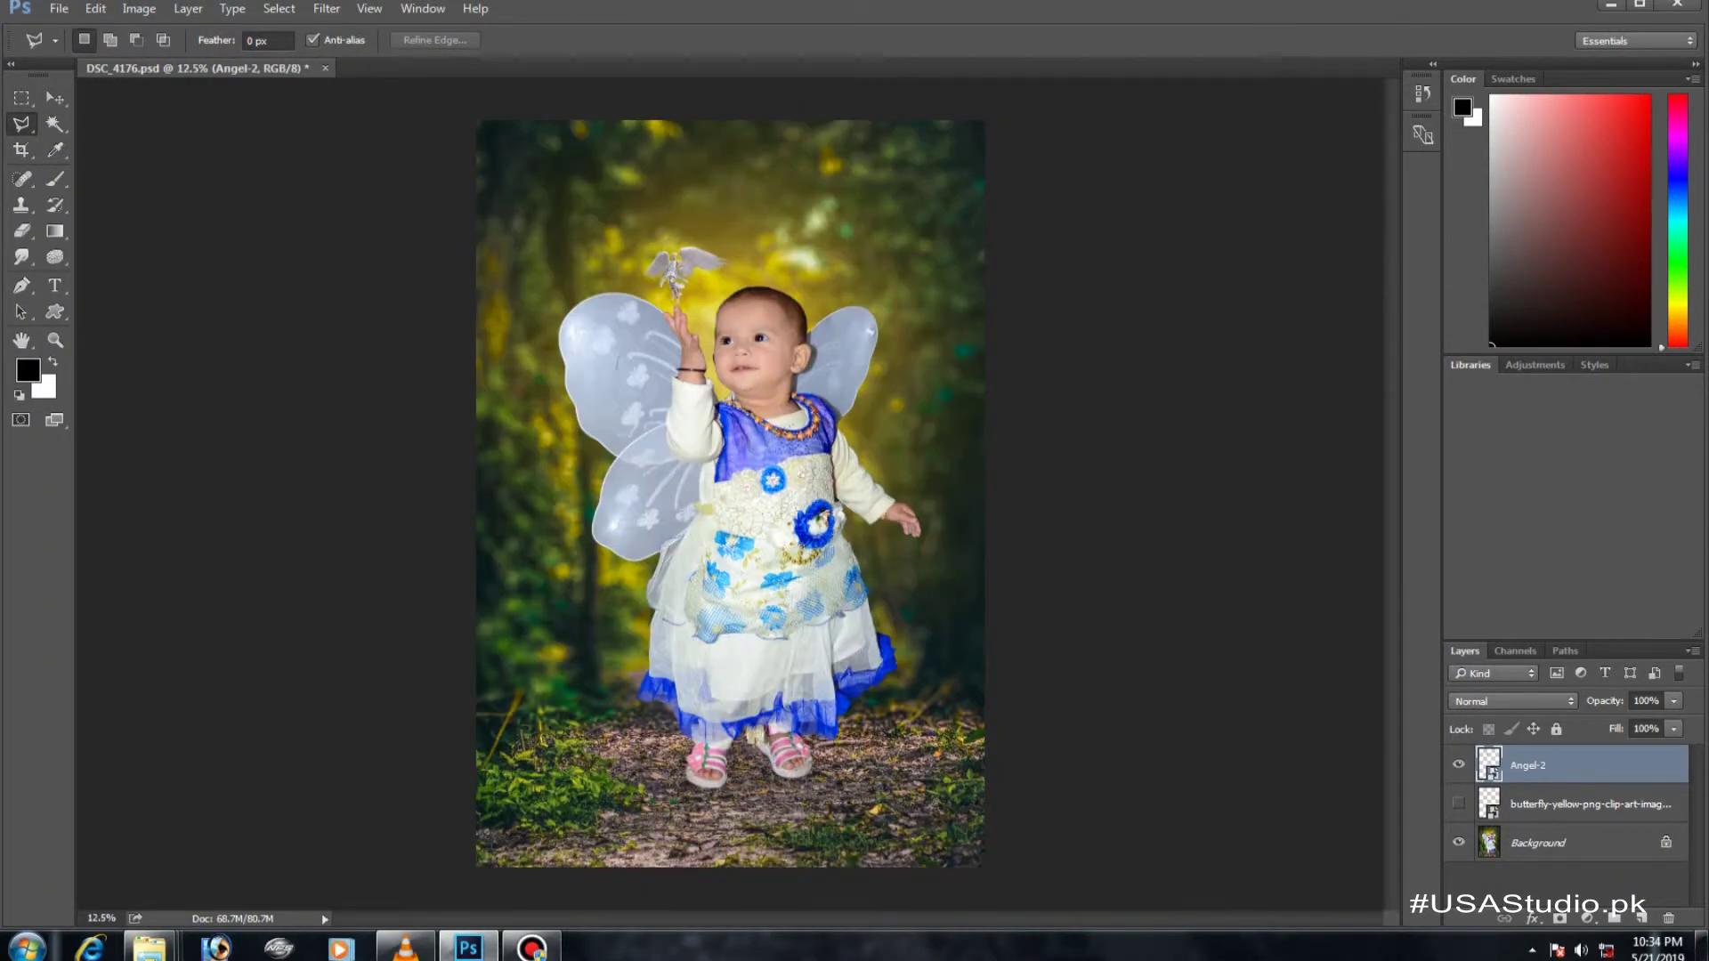
scroll(606, 256, up, 2)
scroll(605, 256, up, 1)
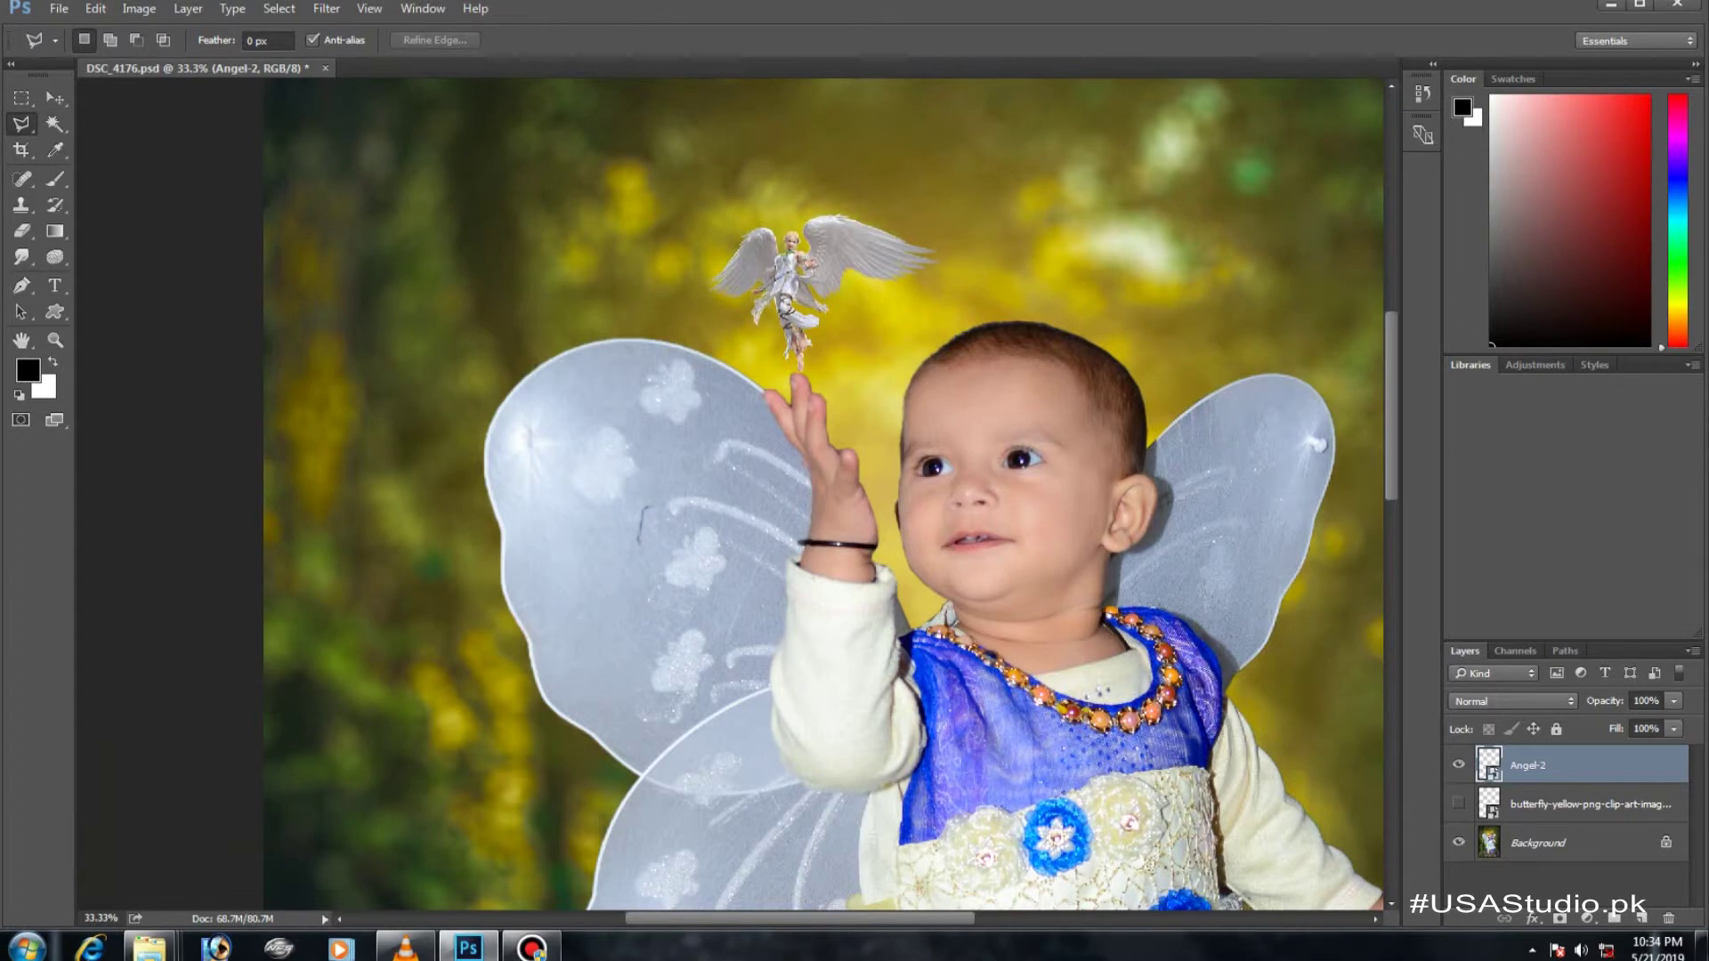
key(ctrl+1)
key(alt+comma)
drag(730, 498, 406, 136)
key(r)
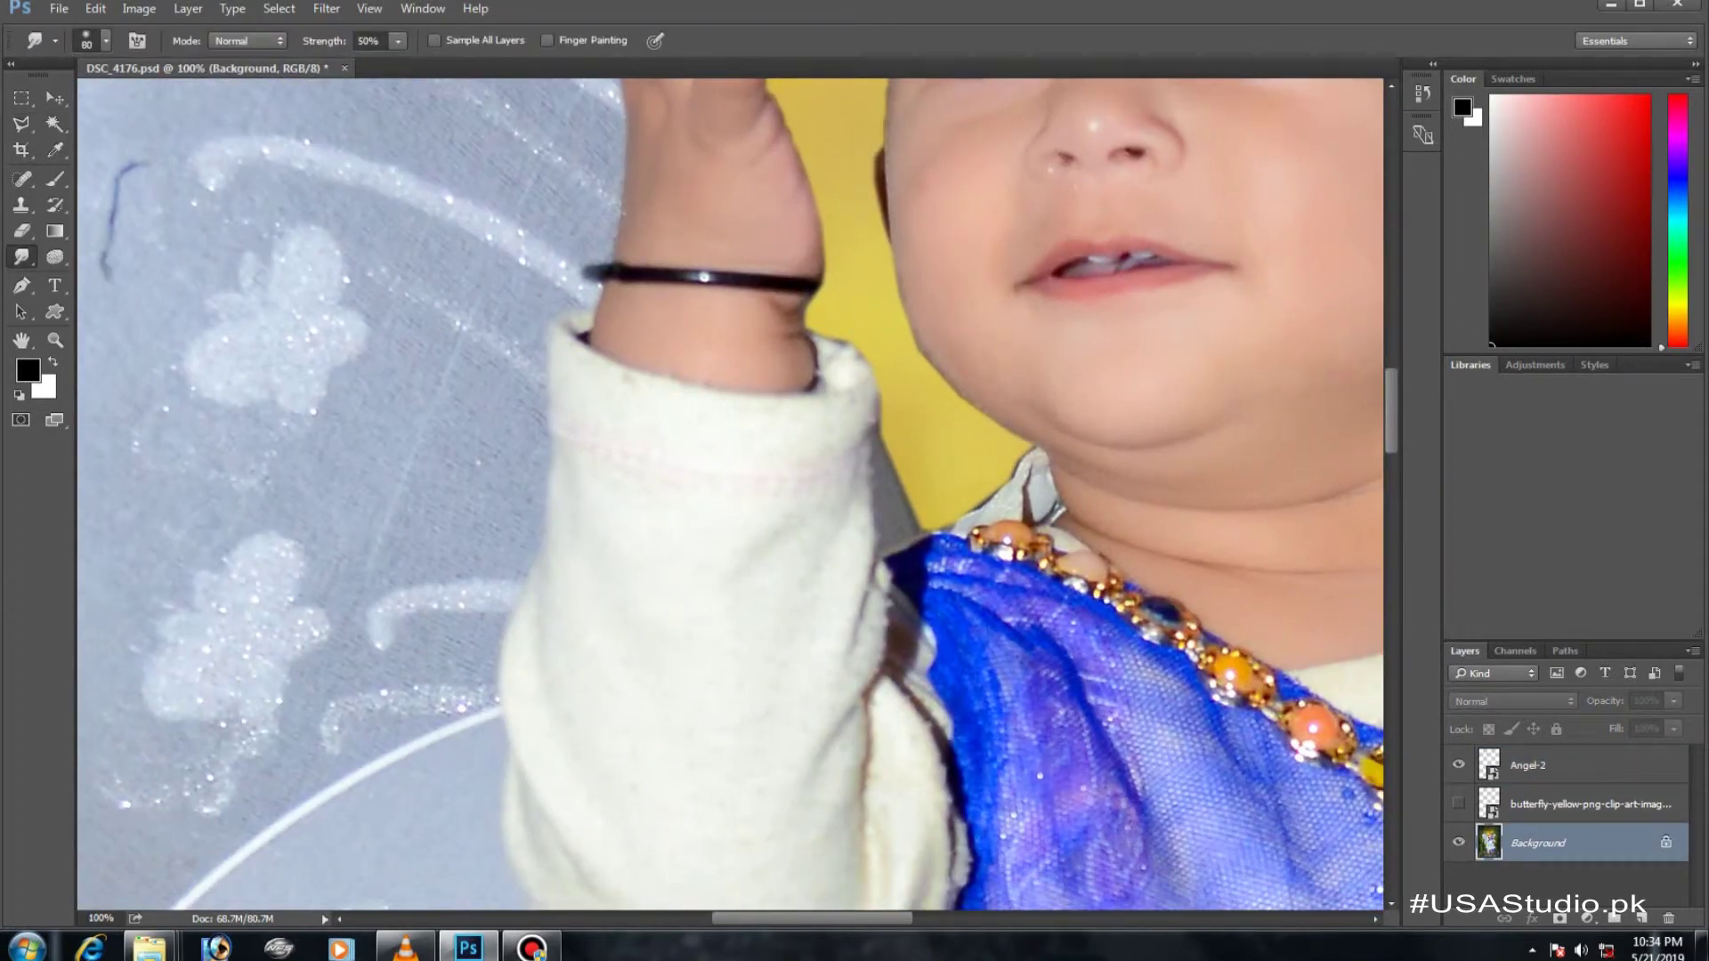
scroll(712, 569, down, 1)
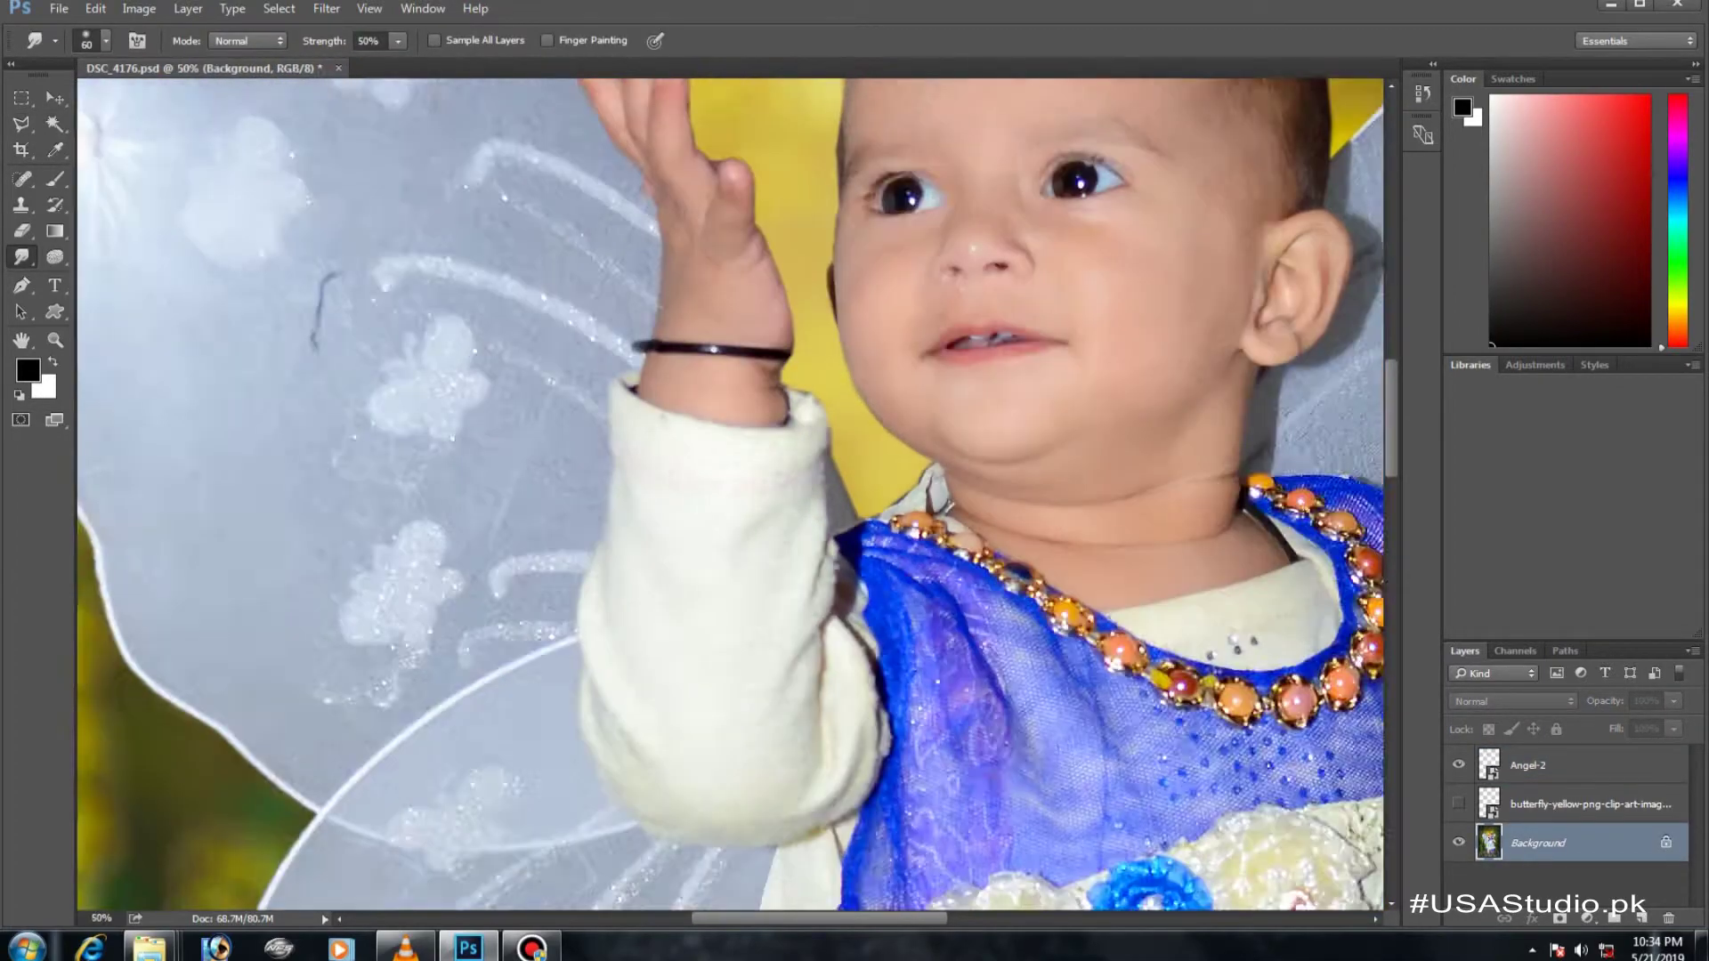
scroll(712, 570, down, 2)
scroll(712, 570, down, 1)
scroll(712, 570, down, 2)
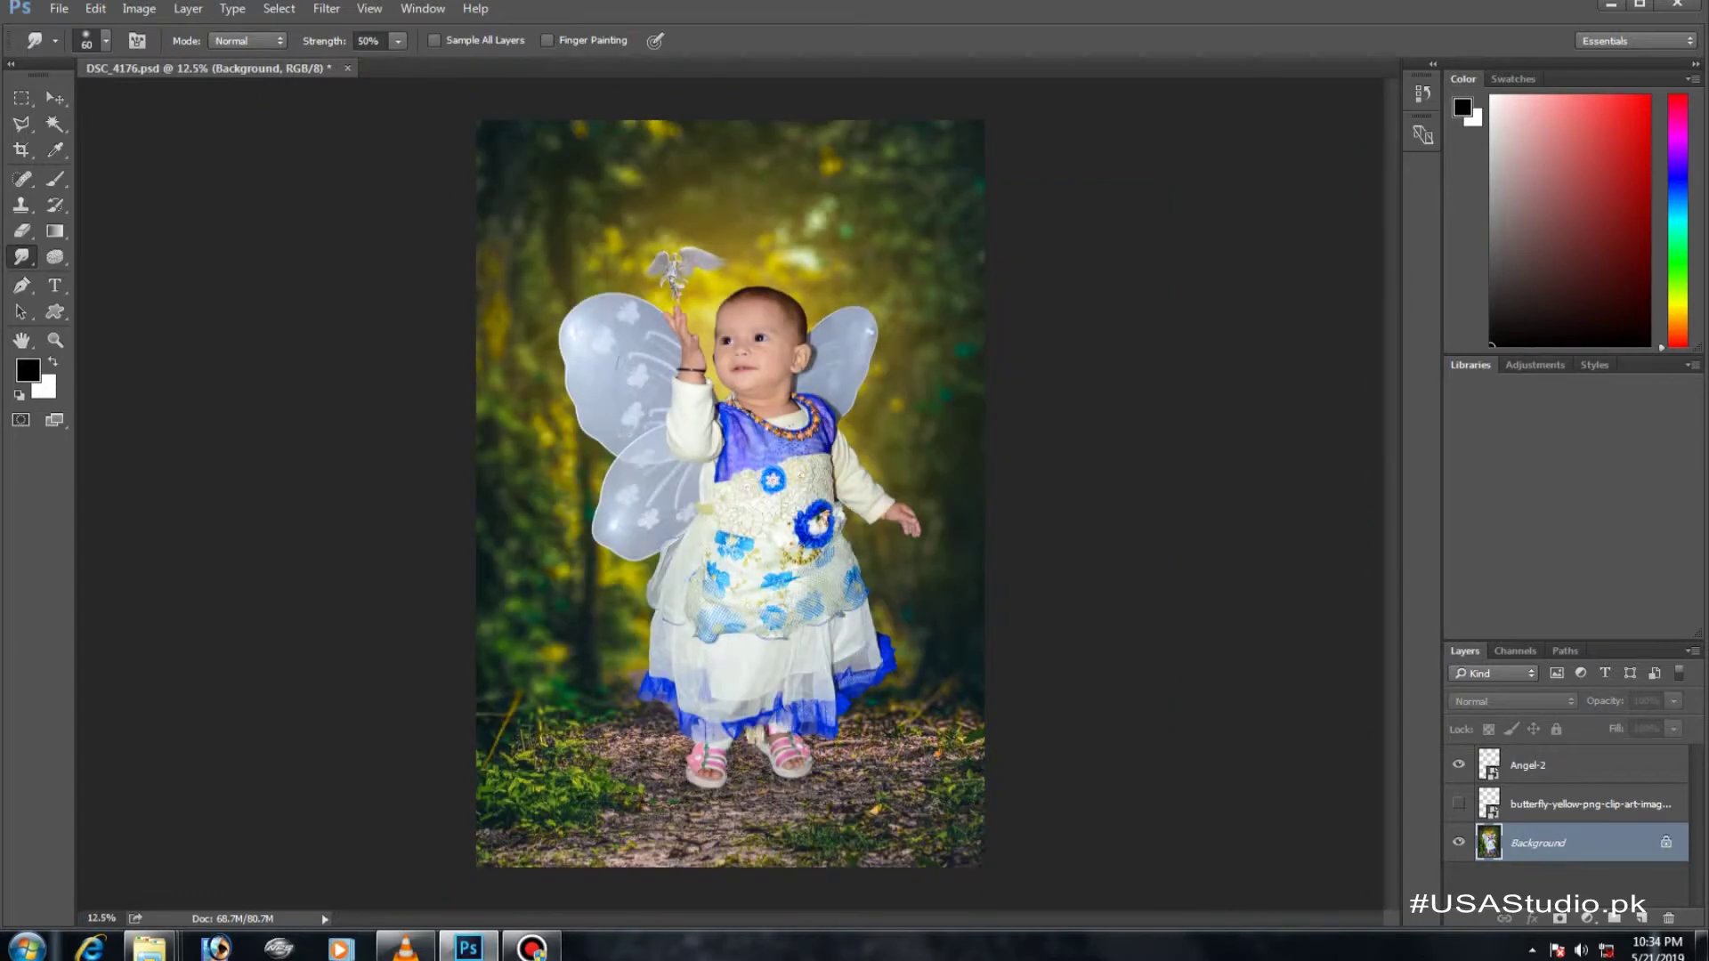
Flatten the image, discarding the hidden layer
click(187, 8)
click(267, 705)
click(650, 365)
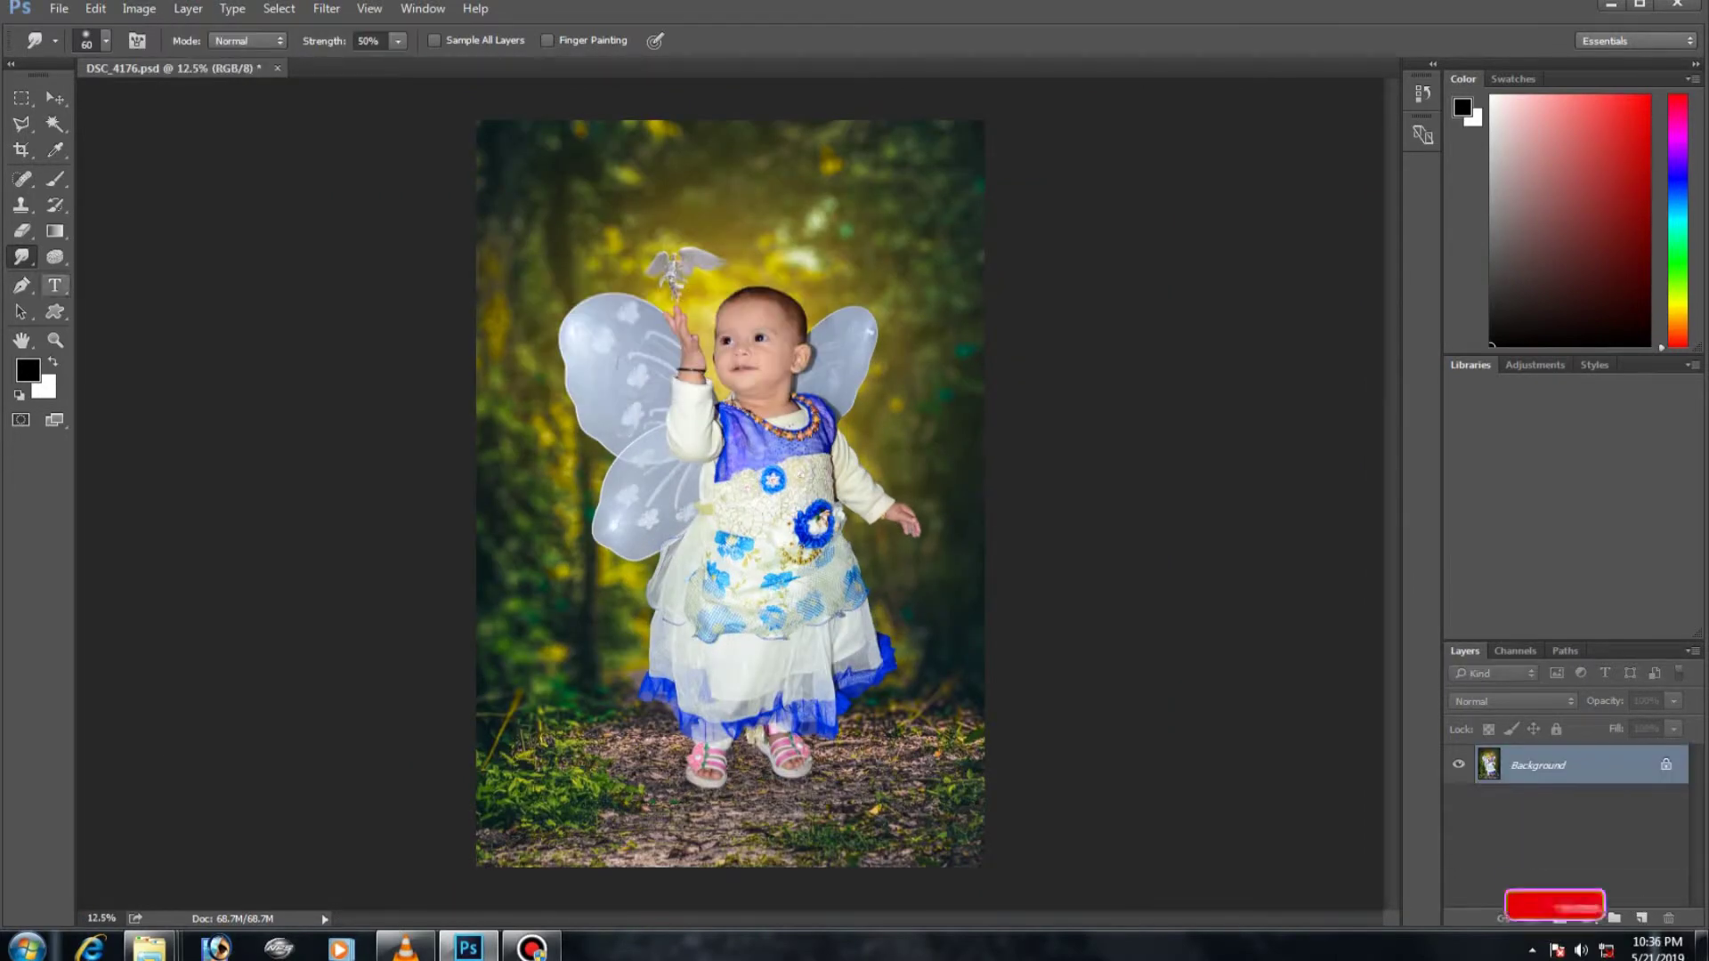
Type the 'Dreem World' title and try the Ace Records font on it
click(622, 230)
text(Dreem World)
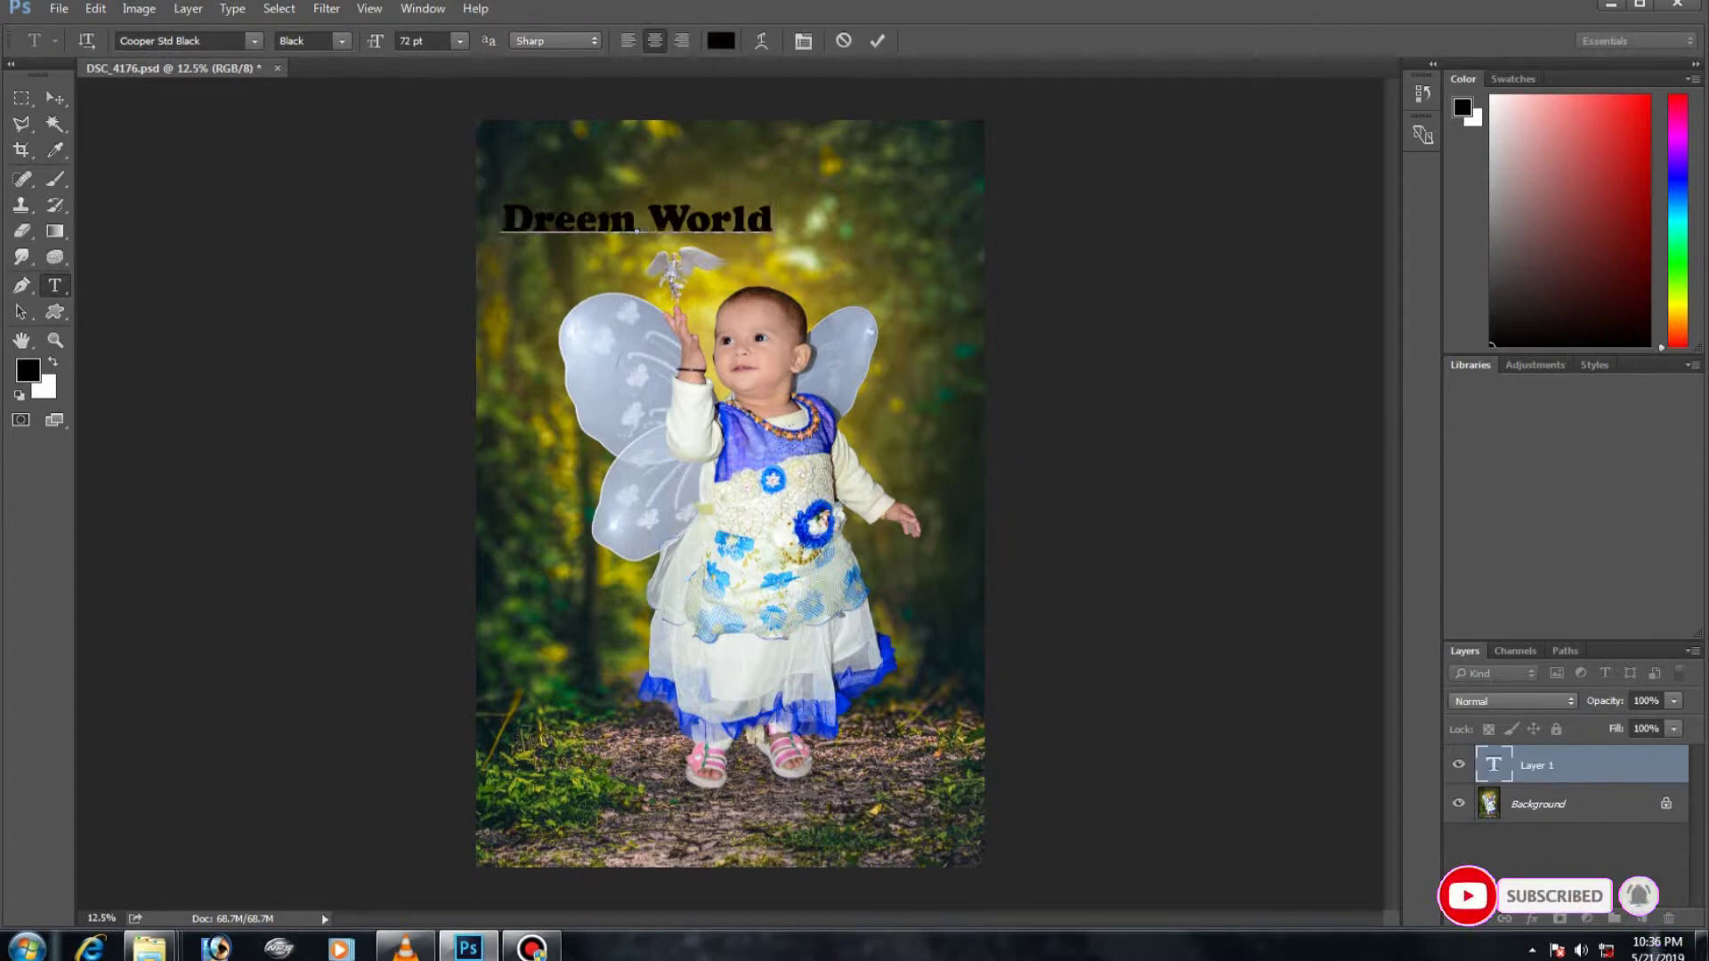
key(ctrl+a)
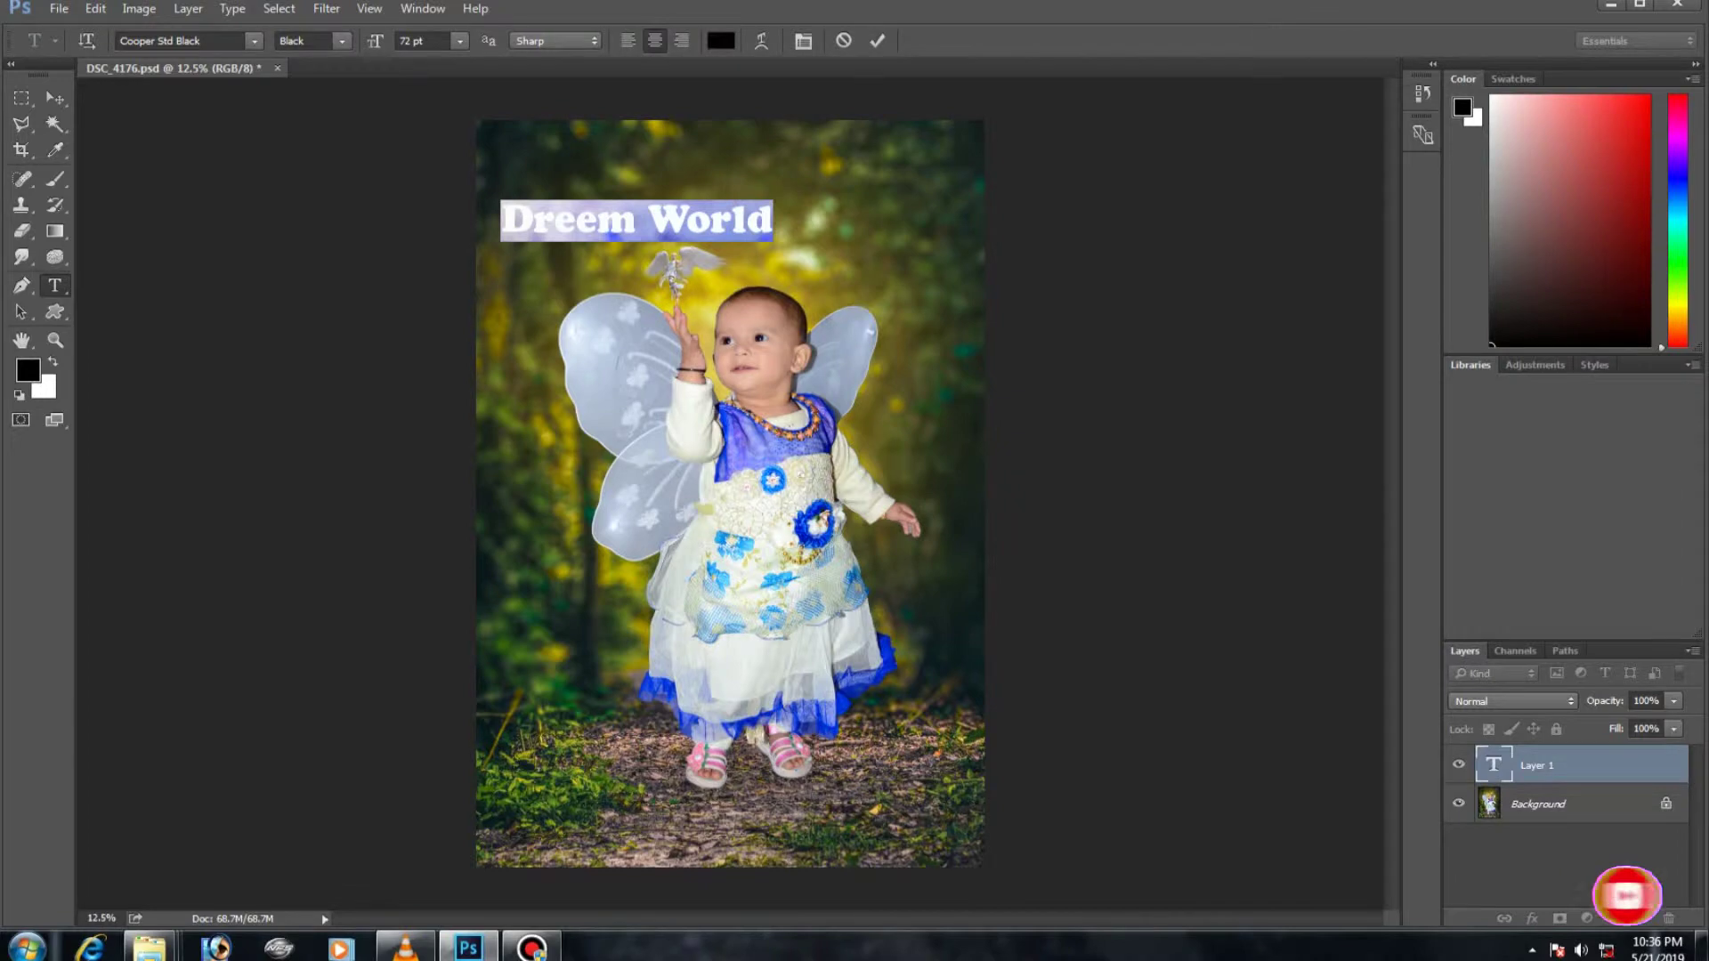
click(253, 41)
click(196, 69)
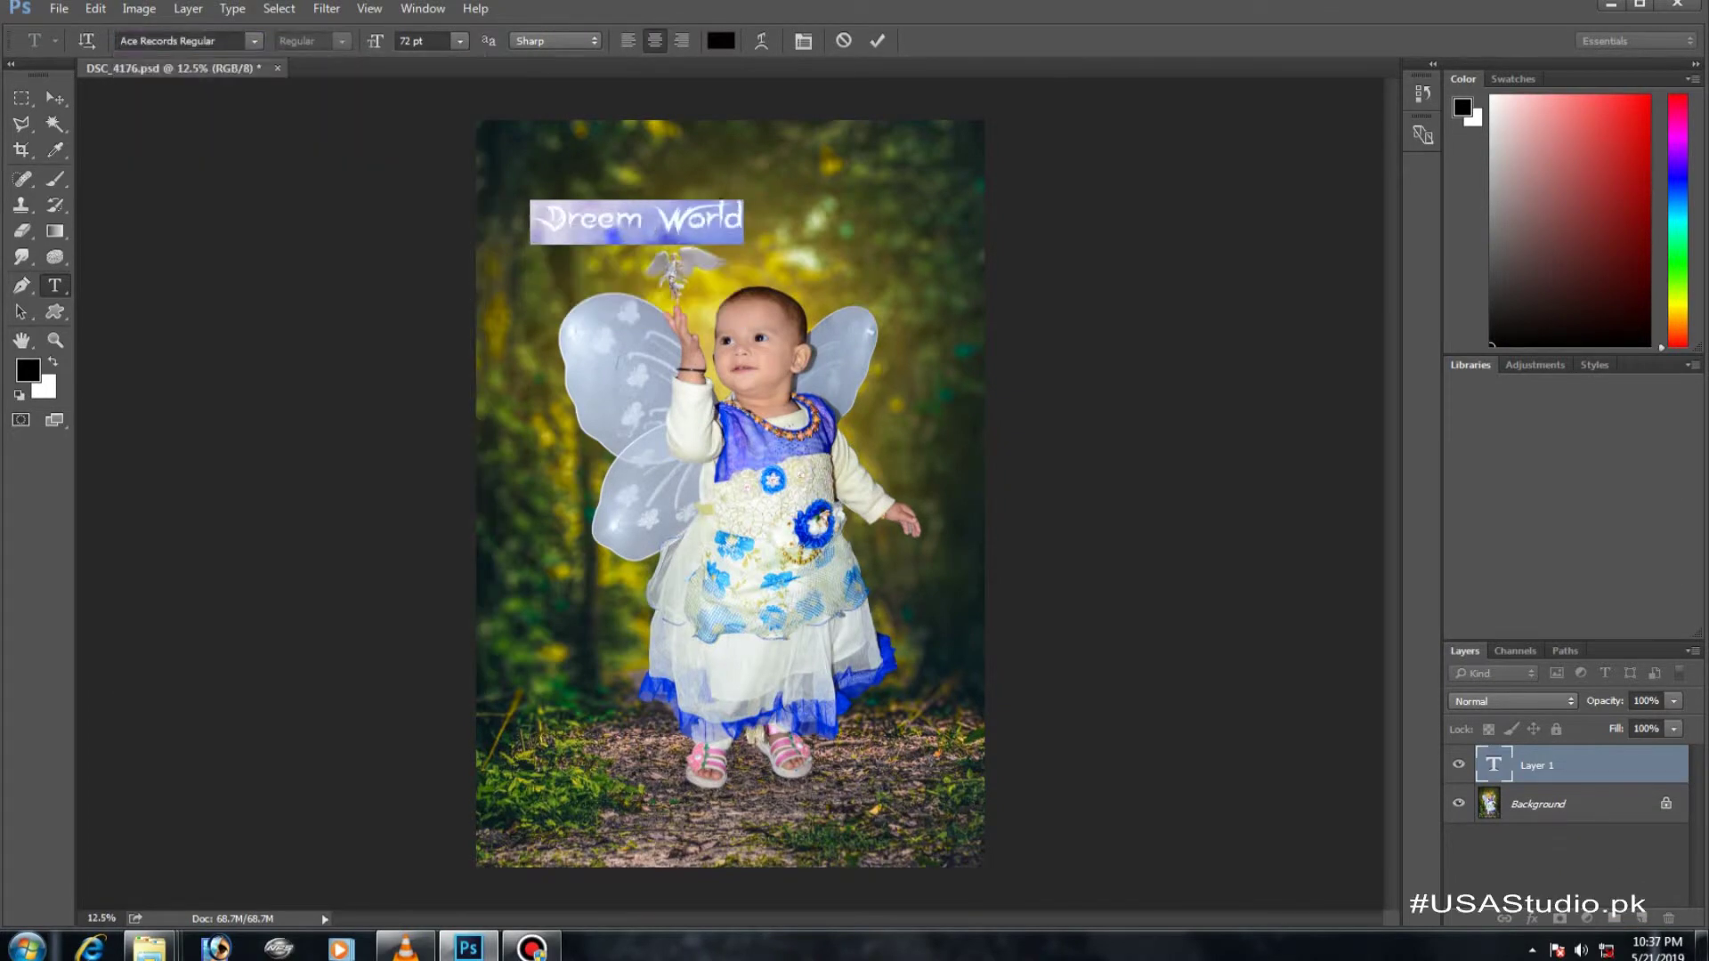
key(Down)
key(Down)
key(Down)
key(Down)
key(Down)
key(Down)
key(Down)
Enlarge the Dreem World title and move it to the top centre
key(ctrl+t)
drag(744, 229, 788, 245)
key(Return)
key(v)
drag(694, 218, 788, 151)
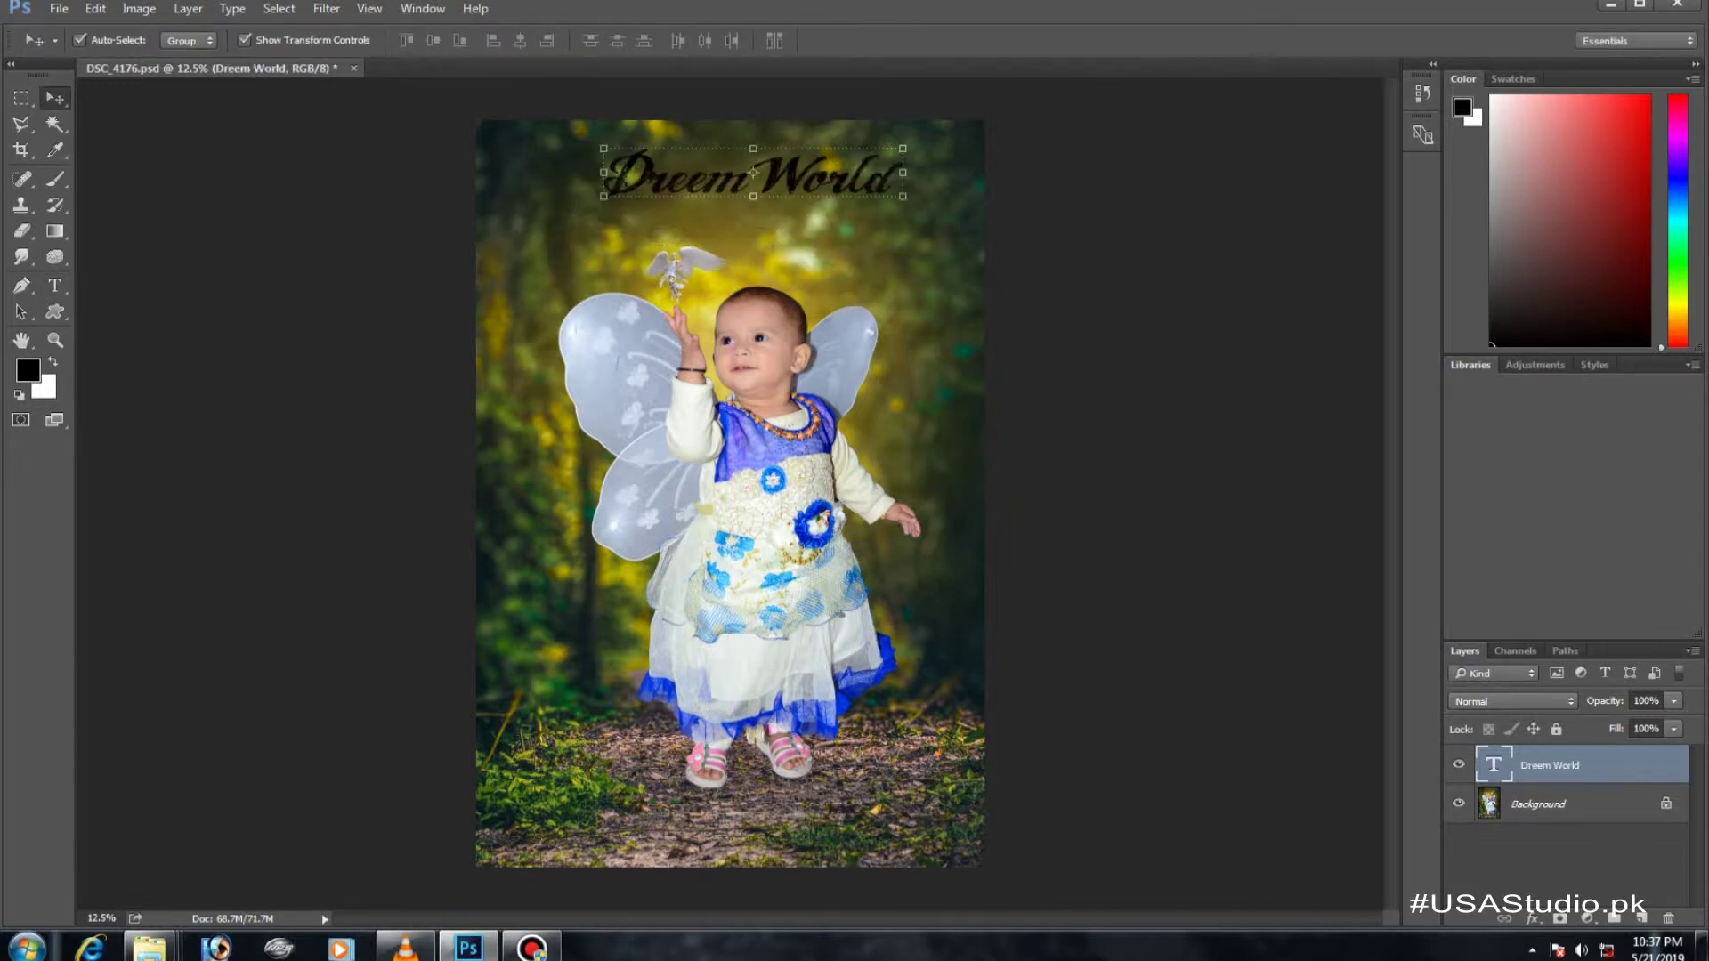
Change the Dreem World title colour to white
double_click(1493, 765)
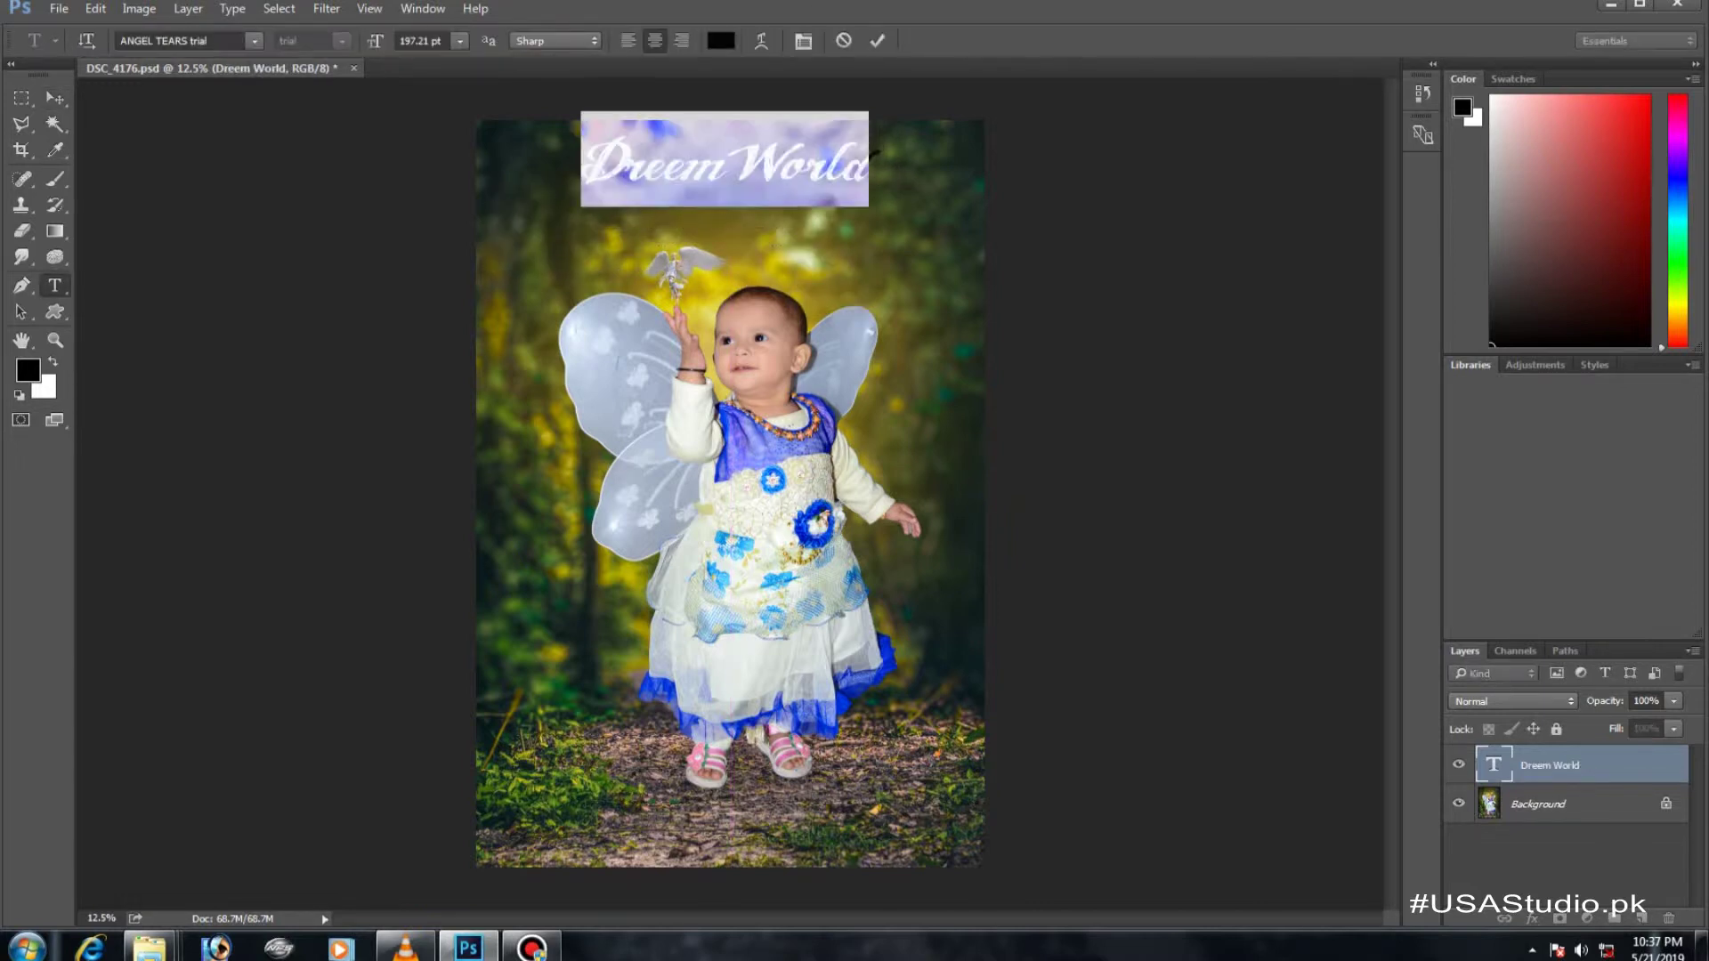
click(721, 40)
click(445, 418)
click(909, 403)
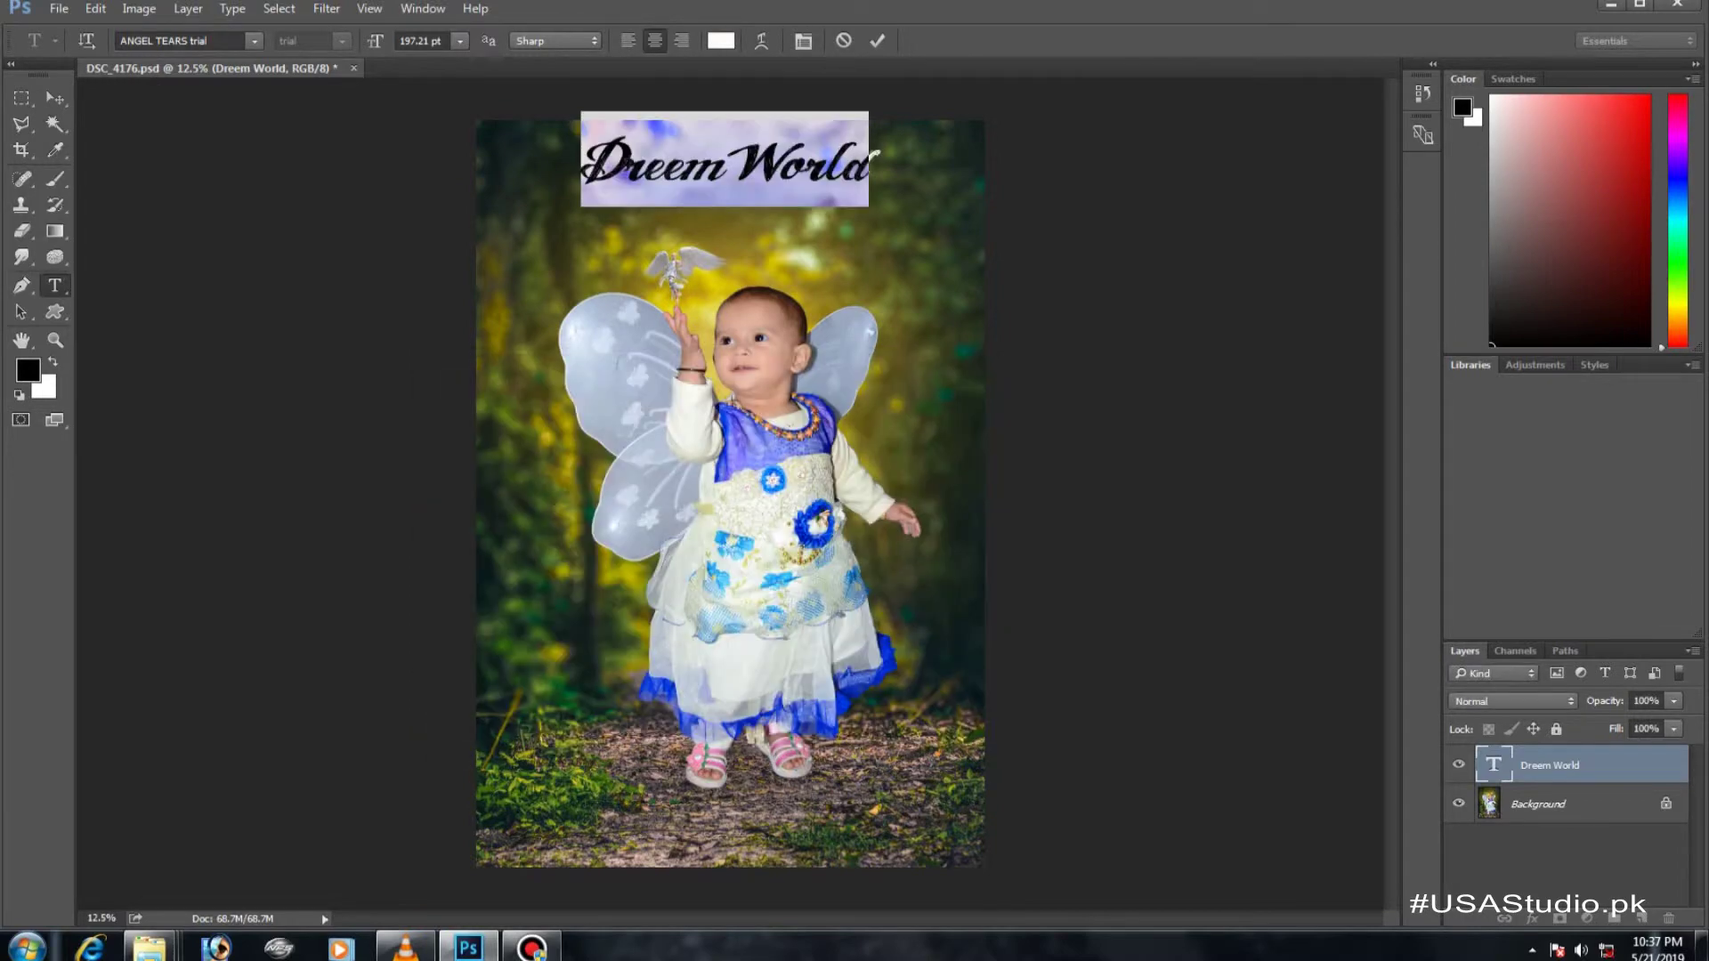
click(54, 98)
Add a Stroke layer style to the Dreem World title
right_click(1566, 765)
click(1497, 293)
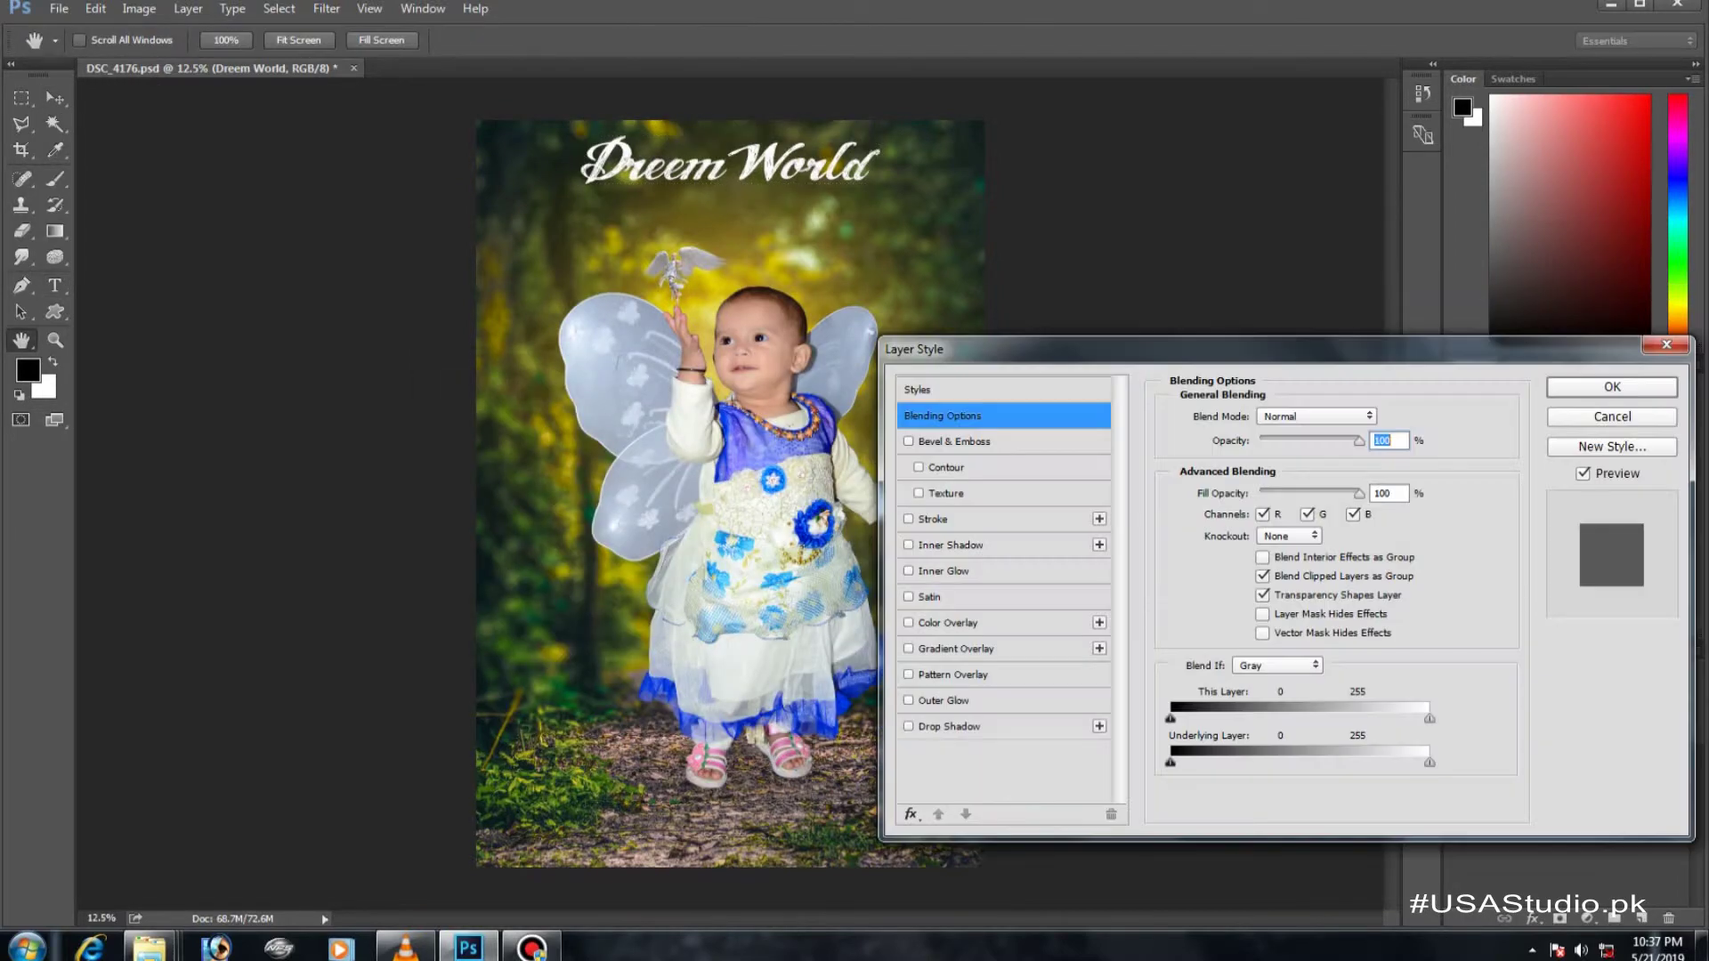
click(932, 519)
click(1217, 573)
click(905, 401)
key(Return)
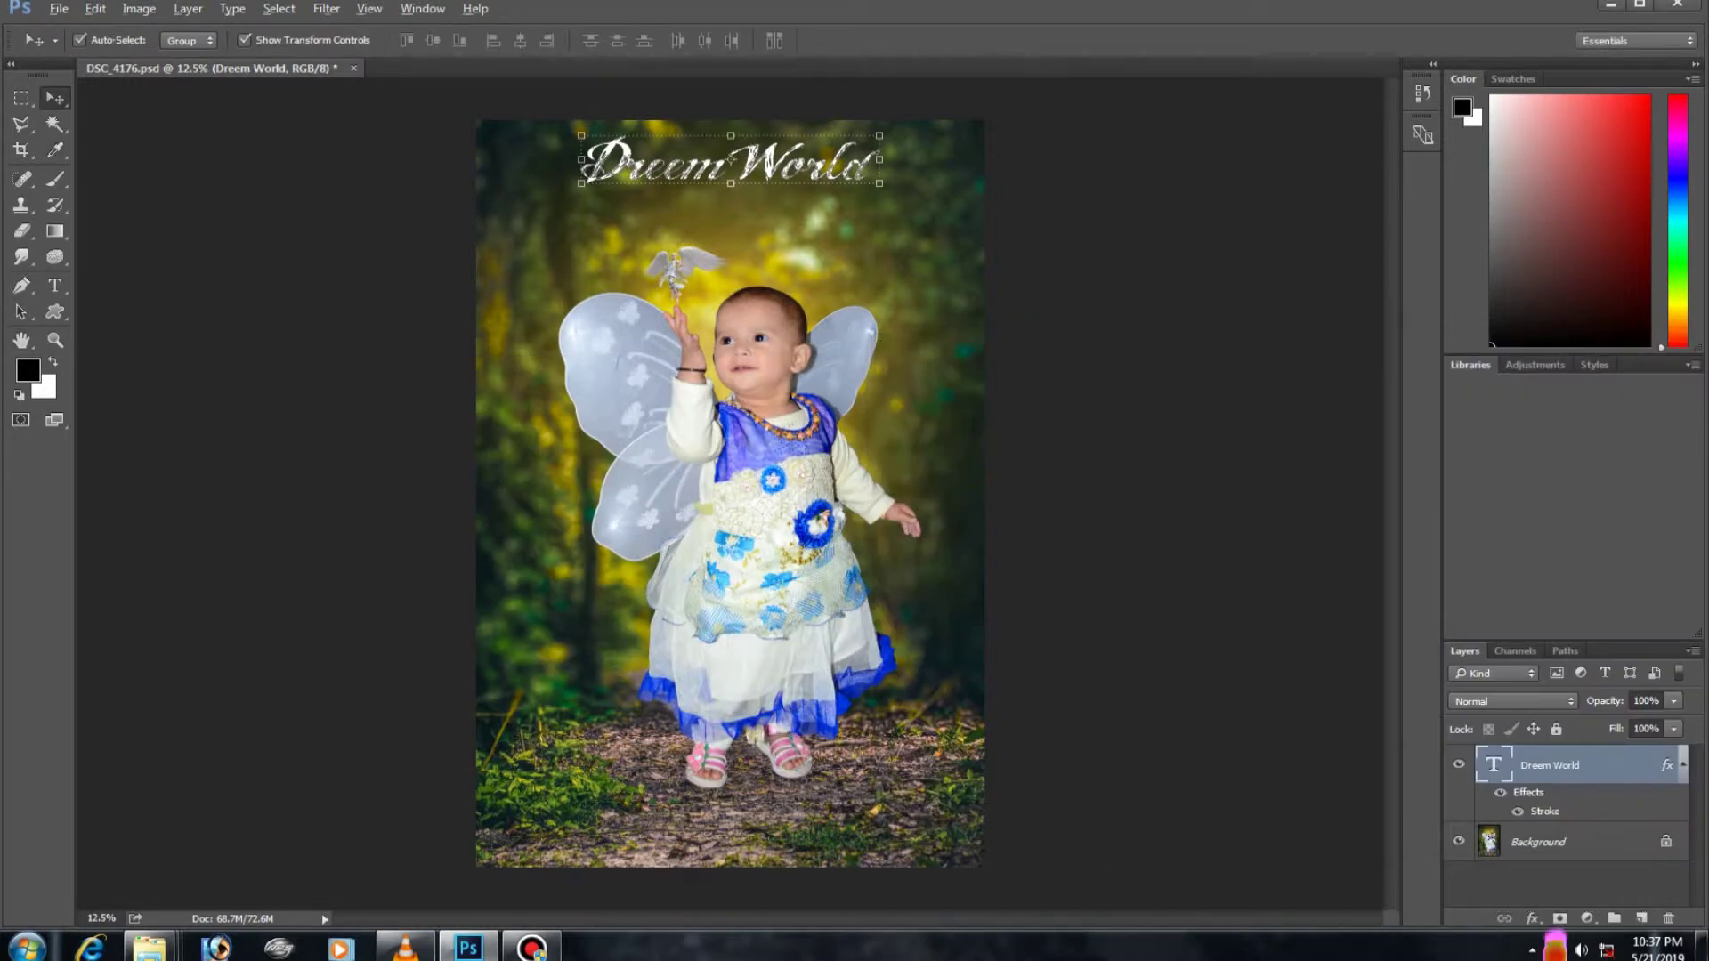
Shrink the title slightly, set its font to ANGEL TEARS, and recentre it
key(ctrl+t)
drag(880, 159, 868, 158)
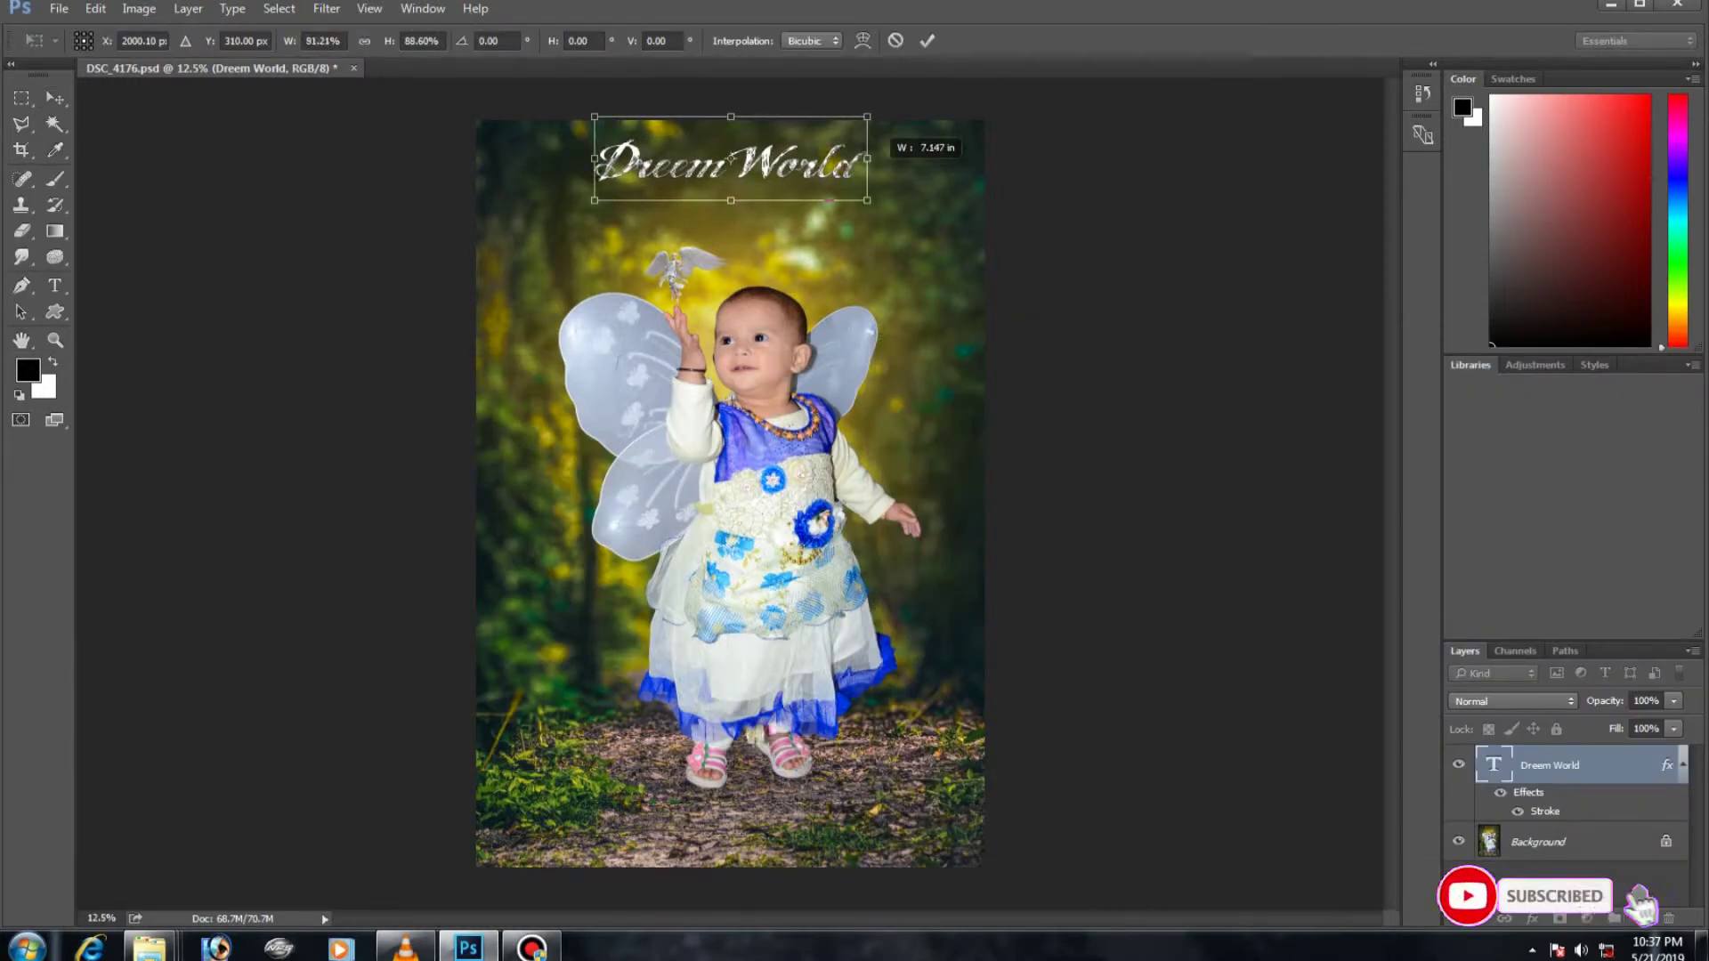
key(Return)
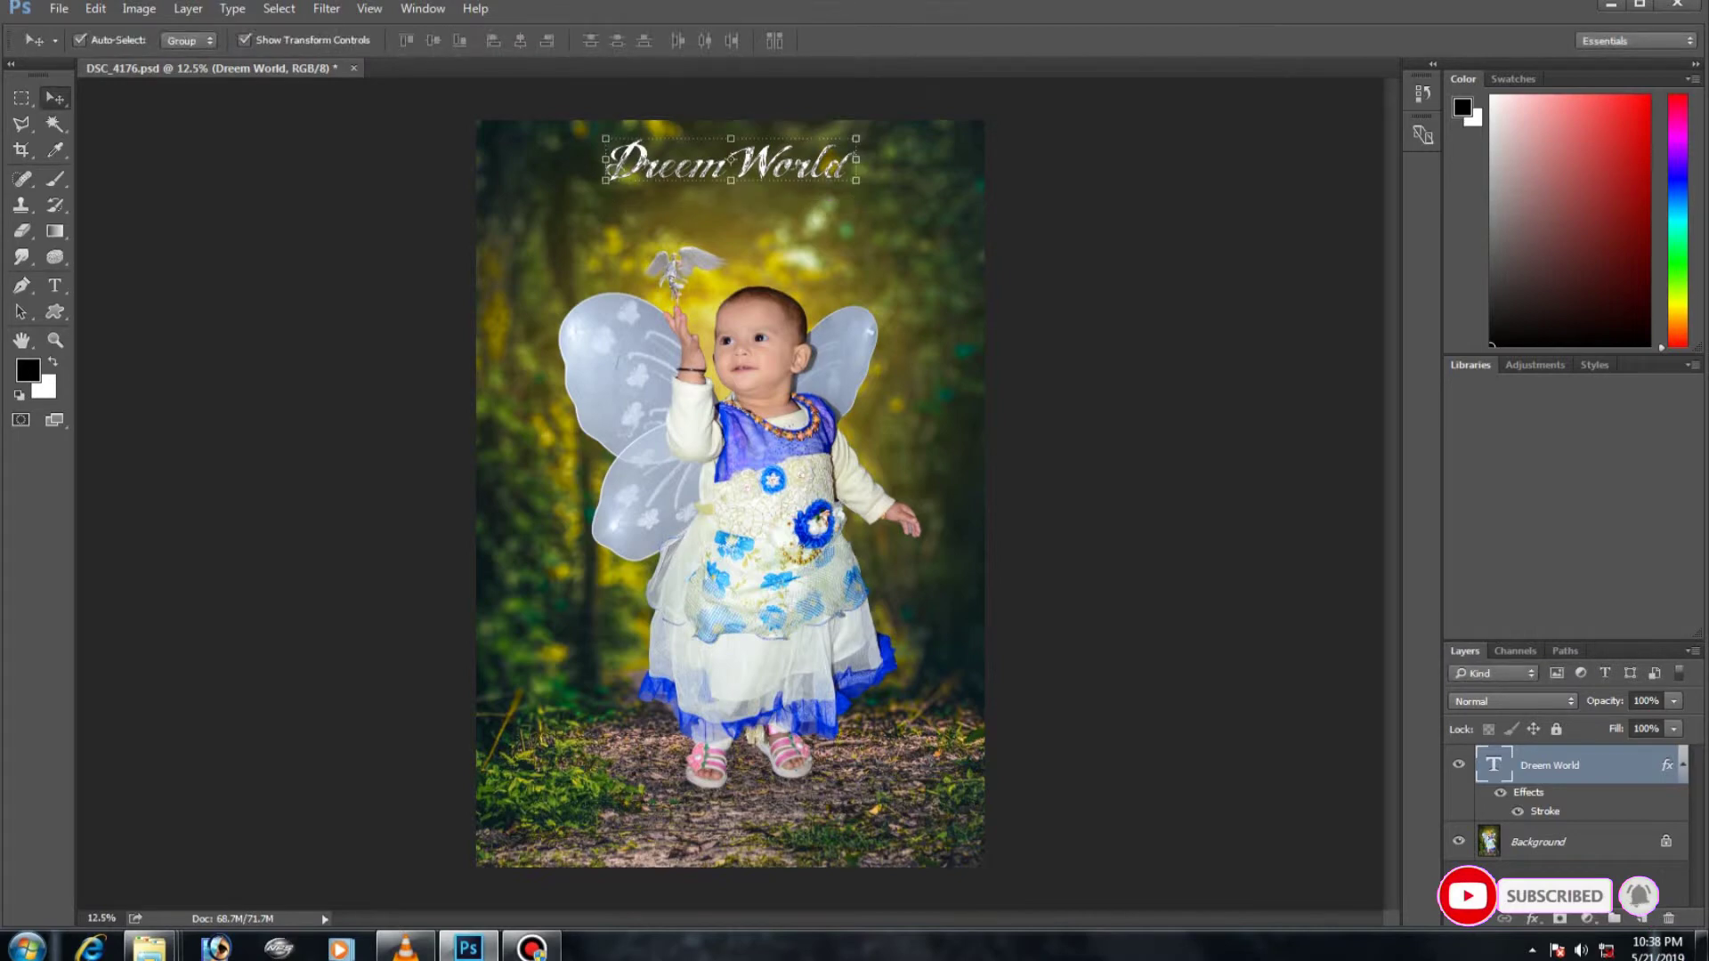
double_click(1493, 765)
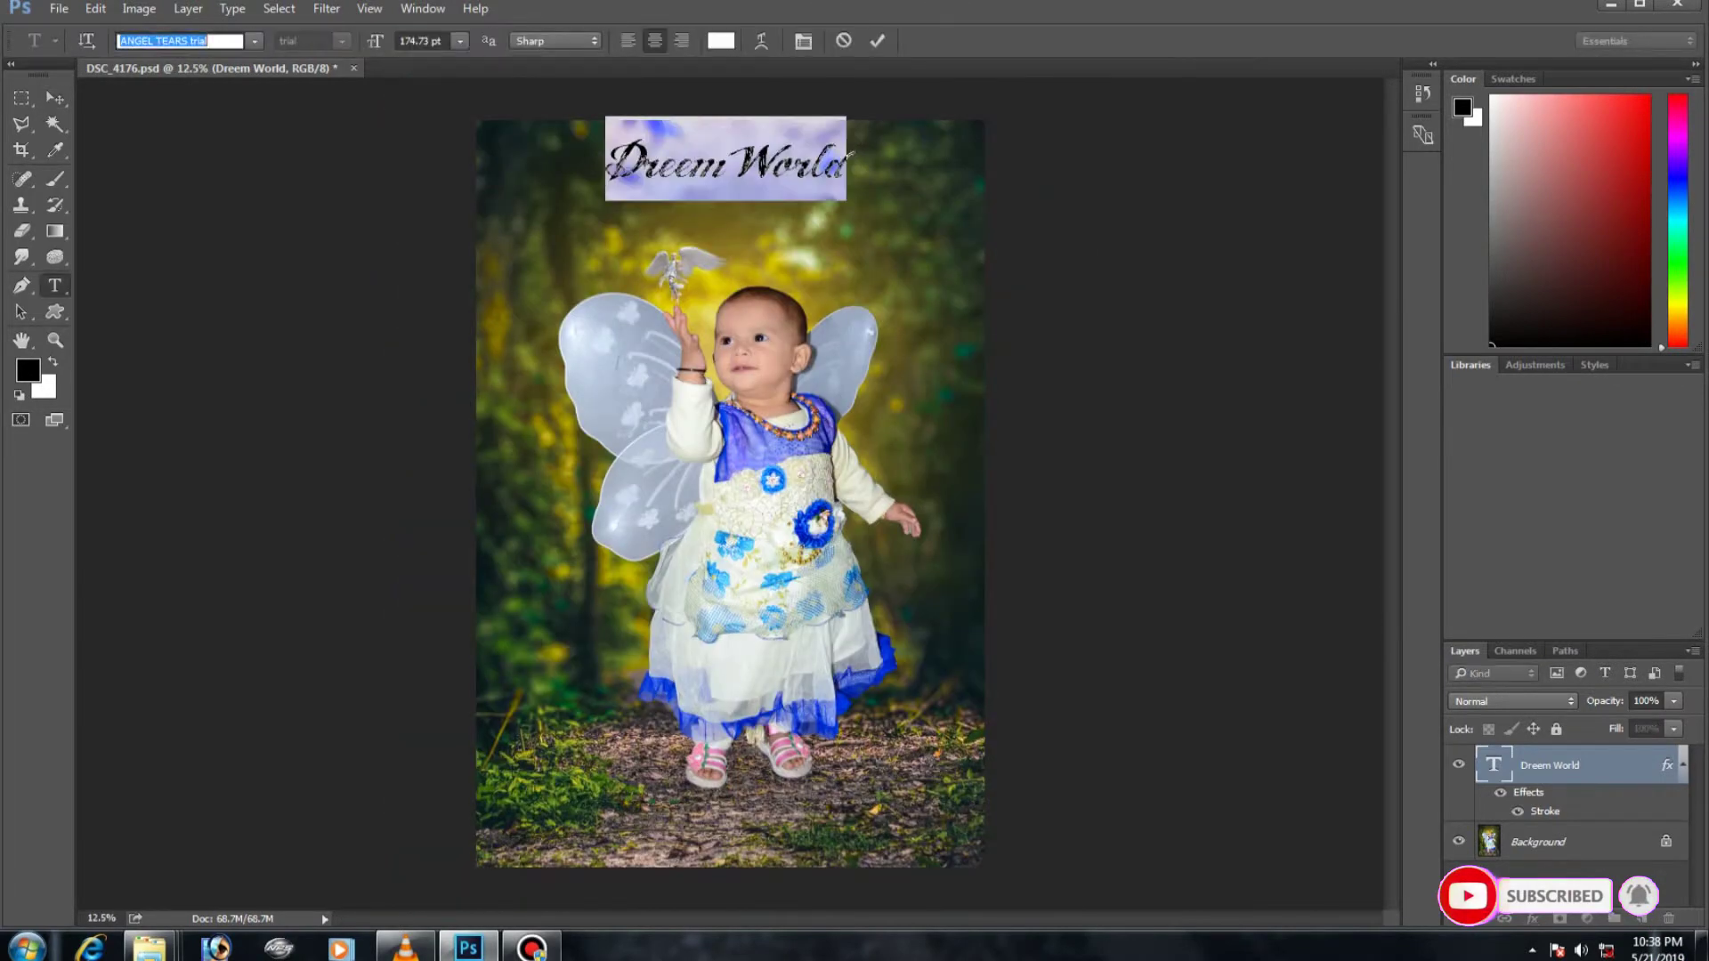
key(Down)
key(Down)
key(Down)
key(Down)
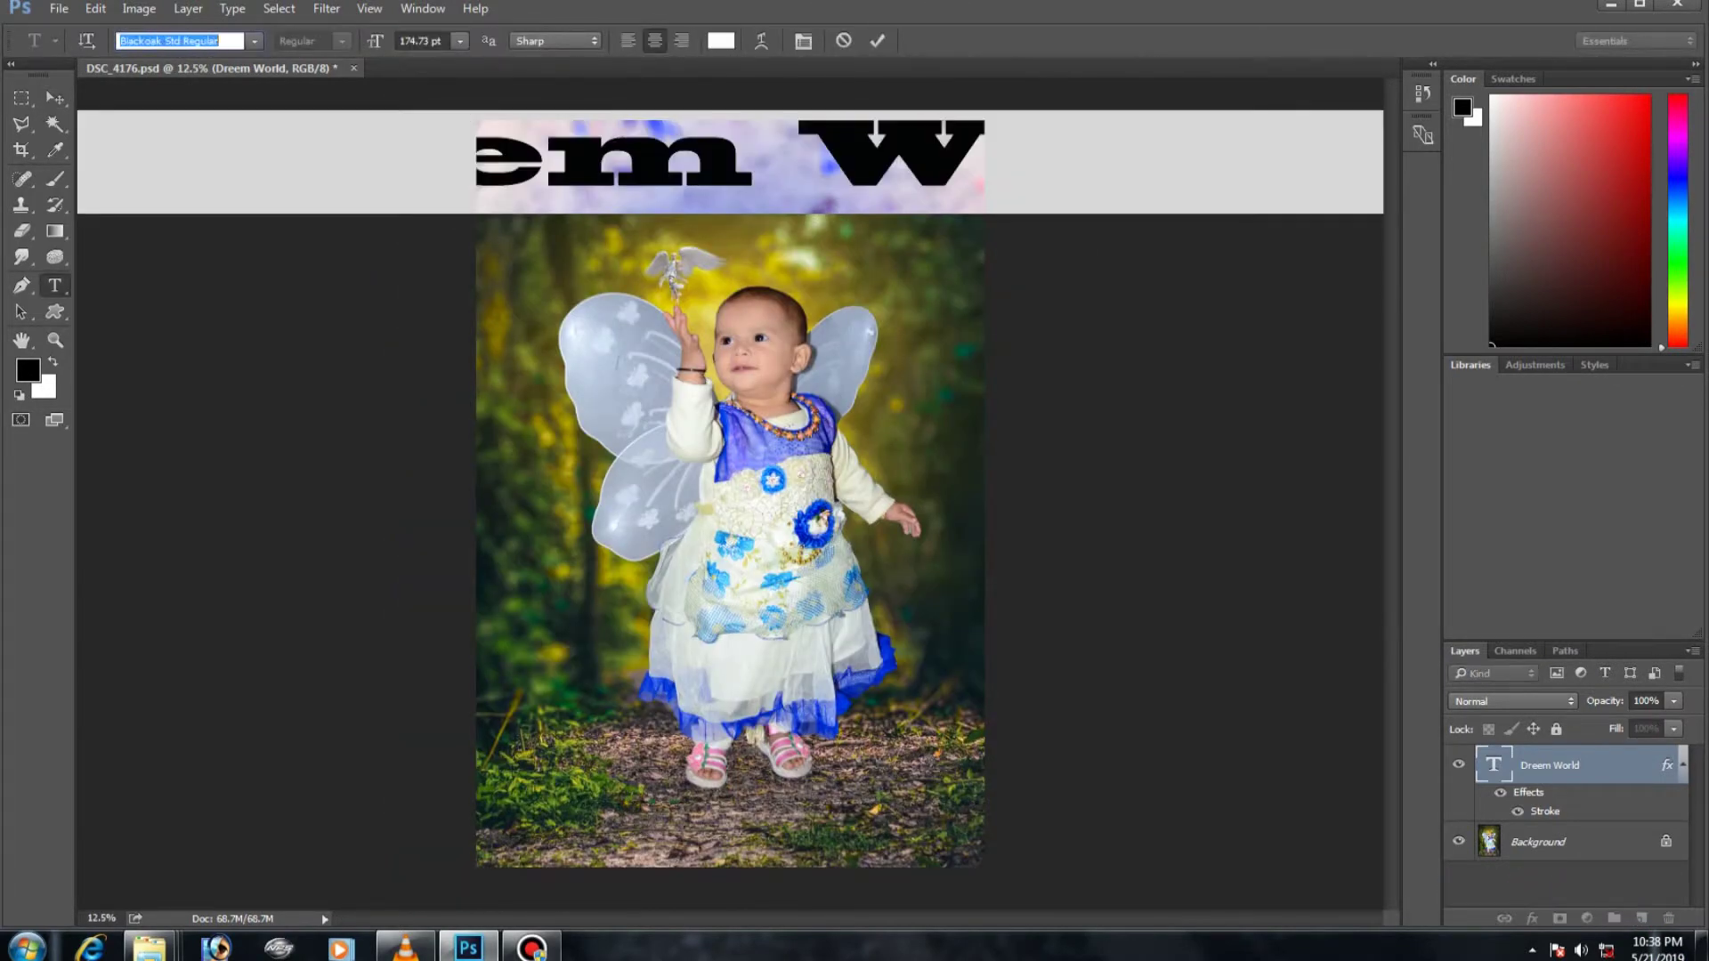
key(Down)
key(Down)
key(Down)
key(Down)
key(Up)
key(Up)
key(Up)
key(Up)
key(Up)
key(Up)
click(54, 98)
drag(819, 152, 823, 147)
Start a new text layer near the bottom of the photo
key(l)
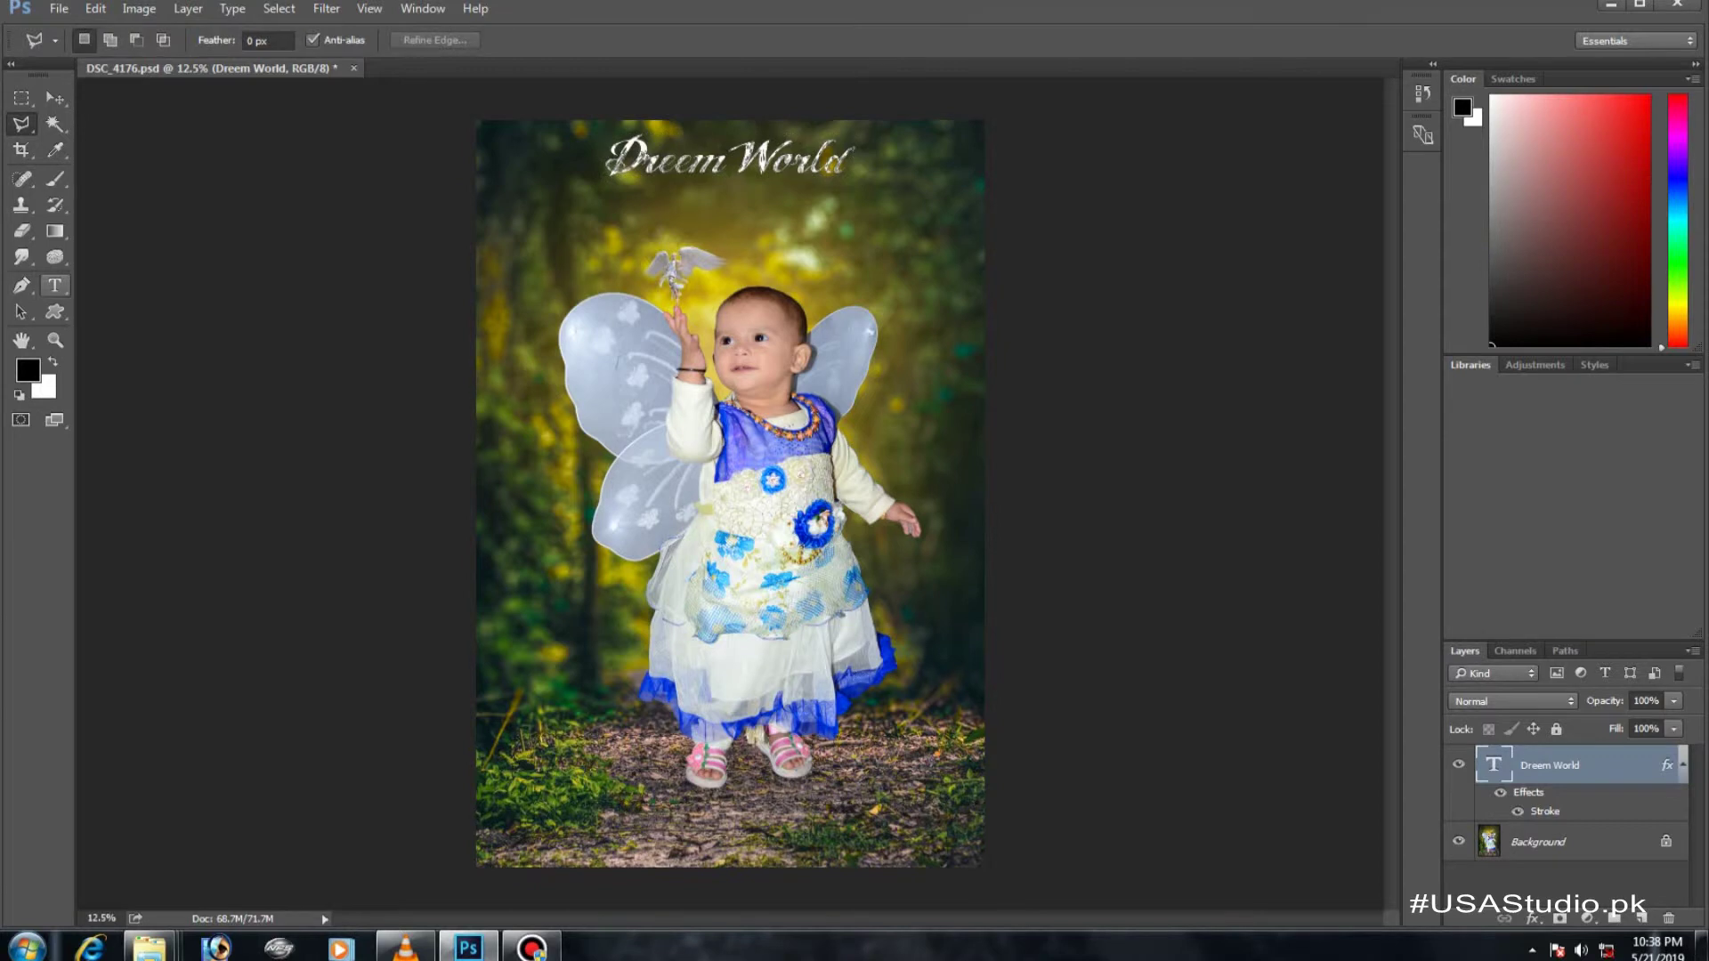
click(54, 286)
click(730, 819)
text(My Dreem Angel)
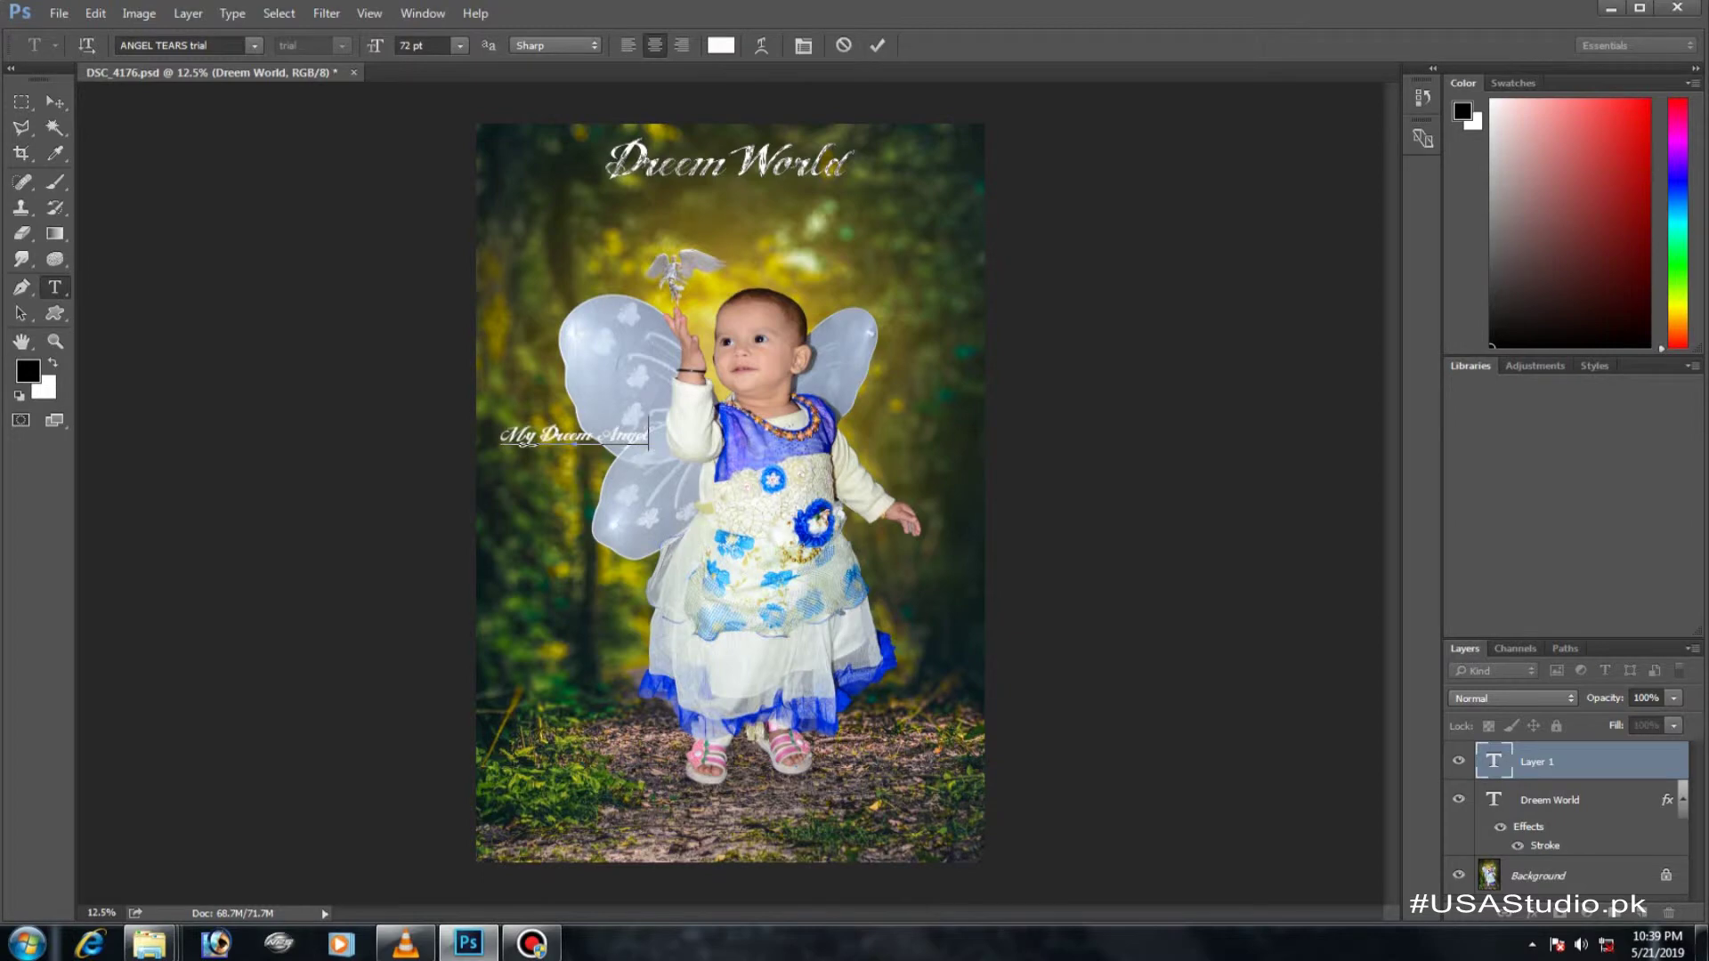
Finish the 'My Dreem Angel' text and move it up under the title
click(877, 45)
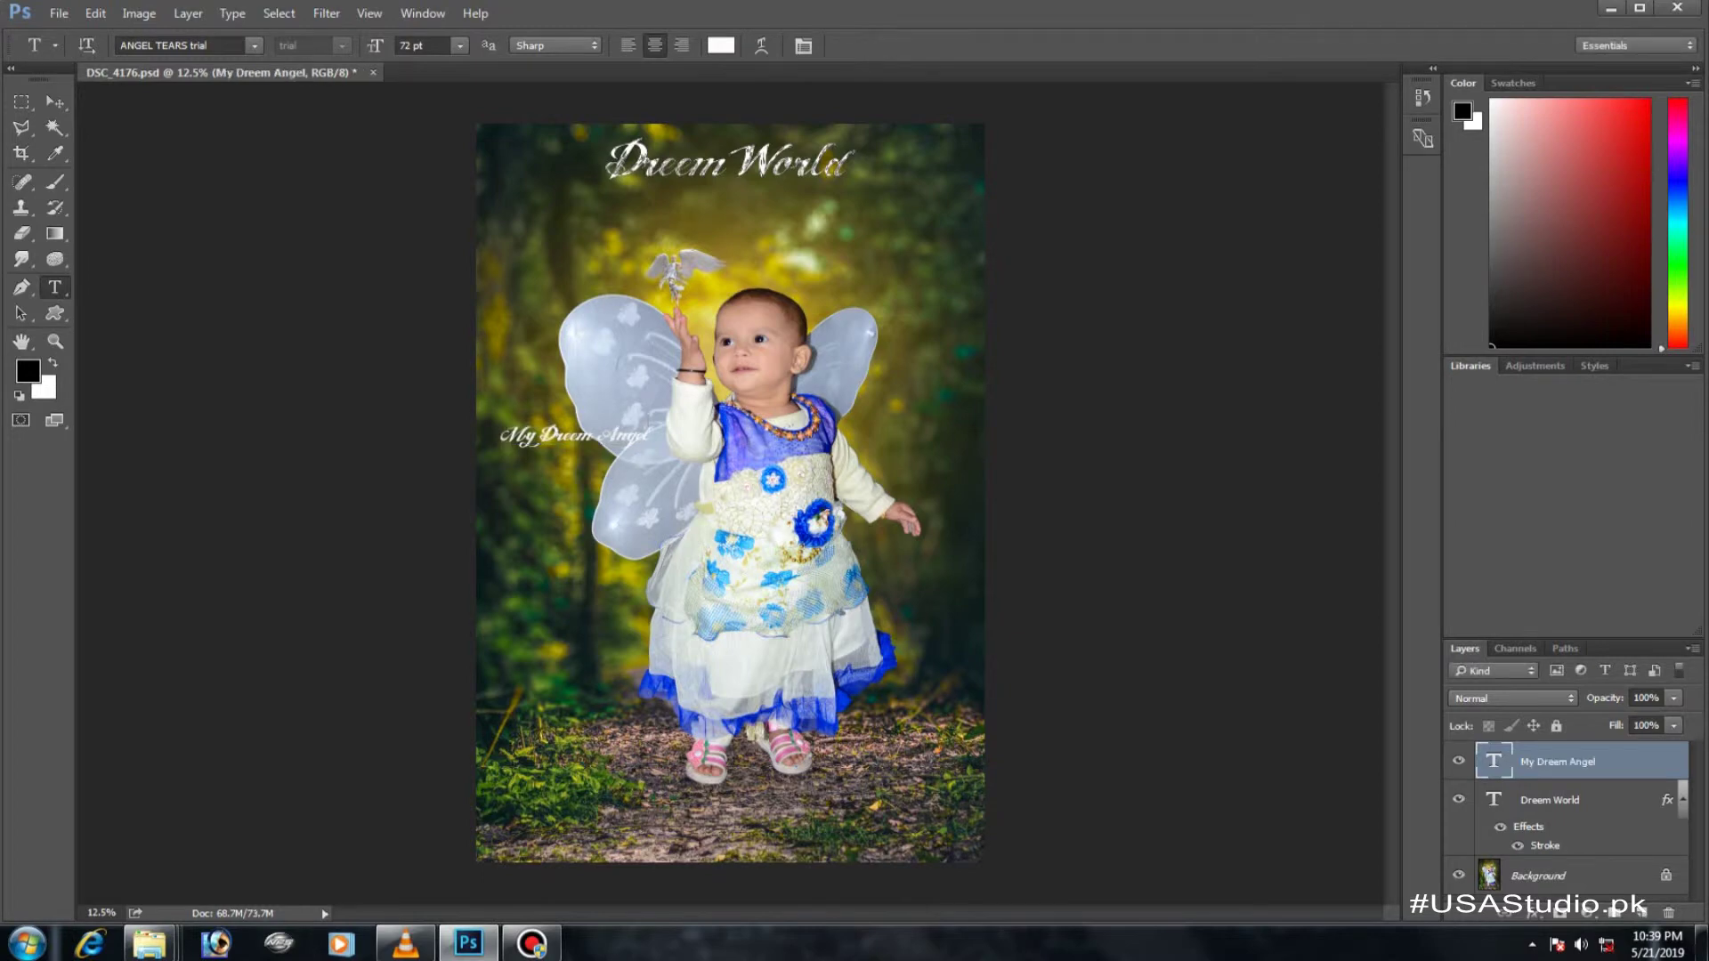
key(v)
drag(579, 436, 730, 183)
key(ctrl+plus)
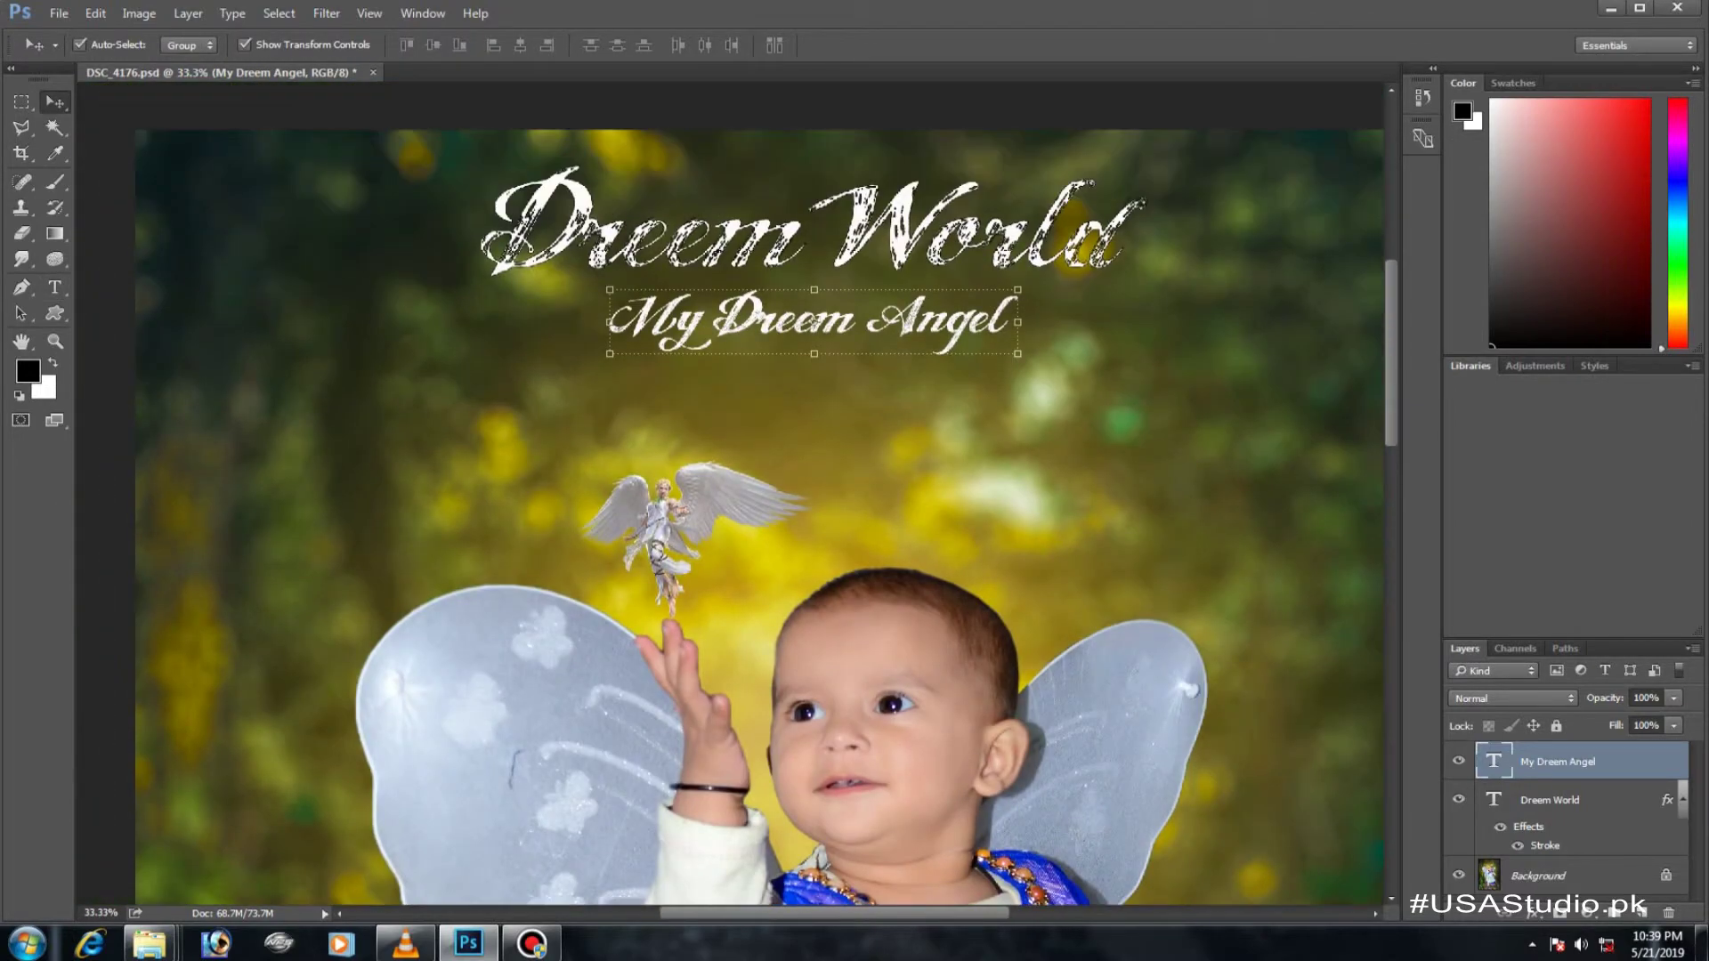
Cycle through fonts for the My Dreem Angel subtitle
key(Down)
key(Down)
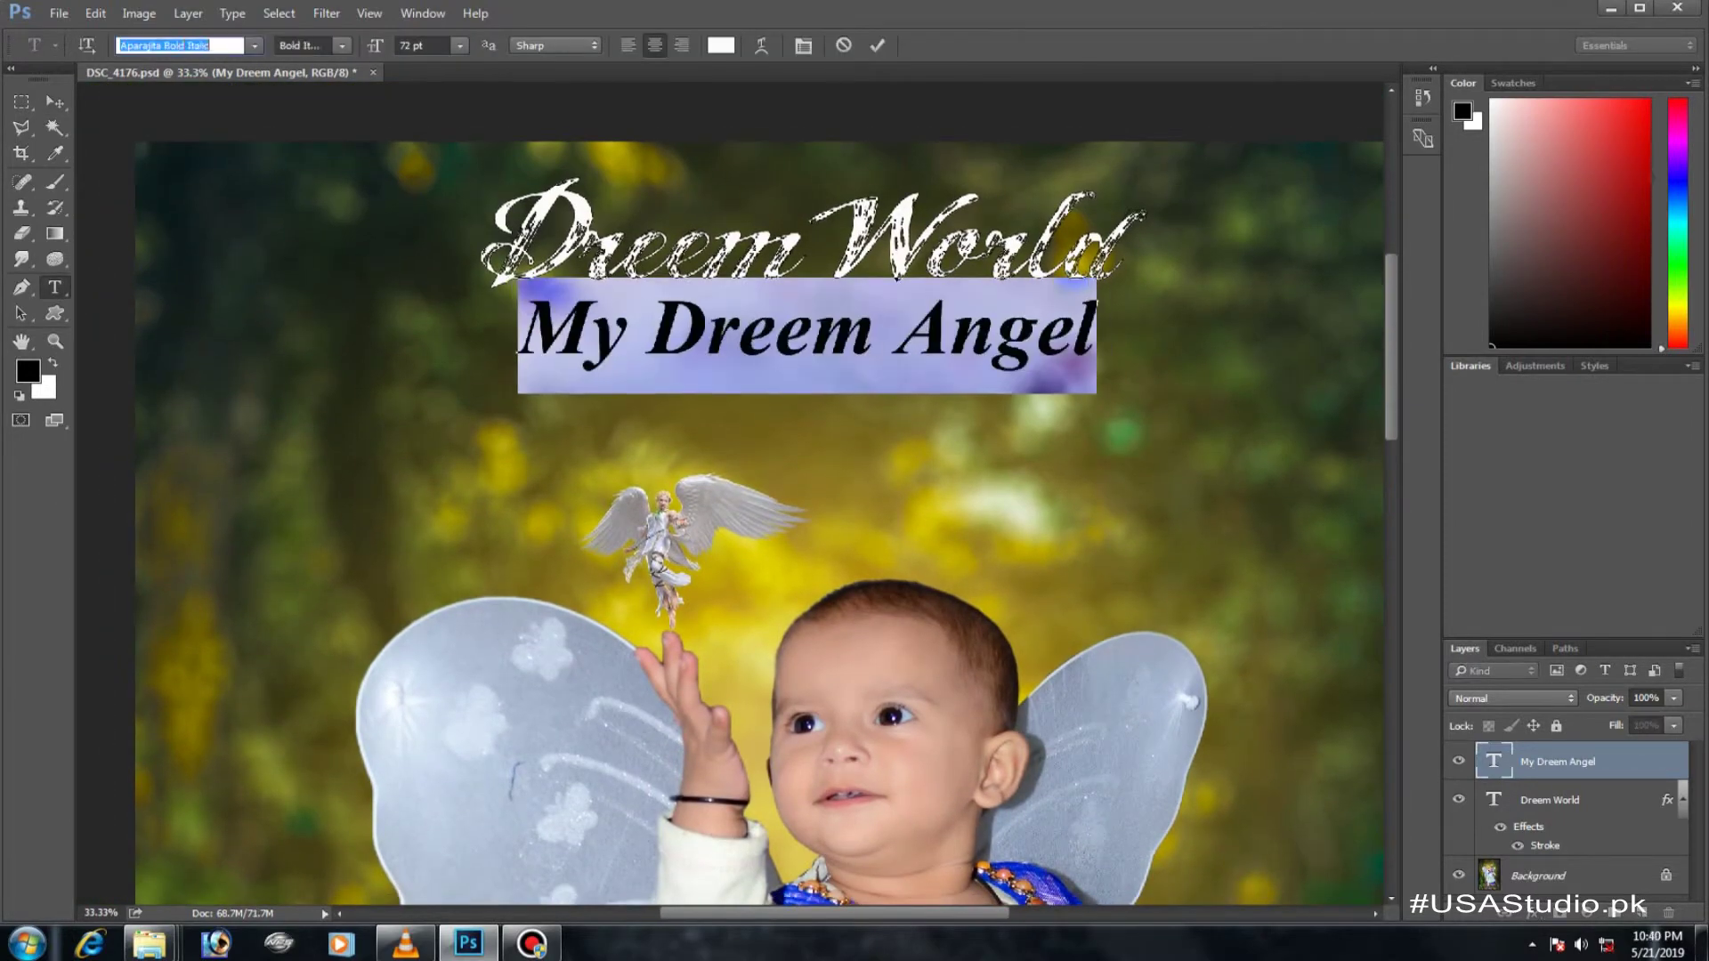
key(Down)
key(Down)
key(Down)
key(Down)
key(Down)
key(Down)
key(Down)
key(Down)
key(Down)
key(Down)
key(Down)
key(Down)
key(Down)
key(Down)
key(Down)
key(Down)
key(Down)
key(Down)
key(Down)
key(Down)
key(Down)
key(Down)
key(Down)
key(Down)
key(Down)
key(Down)
key(ctrl+Return)
key(v)
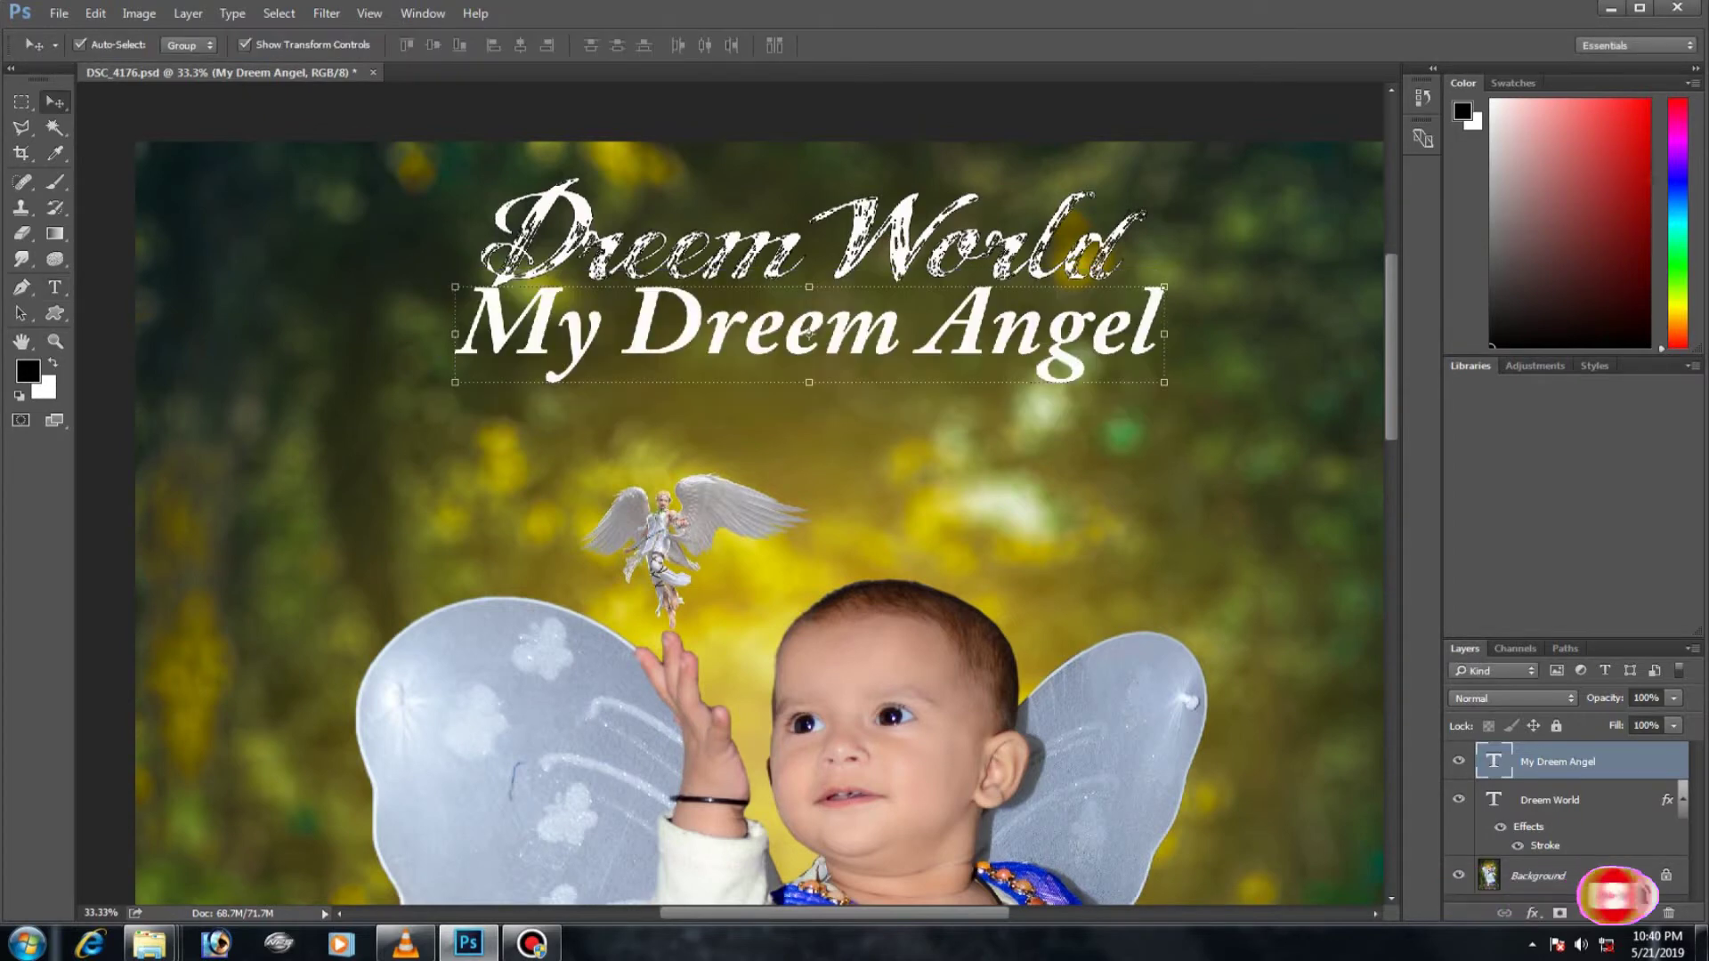
Scale the subtitle down and move it just under Dreem World
drag(1164, 382, 1104, 485)
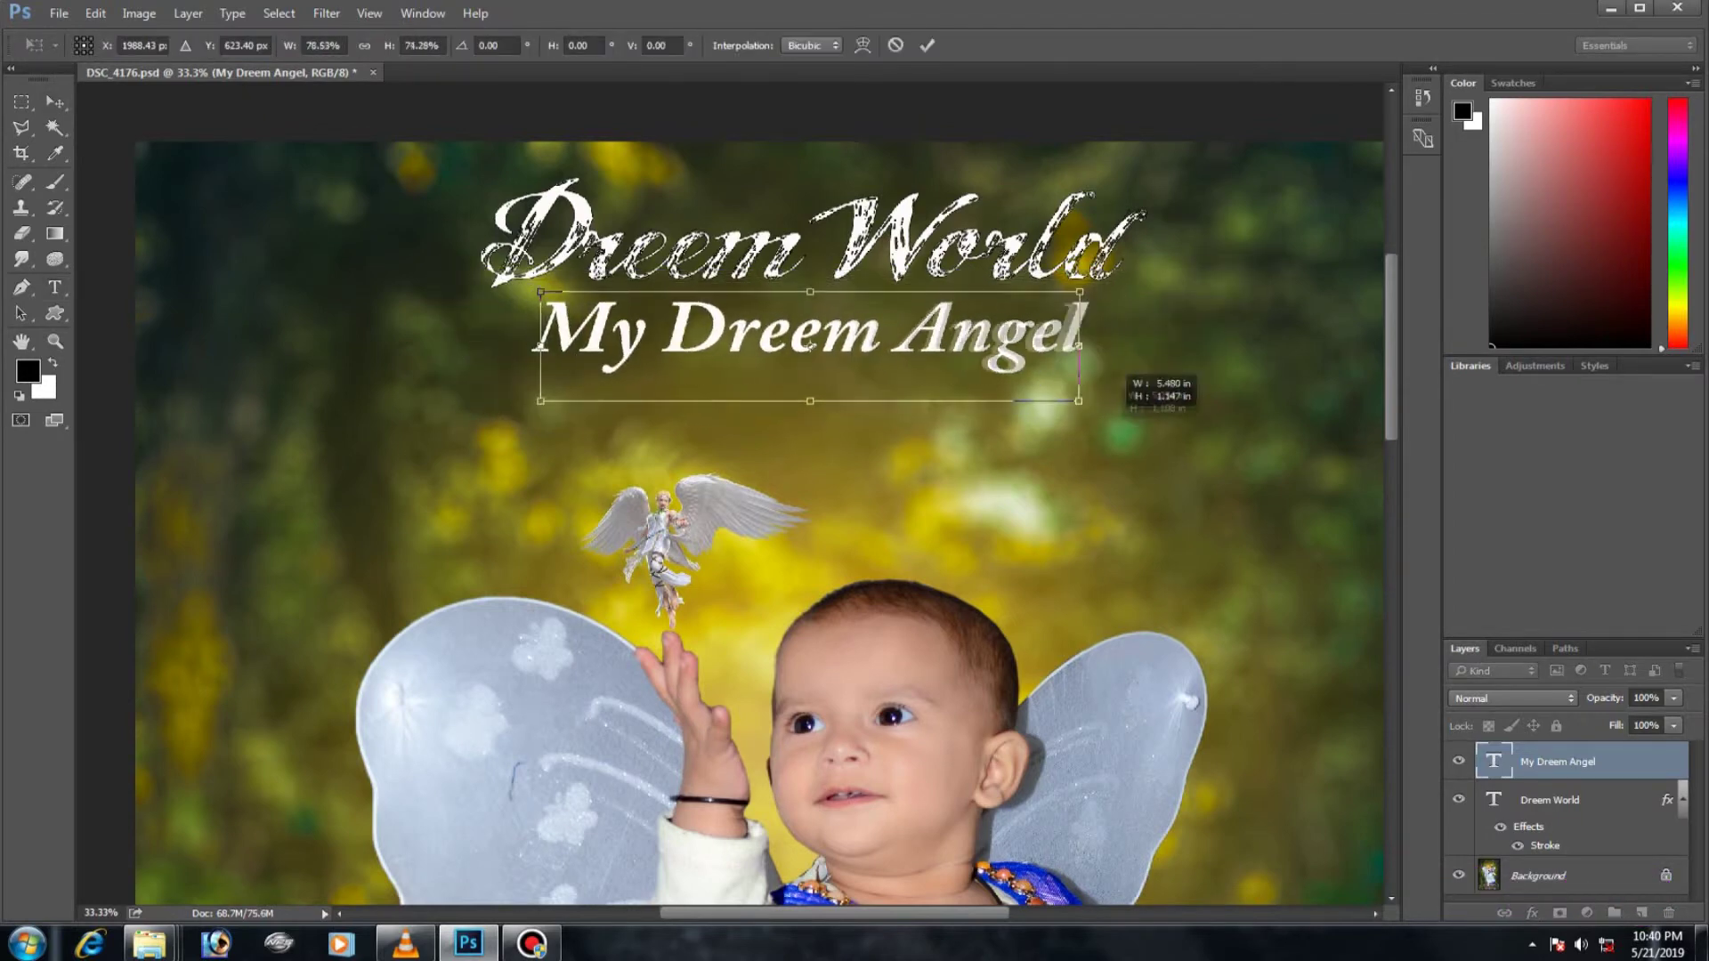
drag(1015, 304, 986, 314)
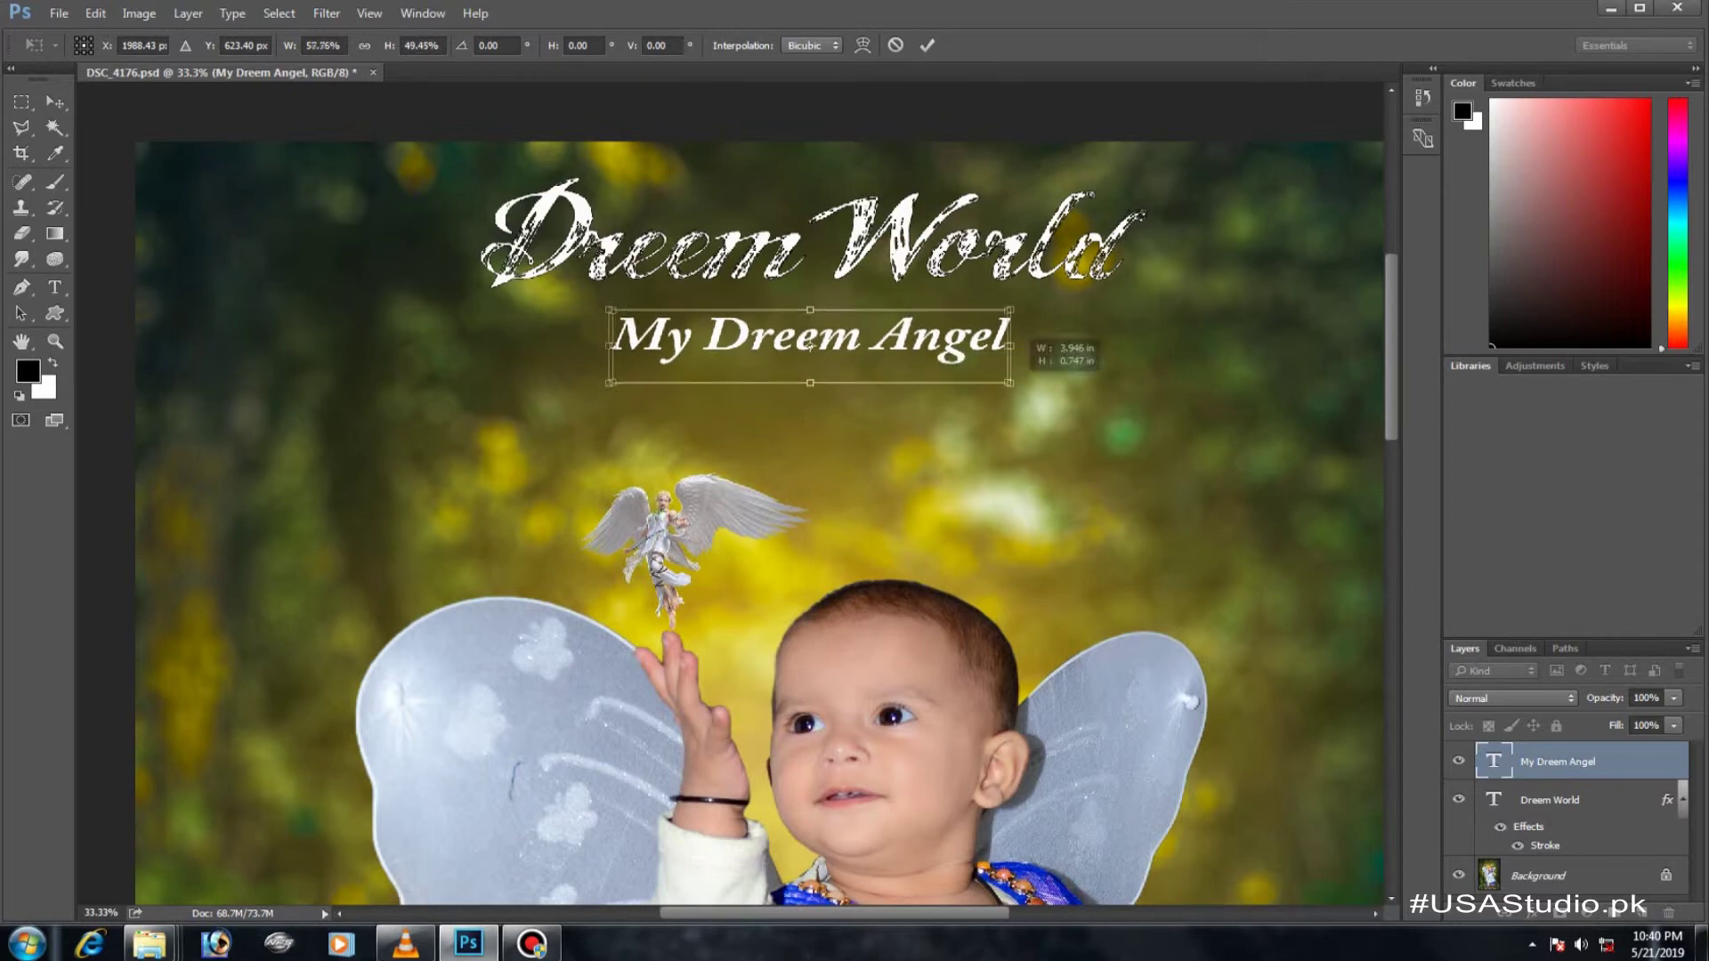
key(Return)
drag(859, 277, 859, 258)
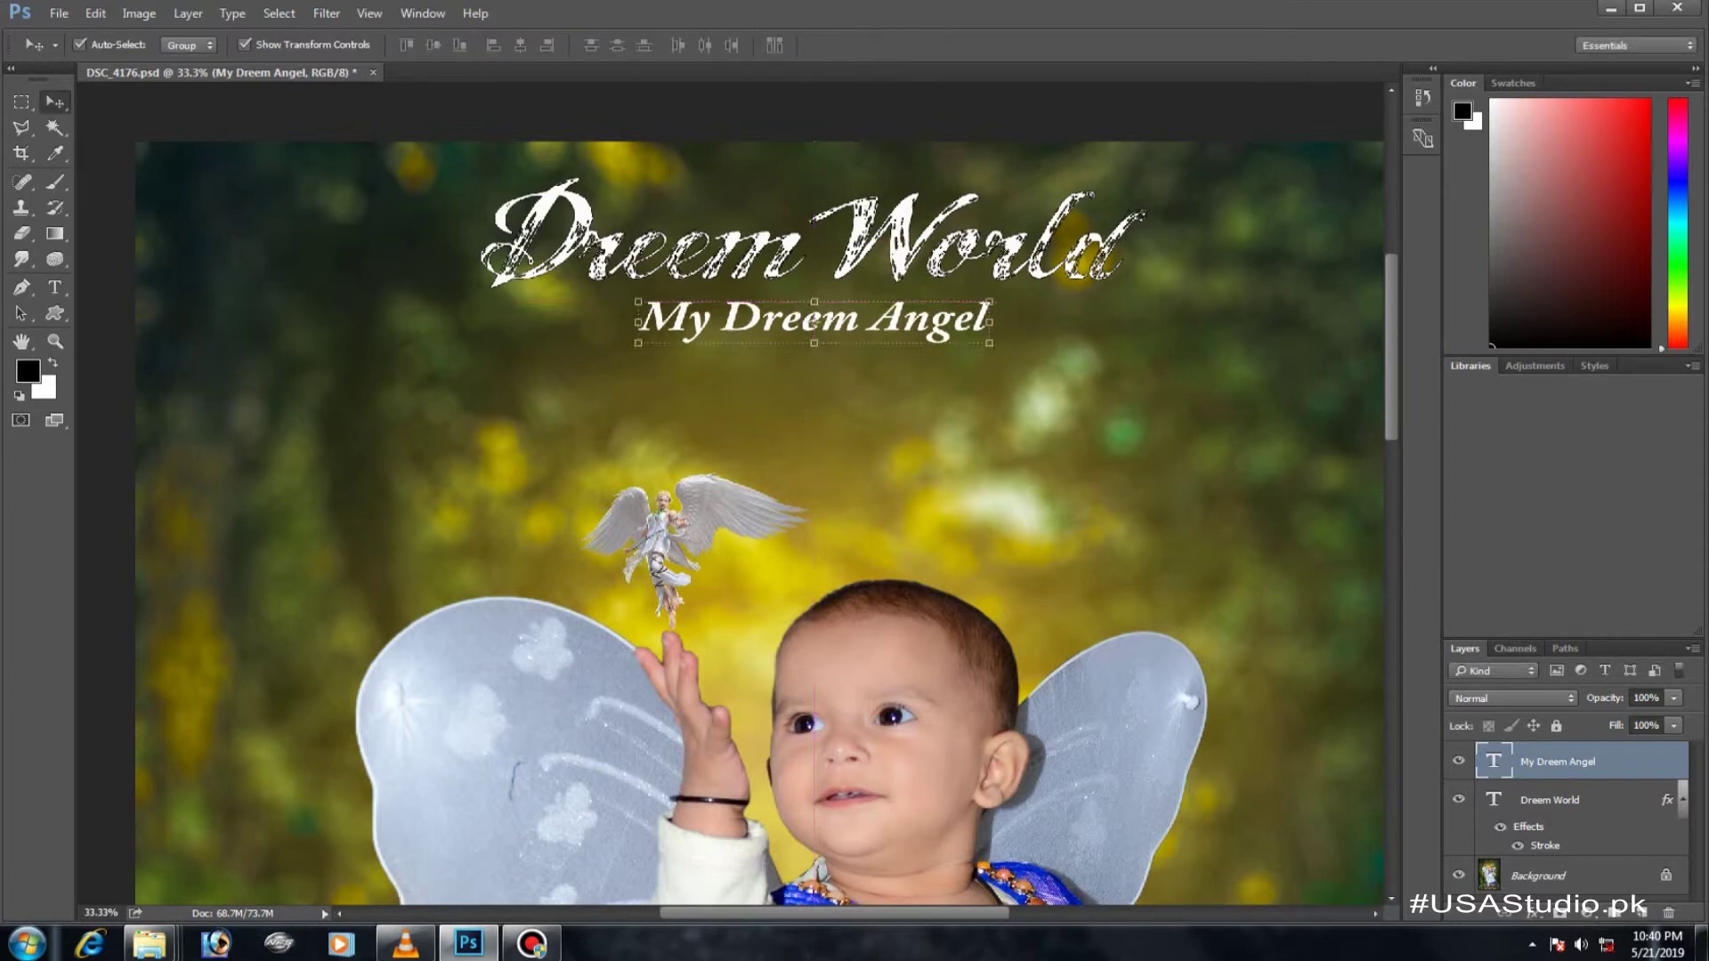
Set the subtitle font to Chaparral Pro Italic, try a stroke style, and zoom out
double_click(1492, 761)
key(Down)
key(Down)
key(Down)
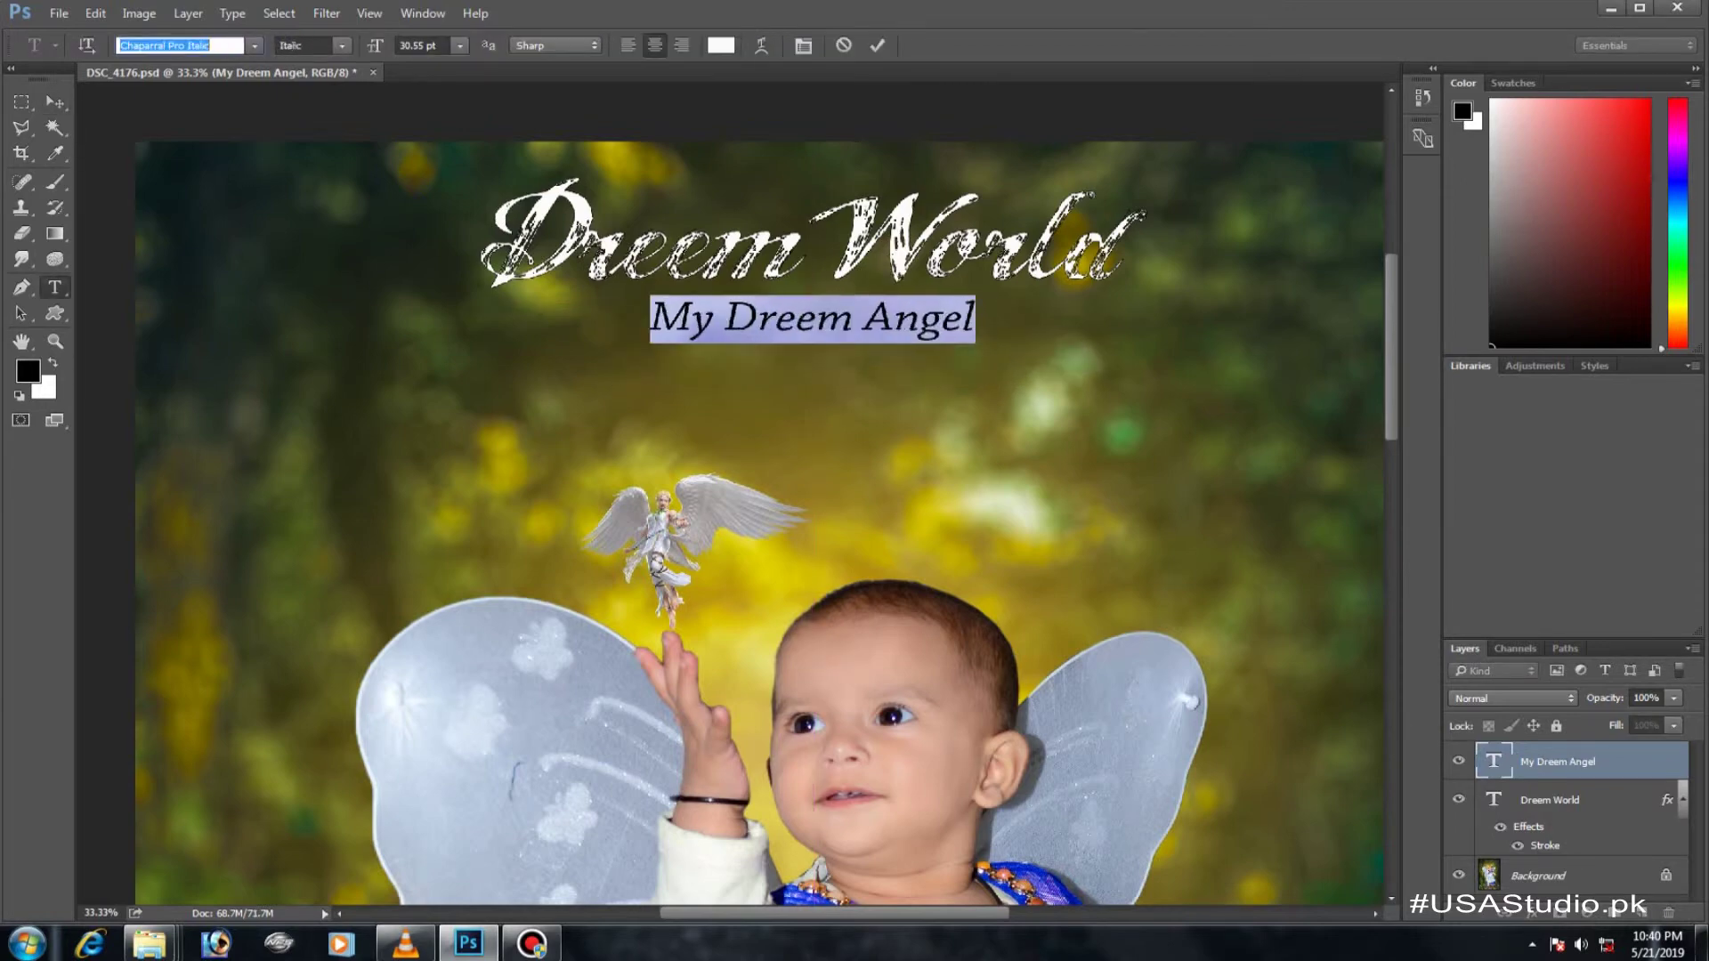
click(55, 102)
right_click(1493, 761)
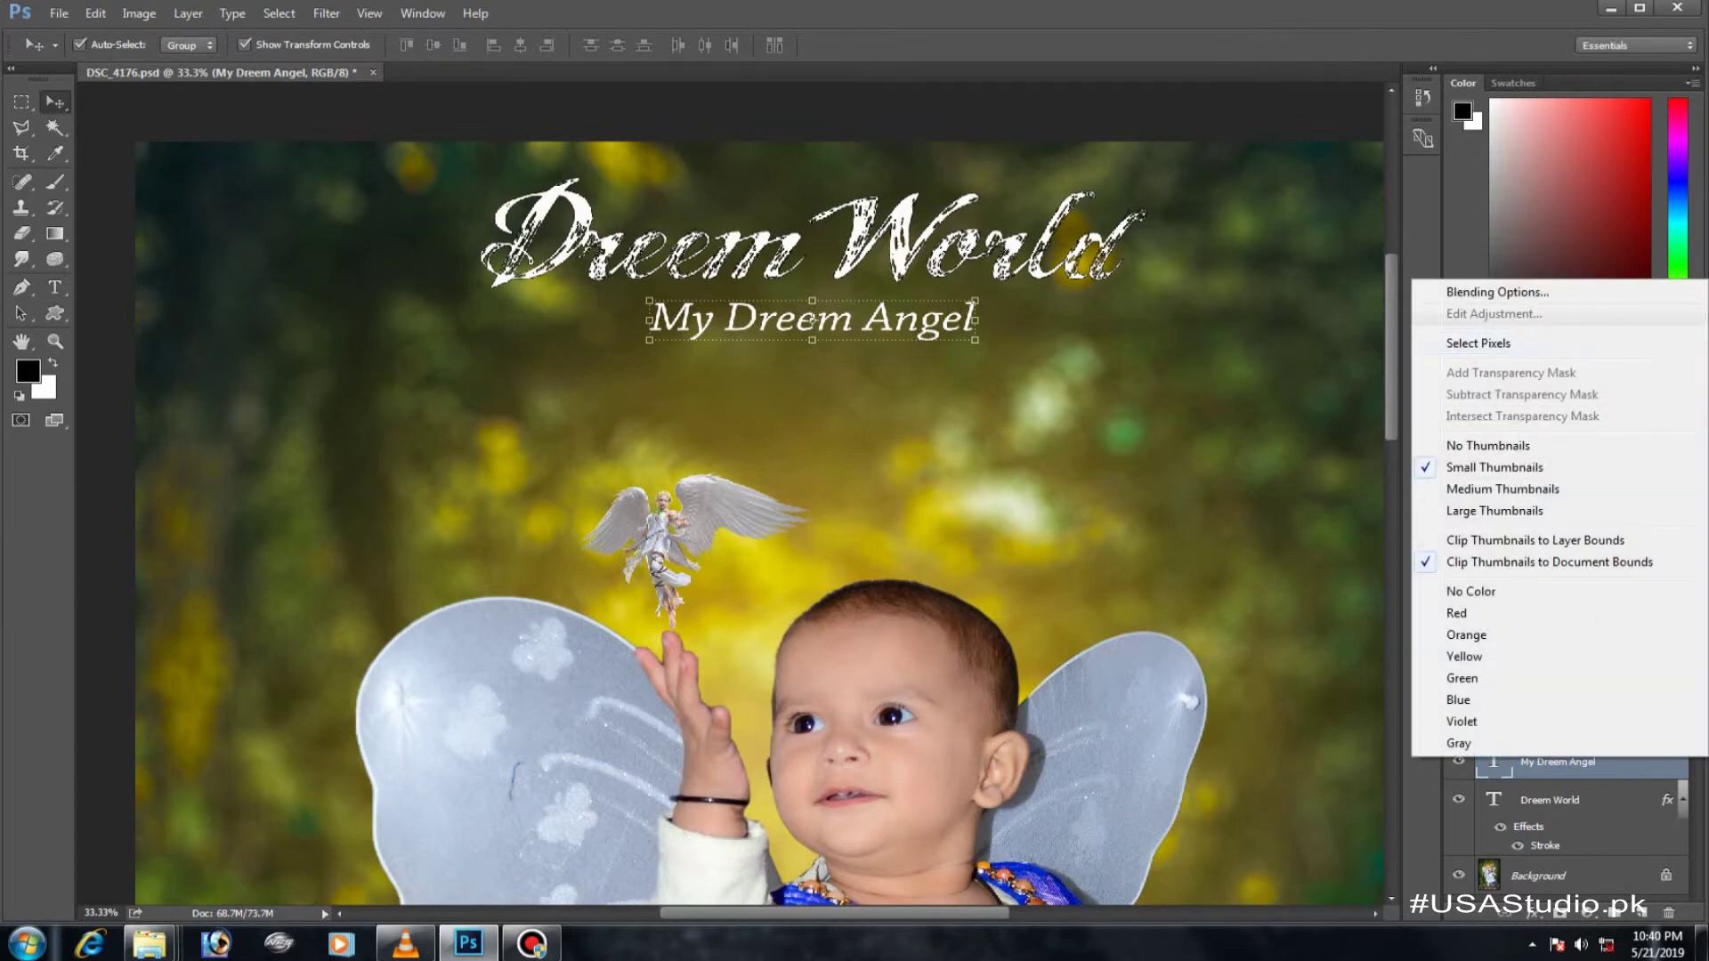
click(1497, 292)
click(932, 518)
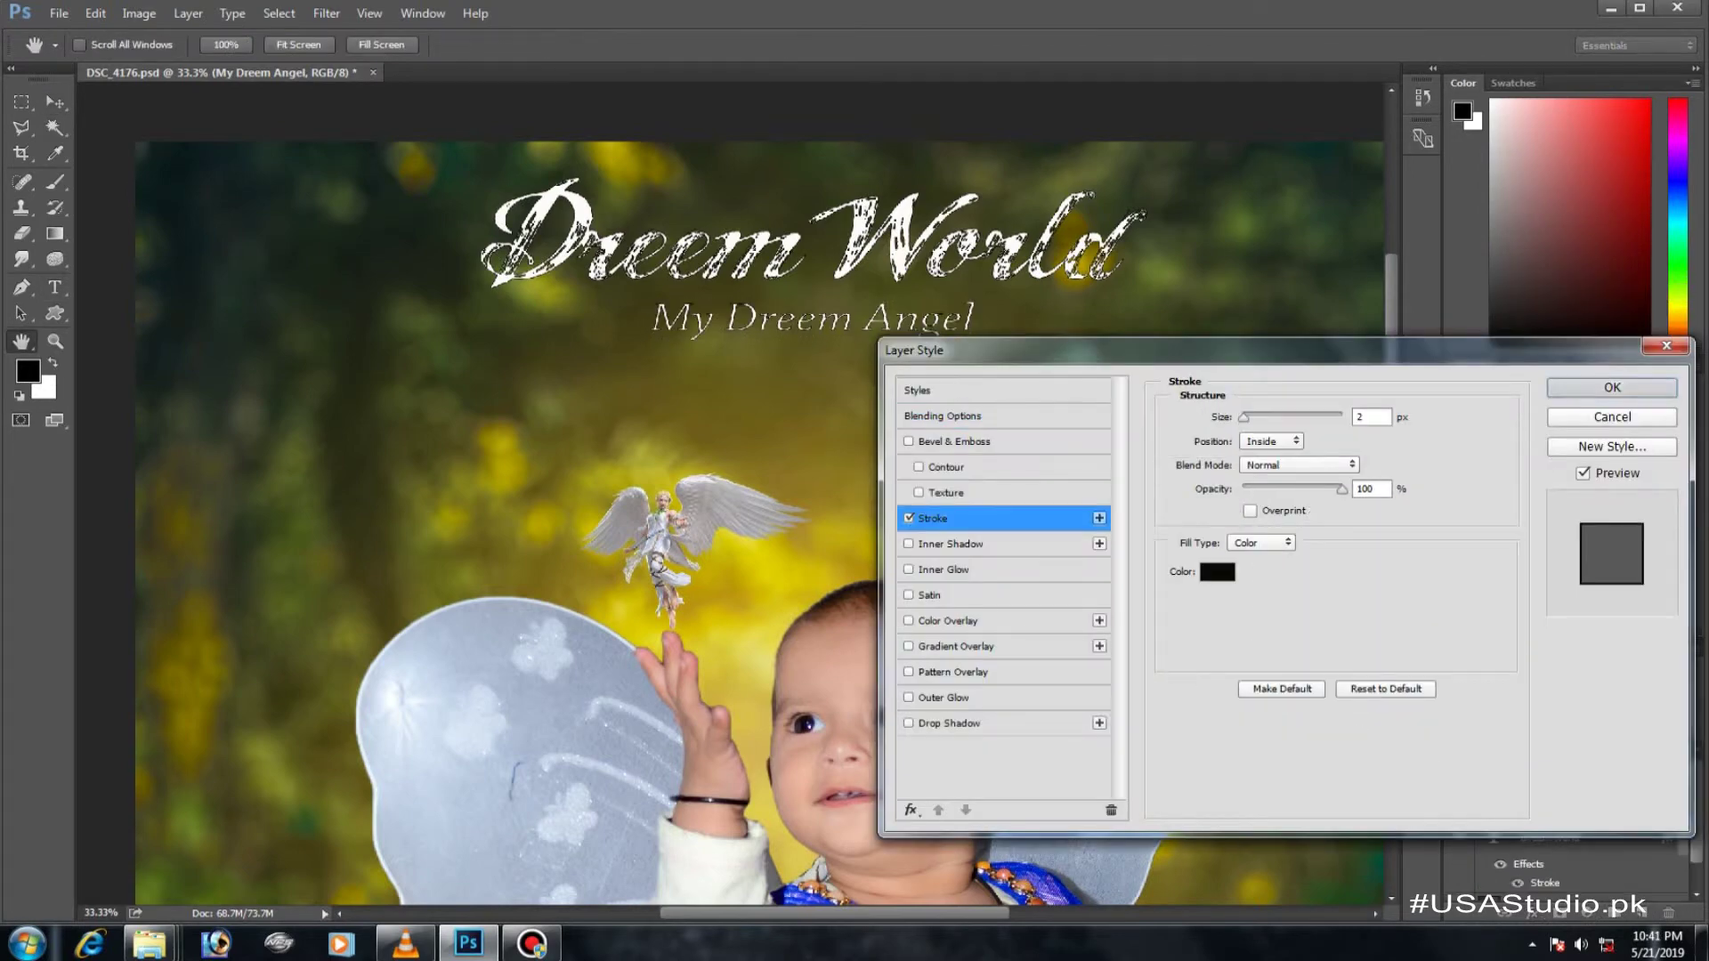
key(Return)
key(ctrl+minus)
key(l)
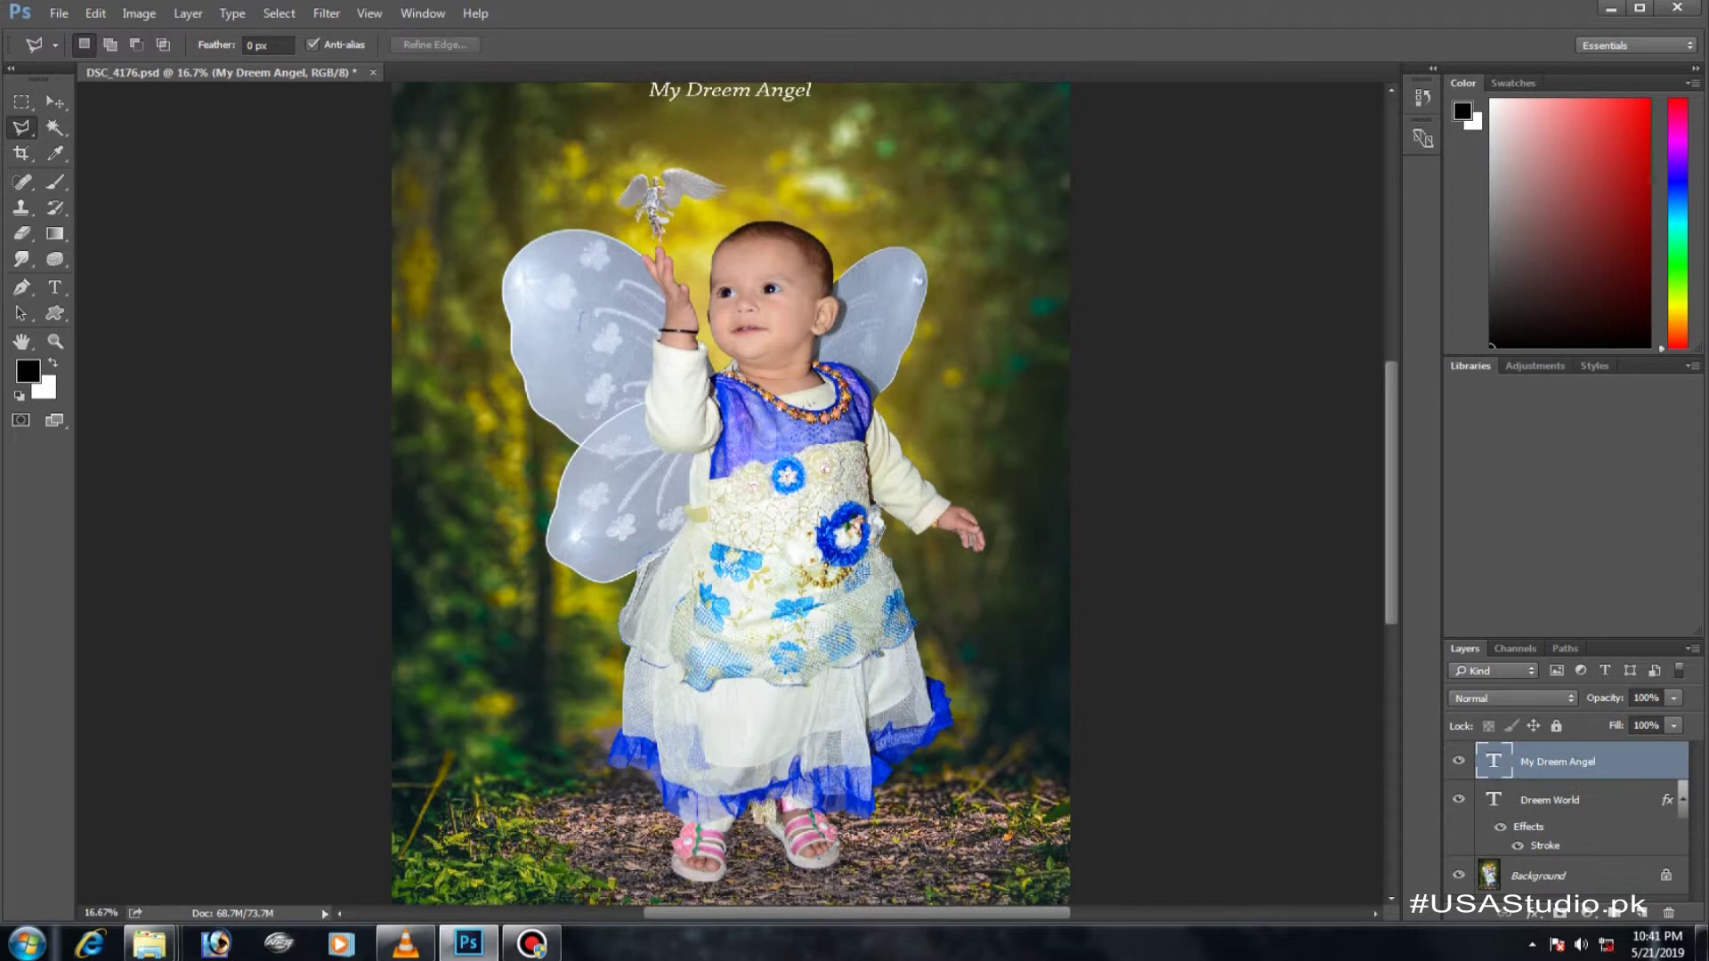
key(ctrl+minus)
key(ctrl+minus)
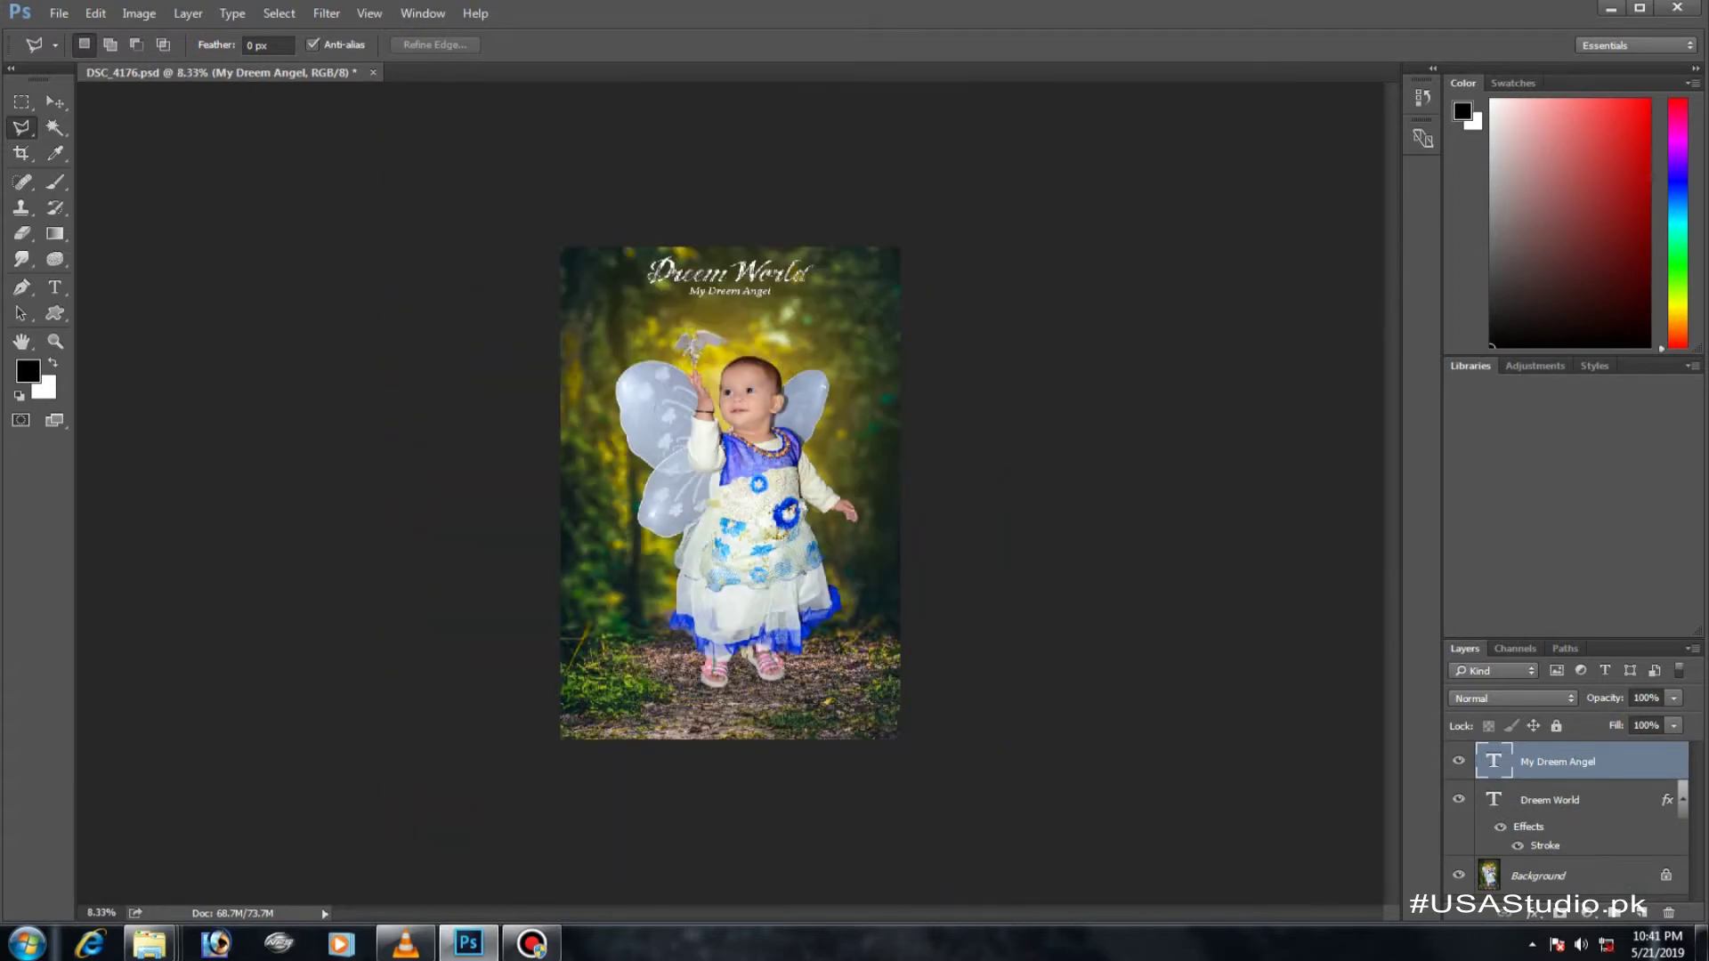
Flatten the image, duplicate the unlocked layer, and turn the bottom layer white
key(alt+l)
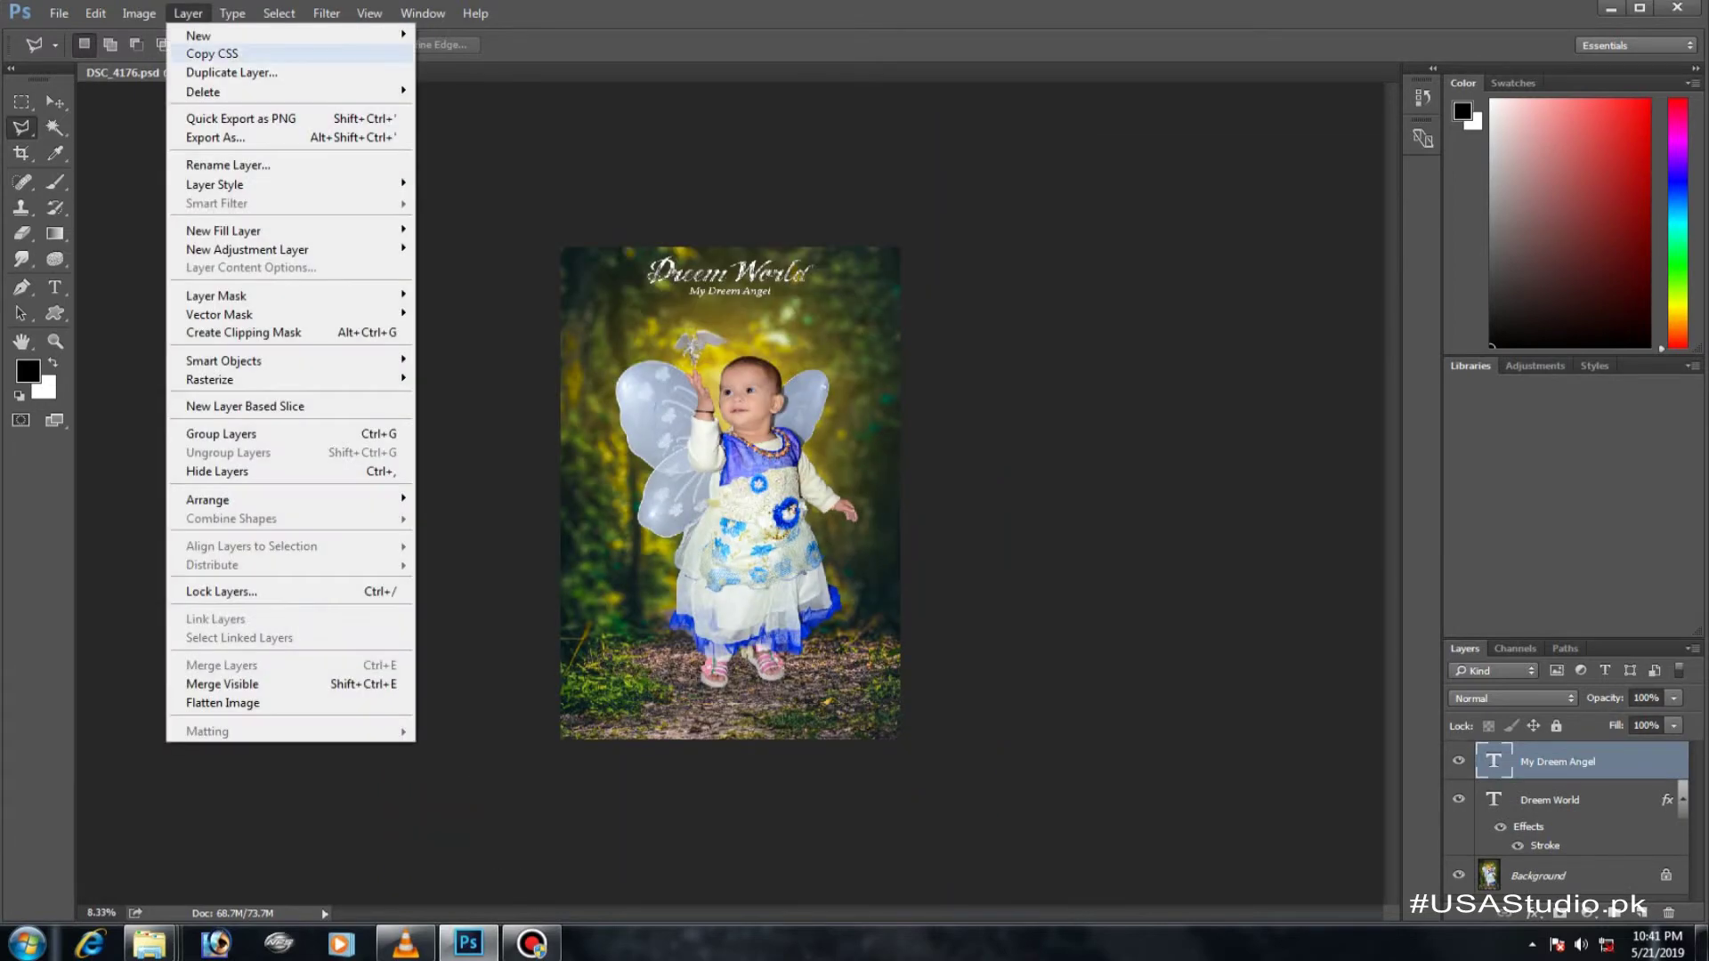
key(f)
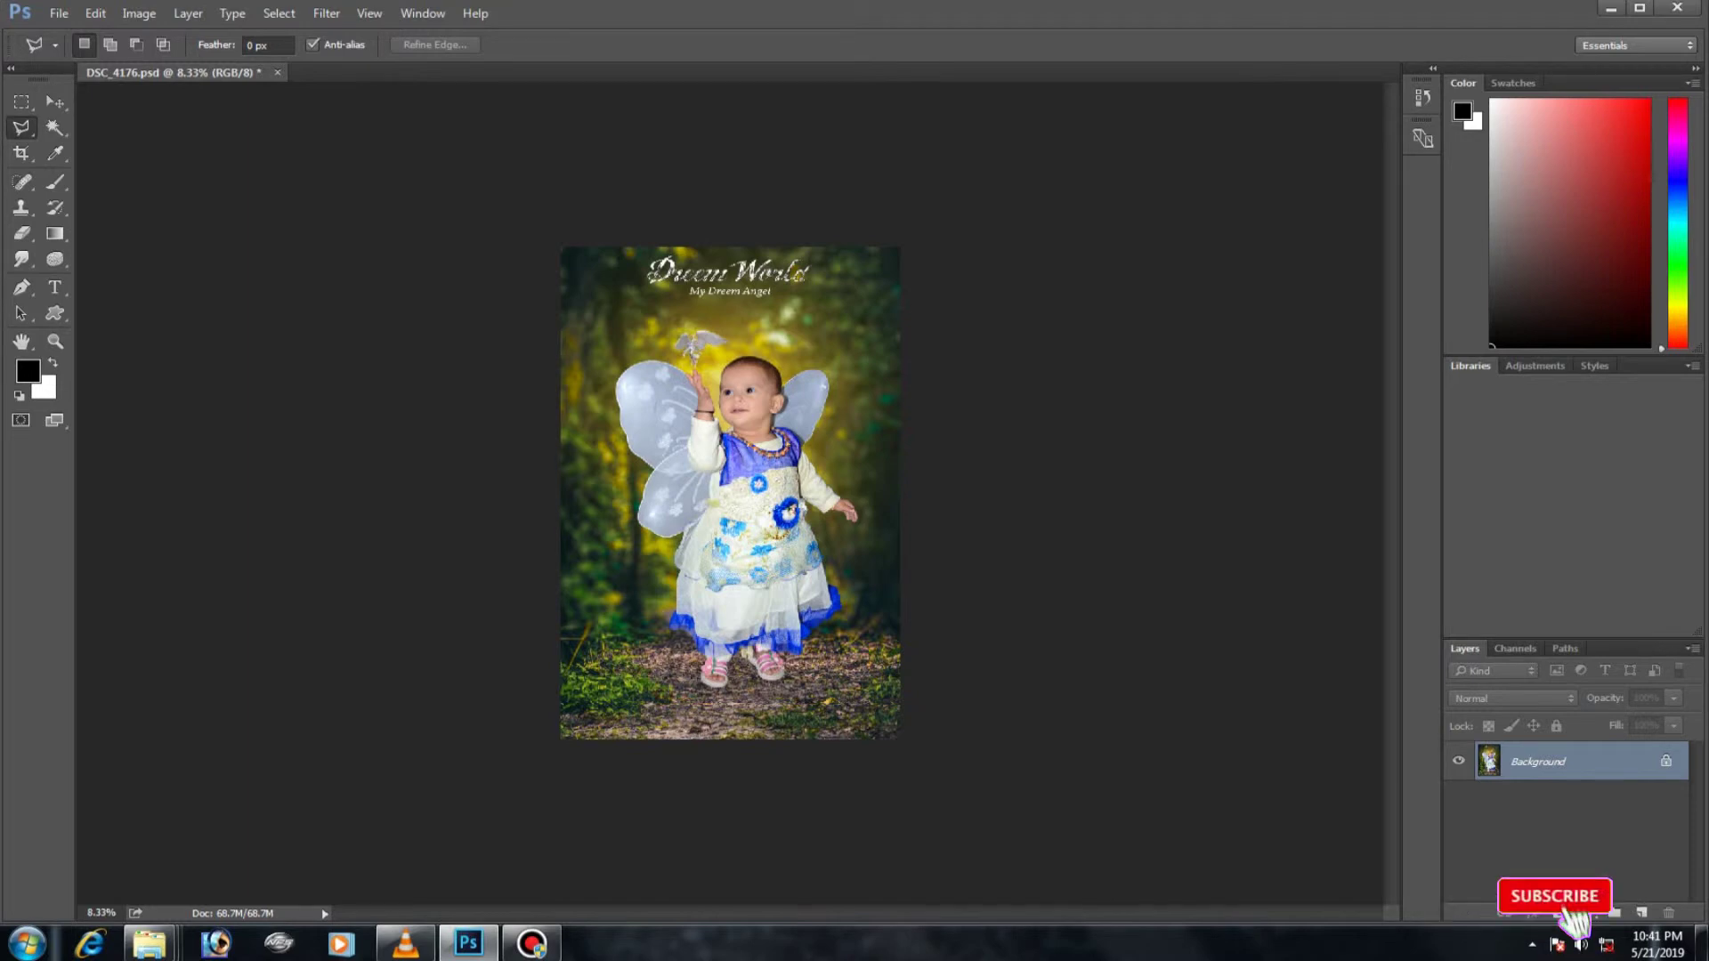
key(Return)
key(ctrl+j)
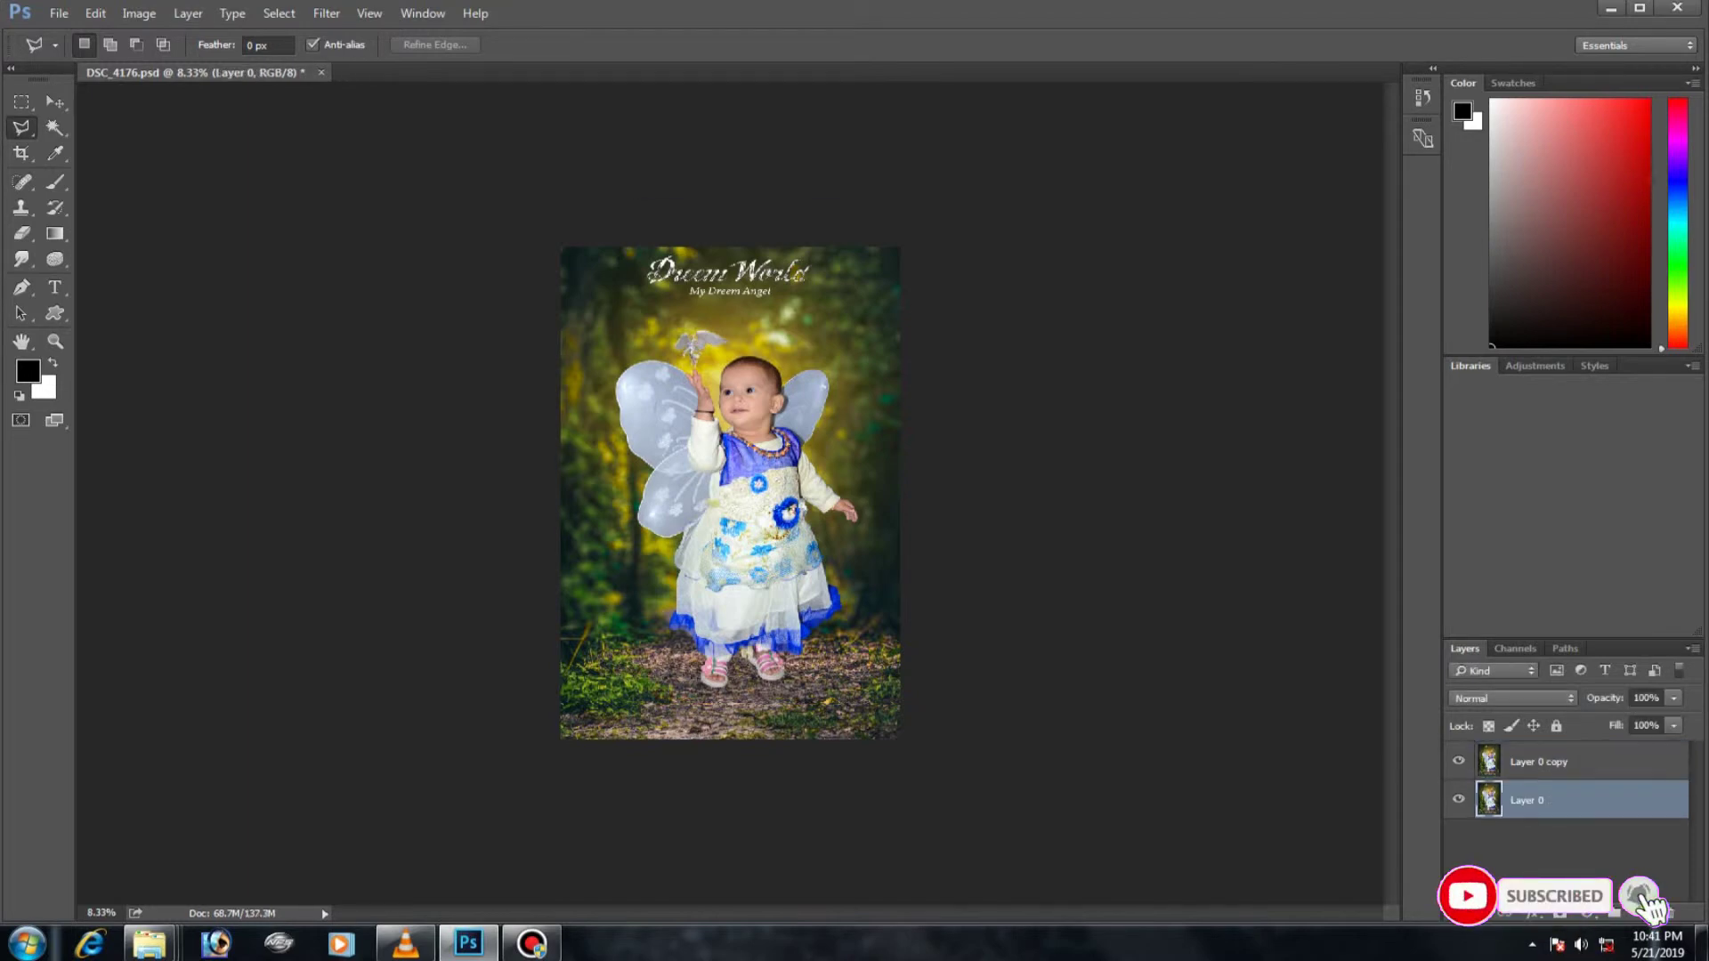
key(ctrl+u)
key(Return)
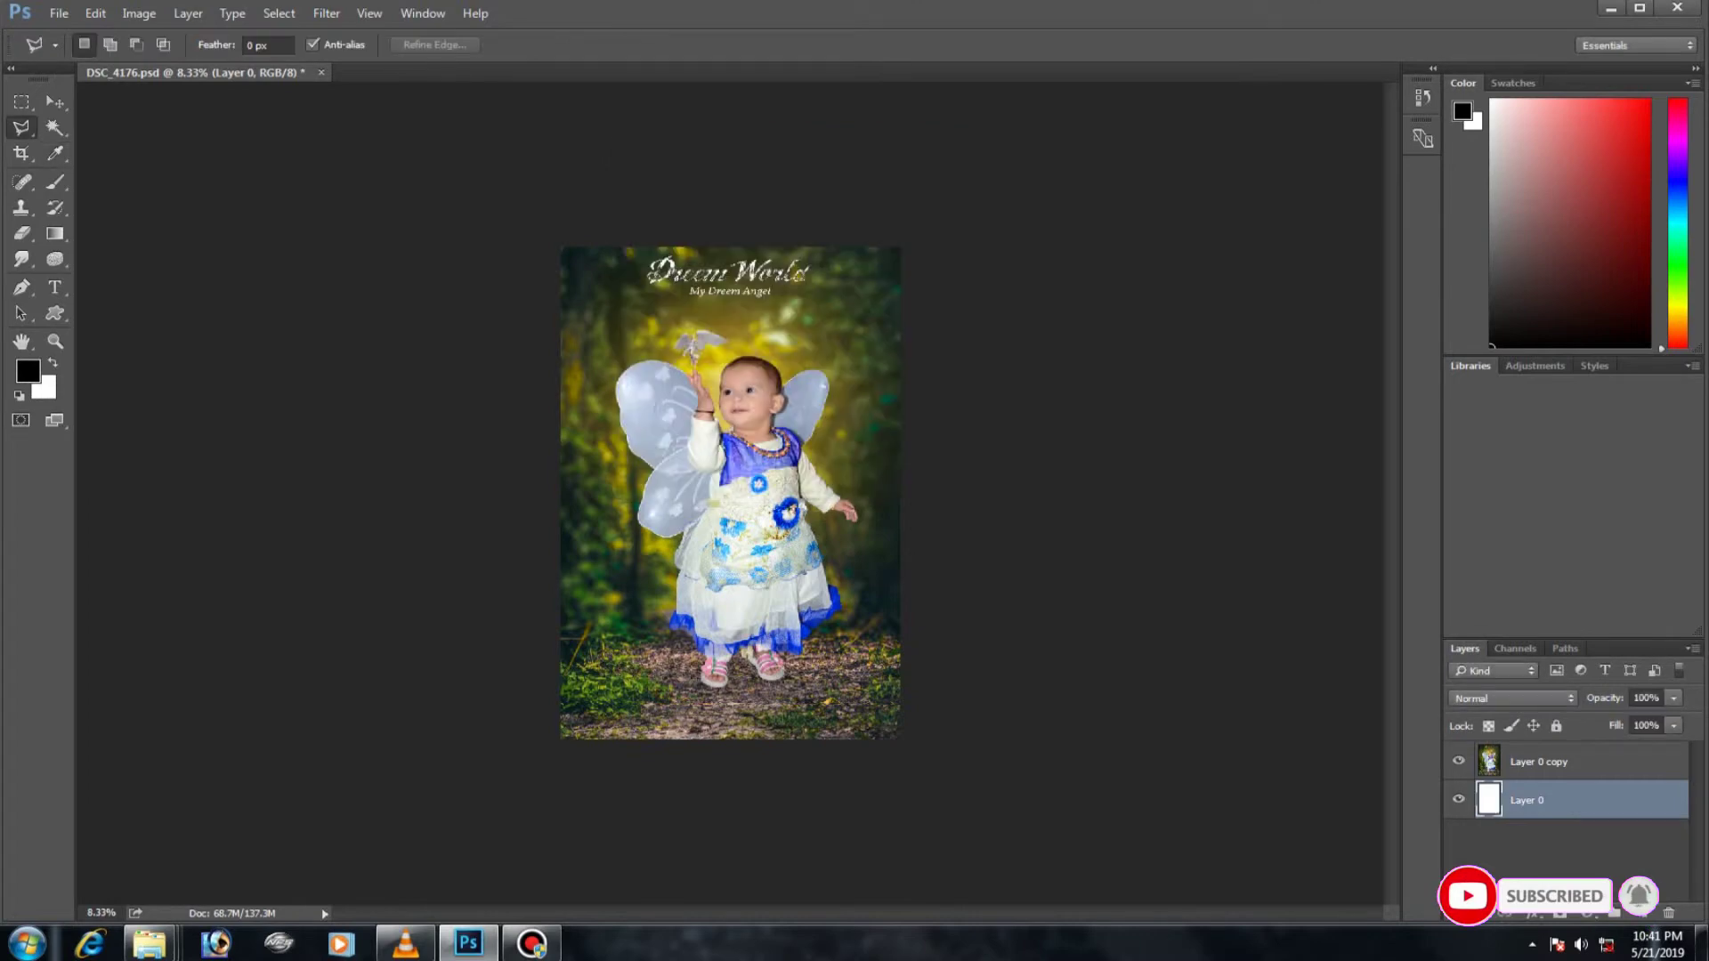
Scale the photo copy to 95% to leave a white border
key(alt+bracketright)
key(v)
key(ctrl+t)
drag(899, 249, 893, 258)
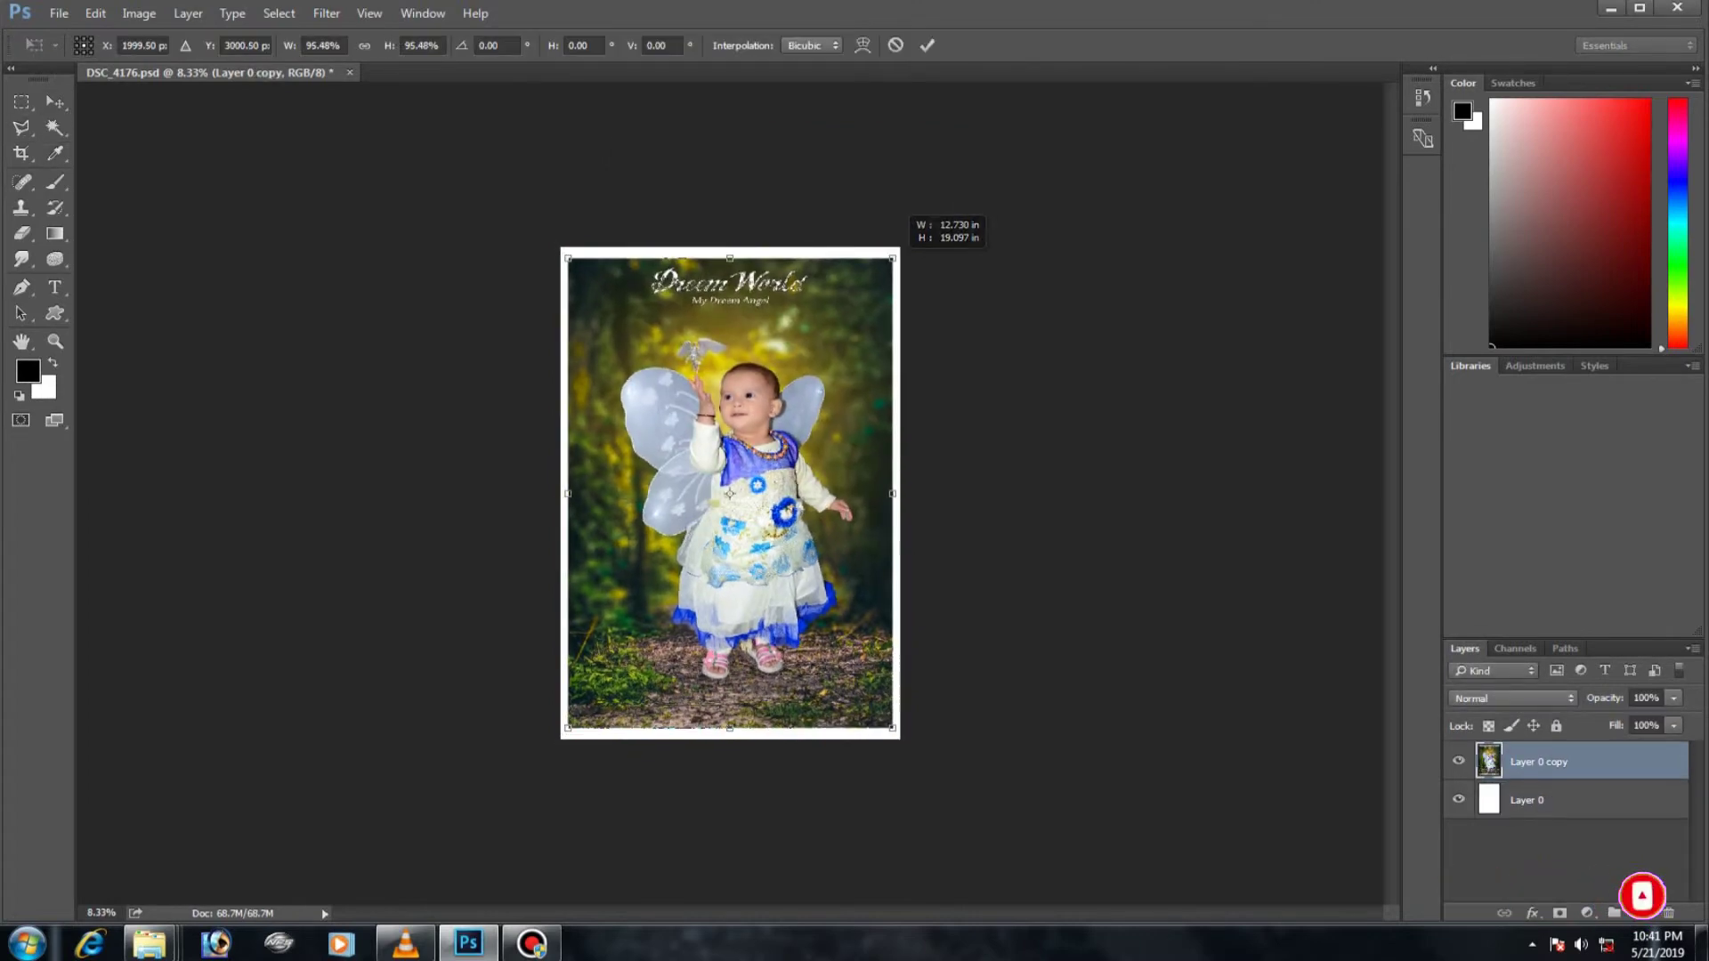
key(Return)
key(l)
key(ctrl+plus)
Add a 9 px Stroke layer style around the photo copy
right_click(1566, 762)
click(1508, 290)
click(933, 518)
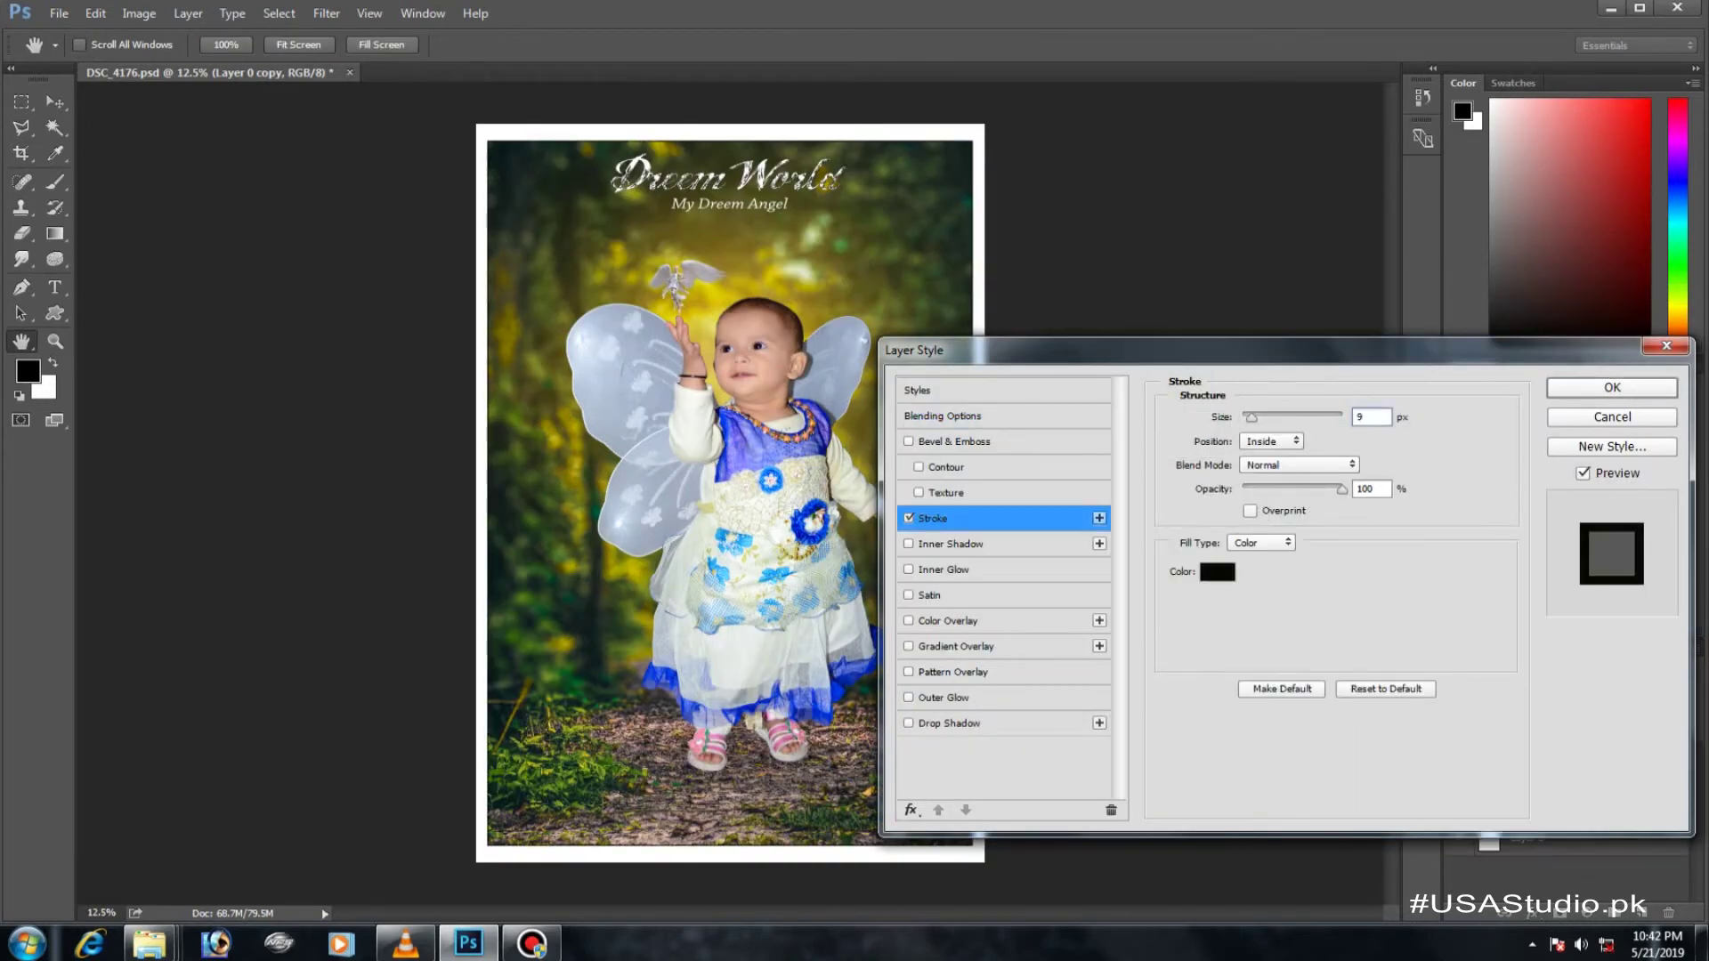
key(Return)
key(ctrl+plus)
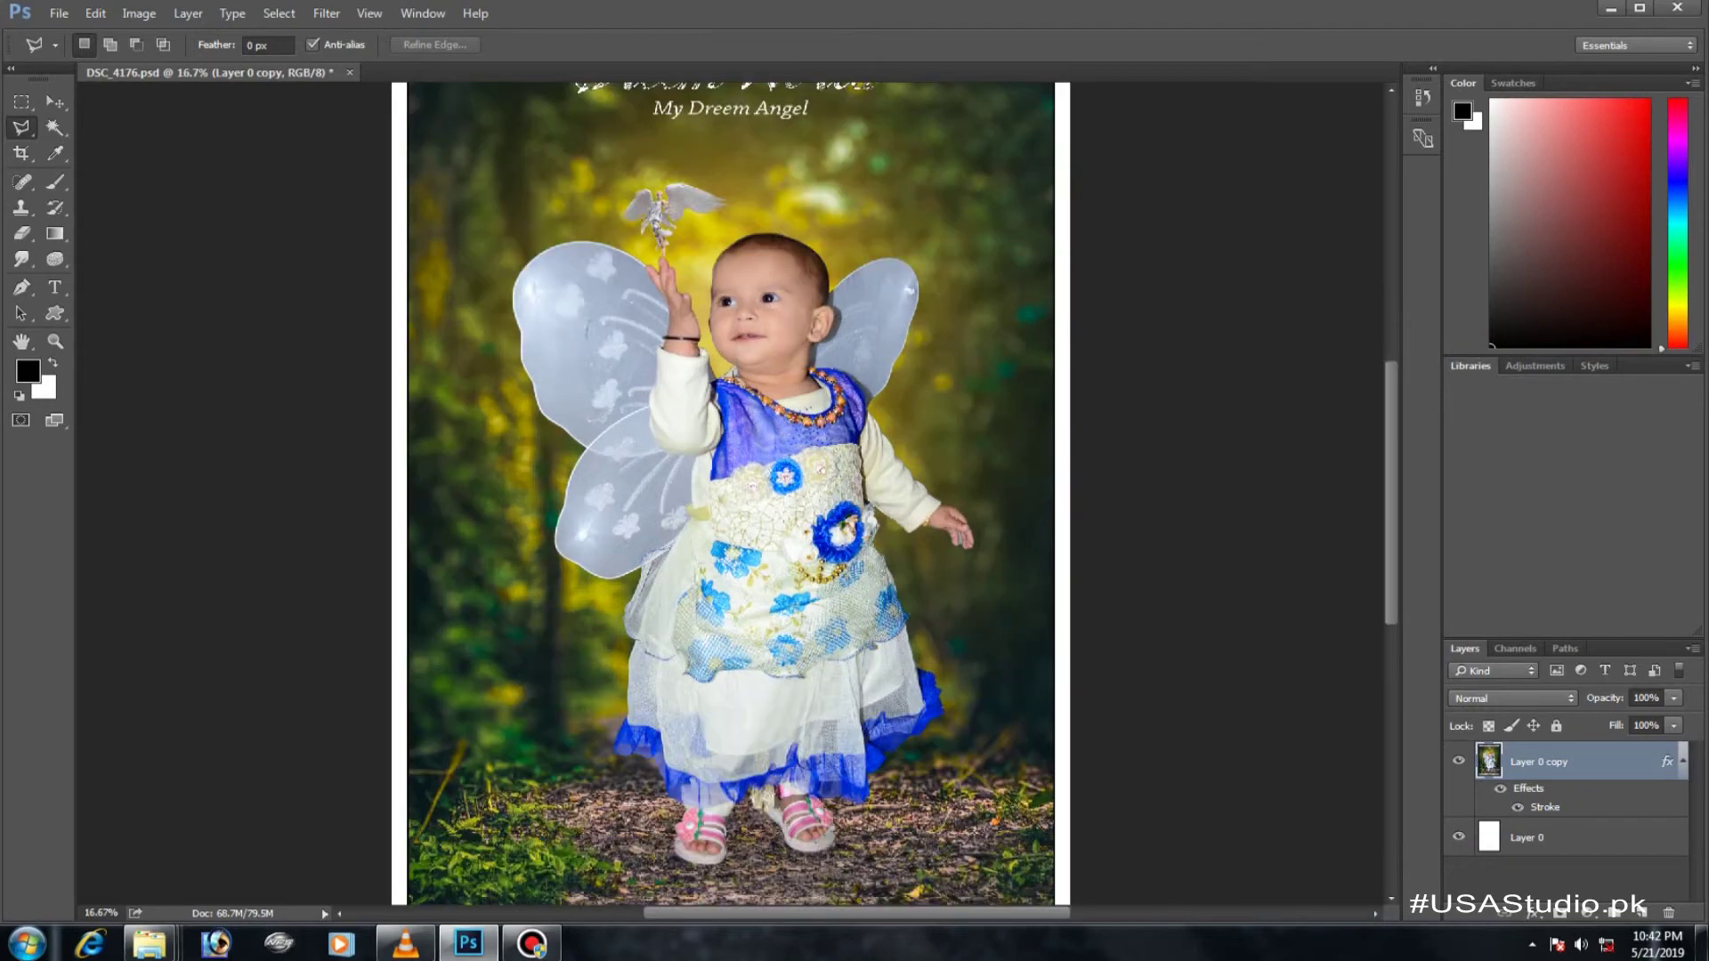
key(ctrl+minus)
key(ctrl+minus)
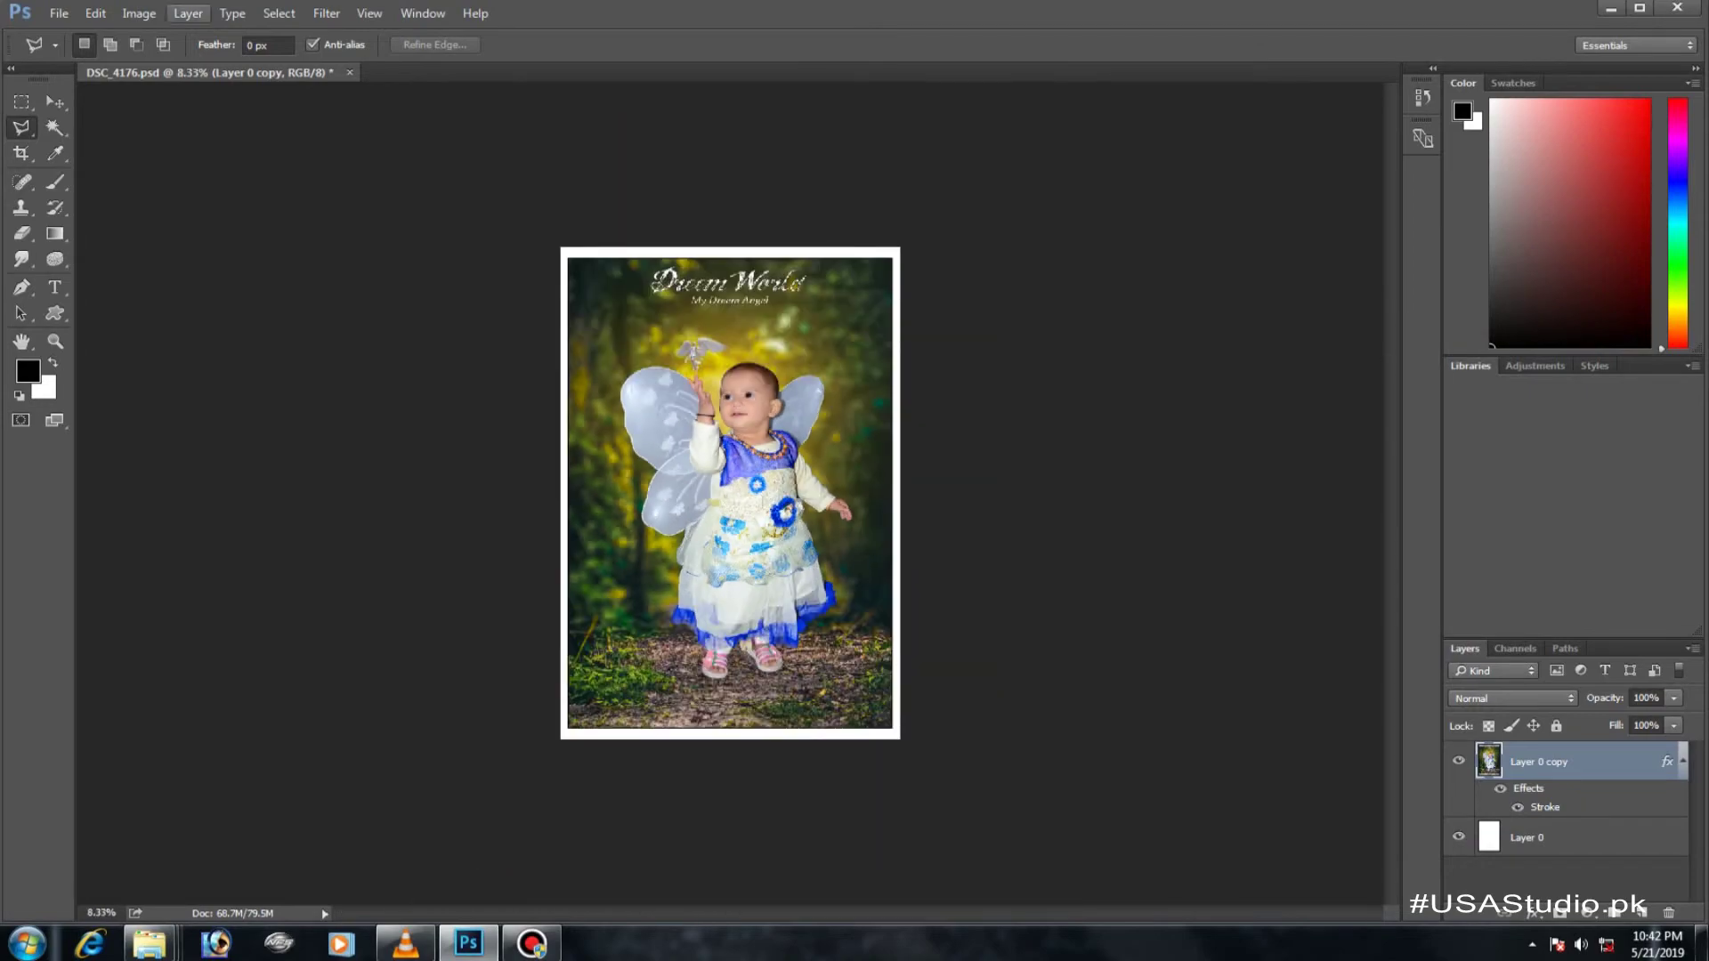
key(ctrl+plus)
key(ctrl+plus)
key(ctrl+minus)
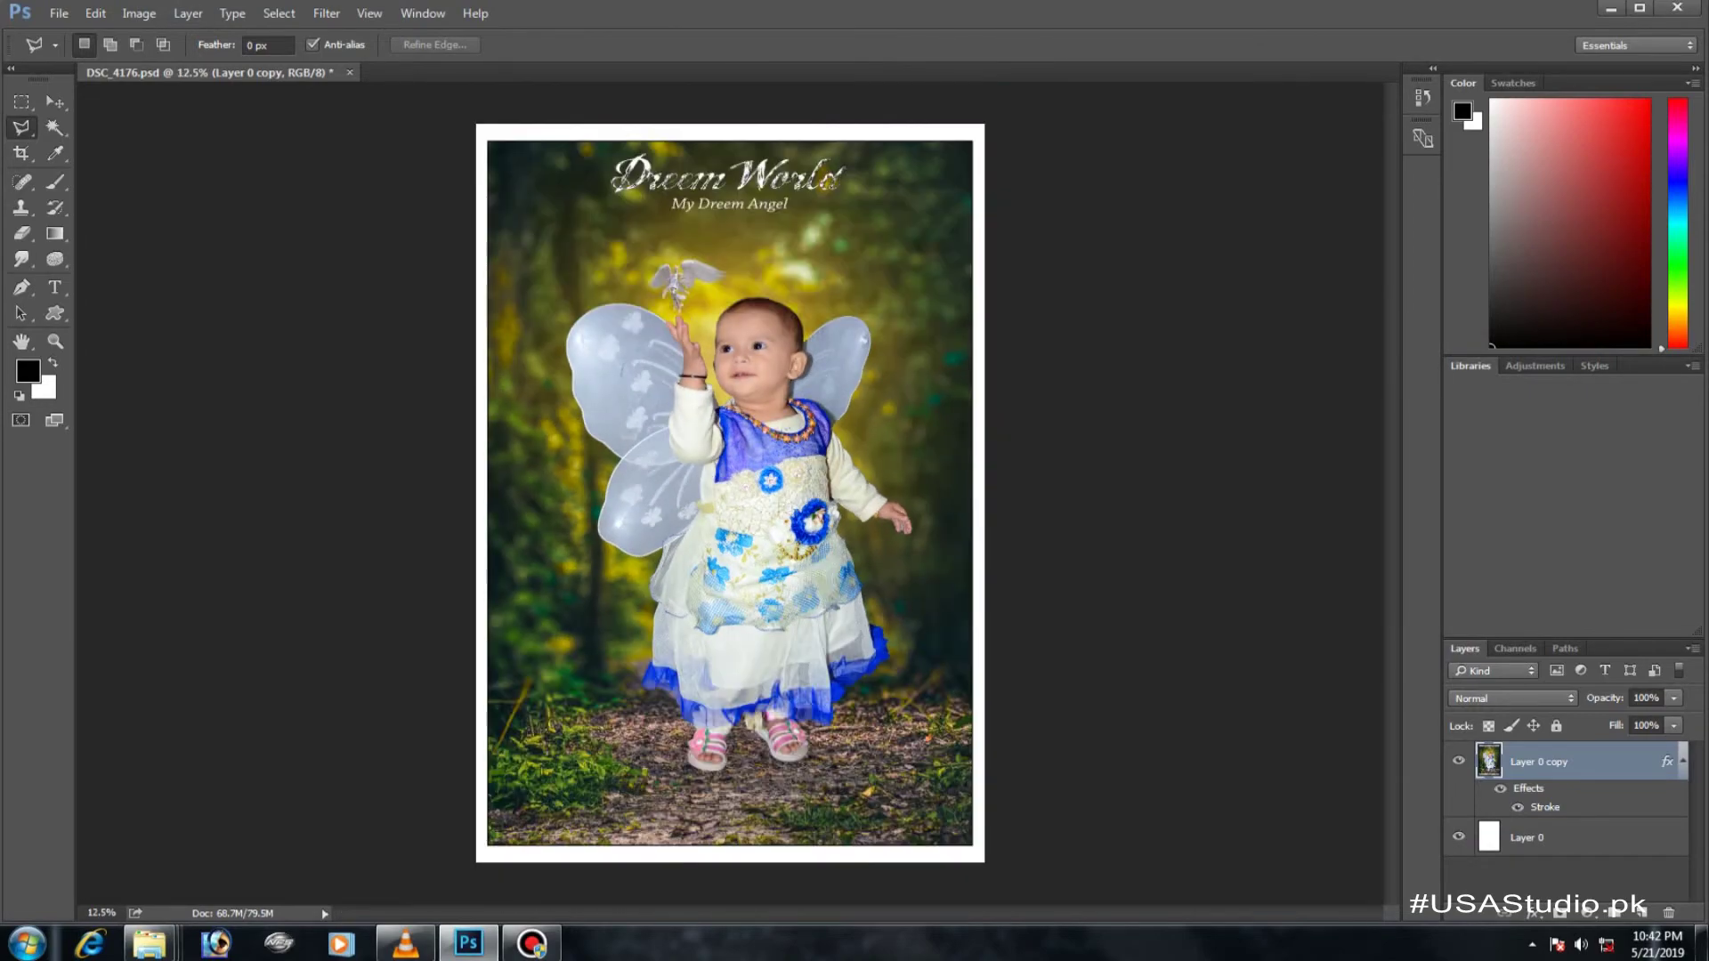
click(353, 819)
Open E:\My Work and place the black logo, then remove it
click(96, 324)
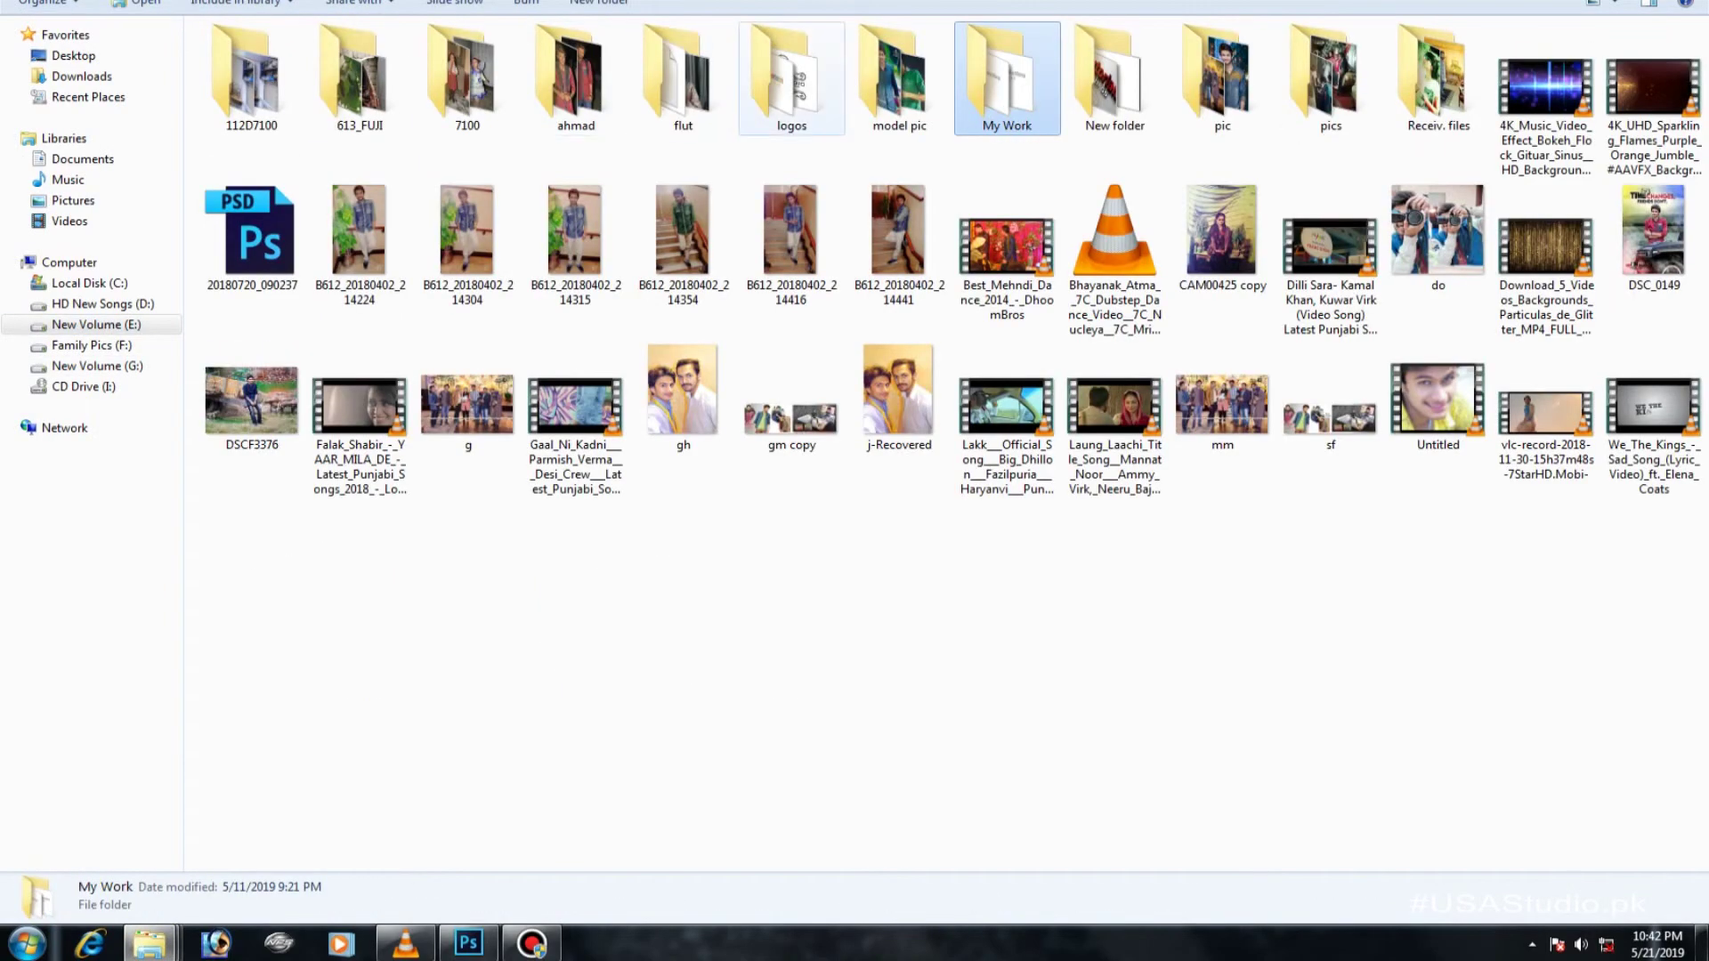
double_click(1006, 80)
drag(462, 76, 730, 494)
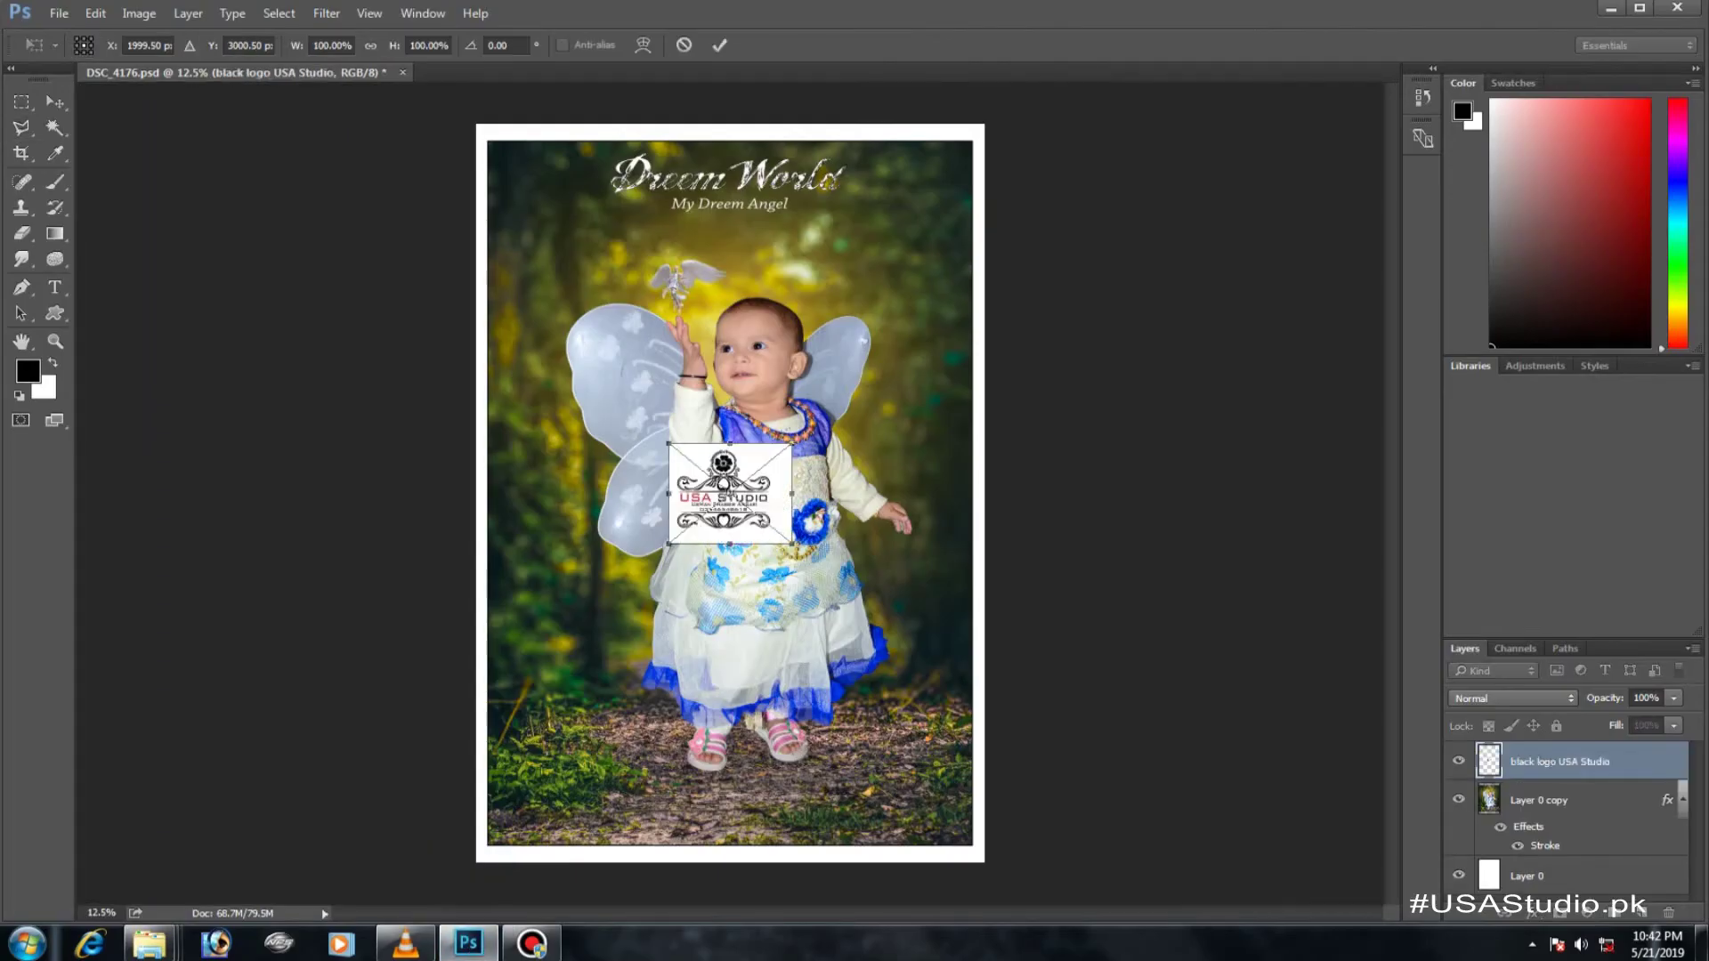
key(Escape)
key(l)
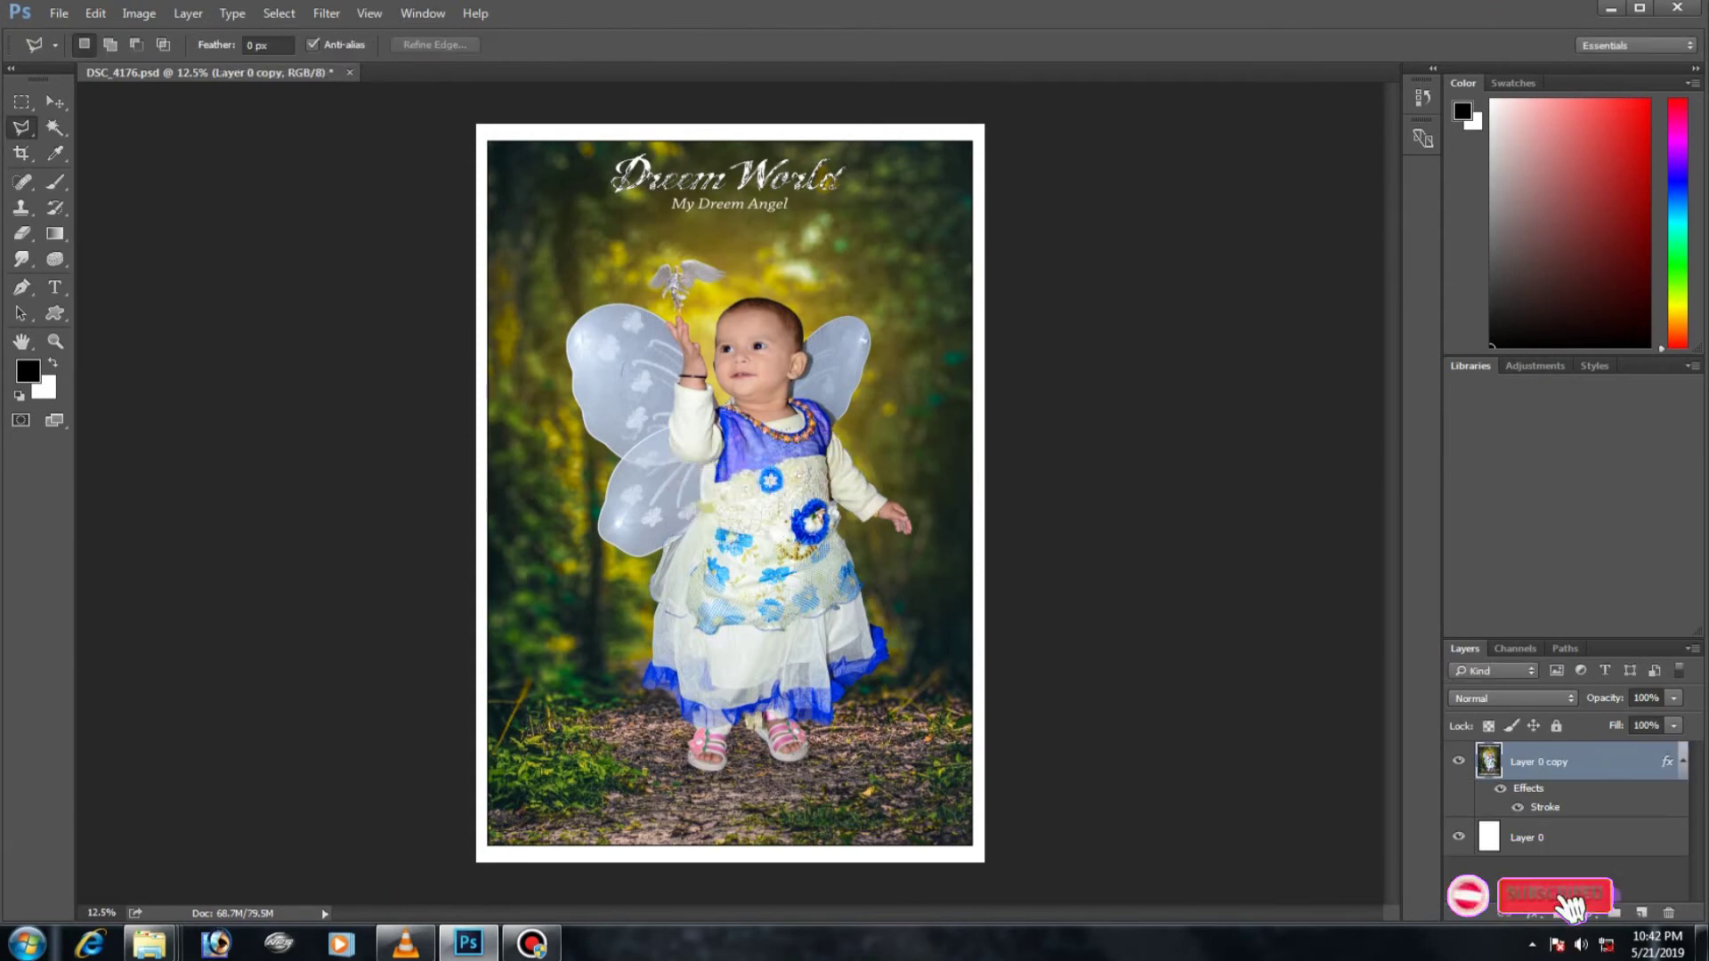
click(580, 831)
Place the 22 logo file, shrink it, and set it in the top-right corner
mouse_move(249, 77)
mouse_down()
mouse_move(467, 939)
mouse_move(721, 494)
mouse_up()
mouse_move(804, 553)
mouse_down()
mouse_move(752, 503)
mouse_move(525, 812)
mouse_move(903, 699)
mouse_move(935, 812)
mouse_move(934, 156)
mouse_up()
key(Return)
key(ctrl+t)
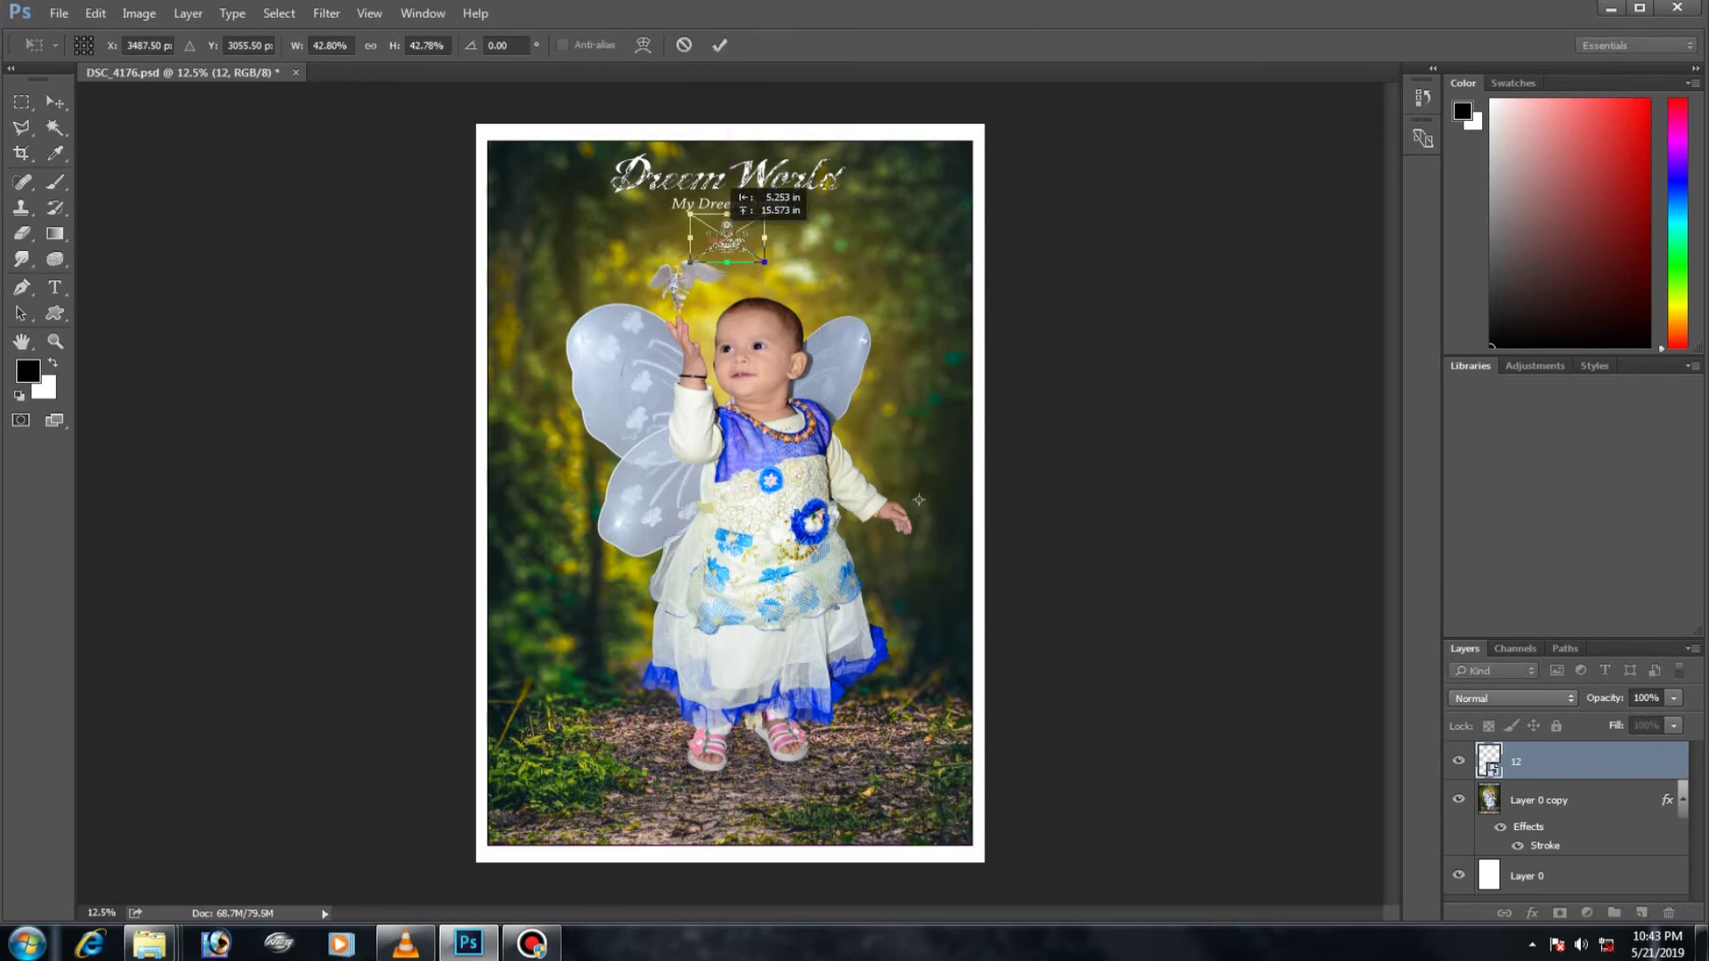
key(Return)
key(ctrl+minus)
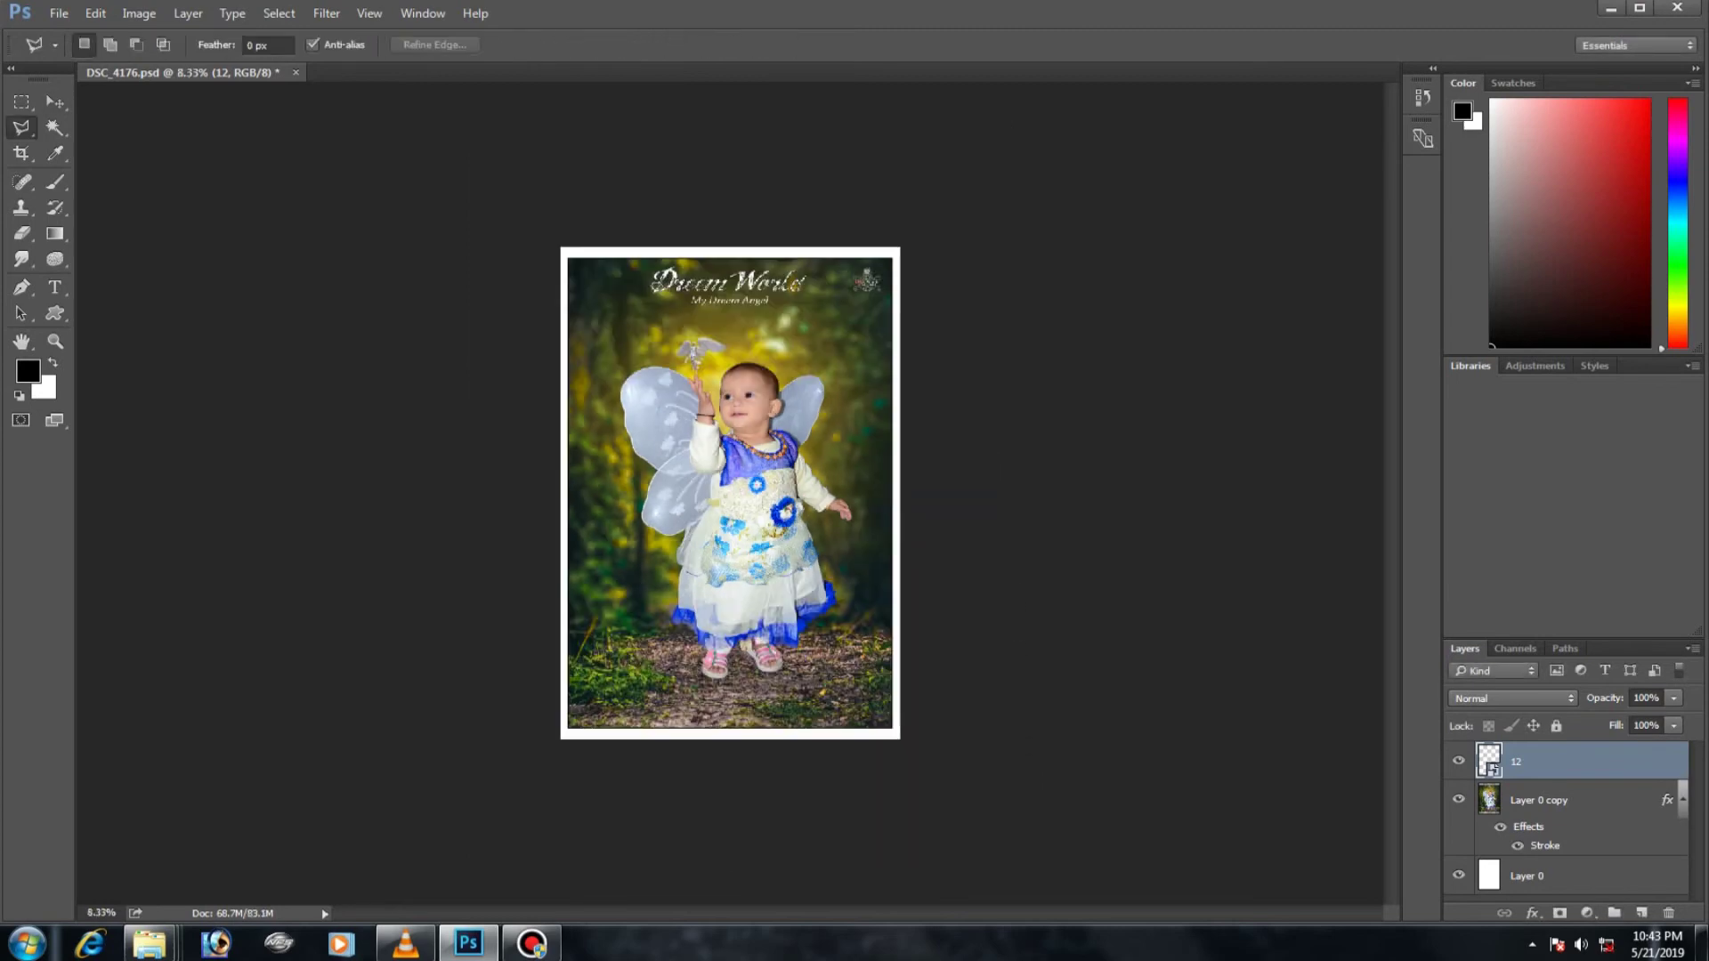
click(188, 12)
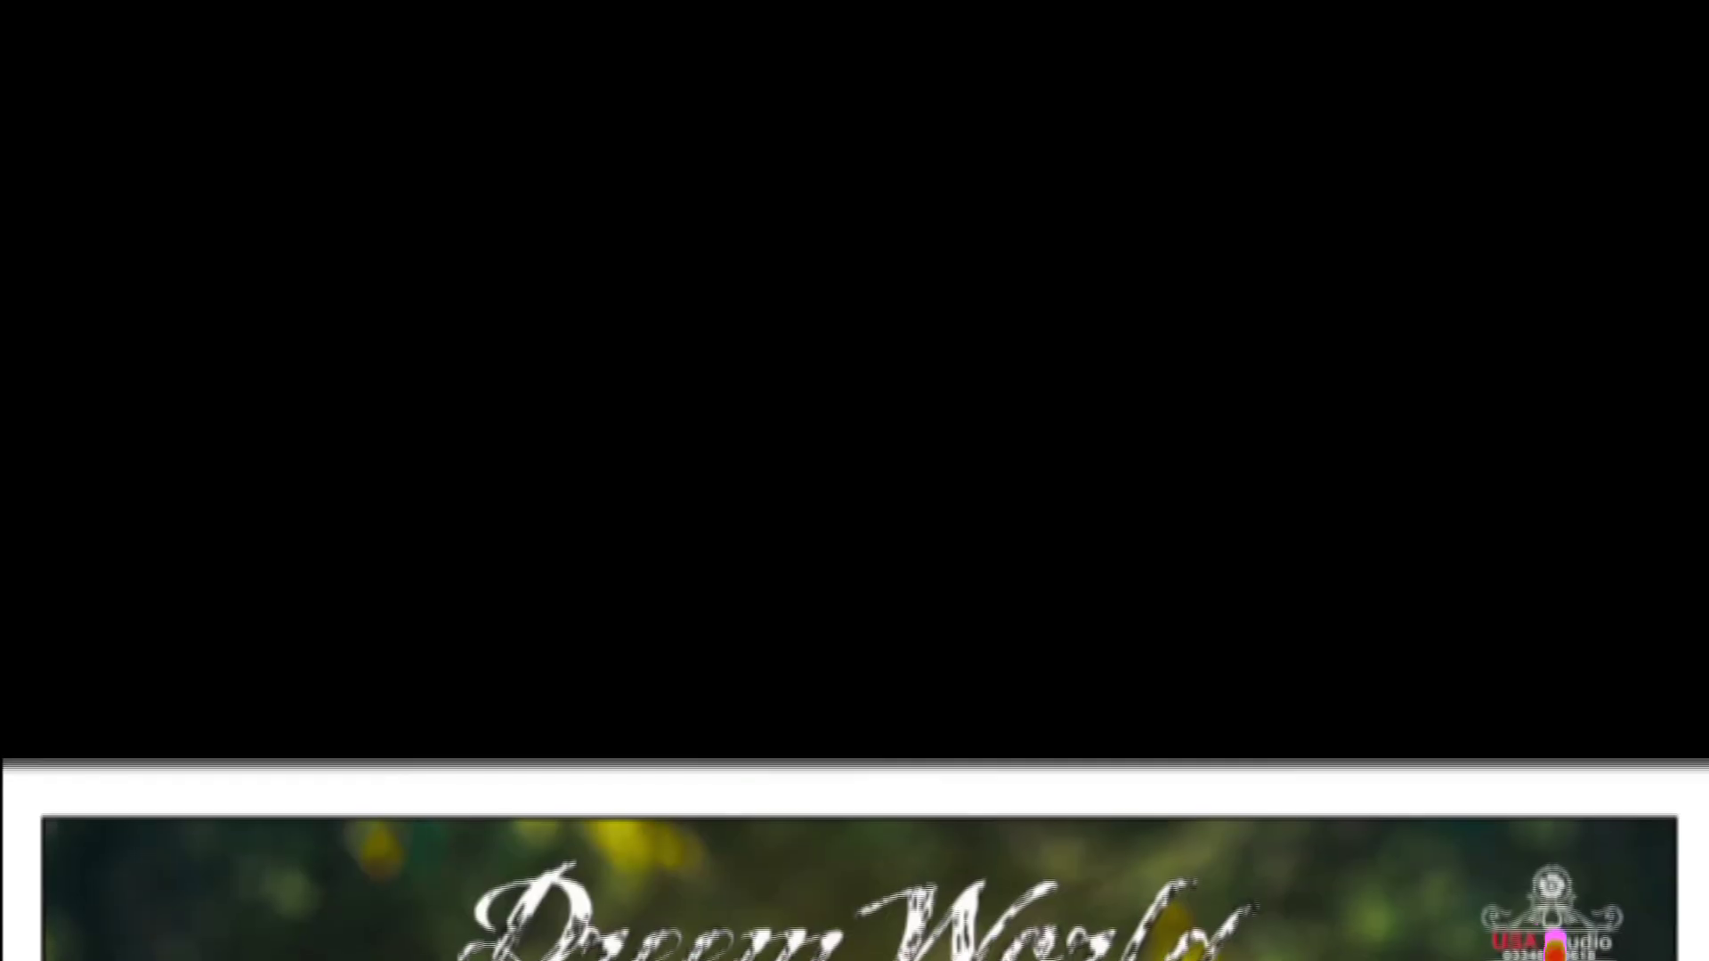